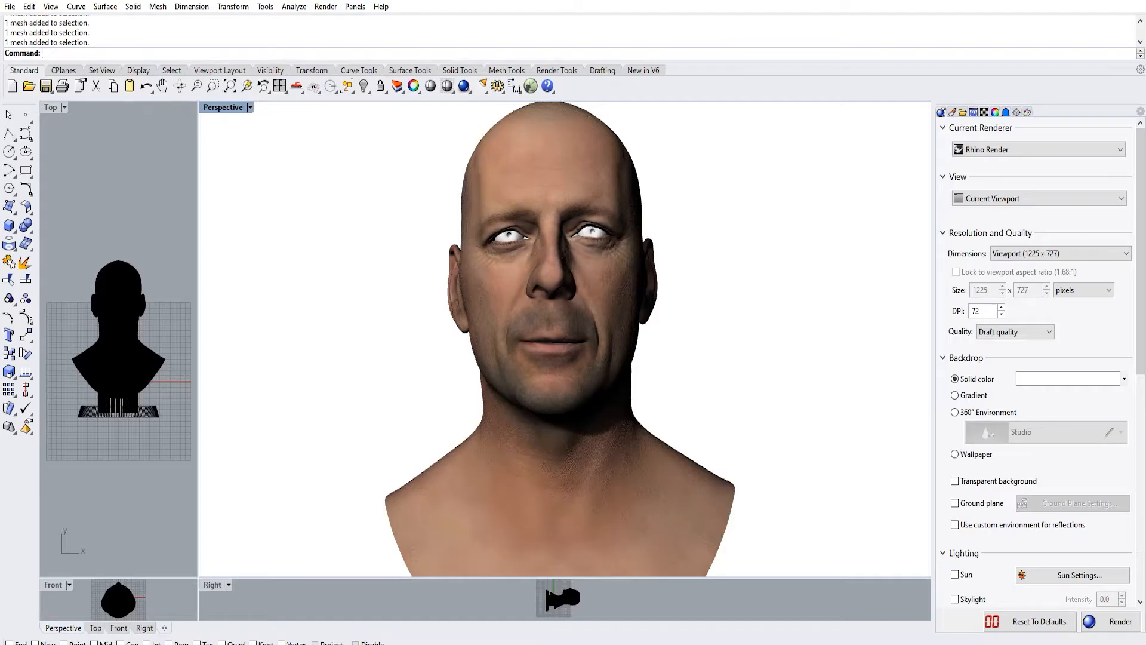
Delete the pedestal base and the cylindrical post beneath the bust
{"action": "scroll", "coordinate": [414, 274], "scroll_direction": "down", "scroll_amount": 3}
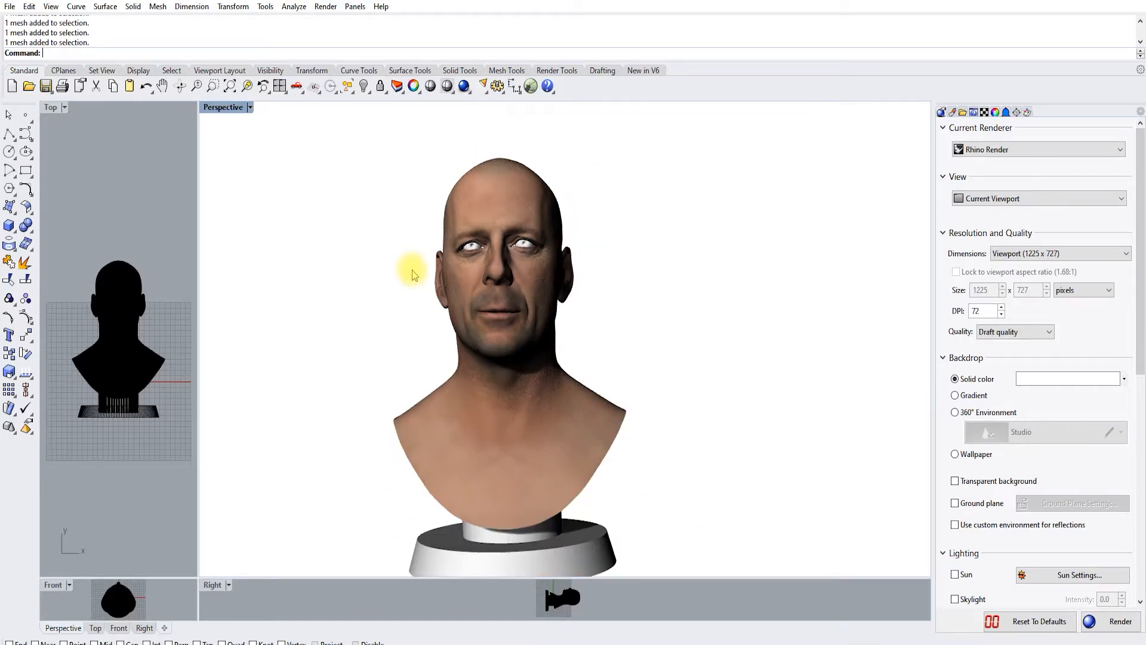
{"action": "right_click_drag", "start_coordinate": [629, 340], "coordinate": [597, 494]}
{"action": "left_click", "coordinate": [570, 474]}
{"action": "key", "text": "Delete"}
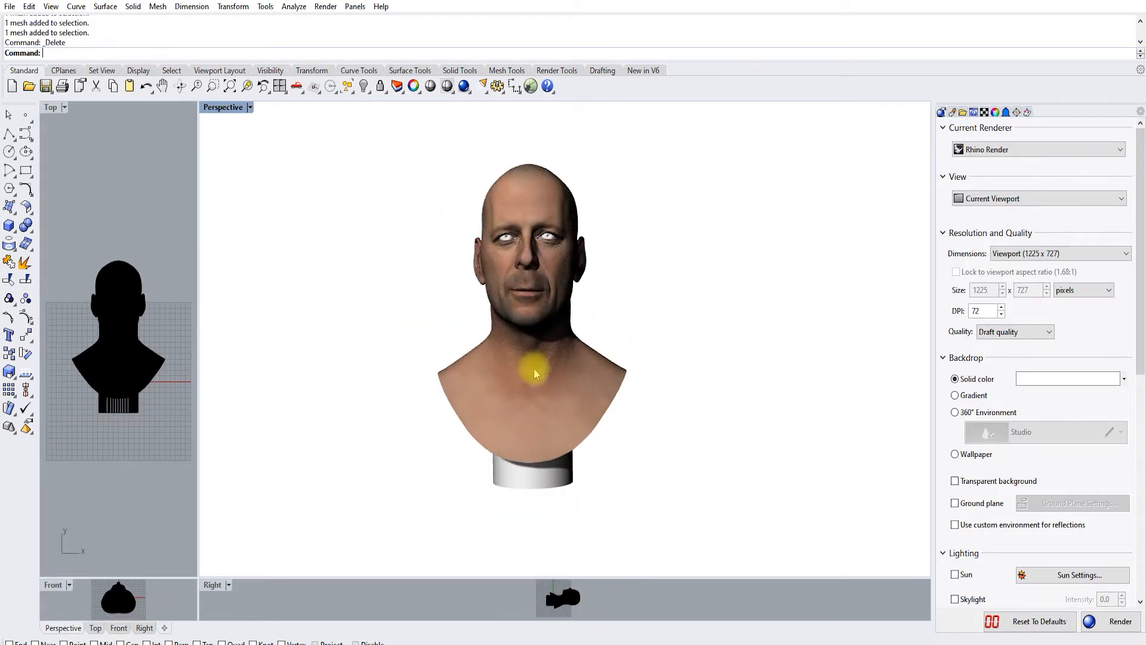
{"action": "left_click", "coordinate": [537, 482]}
{"action": "key", "text": "Delete"}
Delete the white eyeball mesh from the head
{"action": "scroll", "coordinate": [509, 239], "scroll_direction": "up", "scroll_amount": 10}
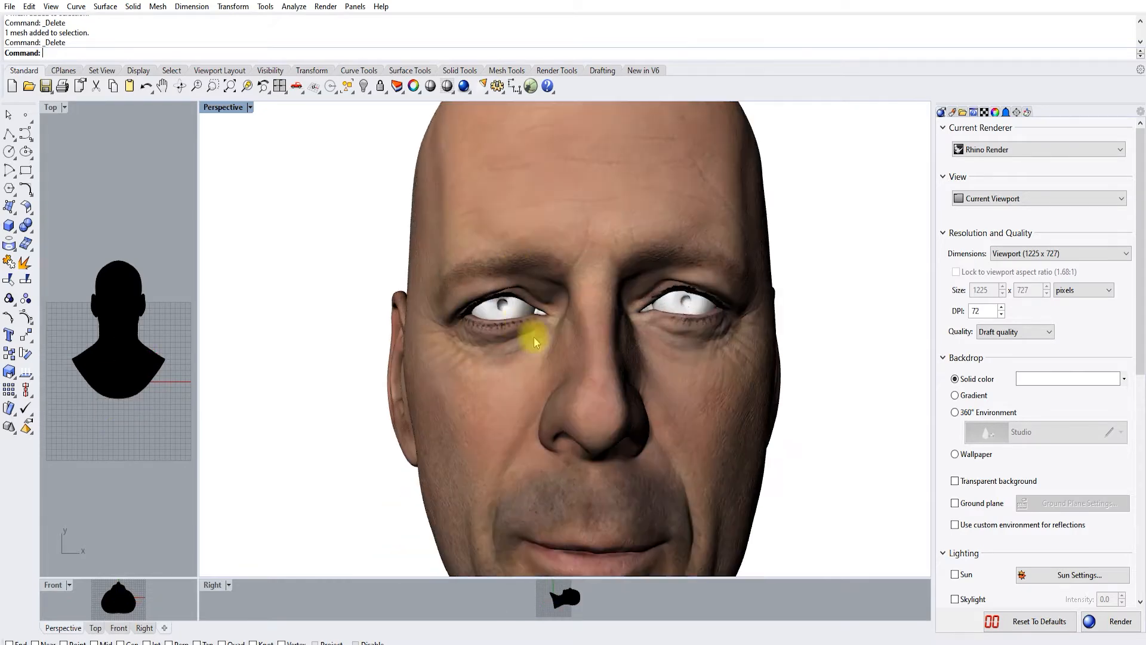
{"action": "mouse_move", "coordinate": [535, 298]}
{"action": "right_mouse_down"}
{"action": "mouse_move", "coordinate": [568, 282]}
{"action": "mouse_move", "coordinate": [588, 307]}
{"action": "mouse_move", "coordinate": [546, 289]}
{"action": "right_mouse_up"}
{"action": "left_click", "coordinate": [546, 288]}
{"action": "key", "text": "Delete"}
Select the head to check which geometry belongs to it, deselect it, and inspect the empty eye sockets from the side and front
{"action": "scroll", "coordinate": [638, 313], "scroll_direction": "down", "scroll_amount": 8}
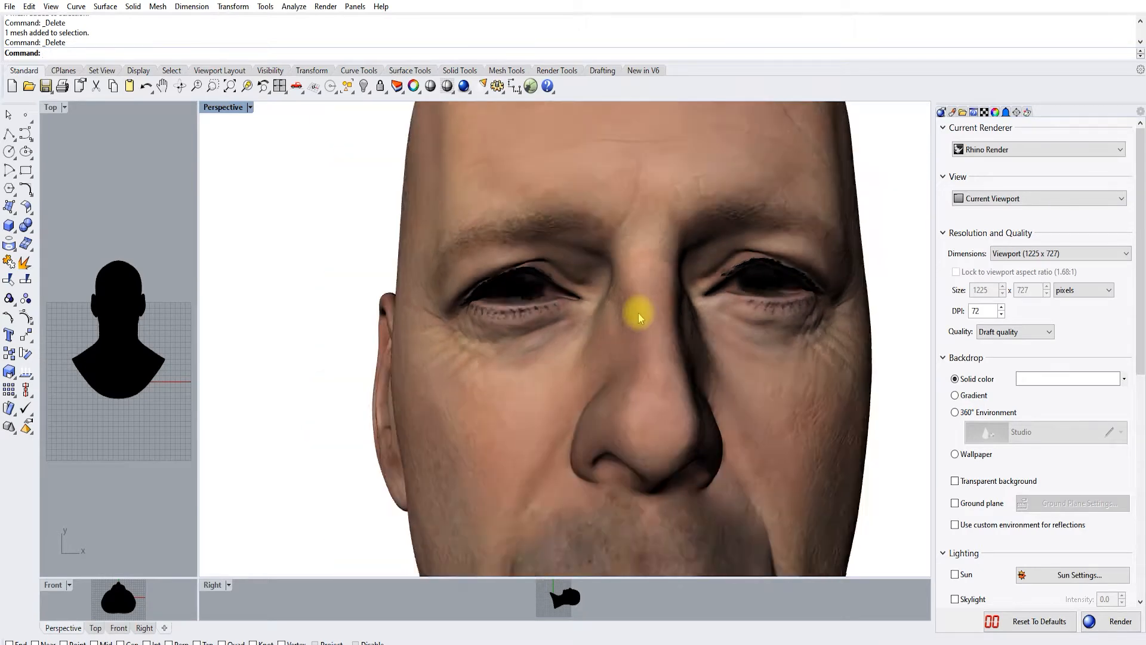
{"action": "right_click_drag", "start_coordinate": [589, 353], "coordinate": [660, 263]}
{"action": "left_click", "coordinate": [557, 396]}
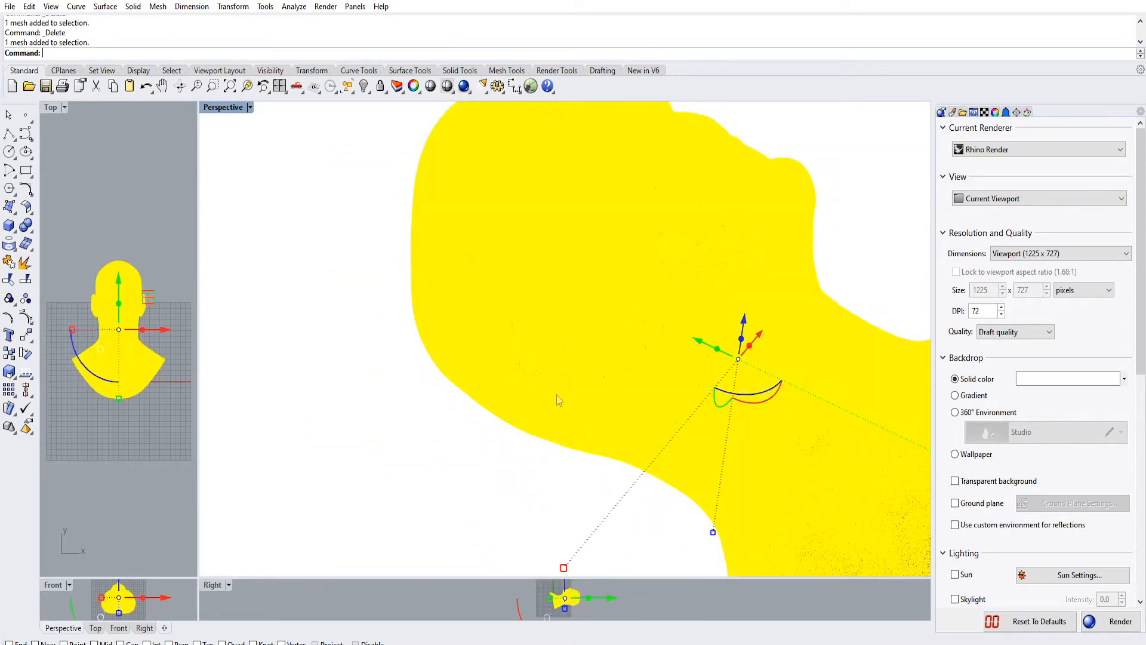
{"action": "scroll", "coordinate": [542, 444], "scroll_direction": "down", "scroll_amount": 8}
{"action": "left_click", "coordinate": [465, 385]}
{"action": "scroll", "coordinate": [584, 370], "scroll_direction": "up", "scroll_amount": 5}
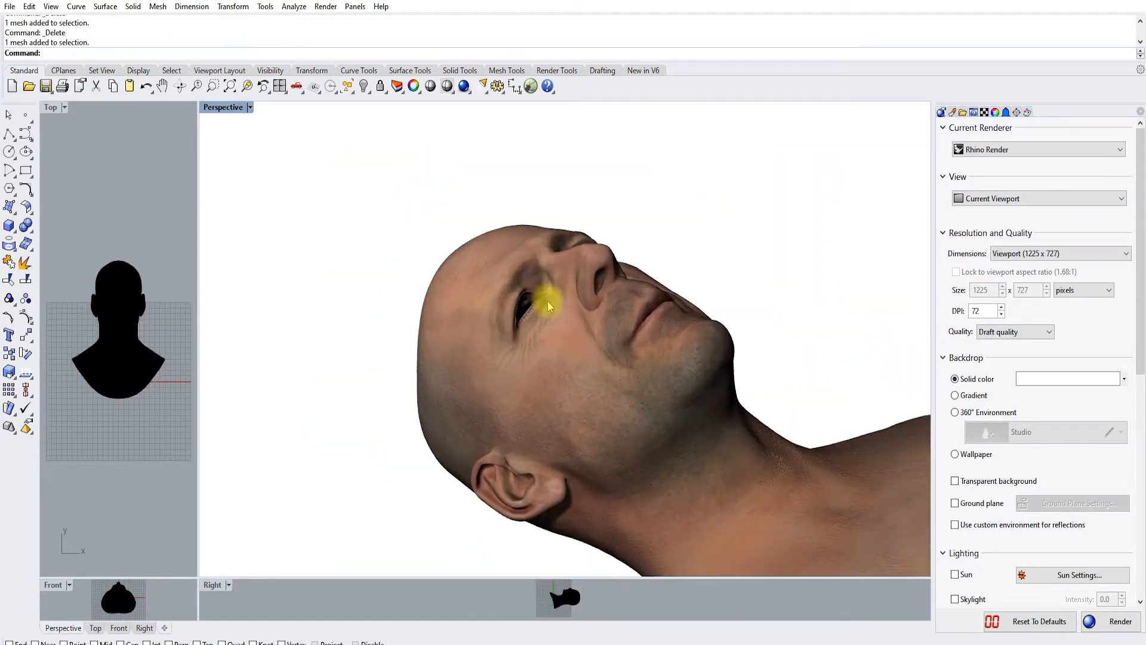
{"action": "right_click_drag", "start_coordinate": [545, 302], "coordinate": [454, 403]}
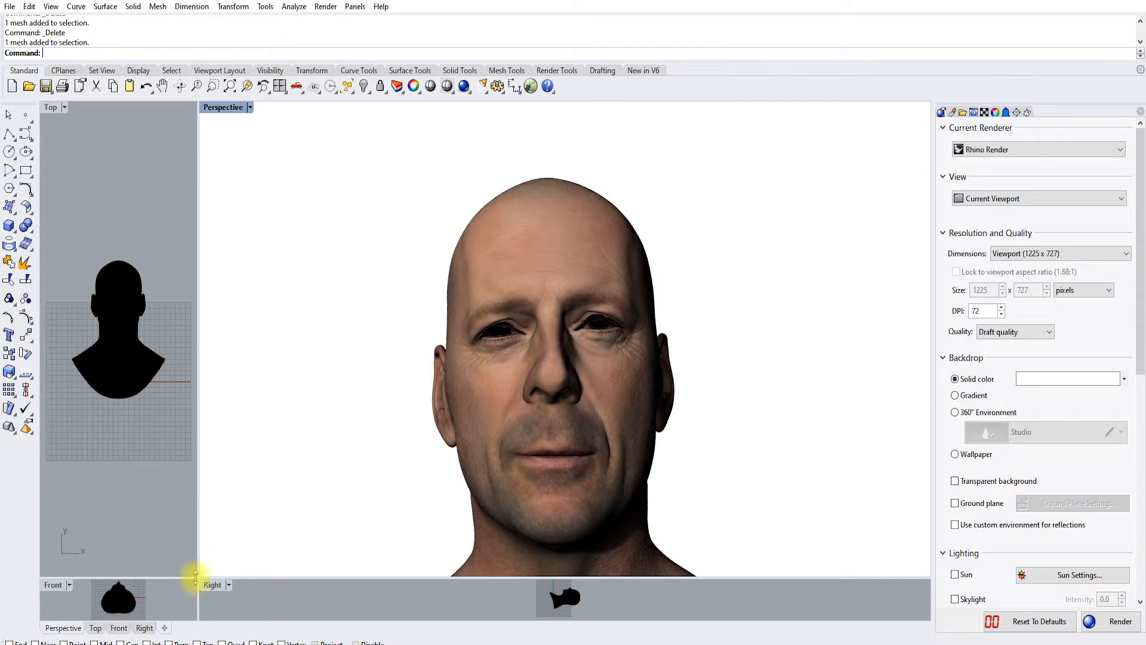
Enlarge the Top viewport and examine the mesh wireframe density around the eye, nose and ear
{"action": "left_click_drag", "start_coordinate": [198, 576], "coordinate": [595, 396]}
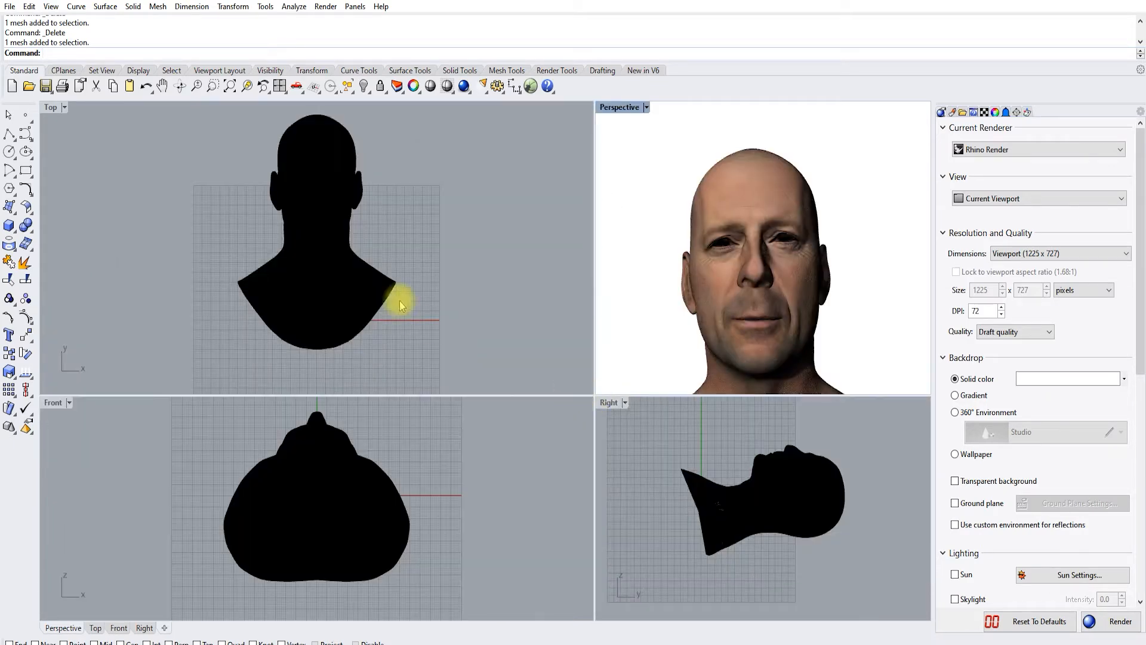
{"action": "scroll", "coordinate": [272, 168], "scroll_direction": "up", "scroll_amount": 10}
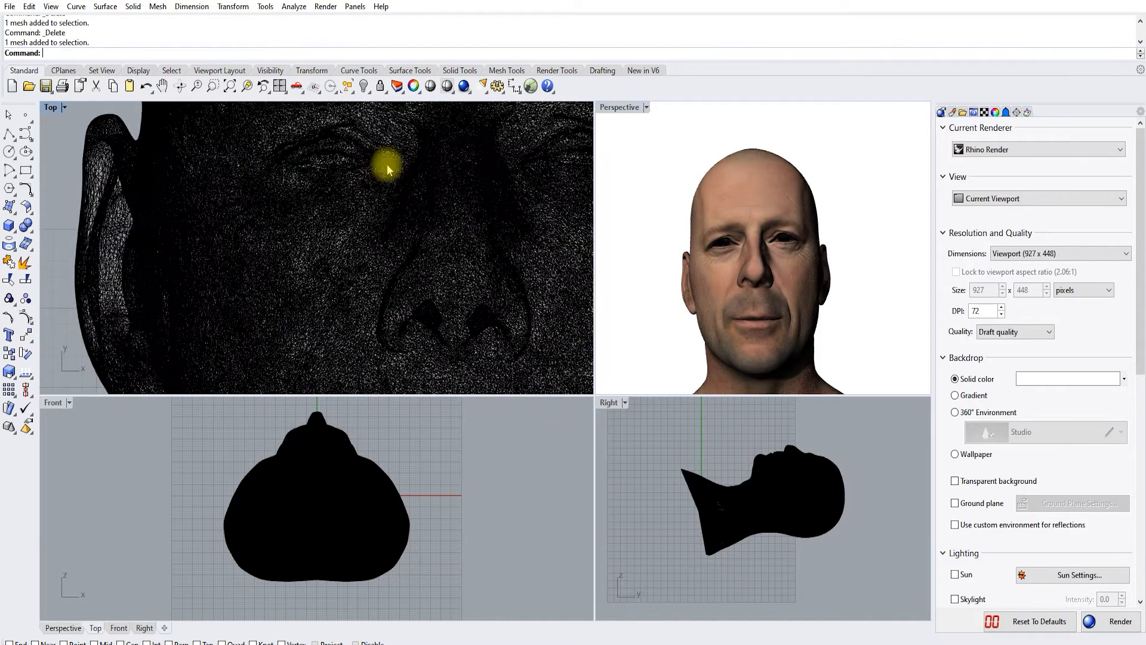
{"action": "scroll", "coordinate": [410, 166], "scroll_direction": "up", "scroll_amount": 8}
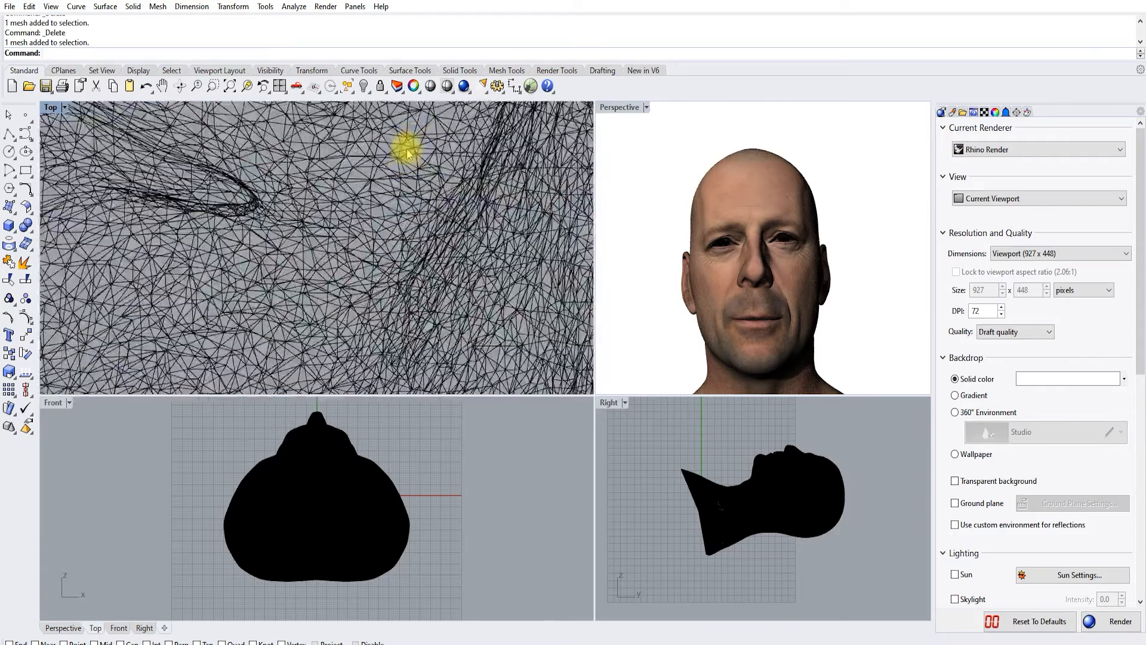
{"action": "scroll", "coordinate": [401, 157], "scroll_direction": "down", "scroll_amount": 3}
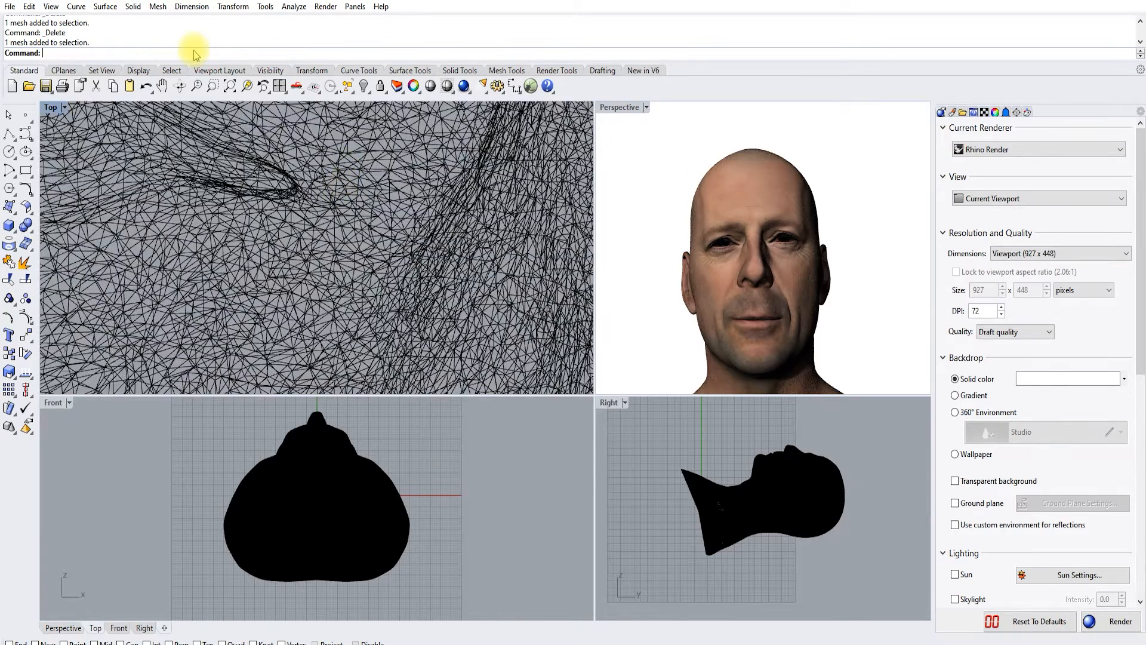
{"action": "left_click", "coordinate": [162, 86]}
{"action": "left_click_drag", "start_coordinate": [210, 216], "coordinate": [484, 289]}
{"action": "scroll", "coordinate": [478, 275], "scroll_direction": "down", "scroll_amount": 8}
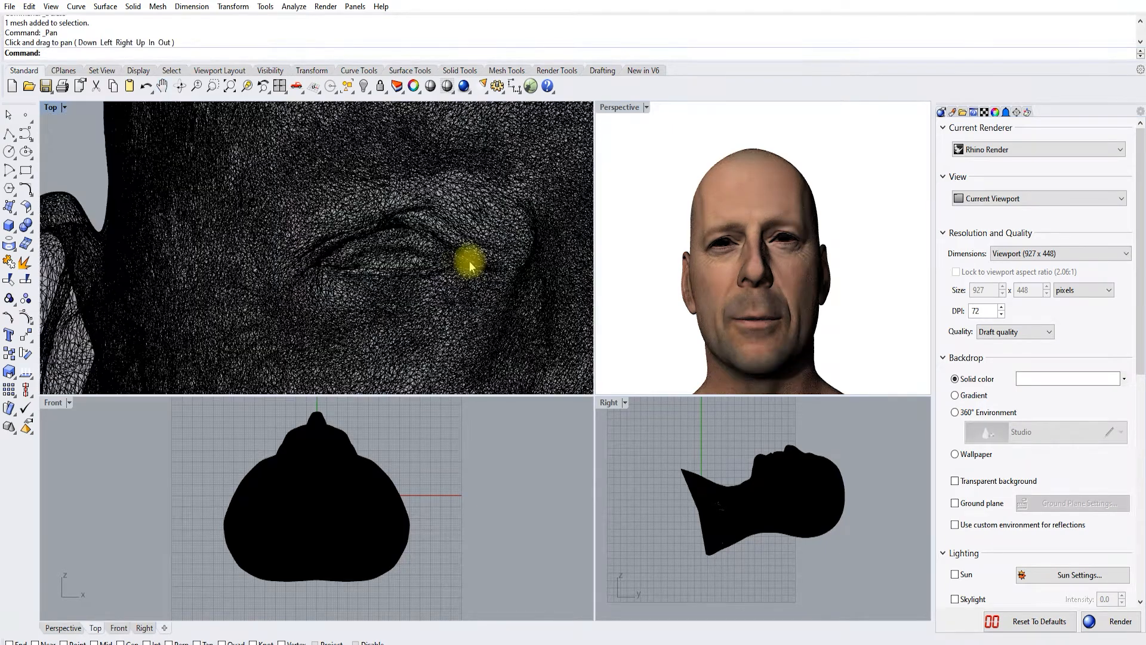
{"action": "scroll", "coordinate": [133, 292], "scroll_direction": "up", "scroll_amount": 8}
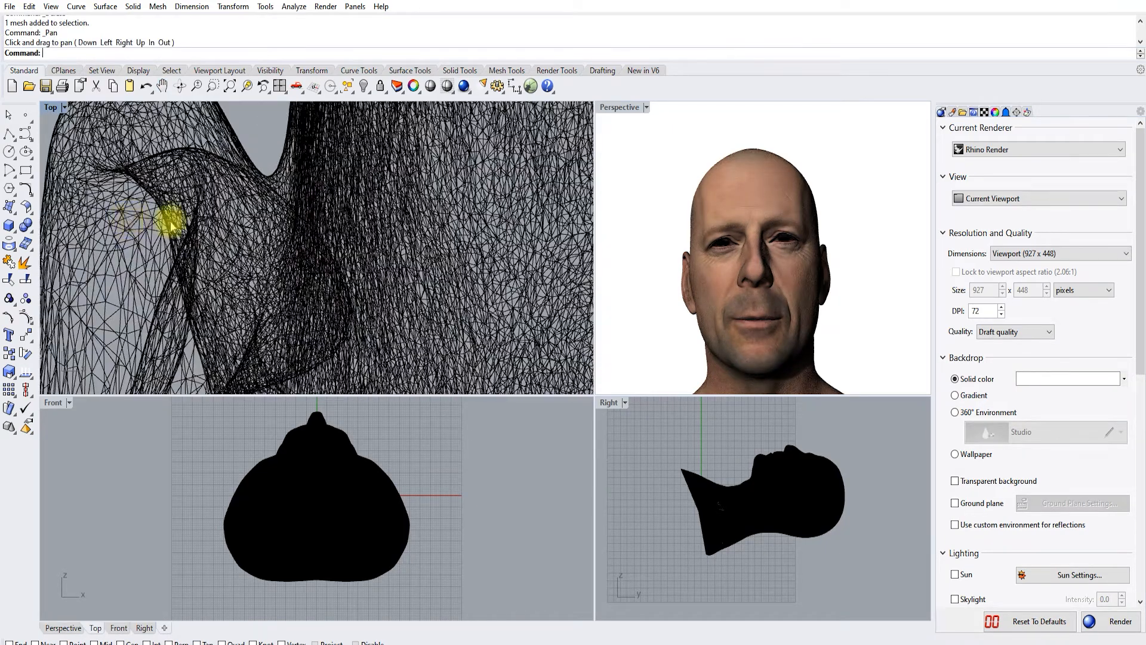
{"action": "scroll", "coordinate": [280, 217], "scroll_direction": "down", "scroll_amount": 15}
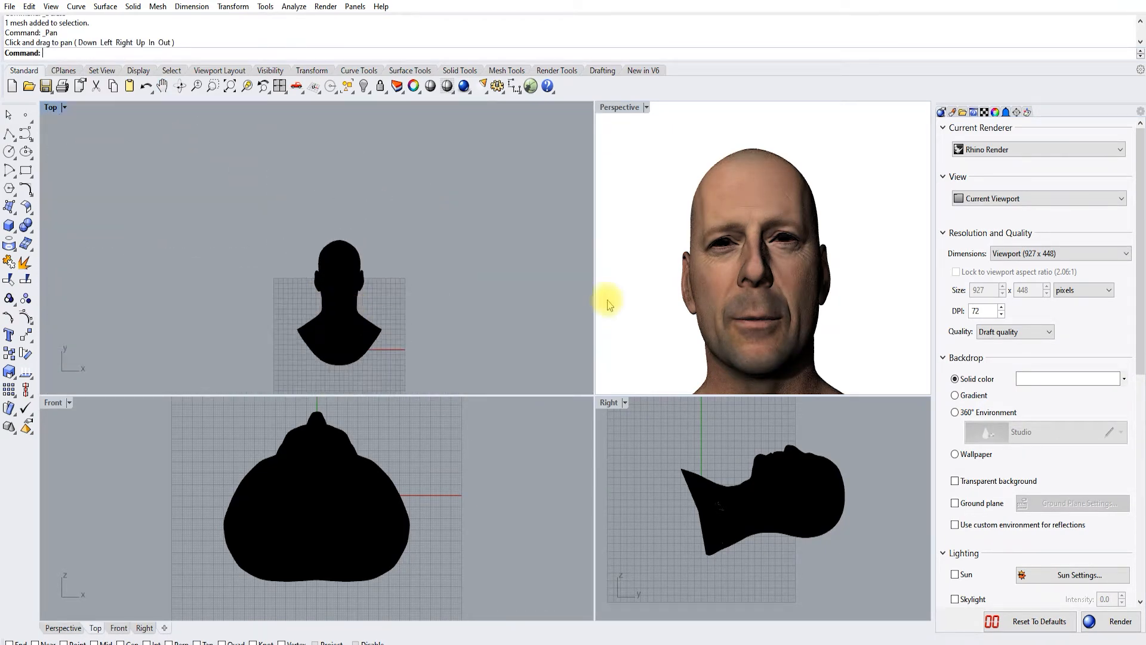
Export the head mesh as a Rhino 6 3D model named brucewillis with textures saved, in the BruceWillis folder
{"action": "scroll", "coordinate": [673, 262], "scroll_direction": "down", "scroll_amount": 6}
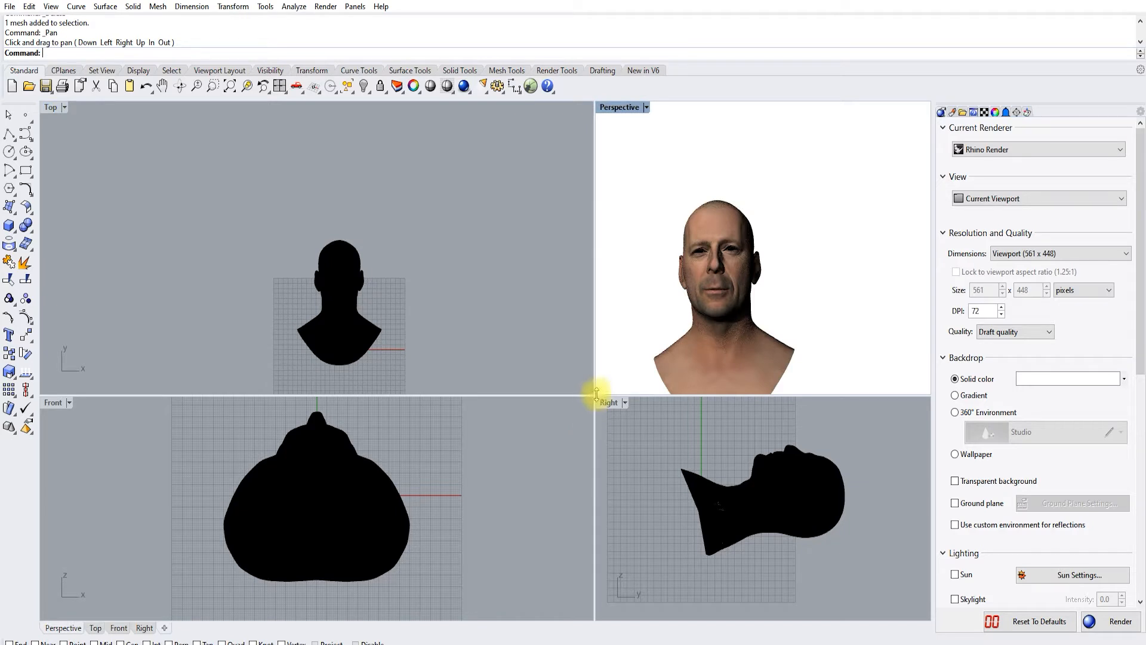
{"action": "left_click_drag", "start_coordinate": [592, 395], "coordinate": [417, 401]}
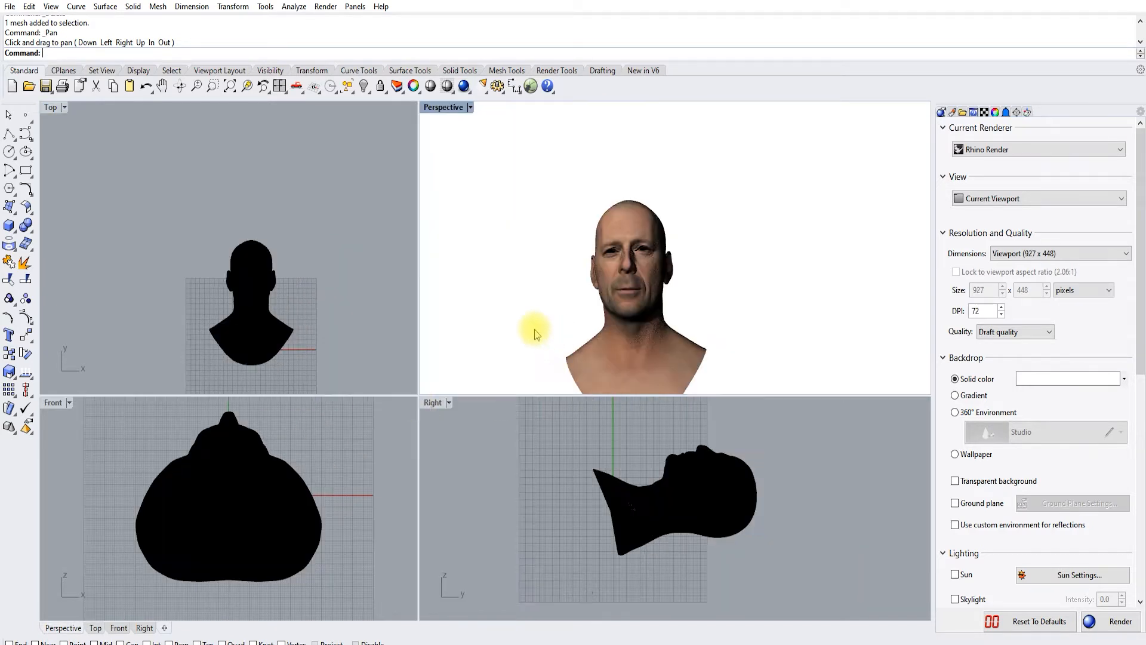
{"action": "left_click", "coordinate": [587, 312]}
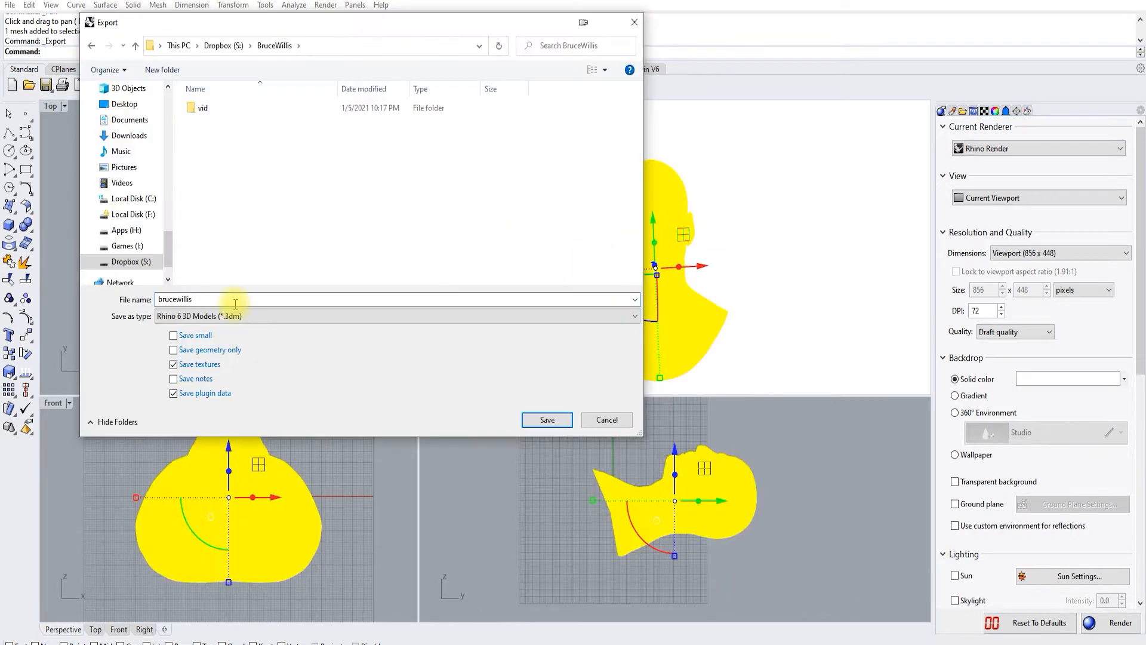
{"action": "key", "text": "Return"}
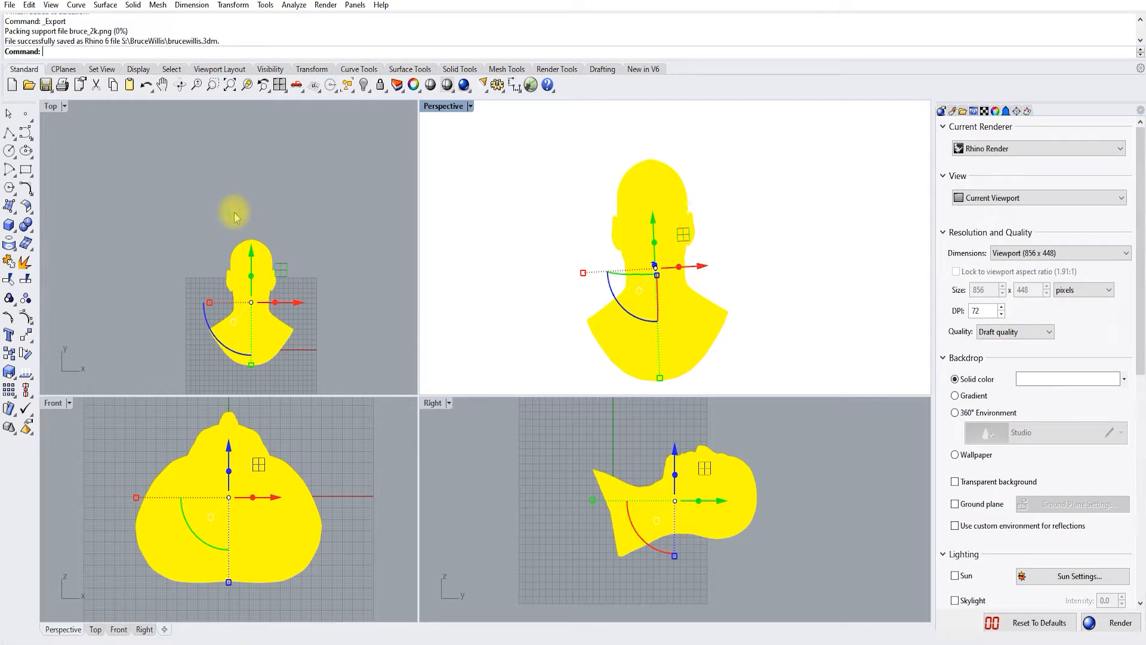
Export the selected head again as brucewillis.obj in OBJ format, using polygon mesh objects and saved textures
{"action": "left_click", "coordinate": [9, 6]}
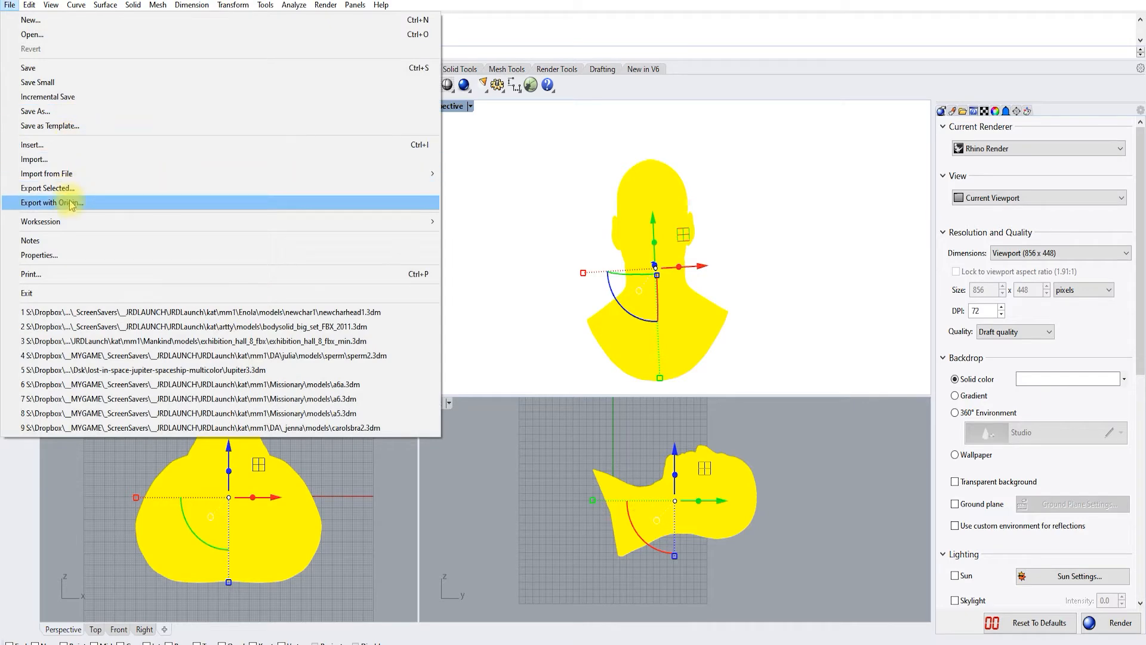
{"action": "left_click", "coordinate": [106, 188]}
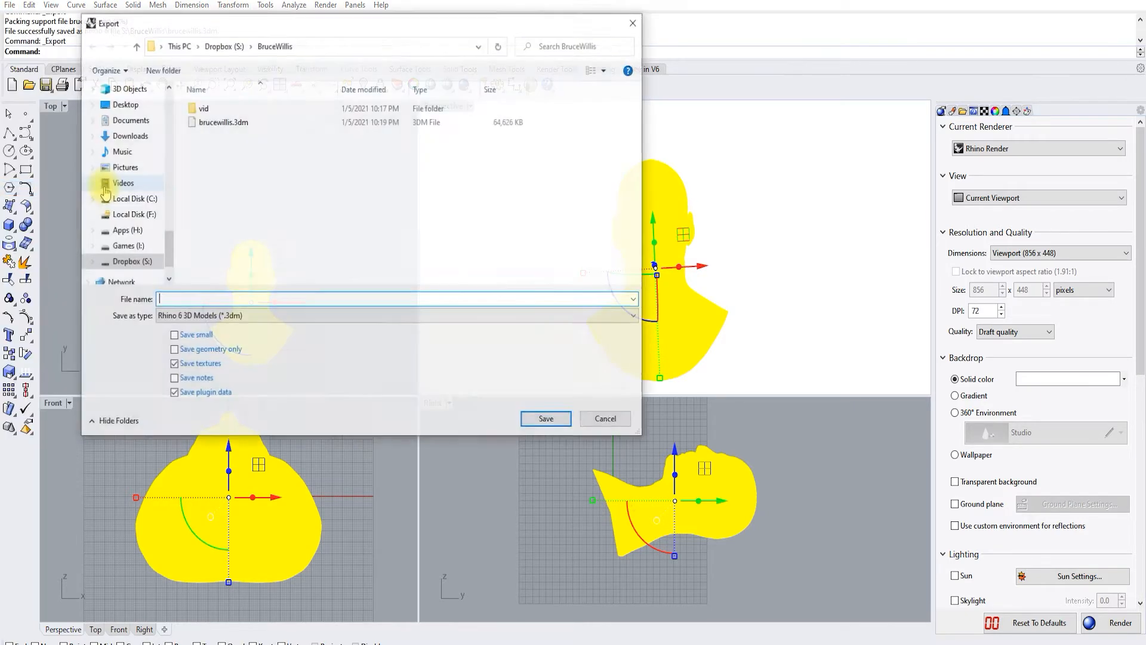
{"action": "type", "text": "bru"}
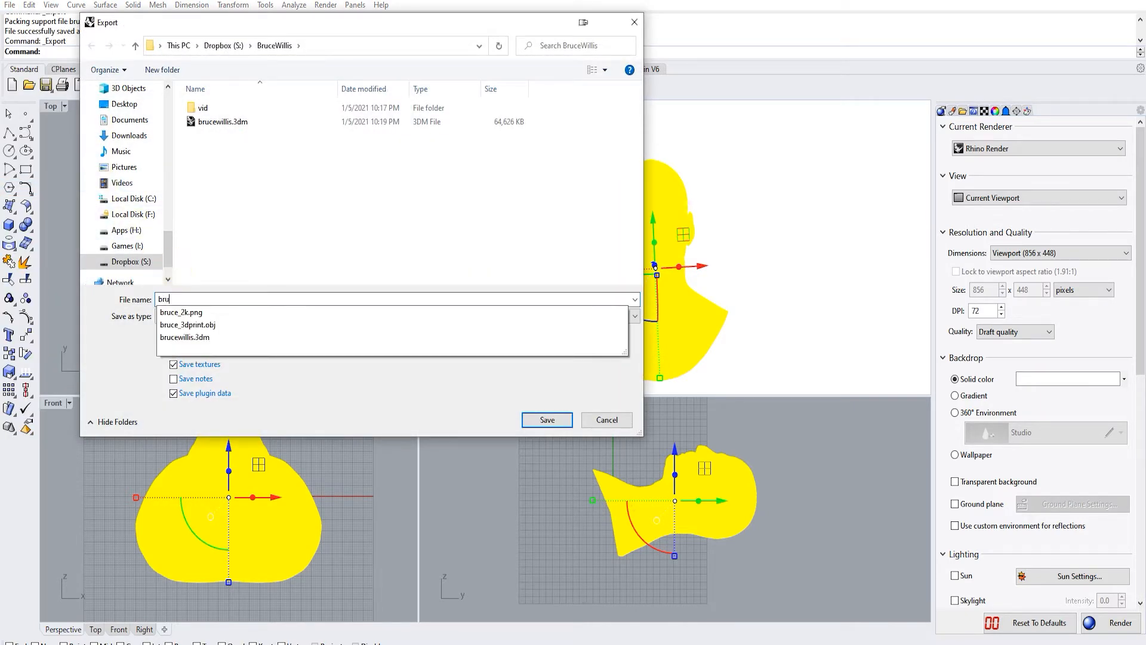
{"action": "type", "text": "cewillis"}
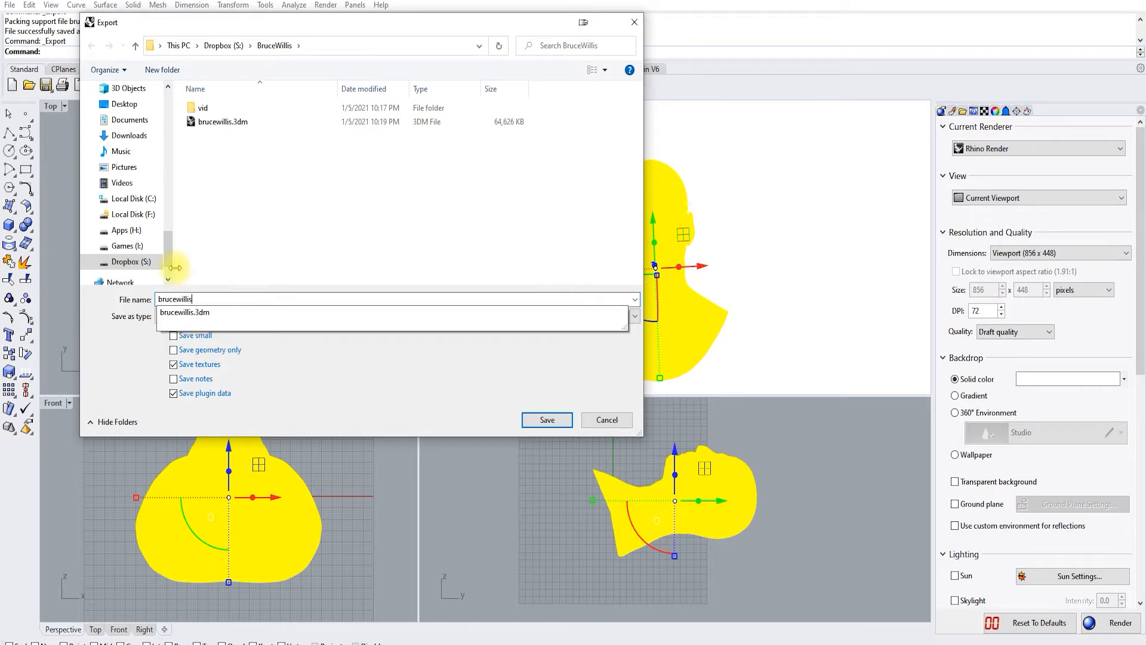
{"action": "left_click", "coordinate": [200, 316]}
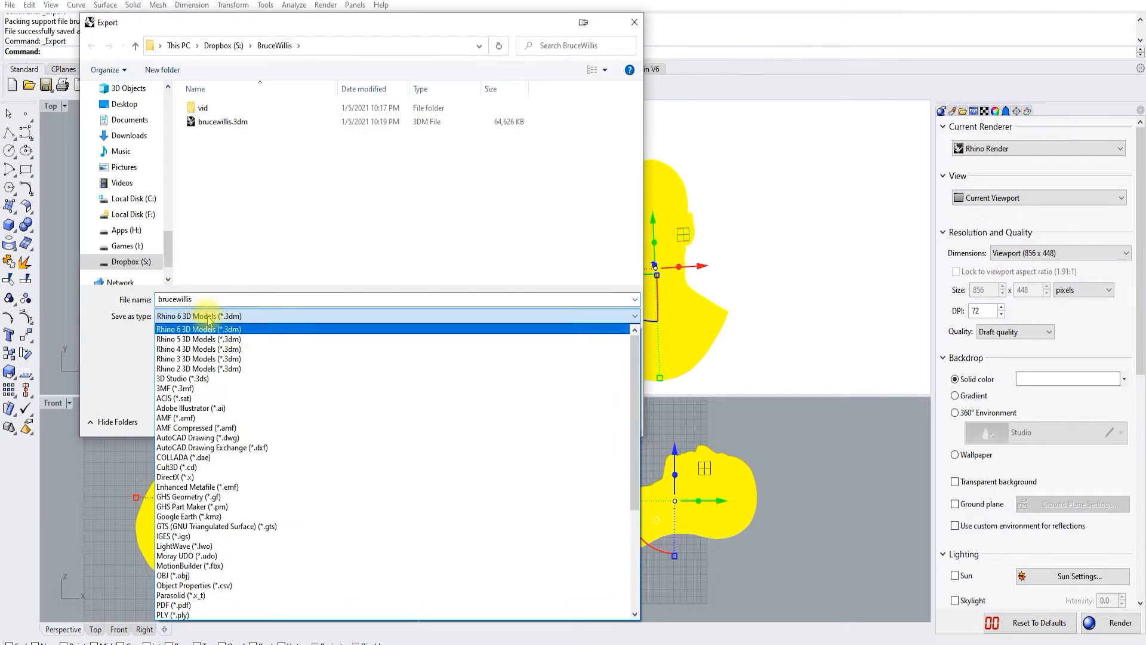
{"action": "left_click", "coordinate": [262, 576]}
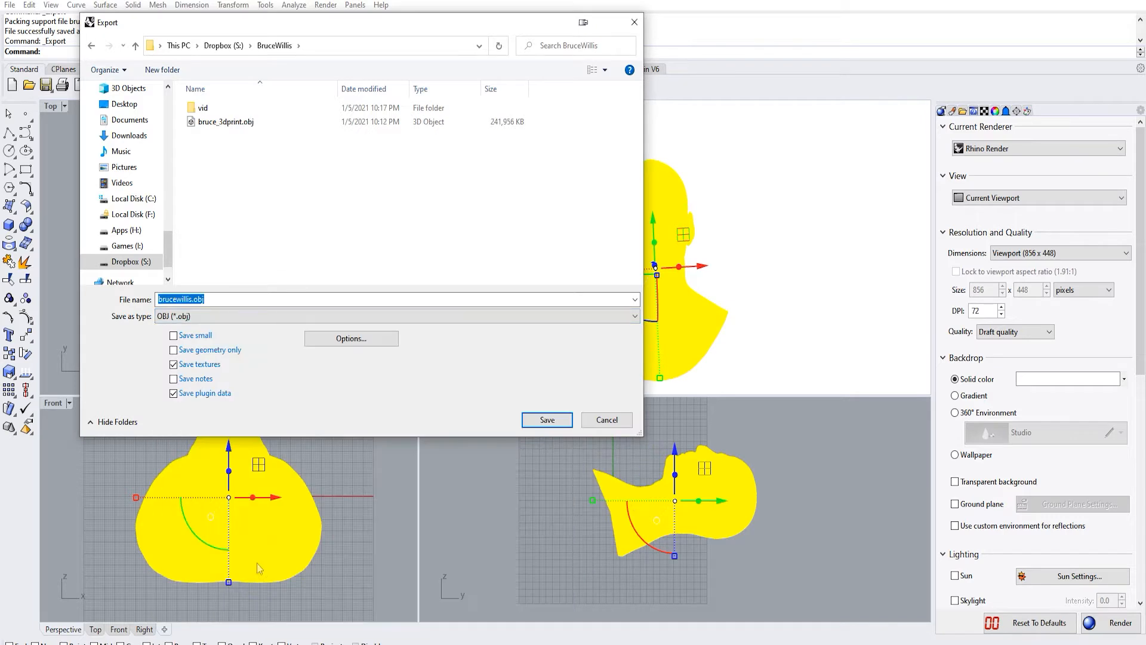
{"action": "left_click", "coordinate": [351, 338]}
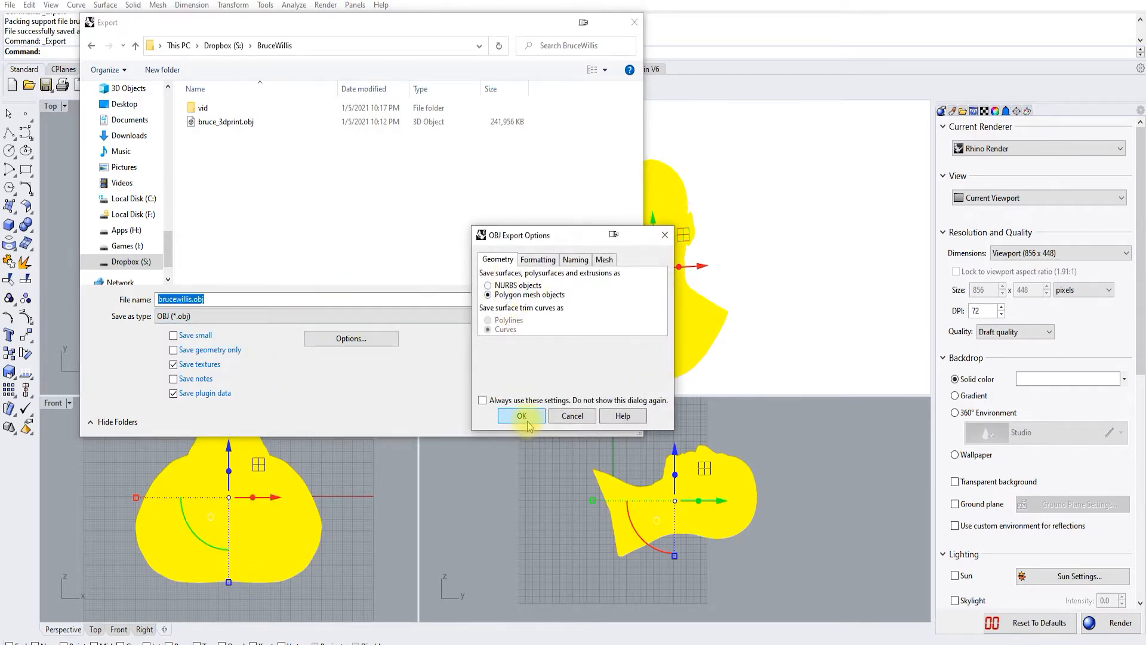
{"action": "left_click", "coordinate": [521, 416]}
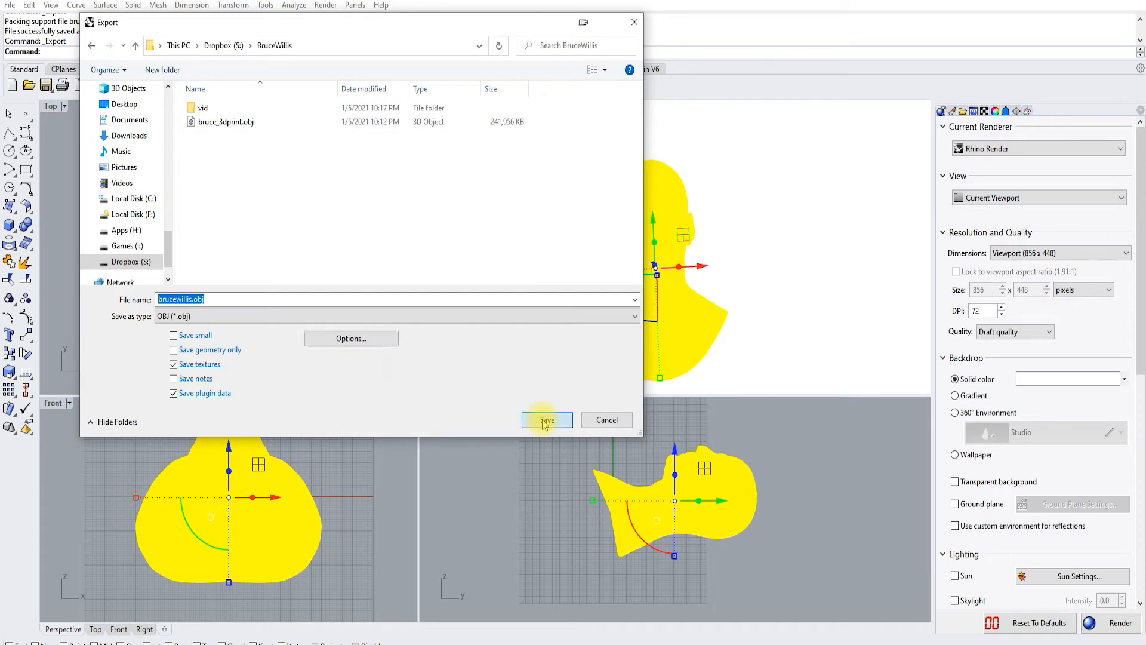
{"action": "left_click", "coordinate": [545, 420]}
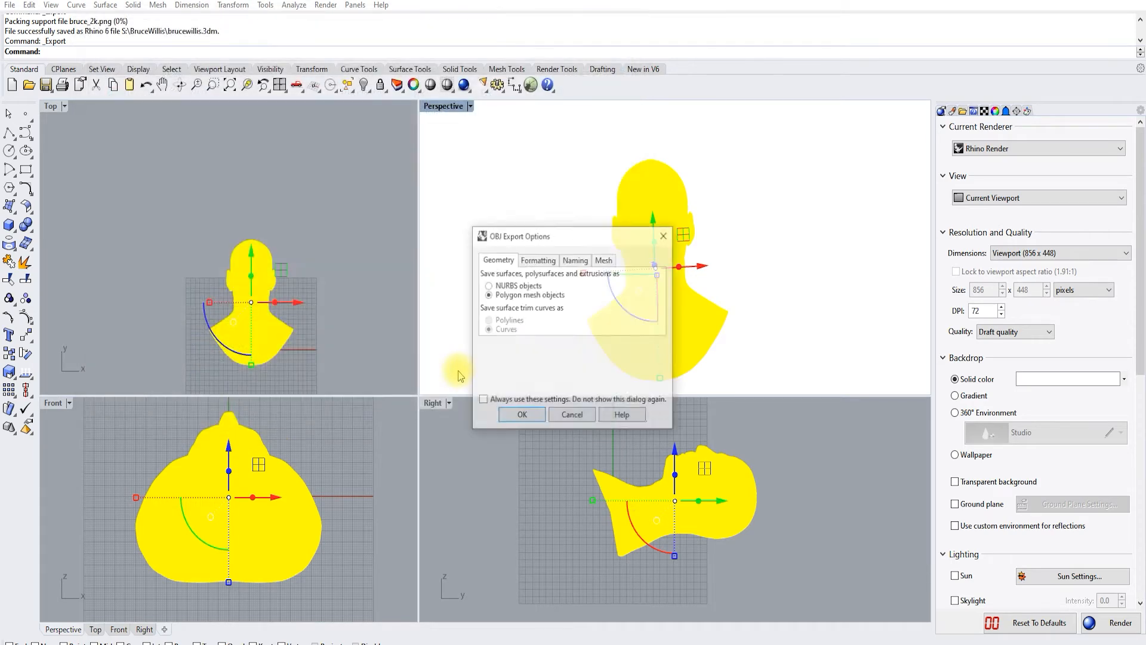
{"action": "left_click", "coordinate": [521, 416]}
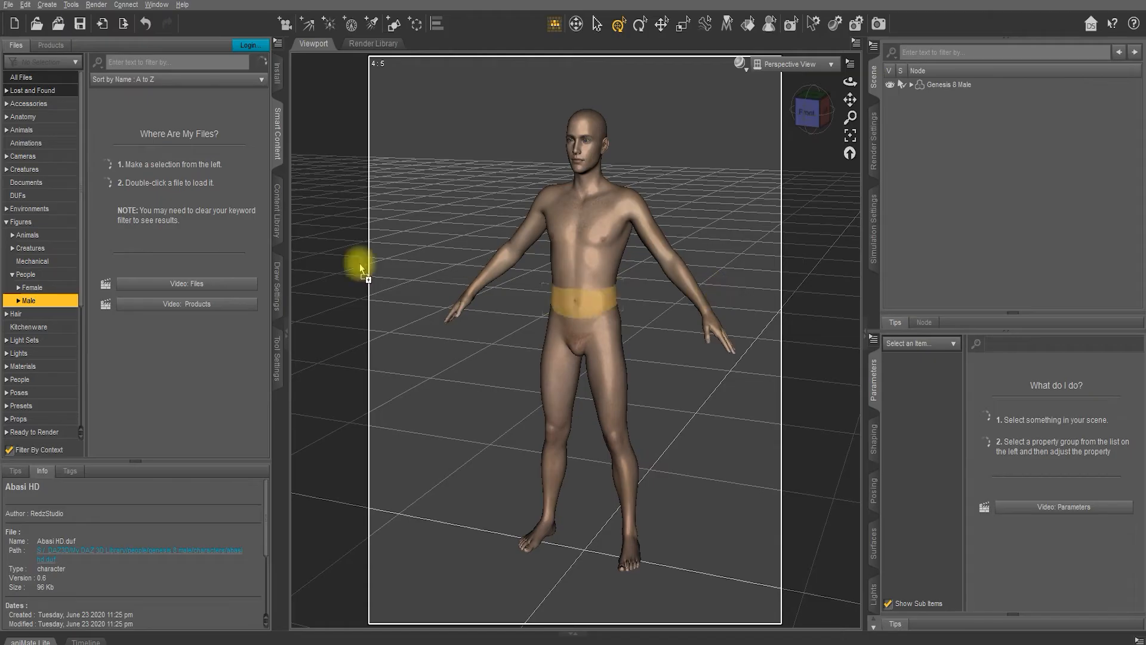
Switch to Daz Studio and import the brucewillis OBJ into the Genesis 8 Male scene with the Custom conversion preset
{"action": "left_click_drag", "start_coordinate": [582, 252], "coordinate": [443, 214]}
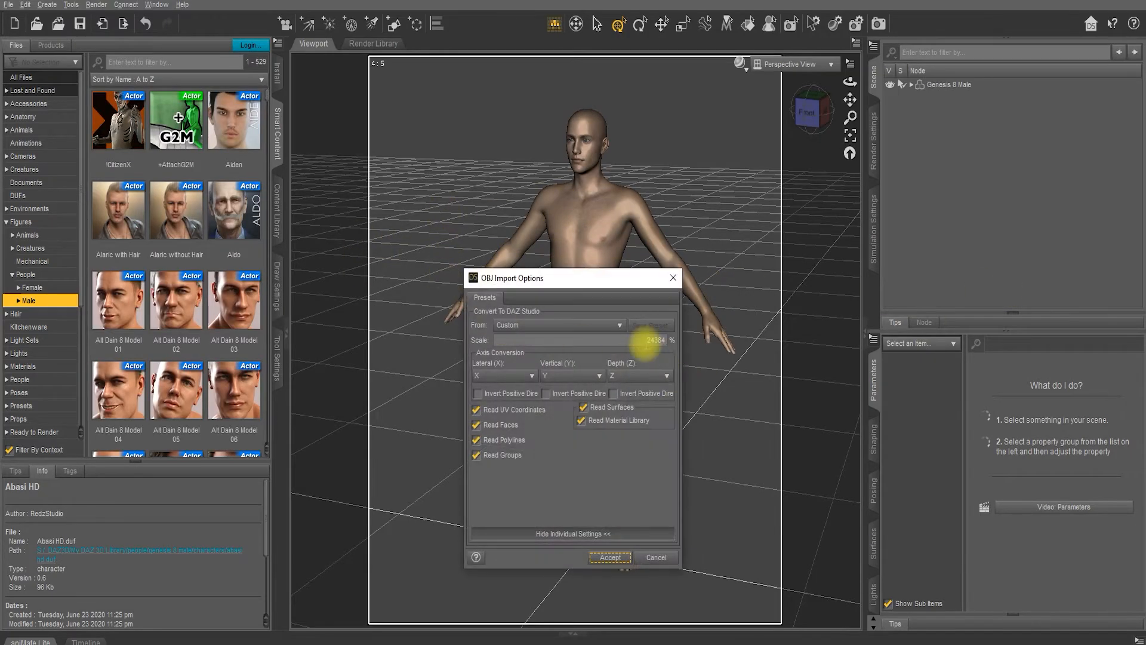
{"action": "left_click_drag", "start_coordinate": [646, 344], "coordinate": [719, 347]}
{"action": "key", "text": "Return"}
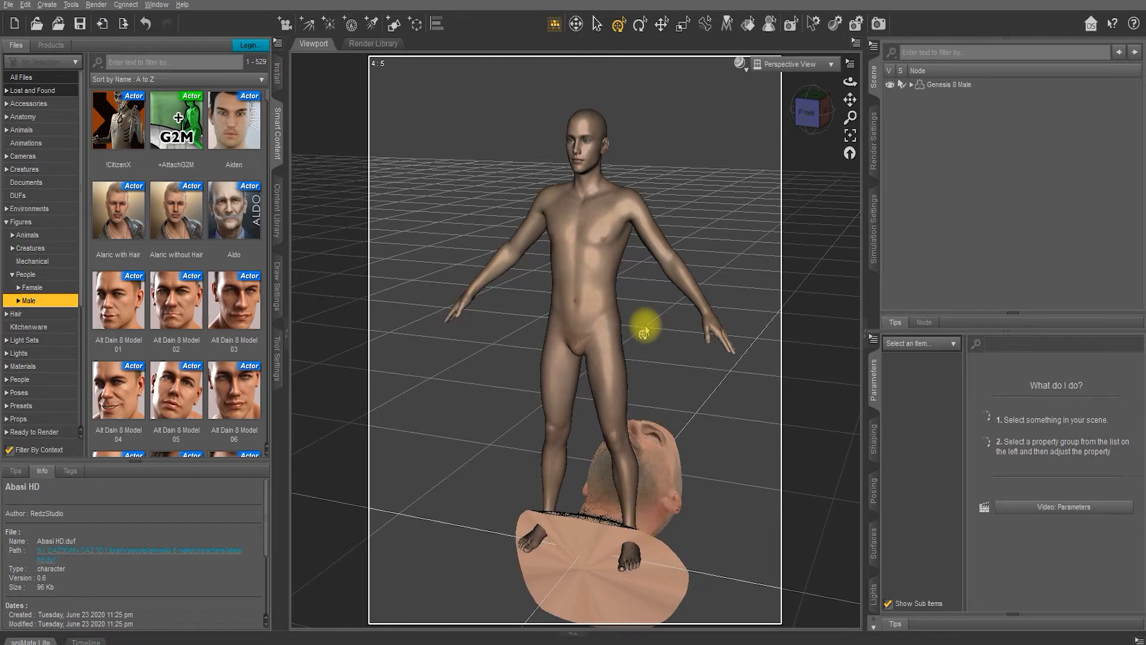
Select the imported head and set its X rotation to 90 degrees so it stands upright
{"action": "left_click_drag", "start_coordinate": [613, 558], "coordinate": [606, 613]}
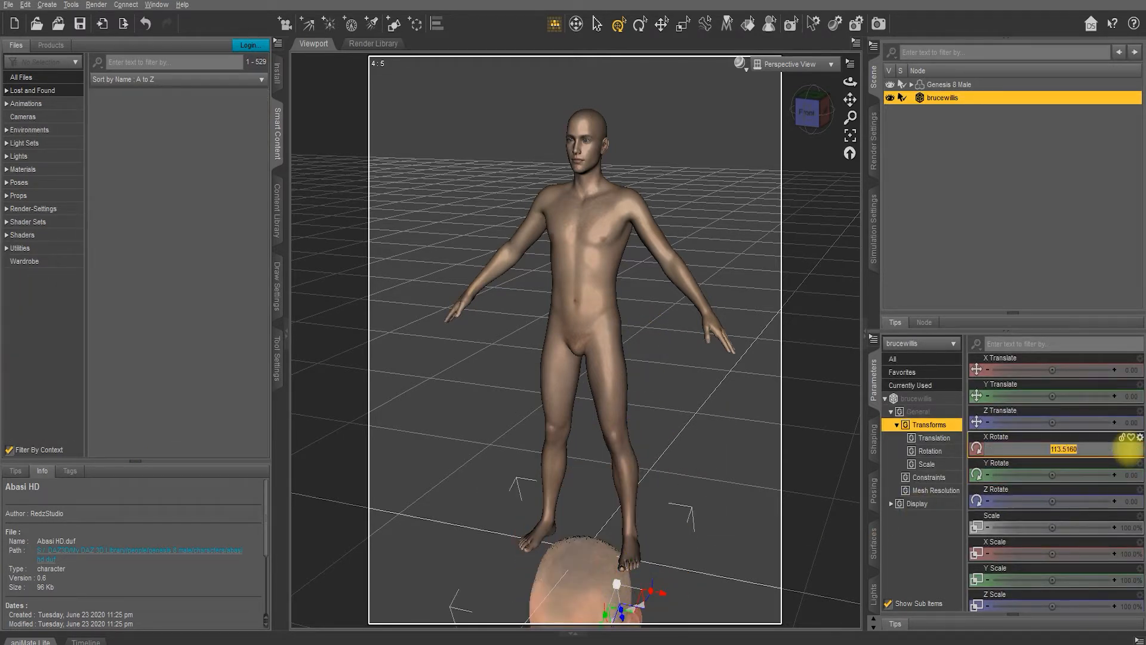
{"action": "type", "text": "90"}
{"action": "key", "text": "Return"}
Raise the imported head to a Y translation of about 187.52 and reduce its overall scale to about 49.9%
{"action": "scroll", "coordinate": [688, 364], "scroll_direction": "down", "scroll_amount": 3}
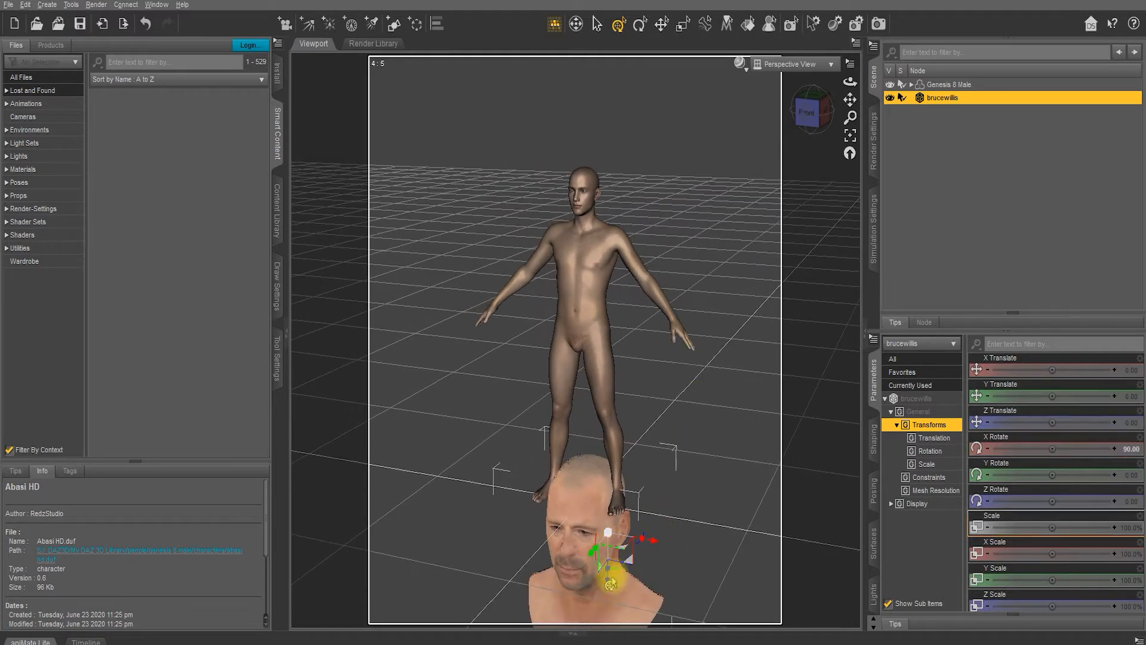
{"action": "left_click_drag", "start_coordinate": [609, 584], "coordinate": [660, 266]}
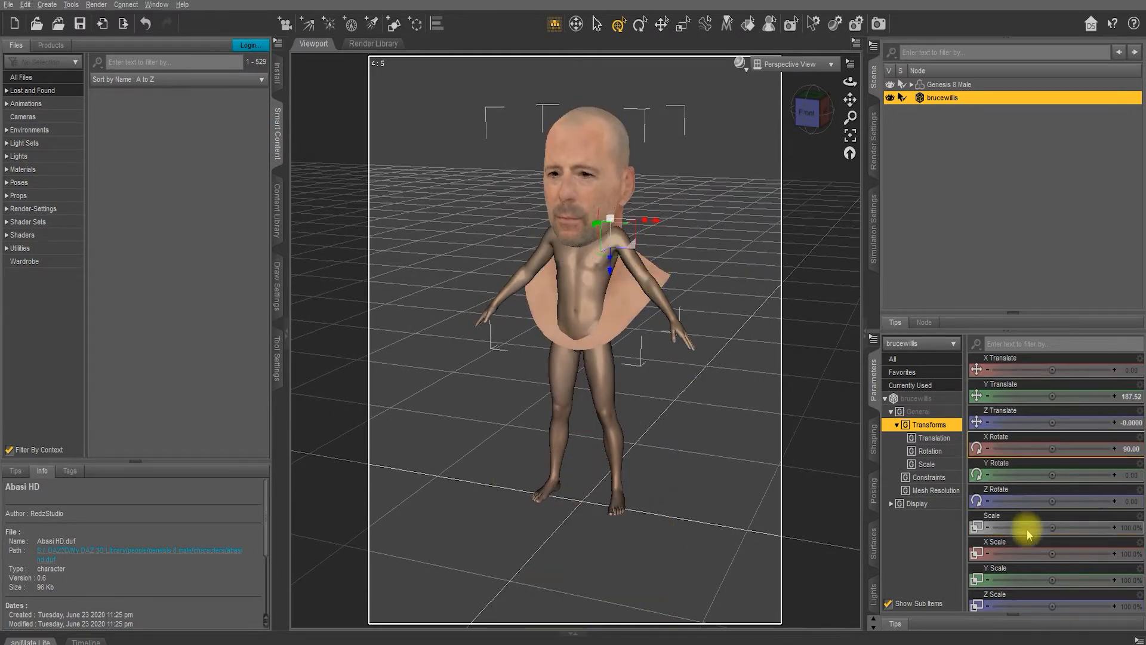
{"action": "mouse_move", "coordinate": [1048, 525]}
{"action": "left_mouse_down"}
{"action": "mouse_move", "coordinate": [1029, 525]}
{"action": "mouse_move", "coordinate": [1048, 523]}
{"action": "left_mouse_up"}
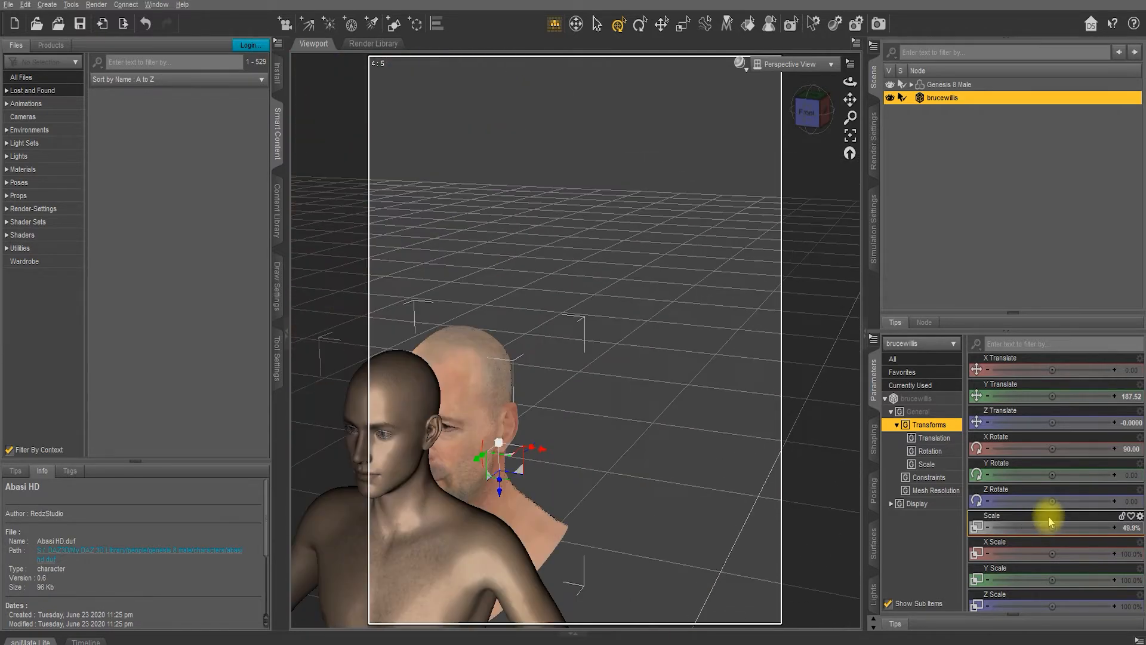
{"action": "left_click_drag", "start_coordinate": [809, 106], "coordinate": [815, 105]}
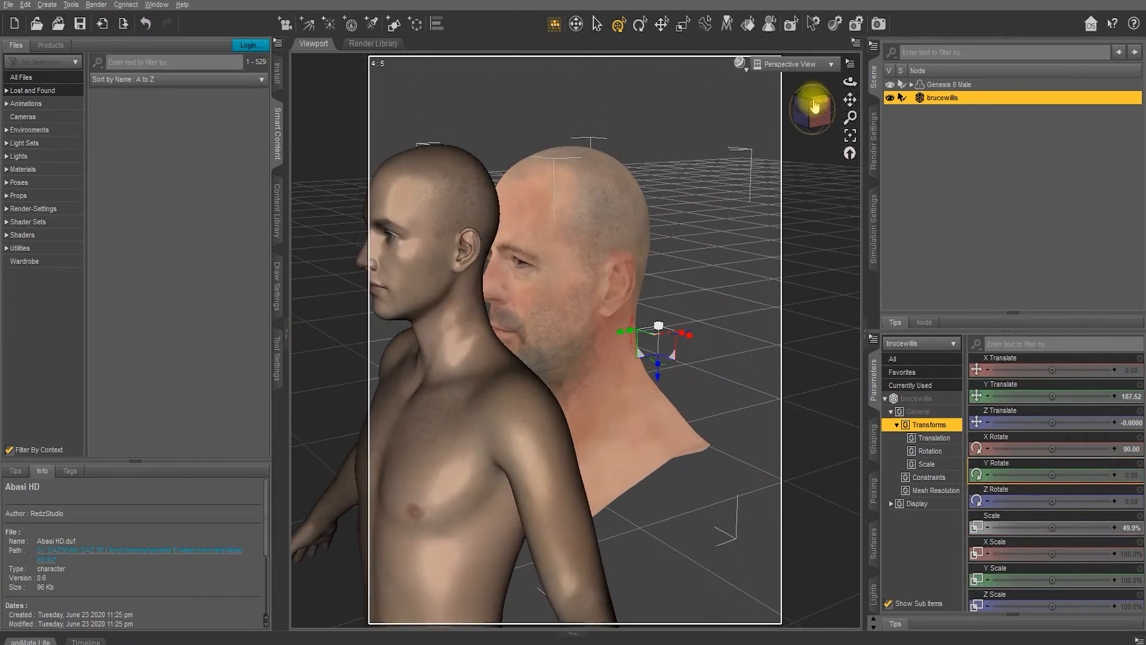
Move the brucewillis scan onto the figure's head at about Y 196.66 and Z 31.10, and reduce its scale to 35.9%
{"action": "left_click_drag", "start_coordinate": [619, 340], "coordinate": [492, 380]}
{"action": "mouse_move", "coordinate": [494, 376]}
{"action": "middle_mouse_down"}
{"action": "mouse_move", "coordinate": [517, 375]}
{"action": "mouse_move", "coordinate": [500, 378]}
{"action": "middle_mouse_up"}
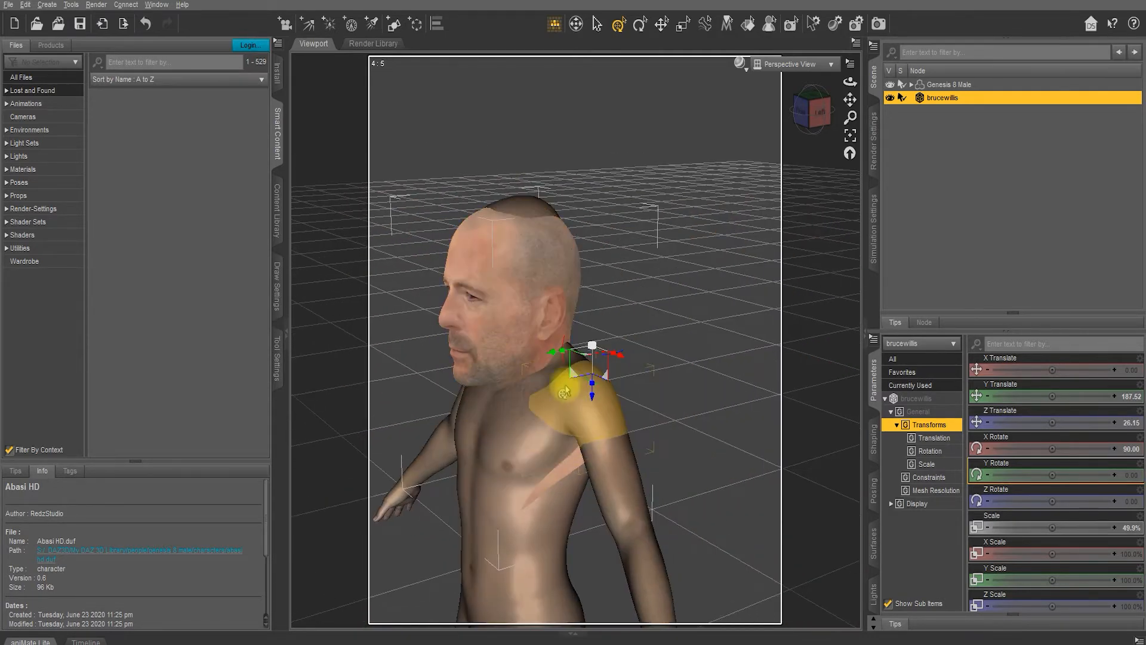
{"action": "left_click_drag", "start_coordinate": [592, 398], "coordinate": [593, 344]}
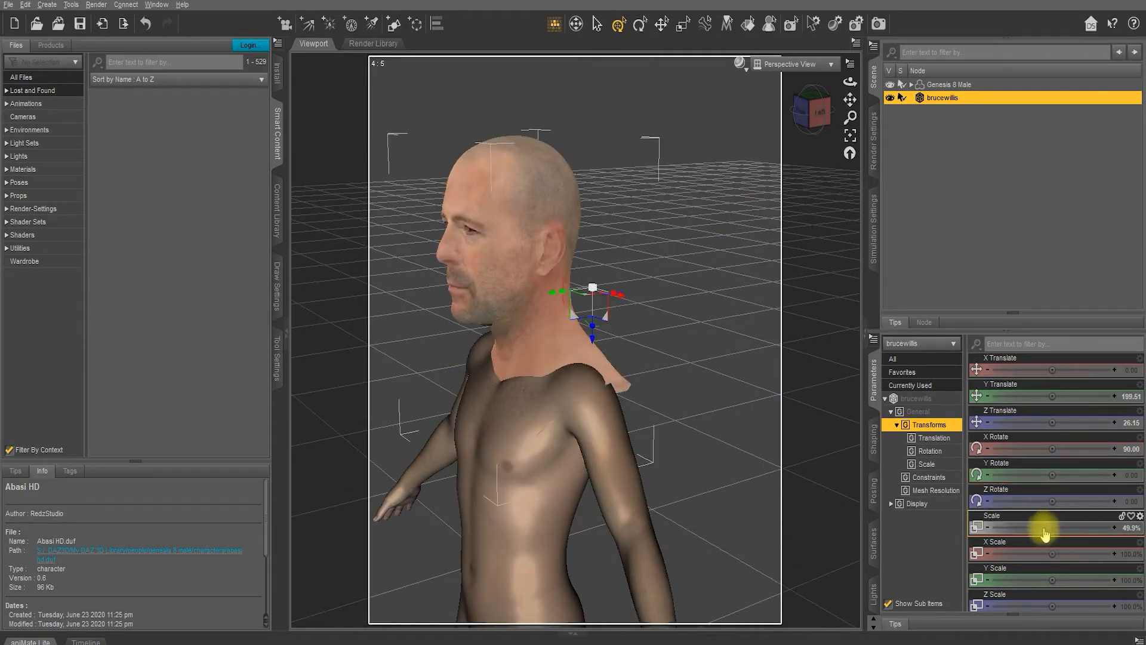
{"action": "mouse_move", "coordinate": [1049, 530]}
{"action": "left_mouse_down"}
{"action": "mouse_move", "coordinate": [1031, 524]}
{"action": "mouse_move", "coordinate": [1065, 527]}
{"action": "left_mouse_up"}
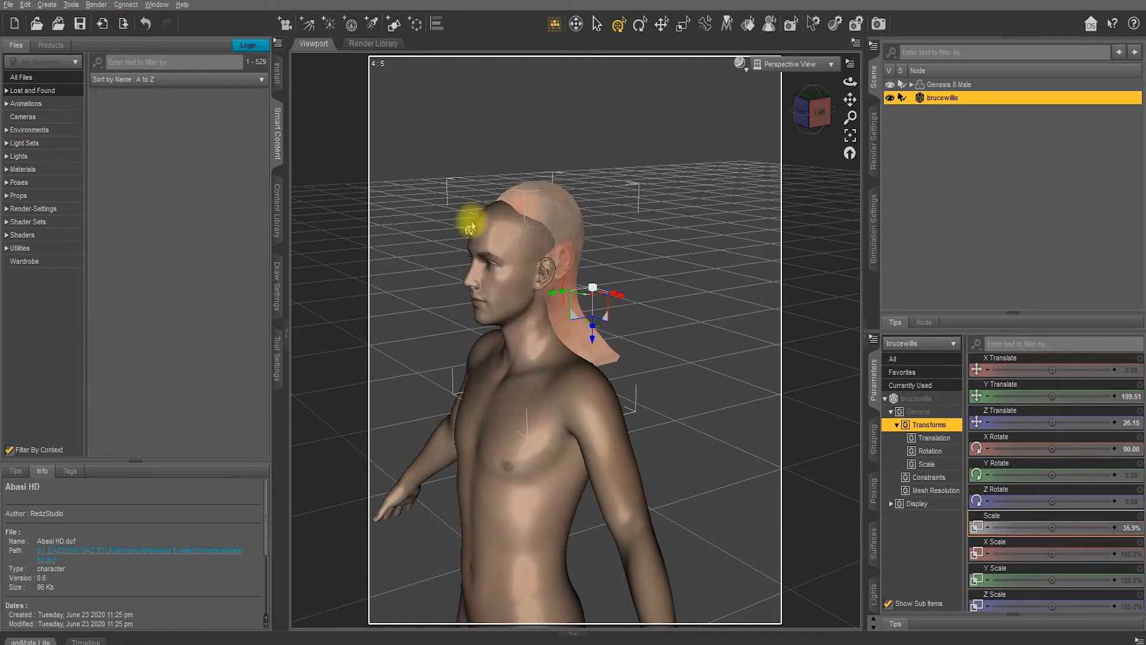
{"action": "left_click_drag", "start_coordinate": [523, 303], "coordinate": [533, 307]}
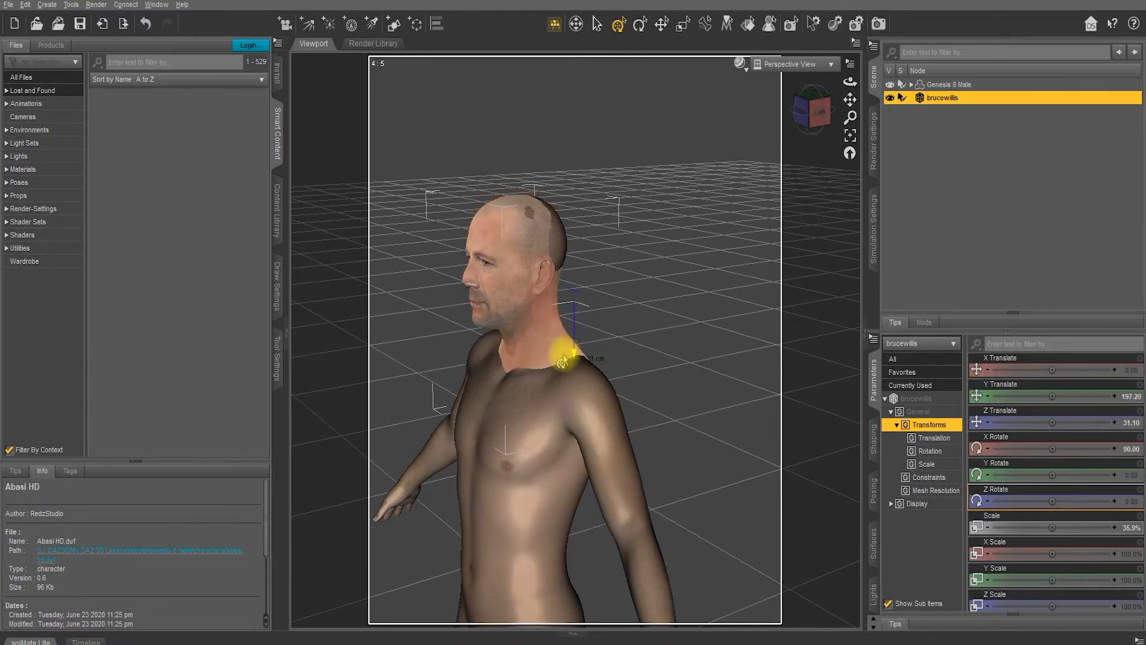
Fine-tune the scan's position against the figure's profile to about Y 197.53 and Z 30.59
{"action": "left_click", "coordinate": [814, 110]}
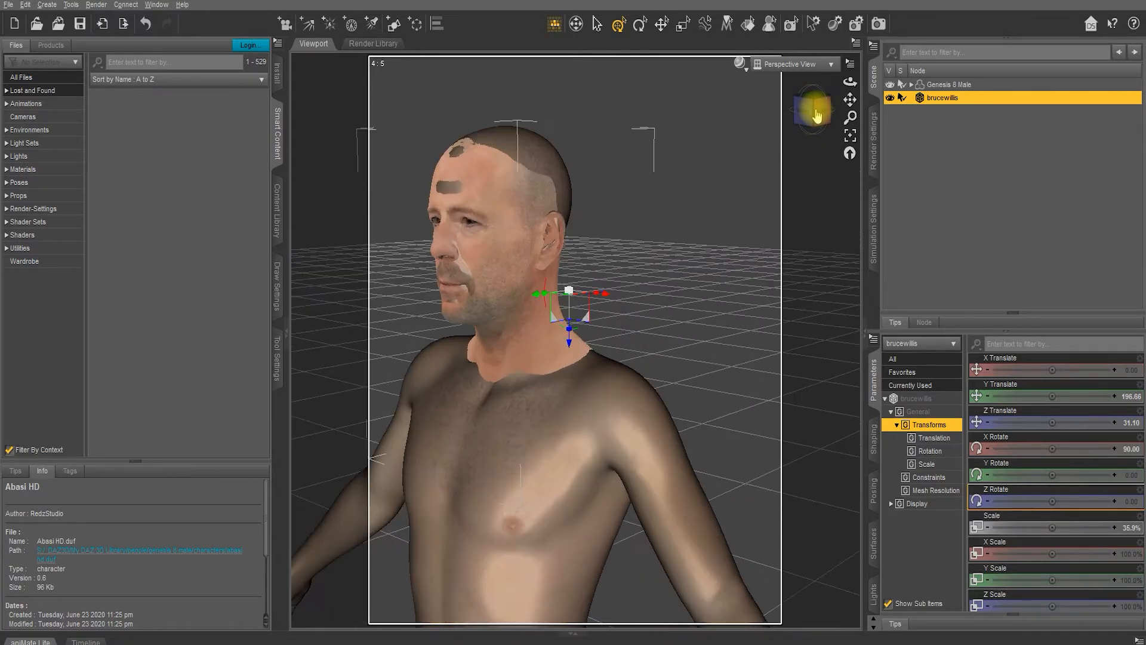
{"action": "left_click_drag", "start_coordinate": [820, 110], "coordinate": [850, 99]}
{"action": "left_click", "coordinate": [814, 108]}
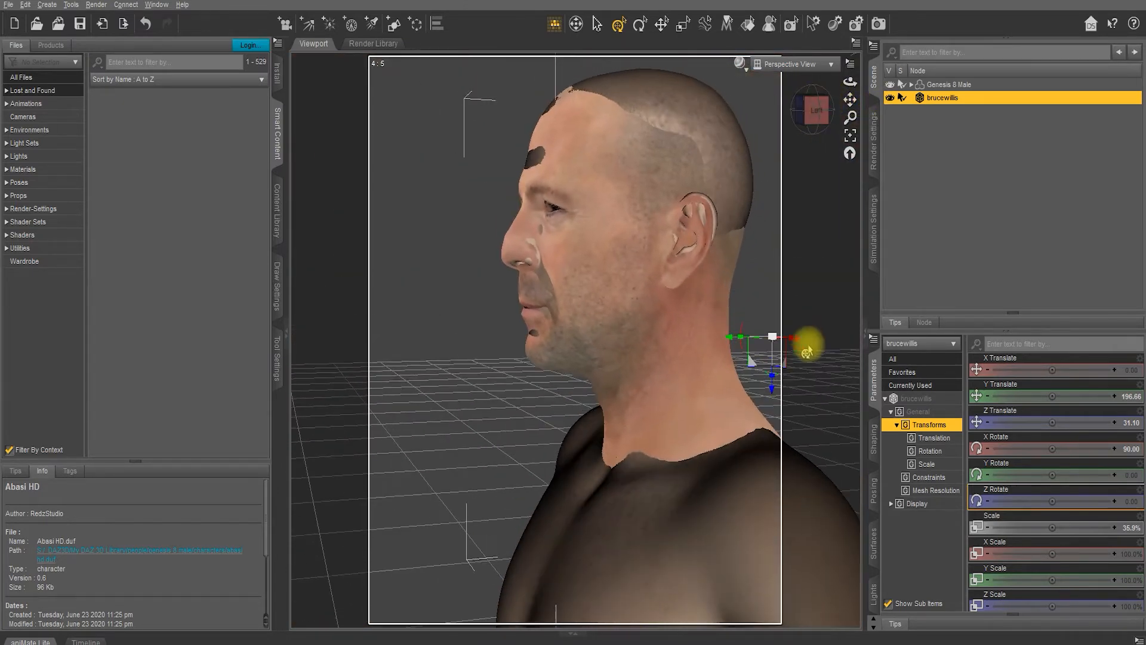
{"action": "left_click_drag", "start_coordinate": [770, 391], "coordinate": [768, 388]}
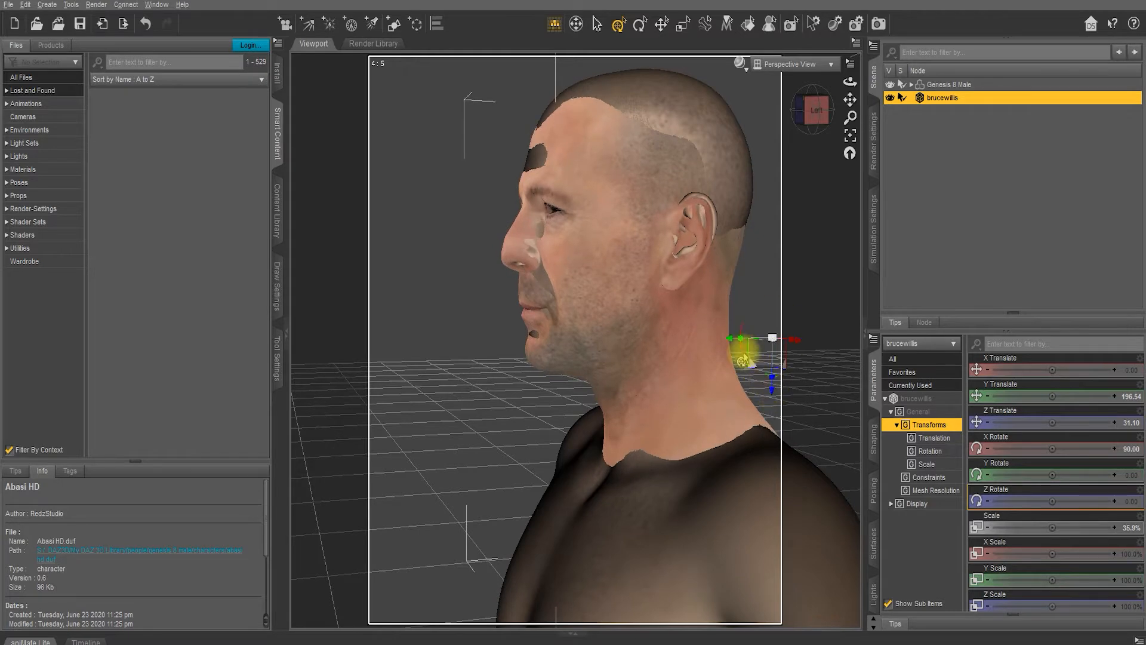
{"action": "left_click_drag", "start_coordinate": [735, 345], "coordinate": [736, 346]}
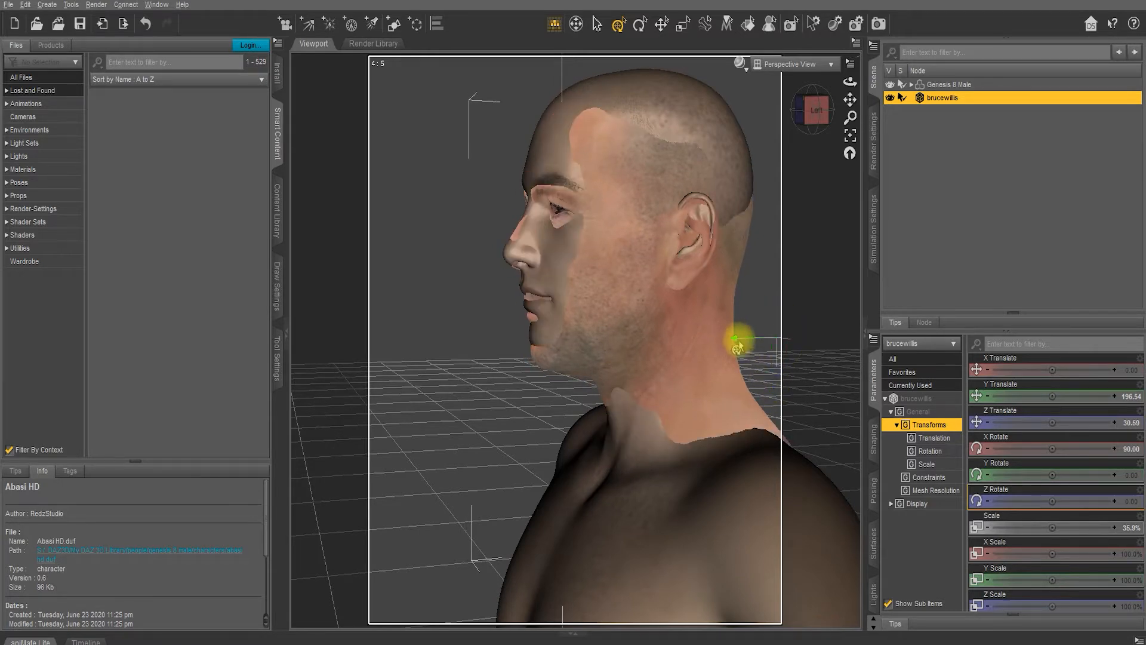
{"action": "left_click_drag", "start_coordinate": [775, 393], "coordinate": [776, 380]}
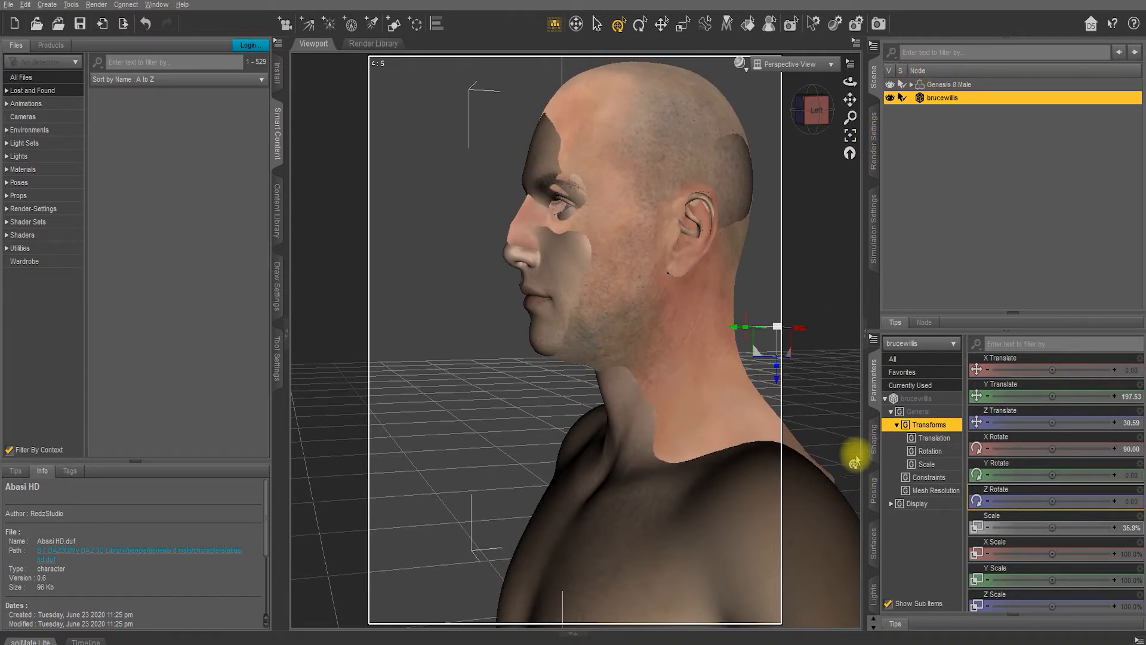
Make the brucewillis surface semi-transparent by lowering its Cutout Opacity to about 0.54
{"action": "left_click", "coordinate": [874, 540]}
{"action": "left_click", "coordinate": [913, 409]}
{"action": "left_click", "coordinate": [1010, 371]}
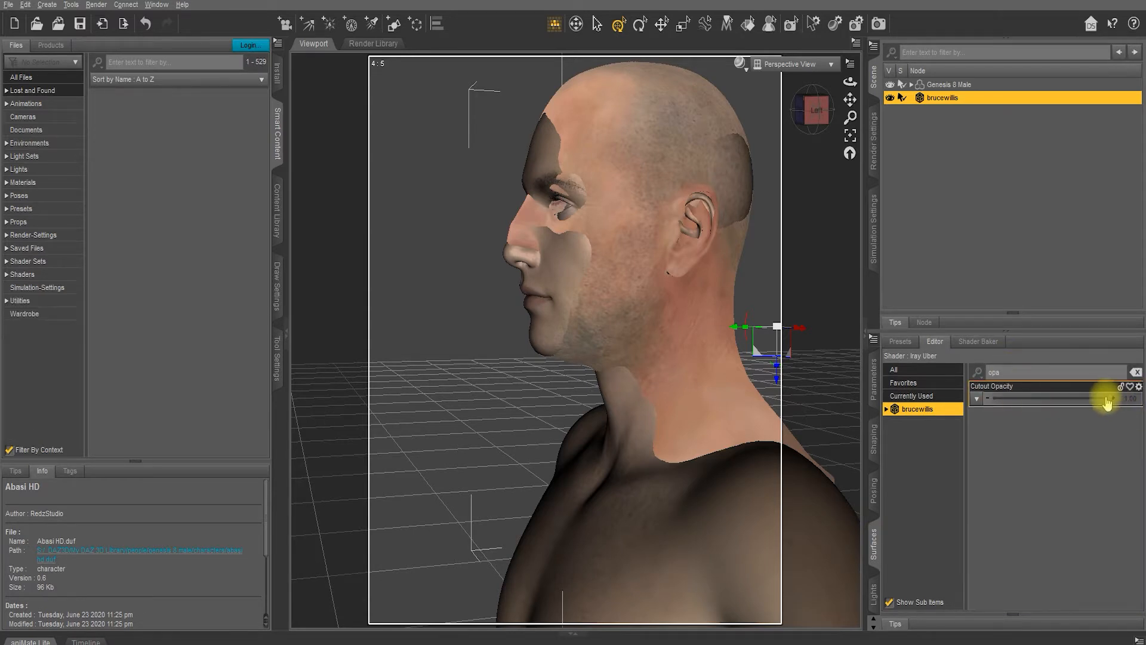
{"action": "left_click_drag", "start_coordinate": [1105, 397], "coordinate": [1055, 397]}
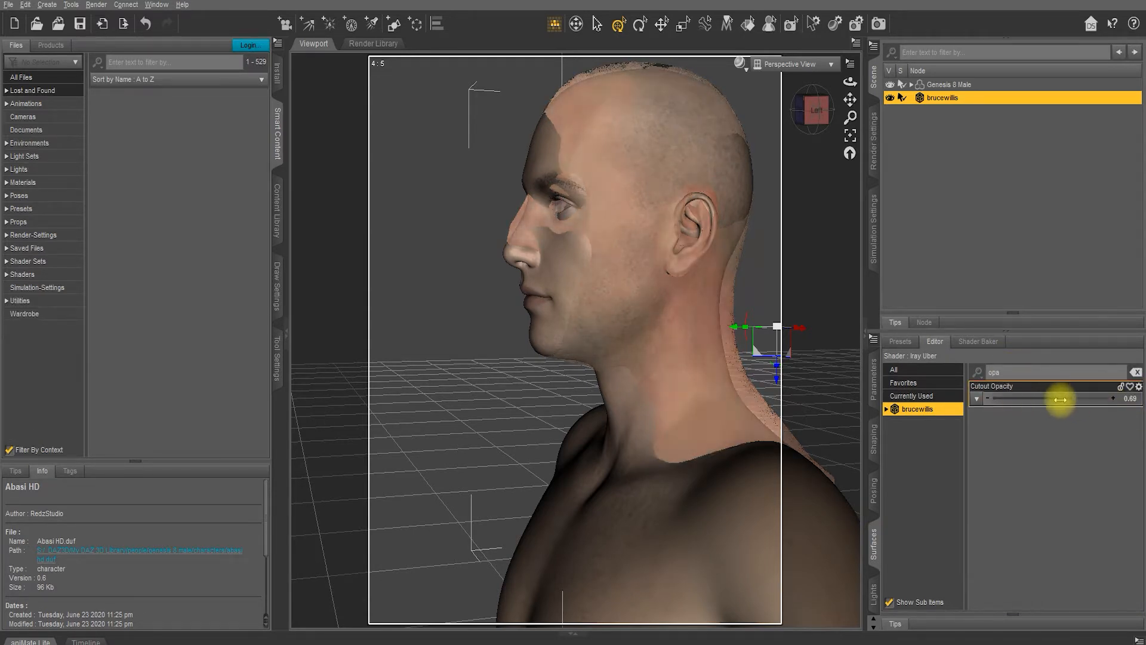
In the left side view, shift the scan slightly forward and scale it down a little to fit the figure's head profile
{"action": "left_click", "coordinate": [822, 105]}
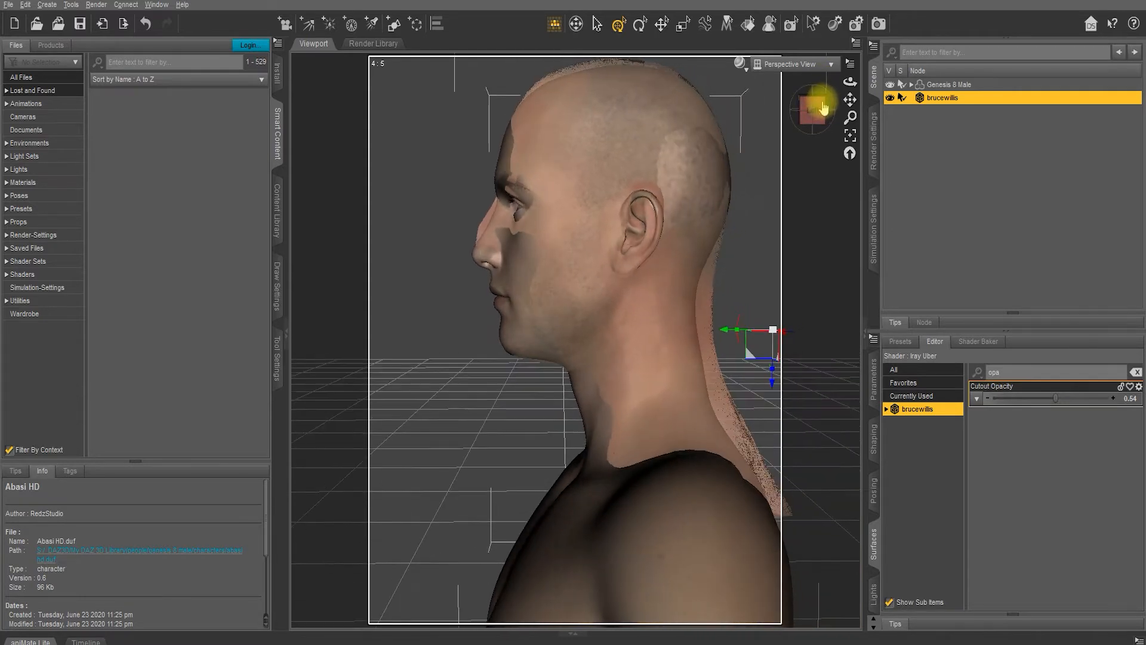
{"action": "left_click_drag", "start_coordinate": [850, 98], "coordinate": [850, 95]}
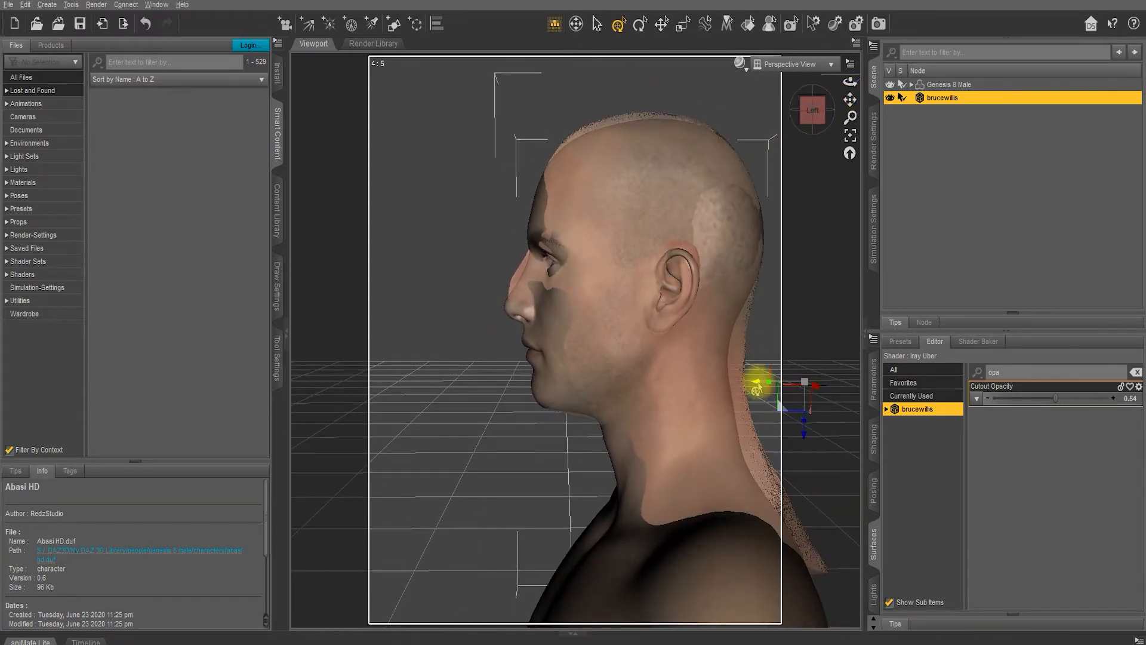
{"action": "left_click_drag", "start_coordinate": [750, 384], "coordinate": [753, 387]}
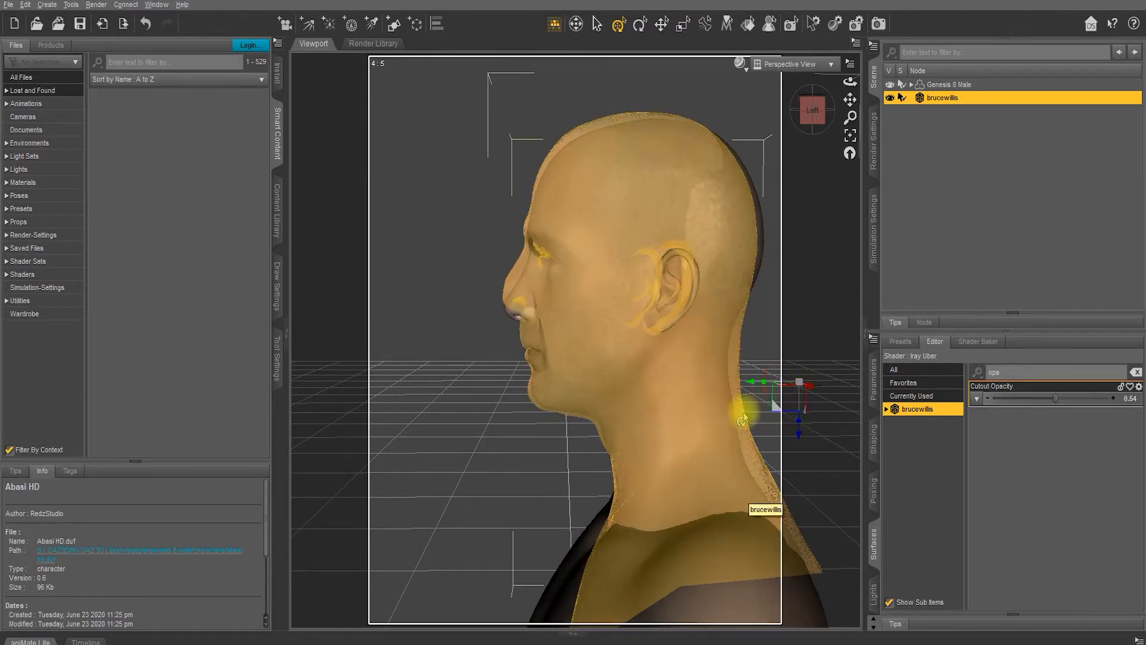
{"action": "left_click_drag", "start_coordinate": [798, 379], "coordinate": [736, 378]}
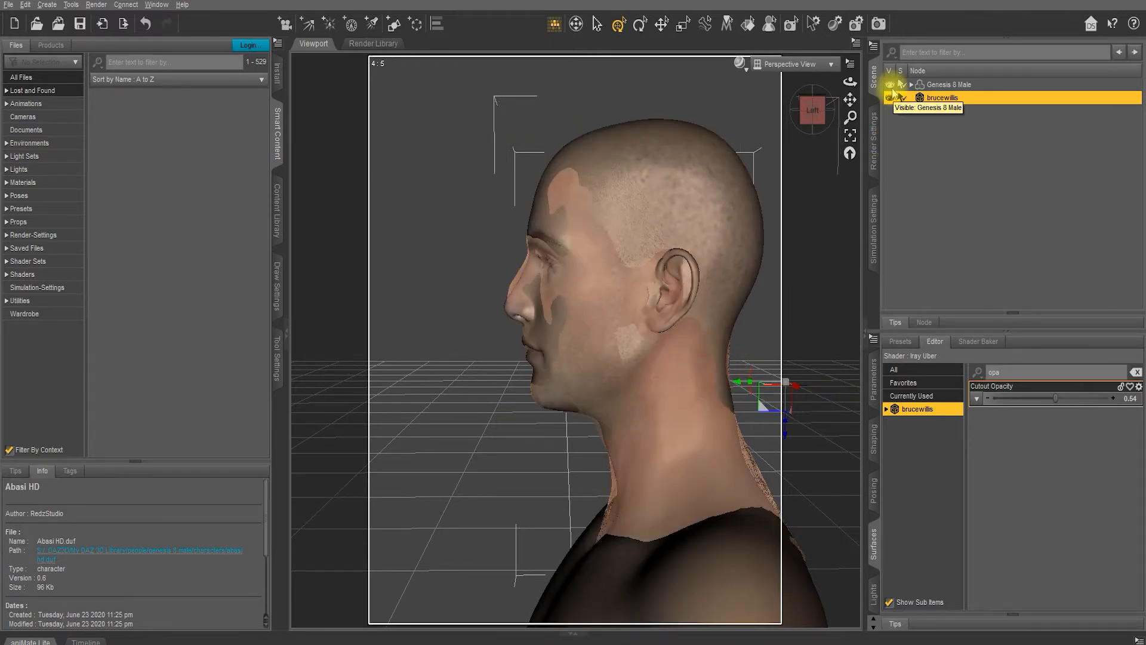
Hide and show the Genesis 8 Male figure repeatedly to compare its profile with the scan
{"action": "left_click", "coordinate": [891, 86]}
{"action": "left_click", "coordinate": [891, 86]}
{"action": "left_click", "coordinate": [891, 86]}
{"action": "left_click", "coordinate": [891, 86]}
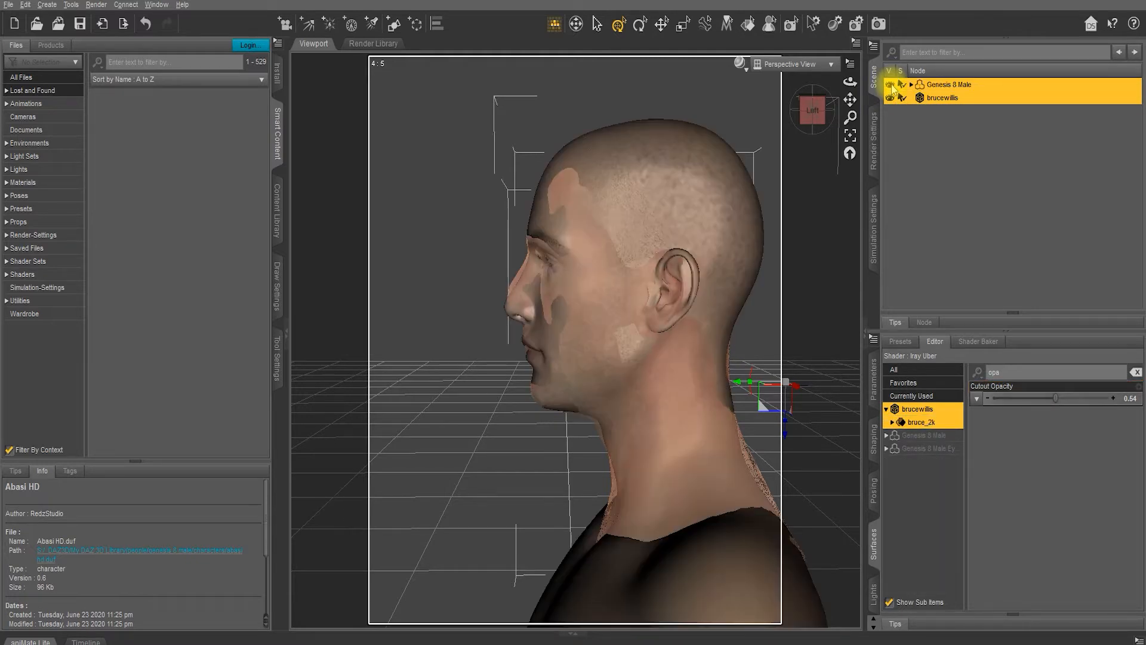
{"action": "left_click", "coordinate": [891, 86]}
{"action": "left_click", "coordinate": [891, 86]}
{"action": "left_click", "coordinate": [891, 86]}
{"action": "left_click", "coordinate": [891, 86]}
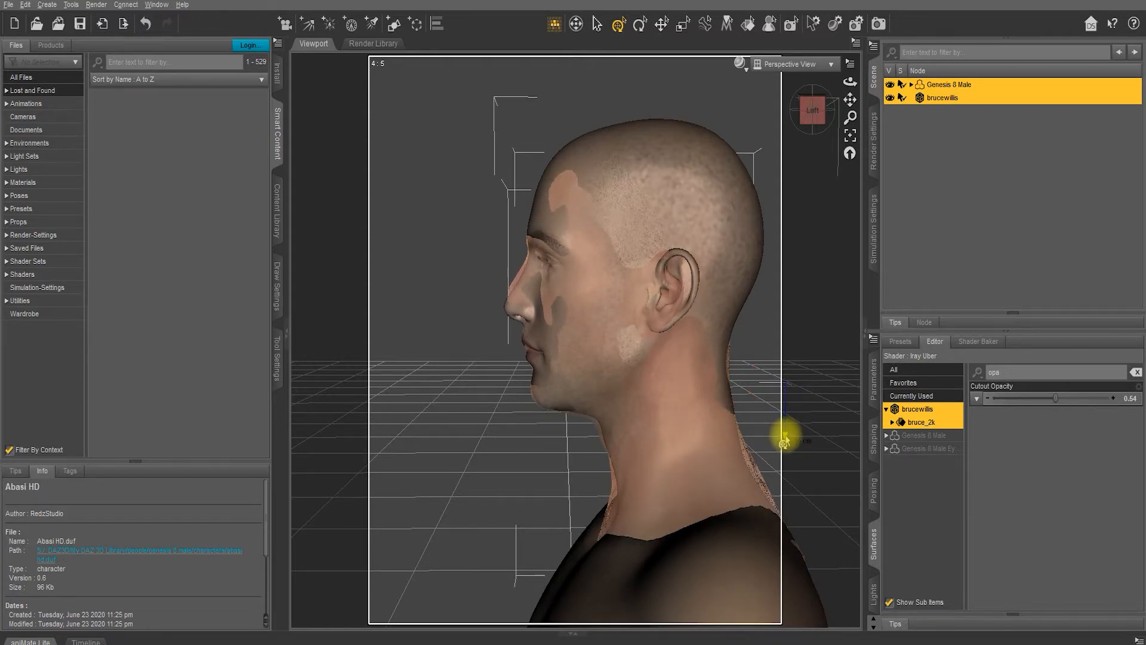
Set the Genesis 8 Male's Nose Height morph to 100% while viewing the face in left profile
{"action": "mouse_move", "coordinate": [815, 100]}
{"action": "left_mouse_down"}
{"action": "mouse_move", "coordinate": [826, 106]}
{"action": "mouse_move", "coordinate": [794, 103]}
{"action": "left_mouse_up"}
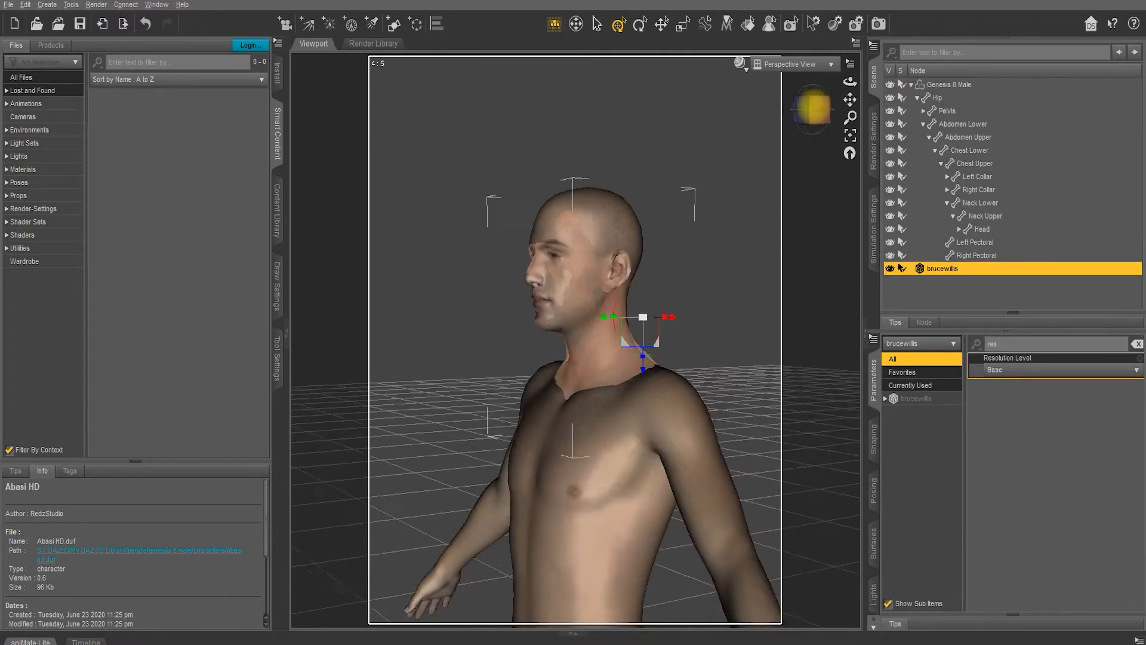
{"action": "scroll", "coordinate": [812, 107], "scroll_direction": "up", "scroll_amount": 6}
{"action": "left_click_drag", "start_coordinate": [813, 107], "coordinate": [849, 100]}
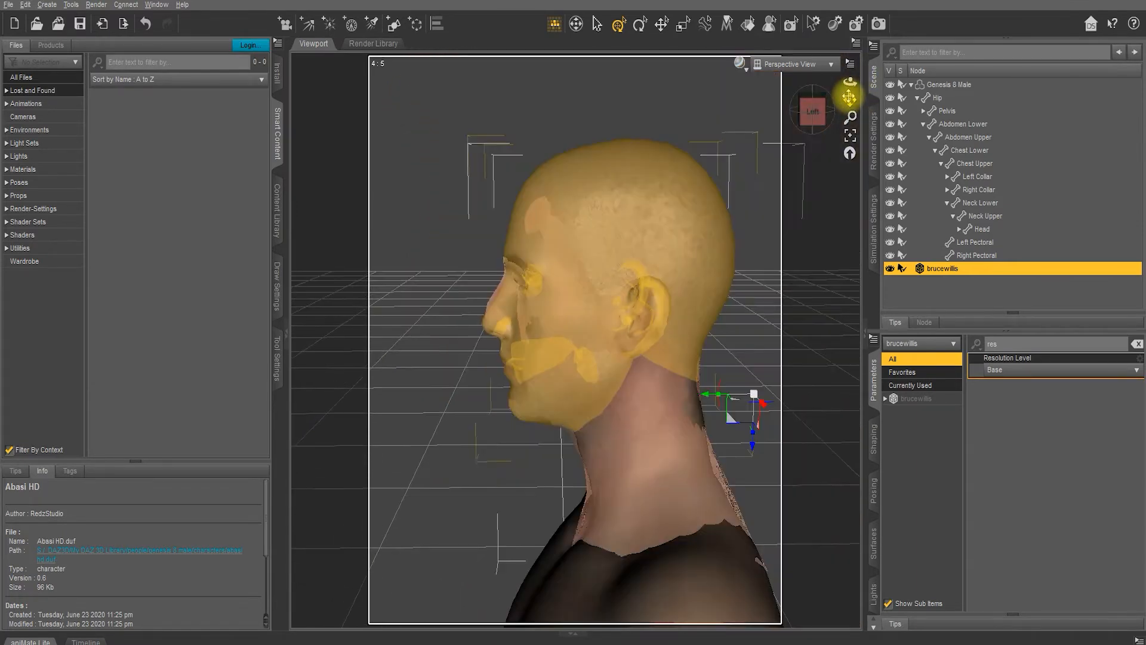
{"action": "left_click_drag", "start_coordinate": [801, 94], "coordinate": [800, 102]}
{"action": "scroll", "coordinate": [800, 101], "scroll_direction": "up", "scroll_amount": 4}
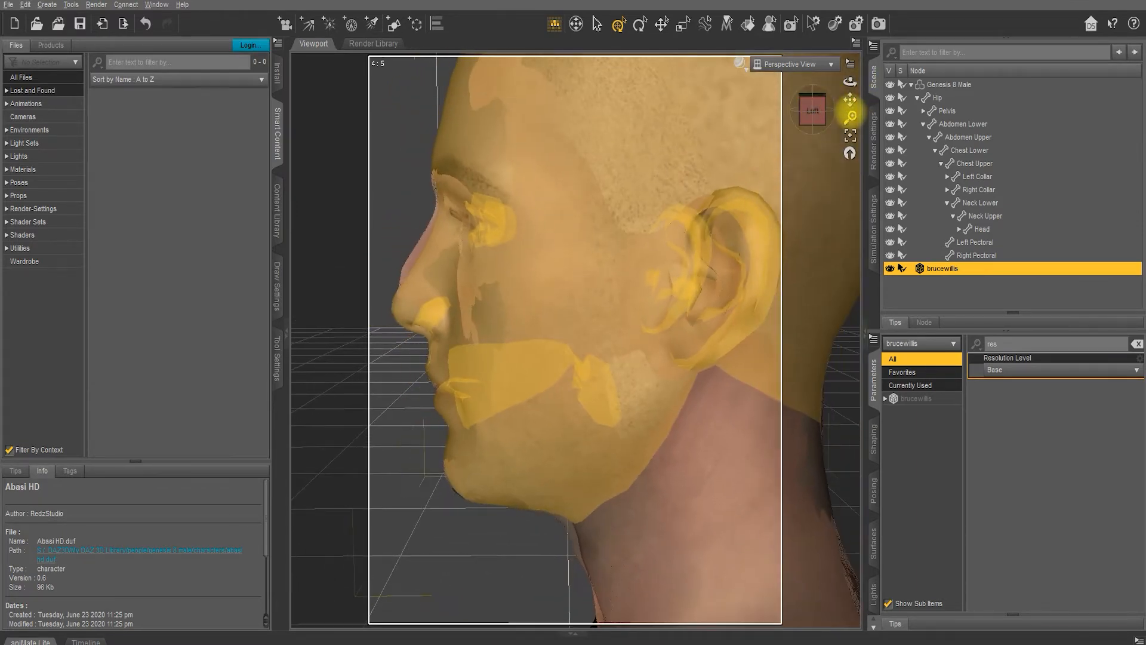
{"action": "left_click", "coordinate": [950, 85]}
{"action": "double_click", "coordinate": [1008, 344]}
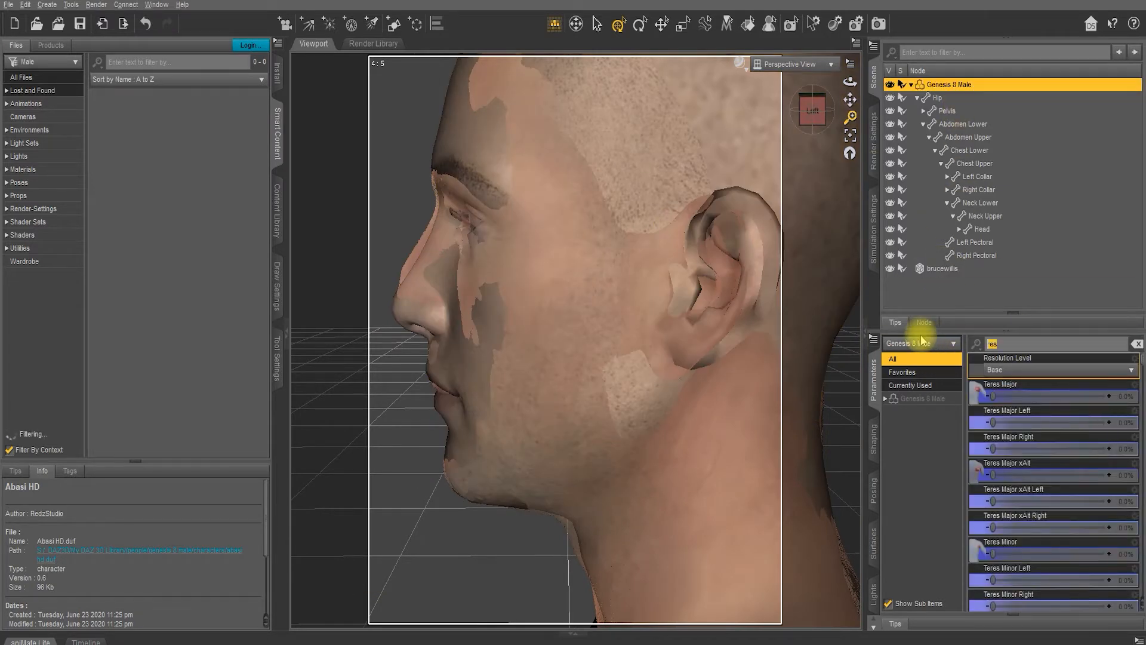
{"action": "type", "text": "nose h"}
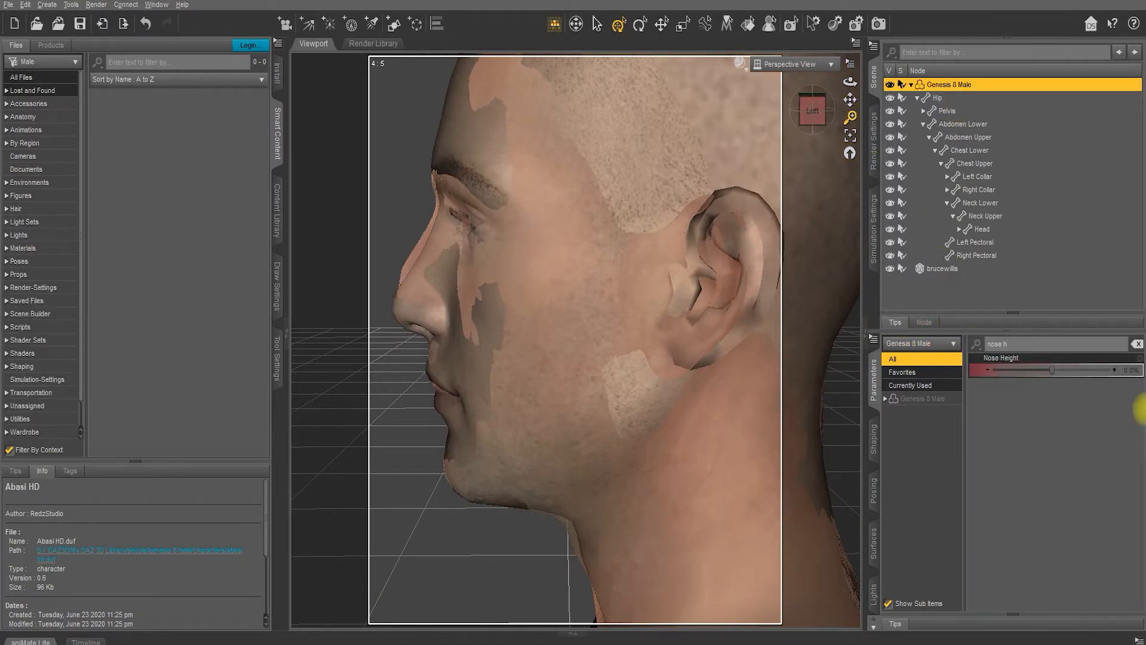
{"action": "left_click_drag", "start_coordinate": [1053, 369], "coordinate": [1122, 369]}
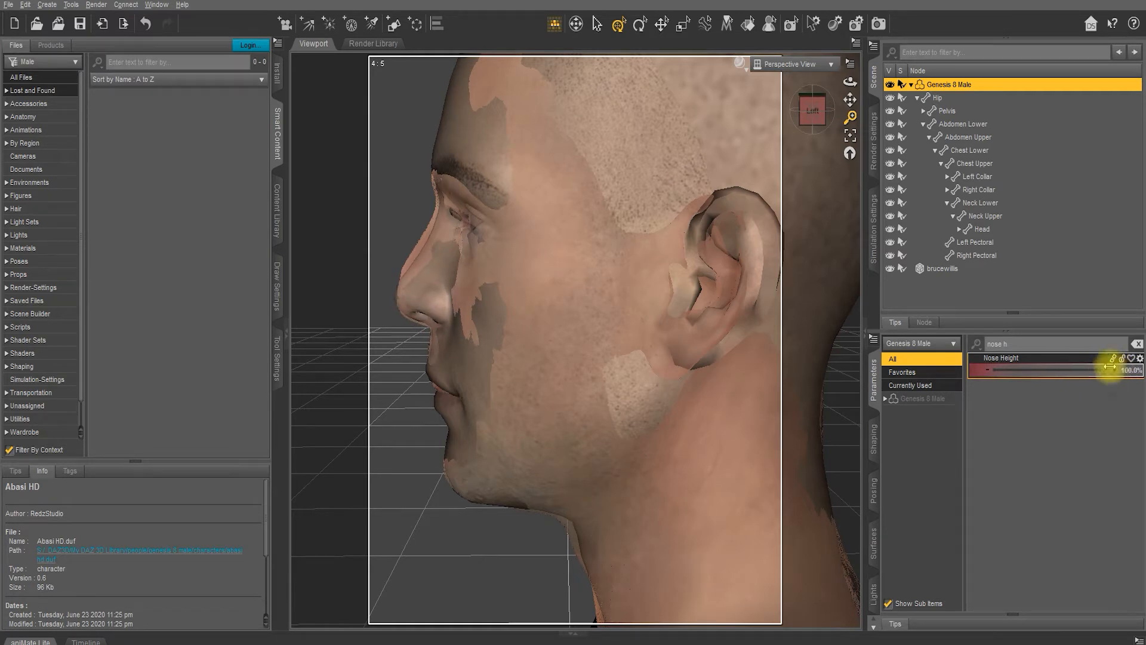
Set the Genesis 8 Male's Mouth Height to about -56.6% and compare the mouth with the scan by toggling the figure's visibility
{"action": "left_click_drag", "start_coordinate": [849, 120], "coordinate": [814, 113]}
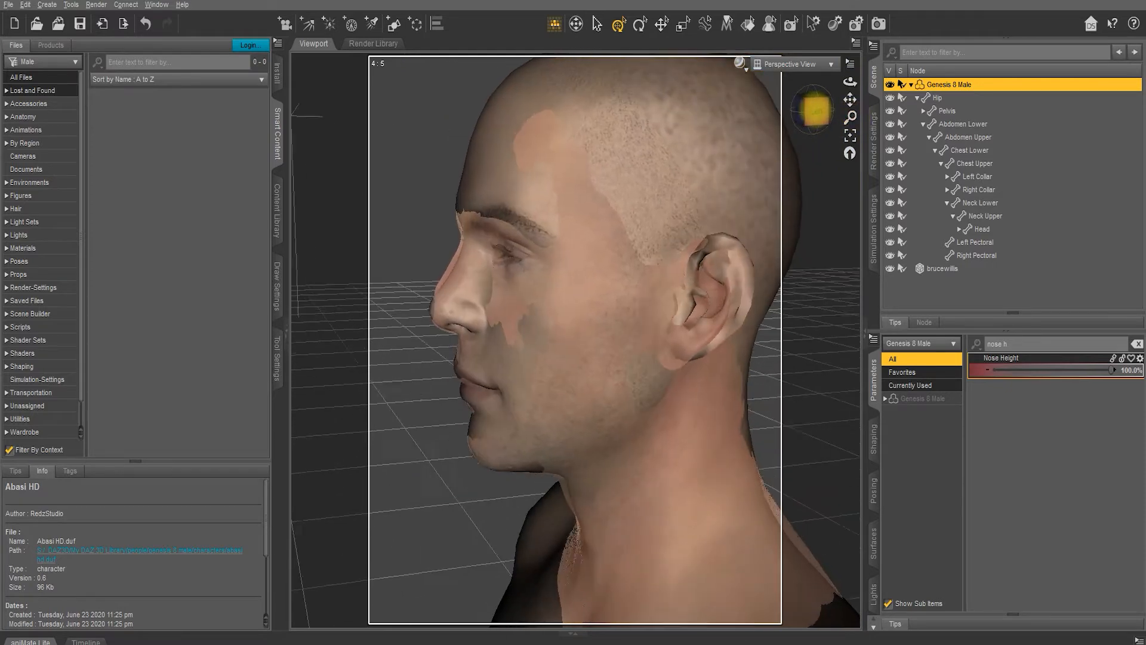
{"action": "left_click", "coordinate": [814, 114]}
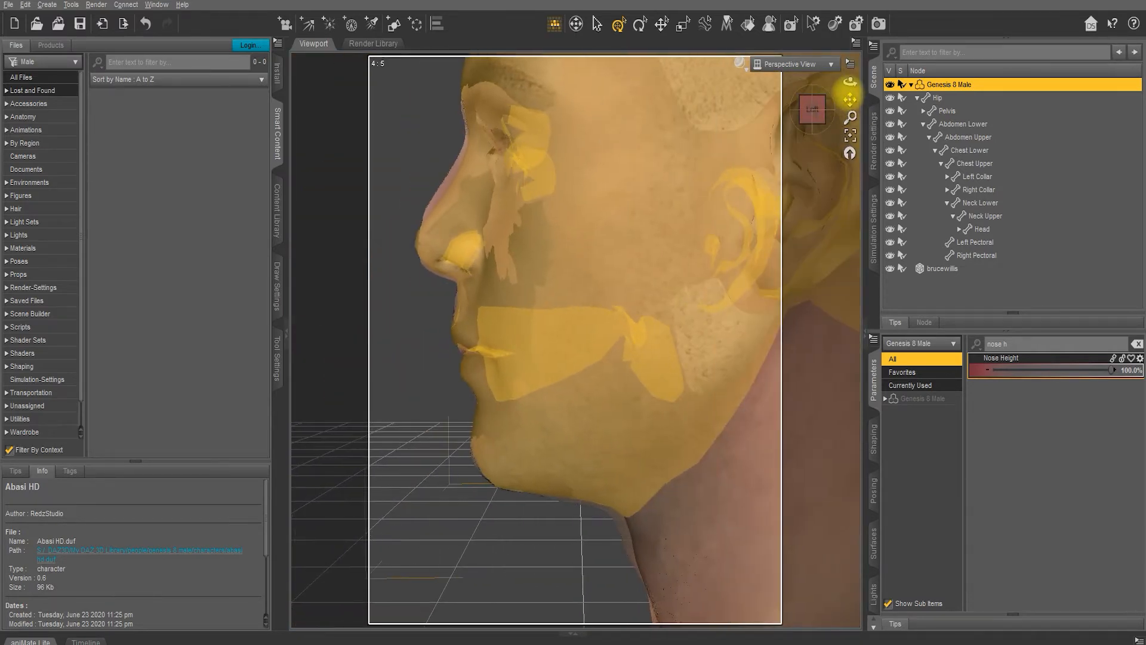
{"action": "left_click", "coordinate": [934, 270]}
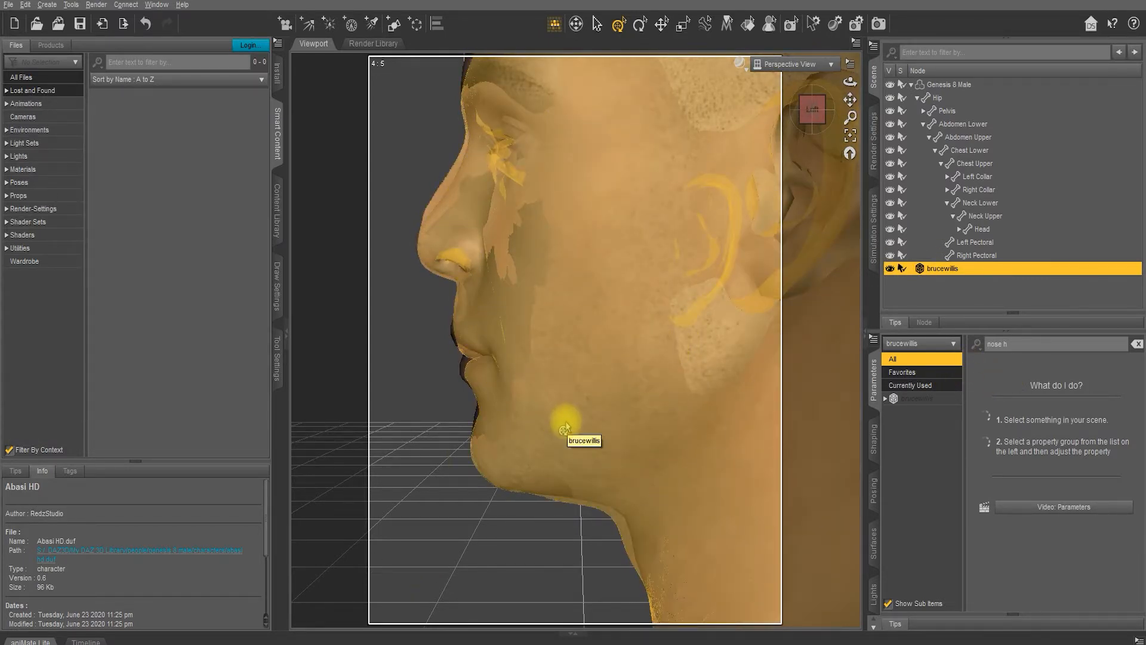
{"action": "left_click", "coordinate": [952, 87]}
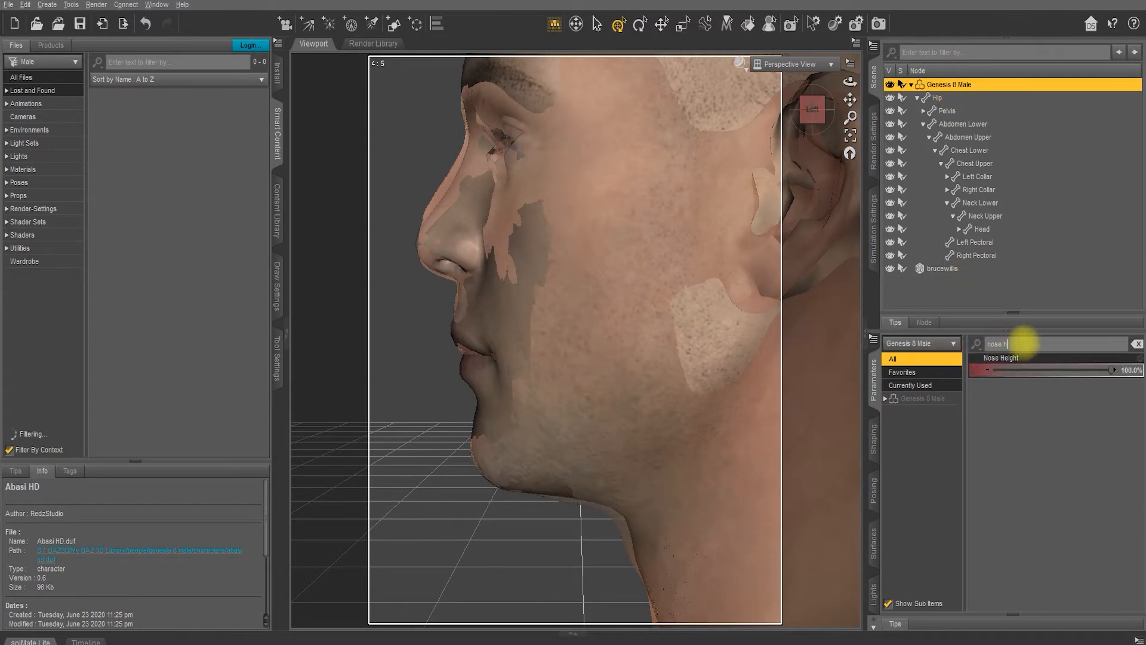
{"action": "type", "text": "mouth h"}
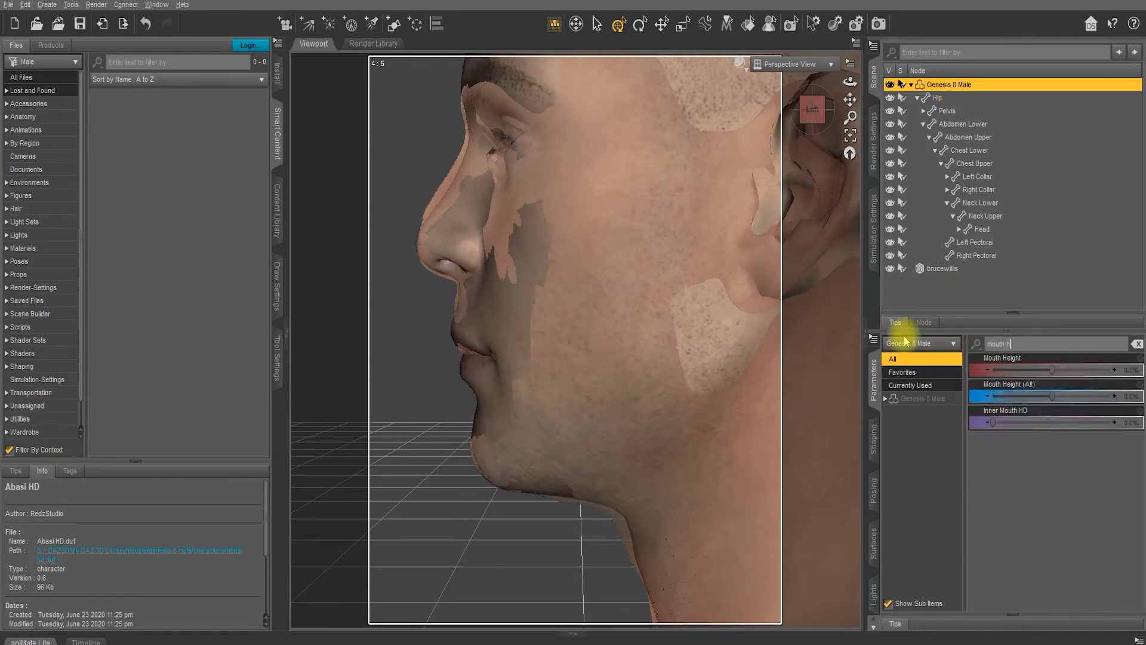
{"action": "left_click_drag", "start_coordinate": [1042, 373], "coordinate": [1011, 389]}
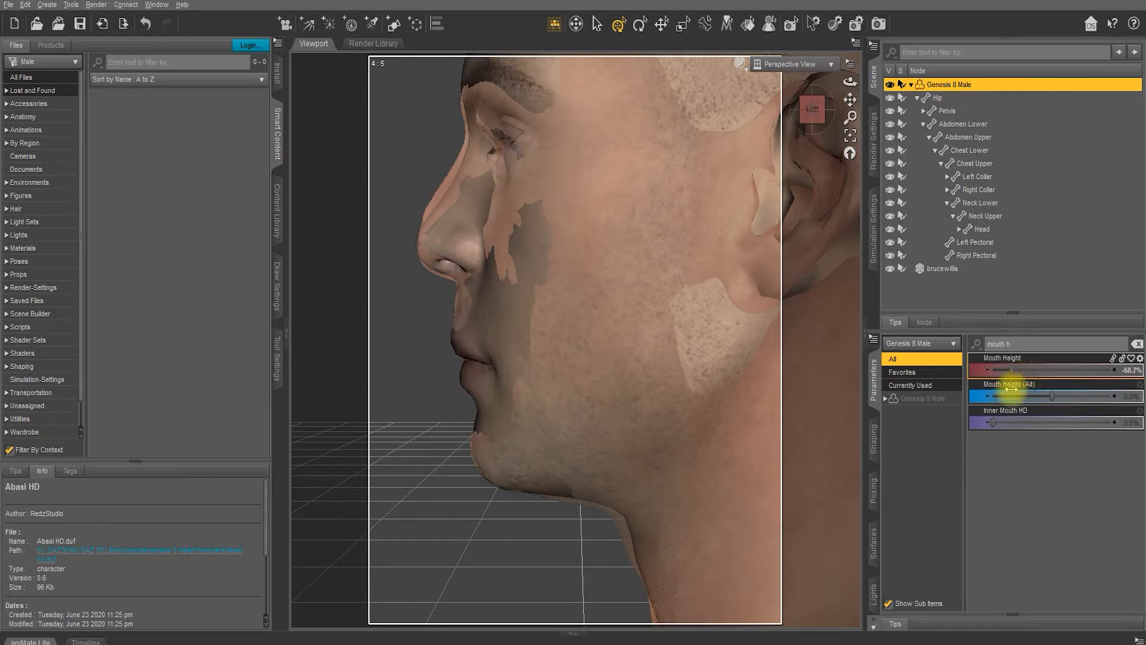
{"action": "left_click", "coordinate": [889, 85]}
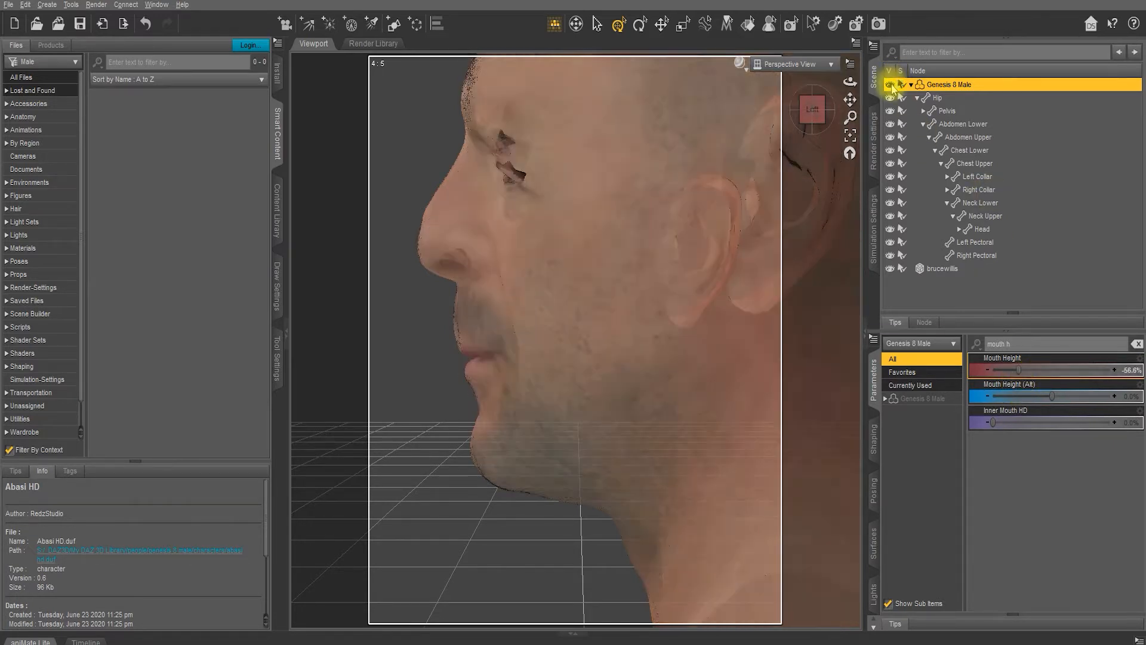
{"action": "left_click", "coordinate": [889, 85]}
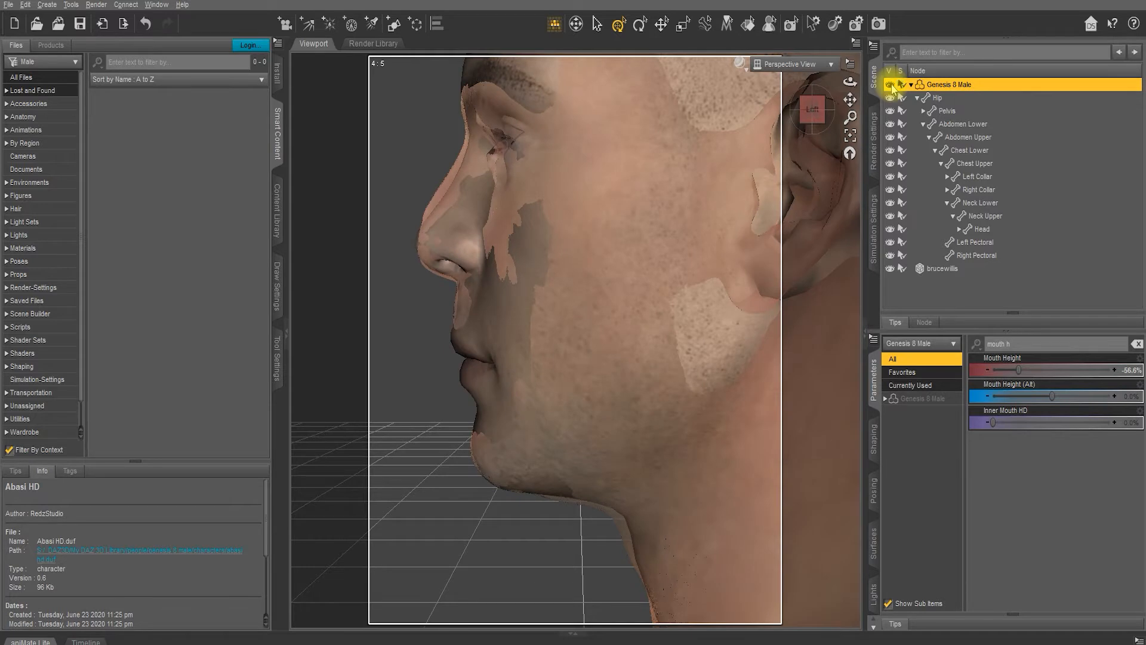
{"action": "left_click", "coordinate": [889, 85]}
{"action": "left_click", "coordinate": [889, 85]}
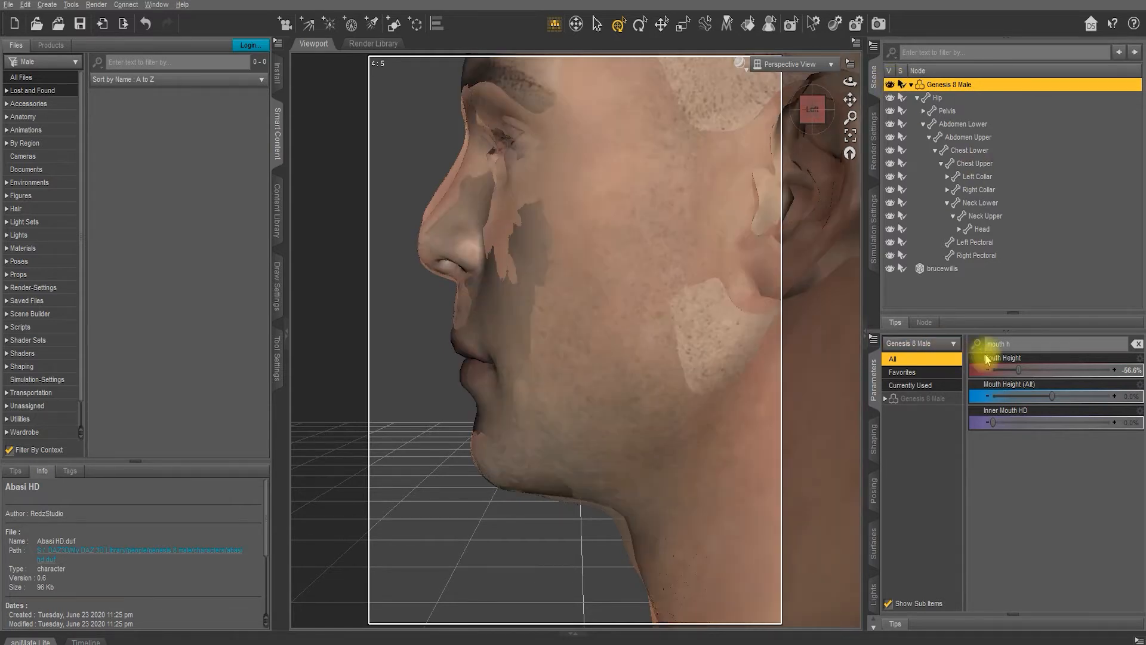
Find the lower lip morphs of Genesis 8 Male and set Lip Lower Depth to about -23.8%
{"action": "triple_click", "coordinate": [1036, 342]}
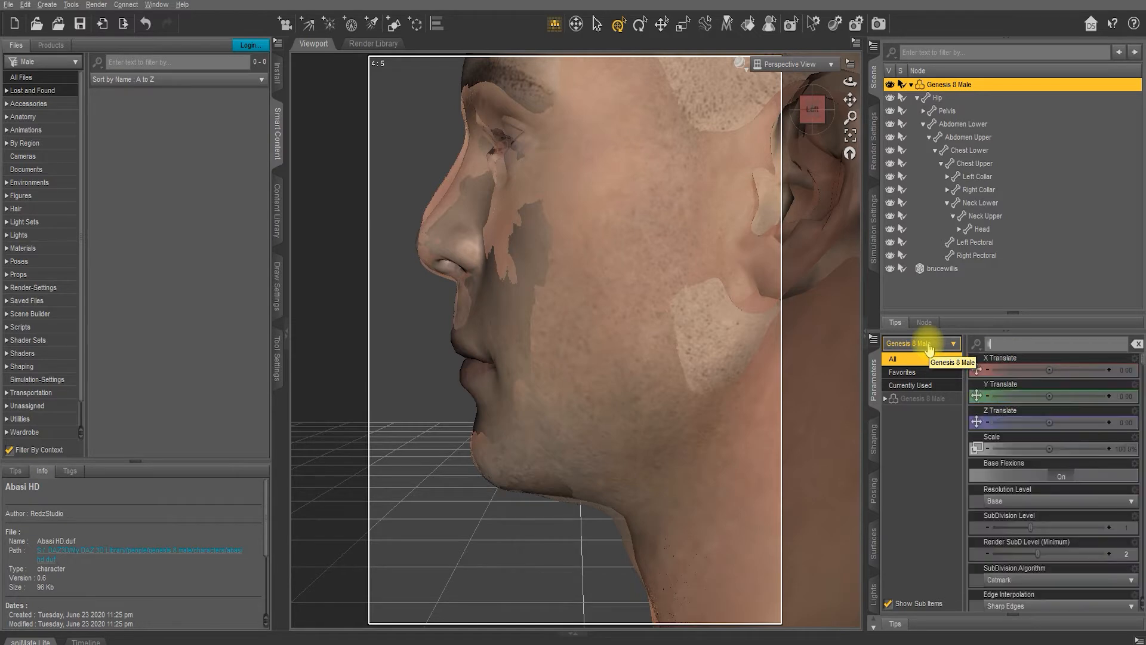
{"action": "type", "text": "lip low"}
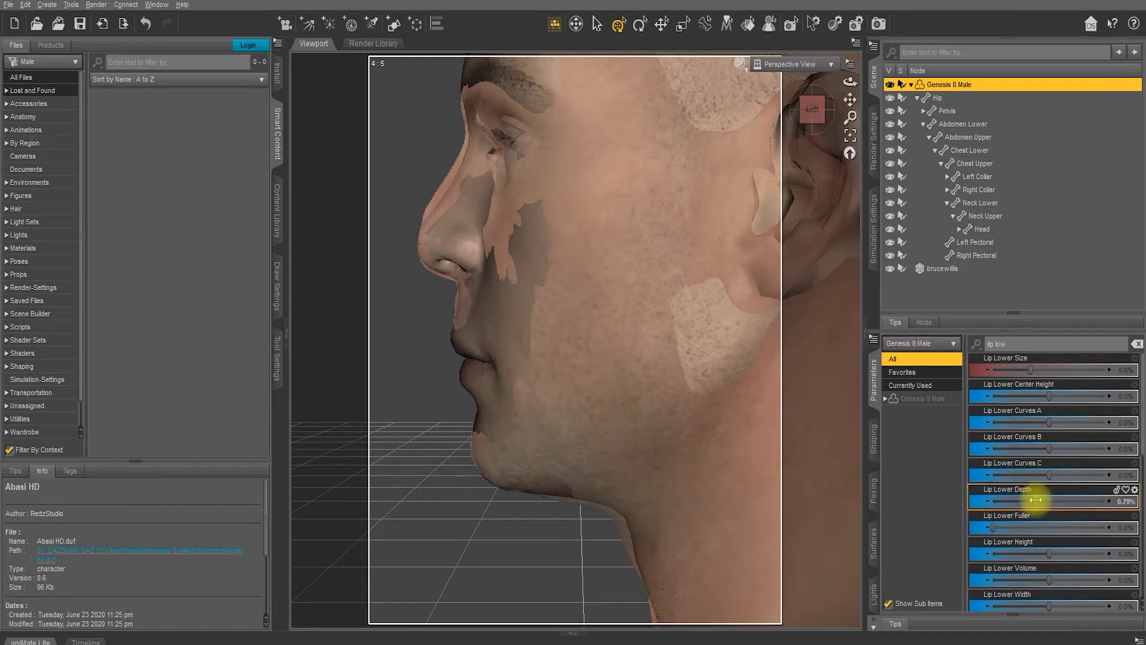
{"action": "mouse_move", "coordinate": [1036, 499]}
{"action": "left_mouse_down"}
{"action": "mouse_move", "coordinate": [967, 486]}
{"action": "mouse_move", "coordinate": [1034, 496]}
{"action": "left_mouse_up"}
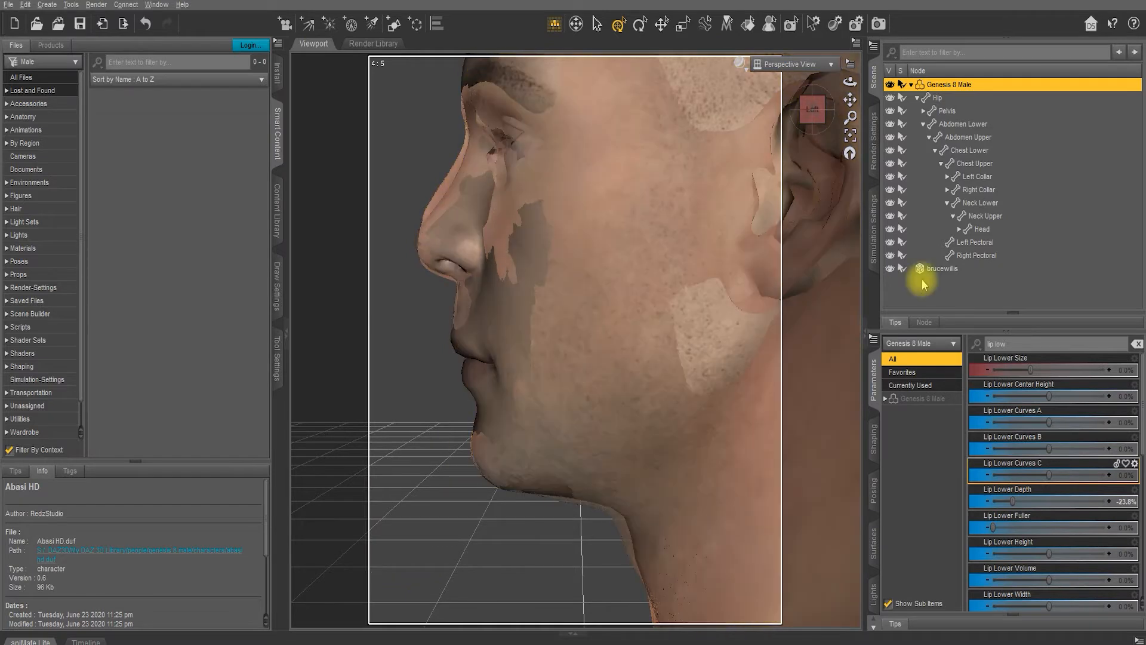
Find the Genesis 8 Male's nose bridge morphs and set Nose Bridge Height to about 43.4% and Nose Bridge Slope to about -32.3%
{"action": "triple_click", "coordinate": [1018, 344]}
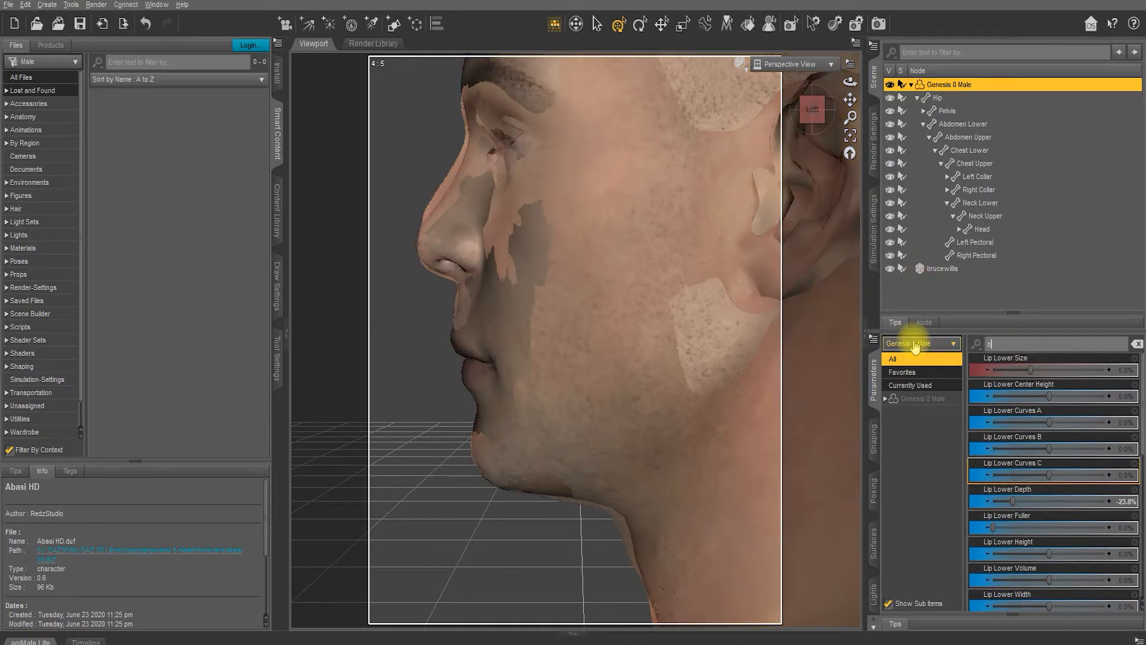
{"action": "type", "text": "bridge"}
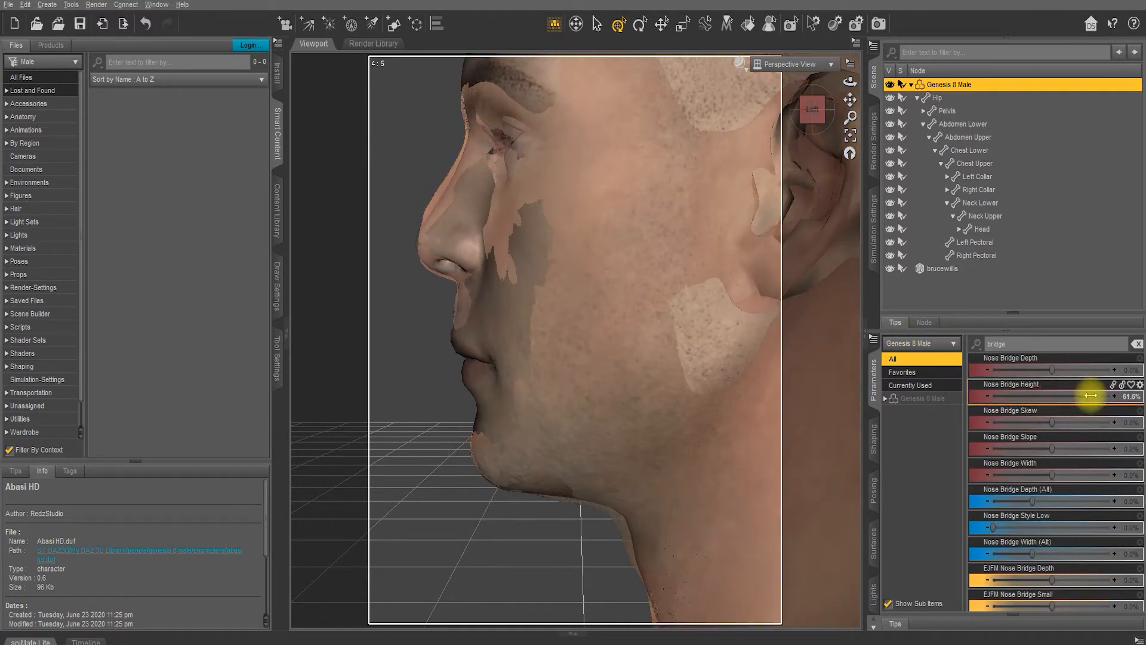
{"action": "mouse_move", "coordinate": [1090, 395]}
{"action": "left_mouse_down"}
{"action": "mouse_move", "coordinate": [1124, 394]}
{"action": "mouse_move", "coordinate": [1083, 395]}
{"action": "left_mouse_up"}
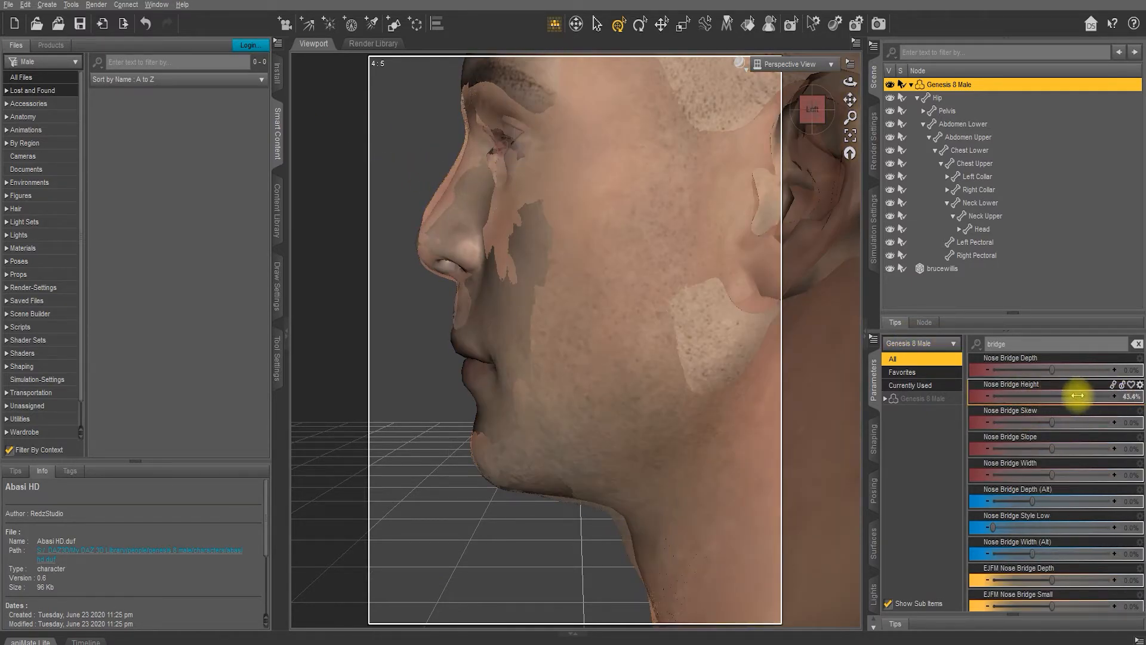
{"action": "left_click_drag", "start_coordinate": [1049, 446], "coordinate": [1039, 444]}
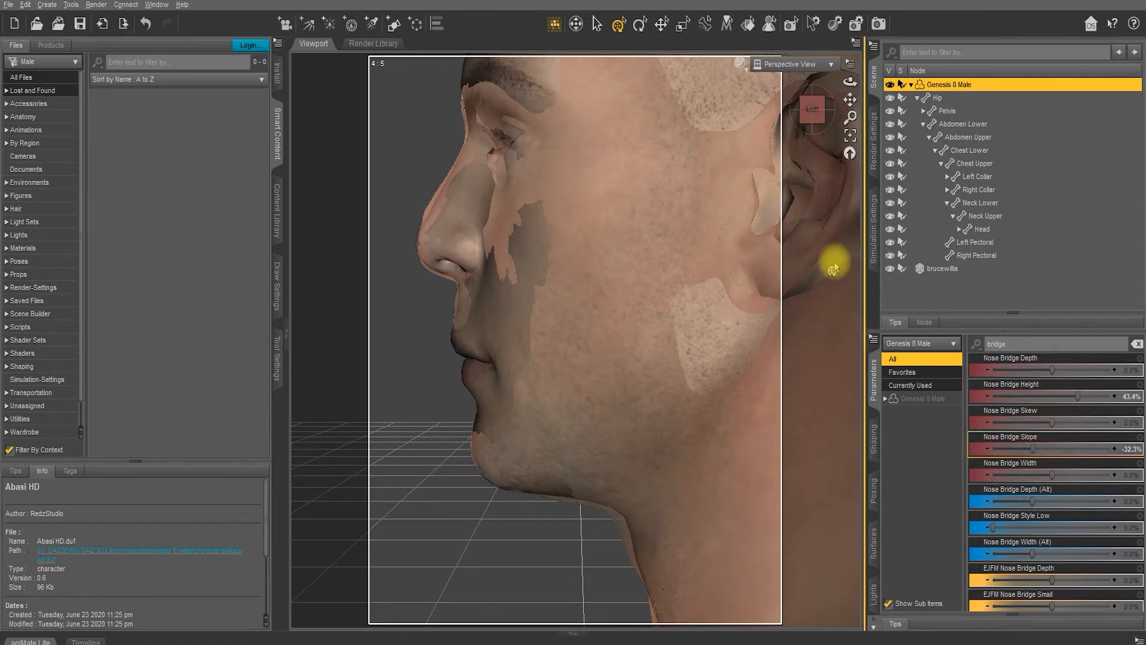
Set the Genesis 8 Male's Ears Depth morph to 100% while comparing the ears with the scan in left profile
{"action": "left_click_drag", "start_coordinate": [818, 109], "coordinate": [789, 110]}
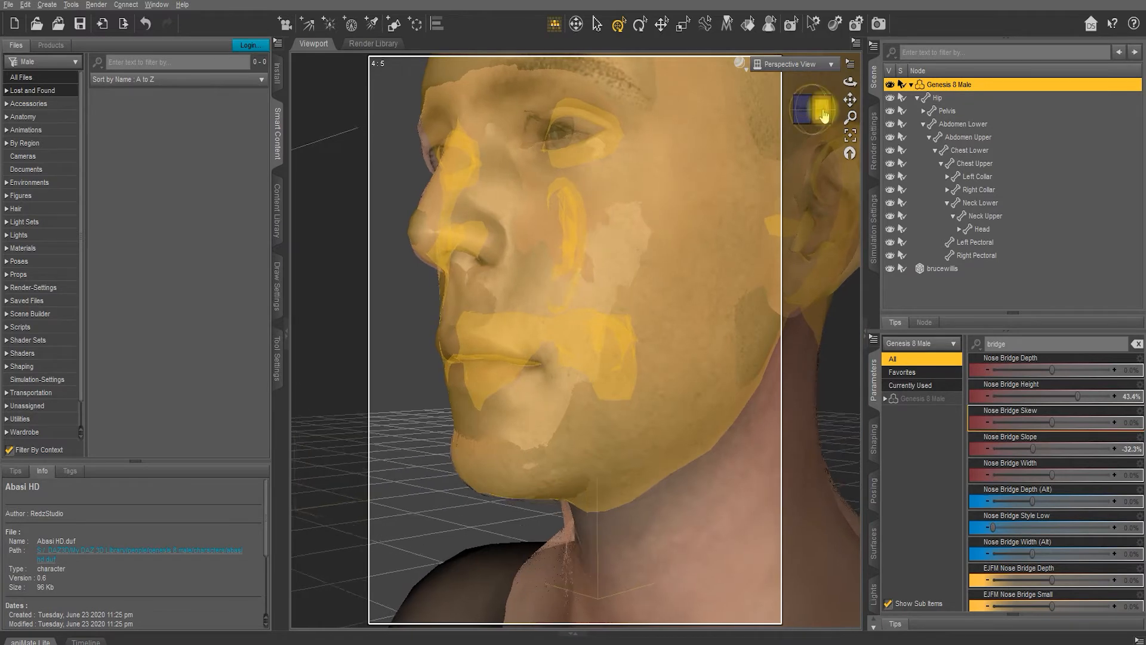
{"action": "left_click", "coordinate": [817, 110]}
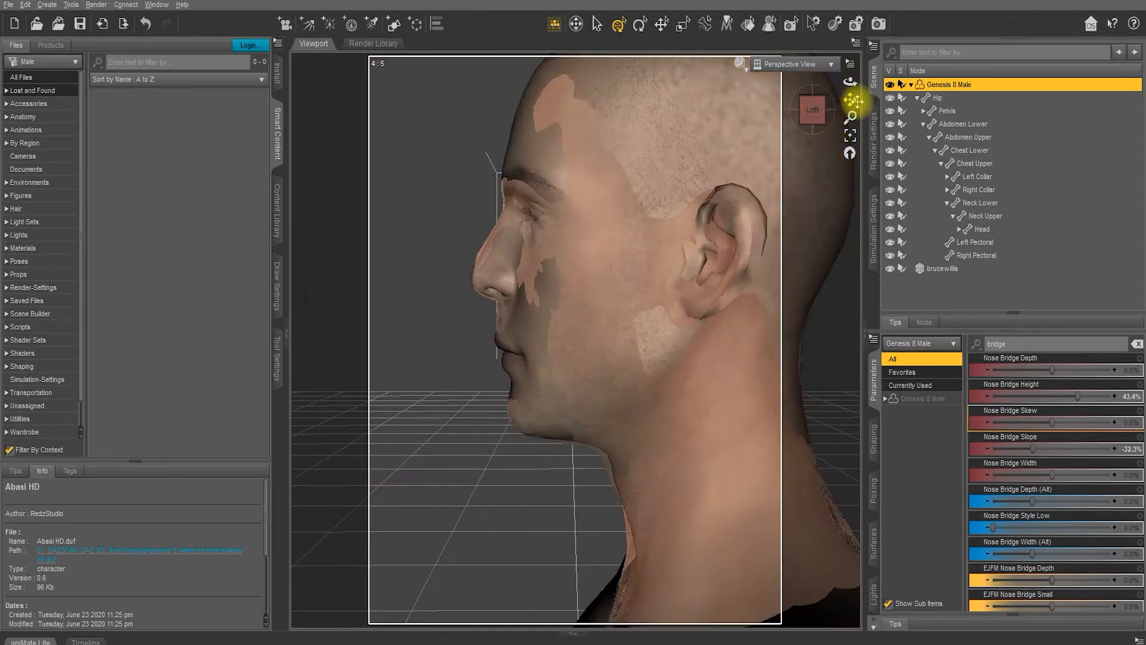
{"action": "left_click_drag", "start_coordinate": [853, 100], "coordinate": [813, 107]}
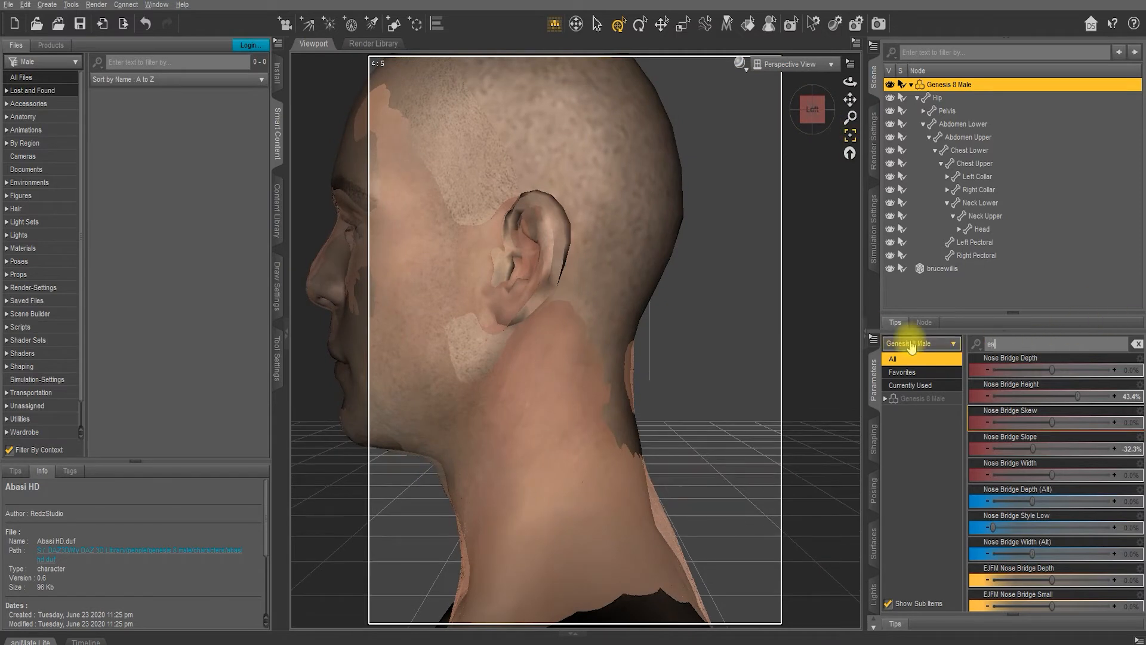
{"action": "type", "text": "ears d"}
{"action": "left_click_drag", "start_coordinate": [1050, 370], "coordinate": [1130, 369]}
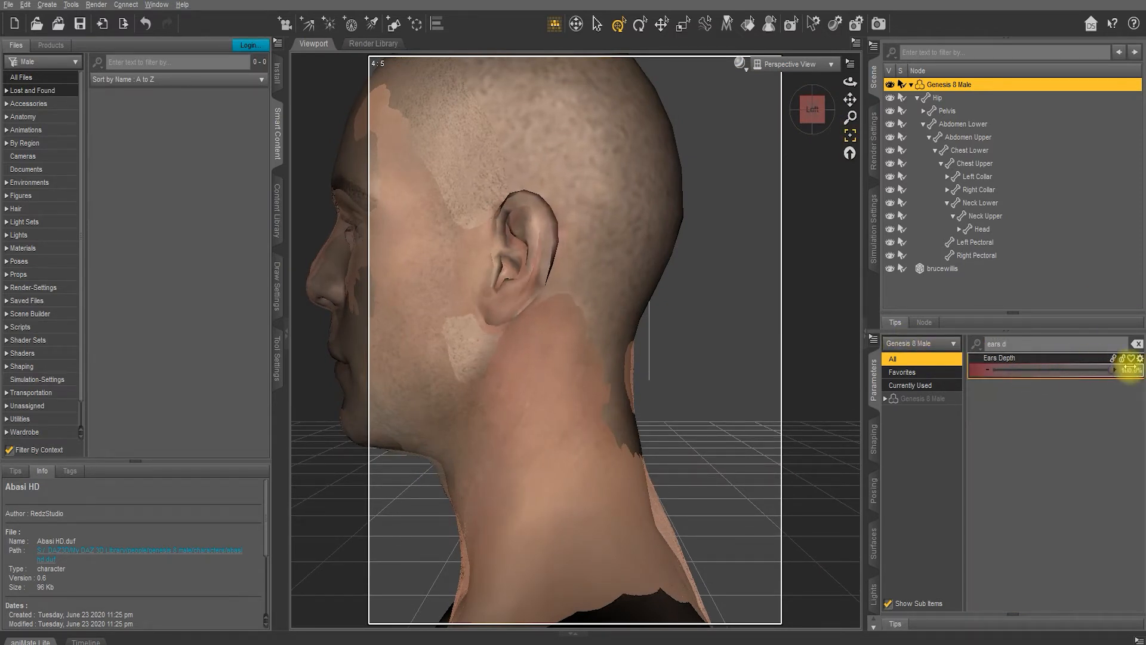
Try the Shoulders Scale, Clavicle Shoulder Depression and Angled Shoulders morphs on Genesis 8 Male in front view, undoing each
{"action": "left_click", "coordinate": [811, 110]}
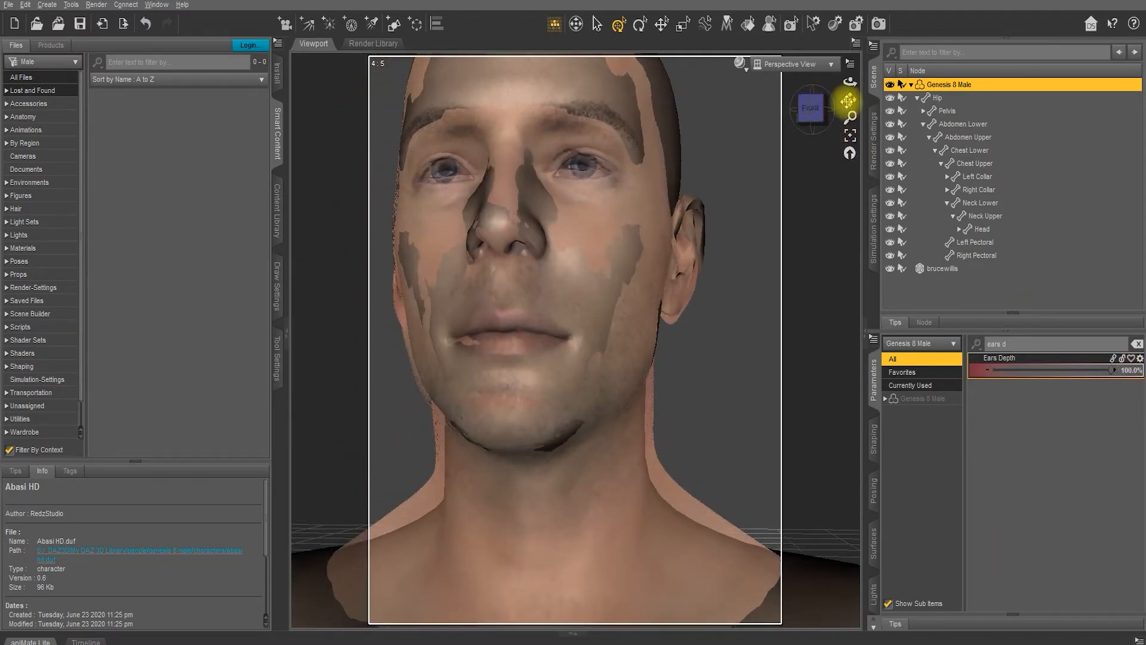
{"action": "left_click", "coordinate": [809, 114]}
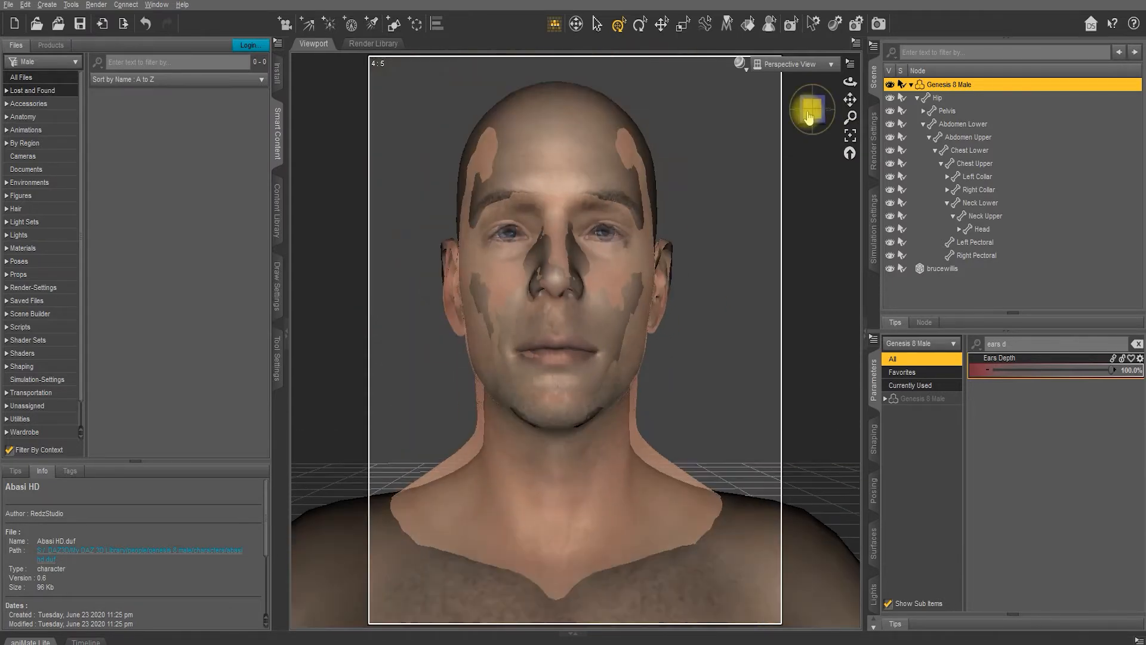
{"action": "left_click_drag", "start_coordinate": [1031, 343], "coordinate": [902, 342]}
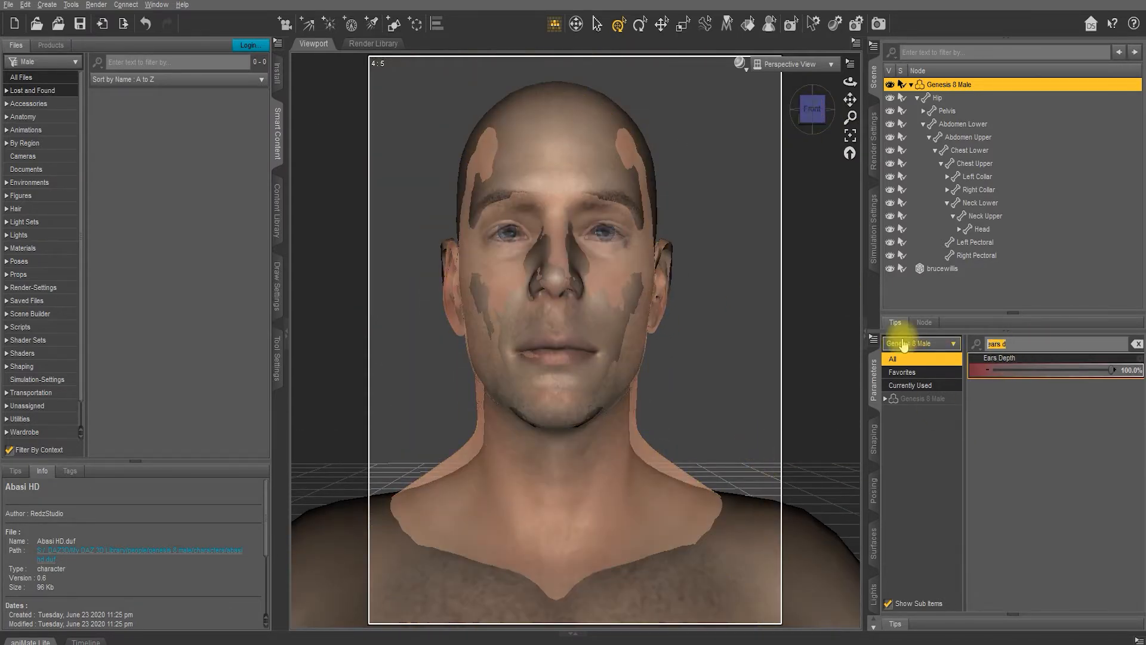
{"action": "type", "text": "shou"}
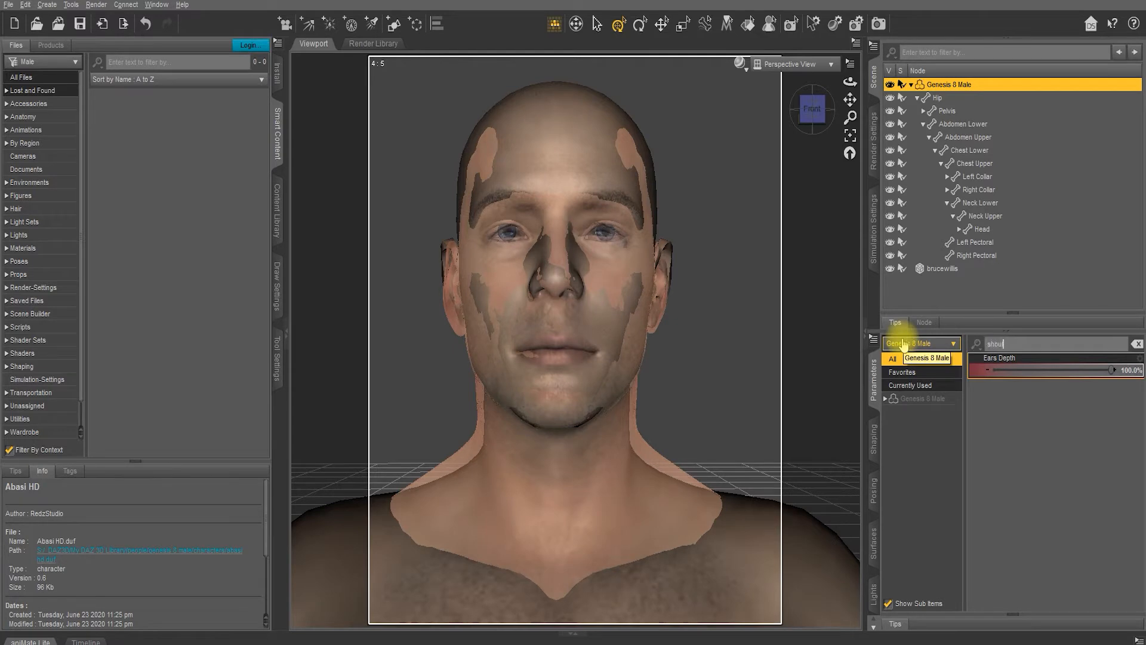
{"action": "type", "text": "ld"}
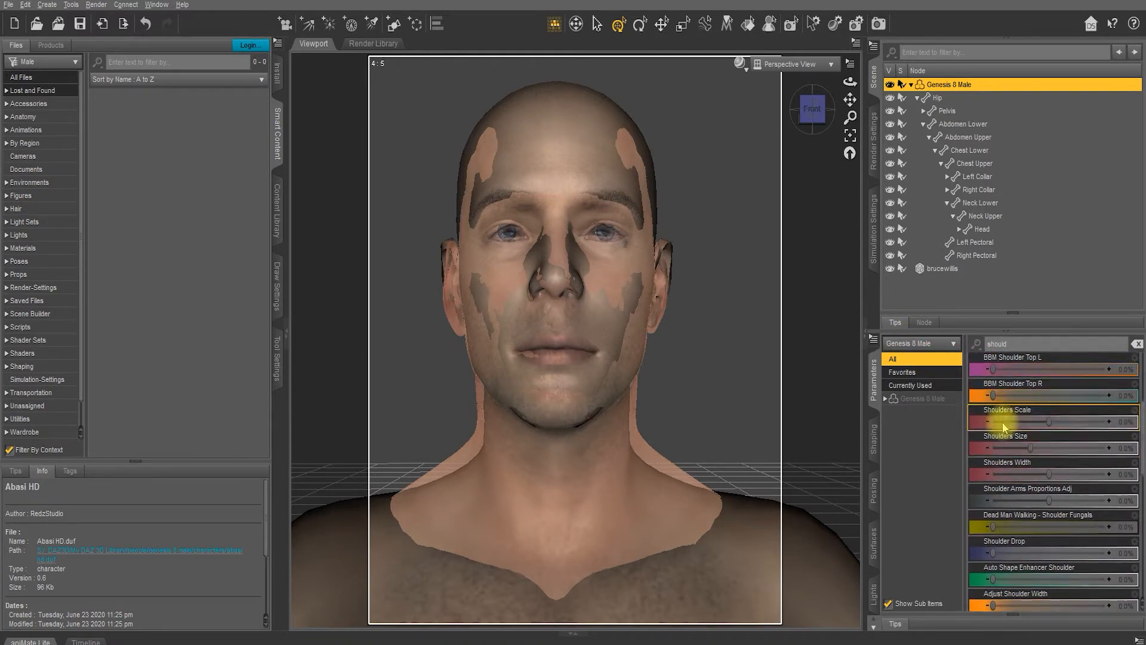
{"action": "left_click_drag", "start_coordinate": [1003, 425], "coordinate": [1059, 419]}
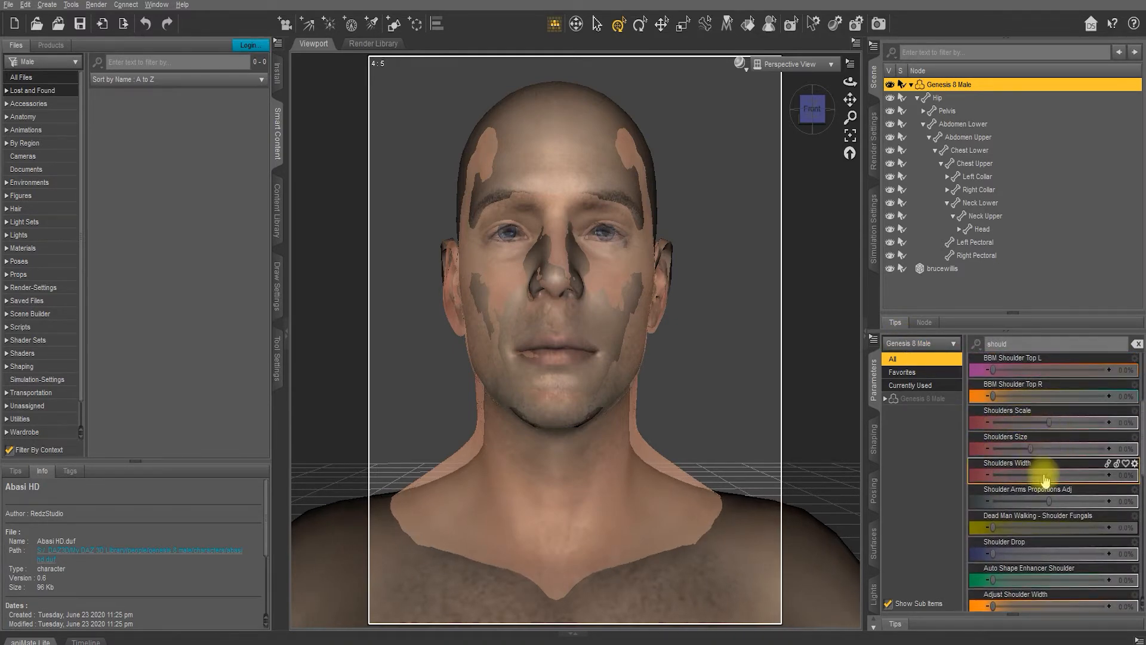
{"action": "scroll", "coordinate": [1032, 495], "scroll_direction": "down", "scroll_amount": 3}
{"action": "scroll", "coordinate": [1033, 495], "scroll_direction": "down", "scroll_amount": 3}
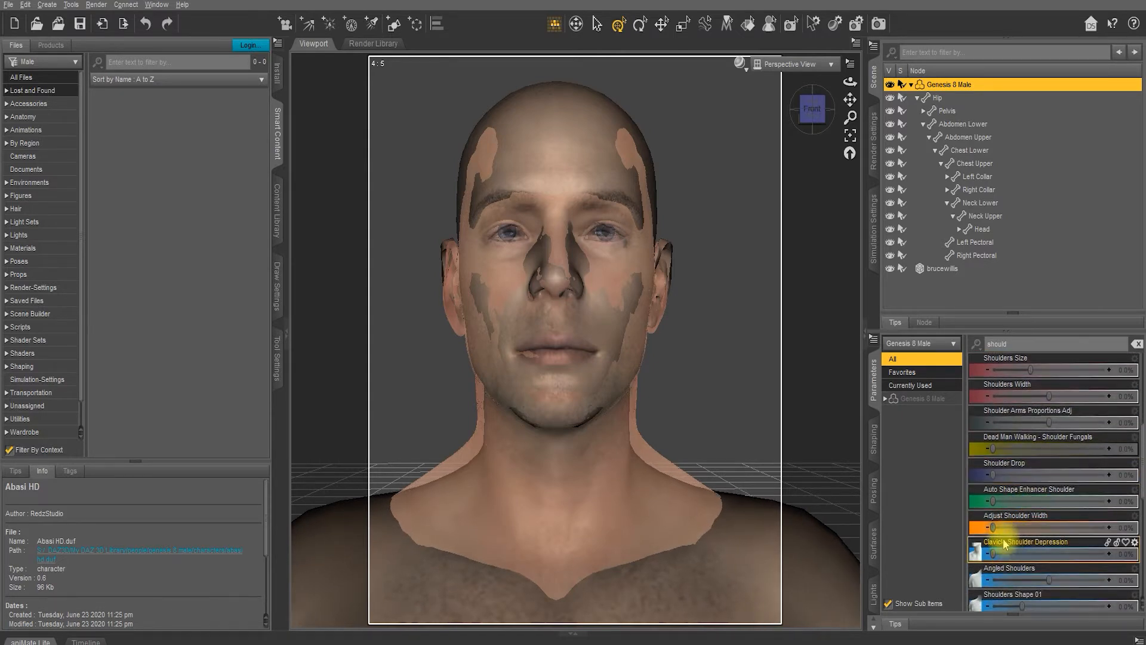
{"action": "left_click_drag", "start_coordinate": [1007, 475], "coordinate": [1084, 479]}
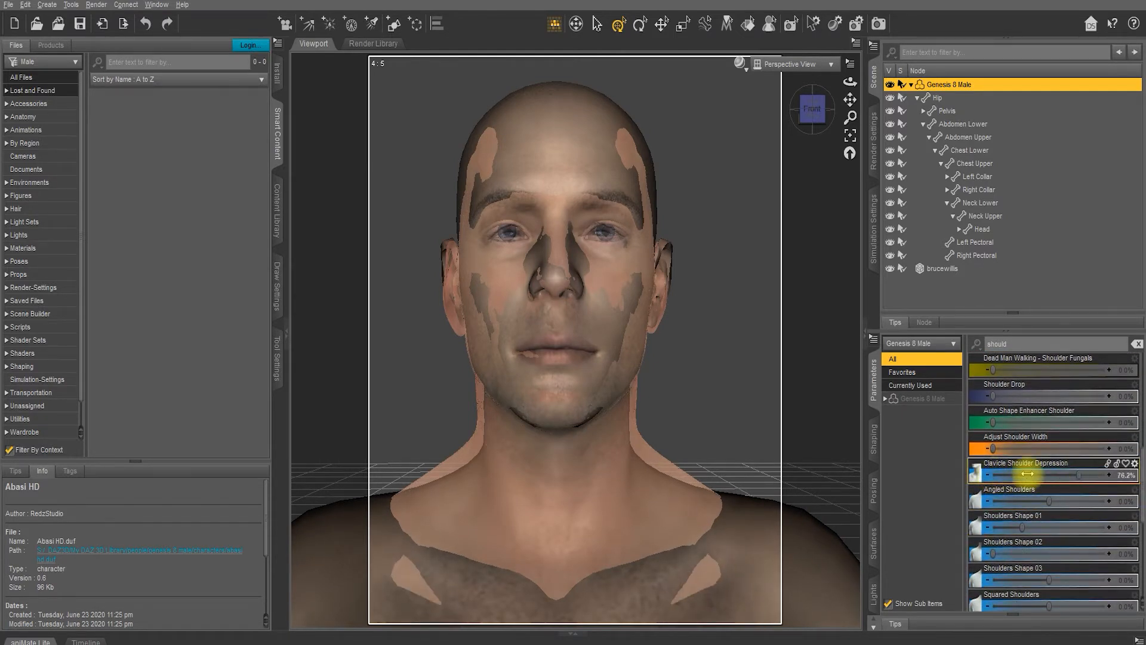
{"action": "key", "text": "ctrl+z"}
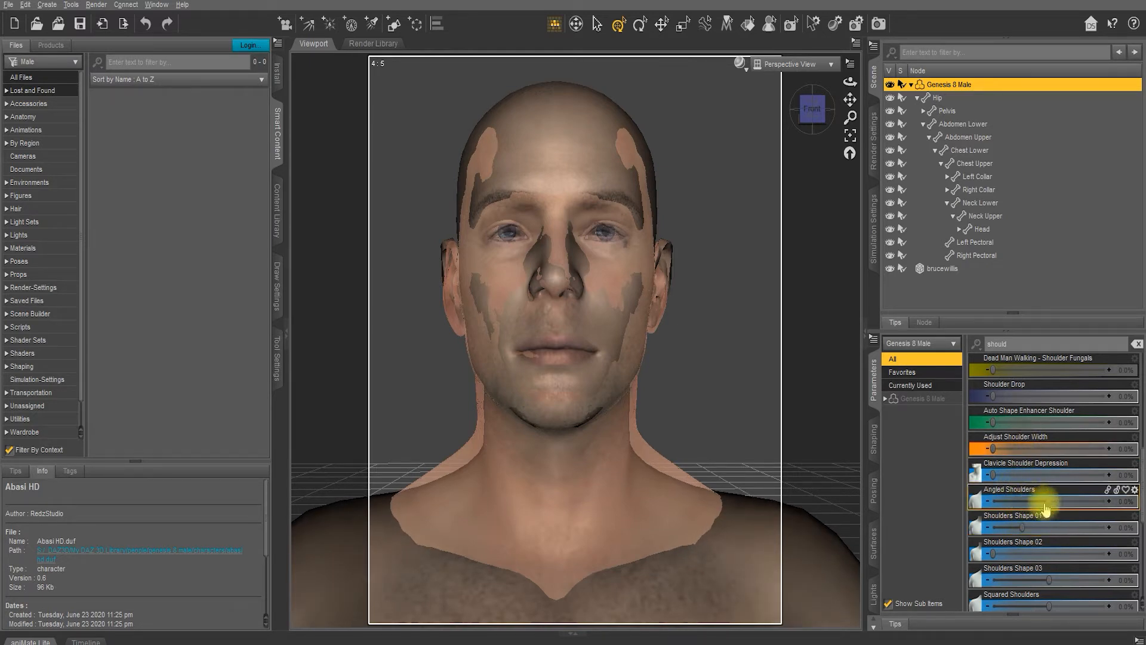
{"action": "left_click_drag", "start_coordinate": [1045, 508], "coordinate": [1002, 501]}
{"action": "key", "text": "ctrl+z"}
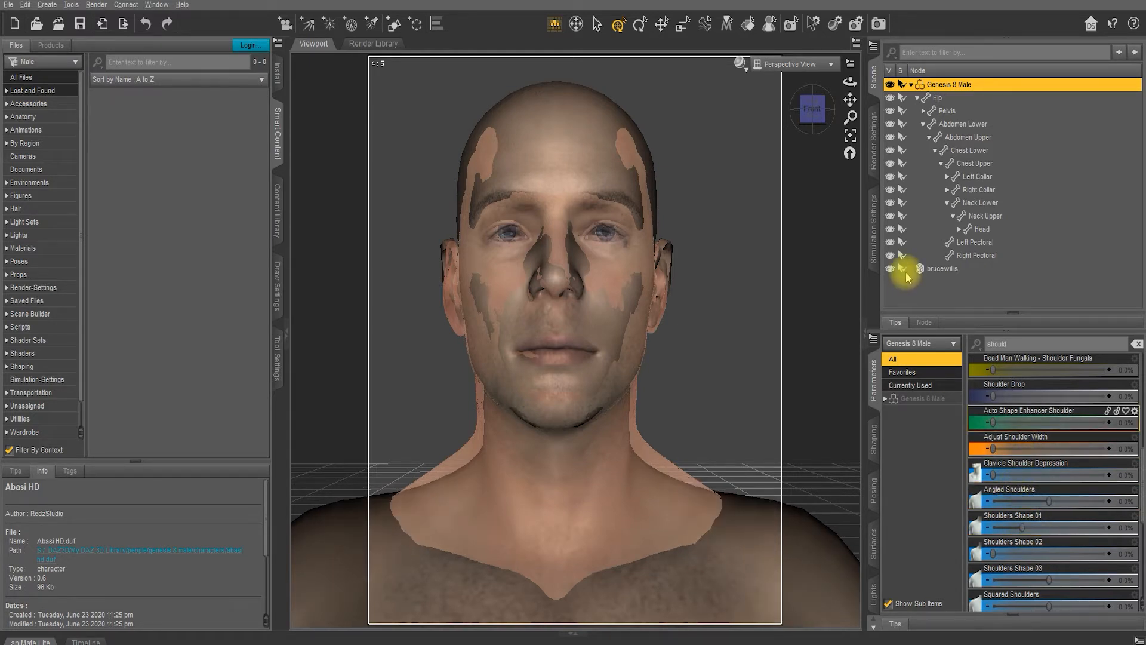
Set the Genesis 8 Male's Trapezius xAlt morph to about 43.4% and inspect the neck and shoulders from the side
{"action": "left_click_drag", "start_coordinate": [1010, 341], "coordinate": [937, 330]}
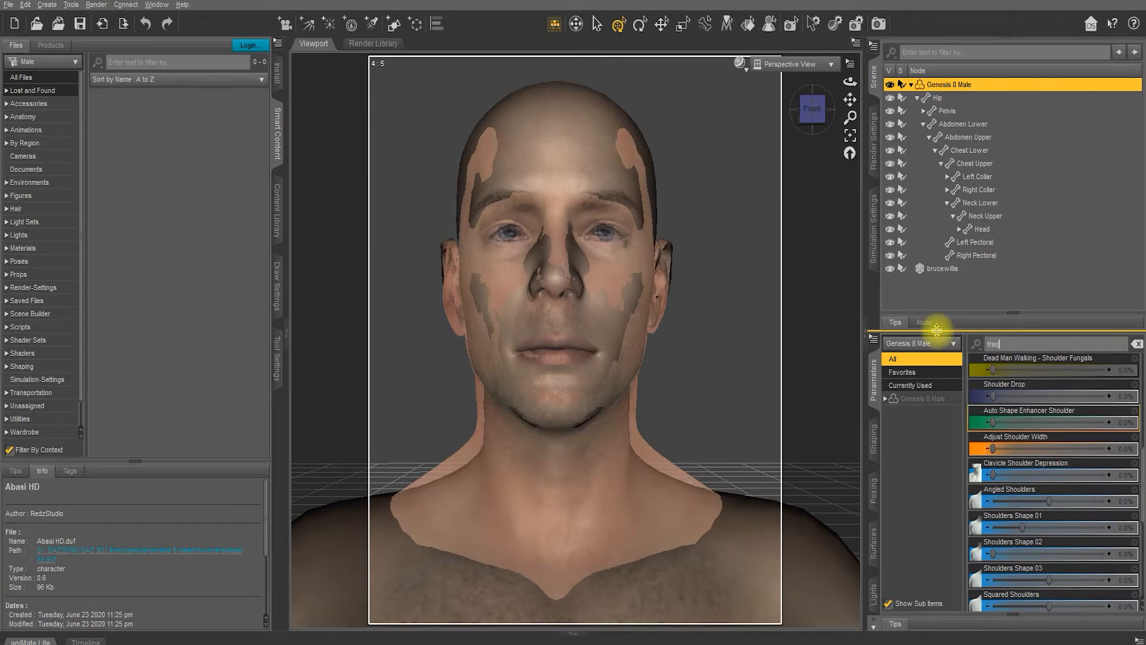
{"action": "mouse_move", "coordinate": [1001, 397]}
{"action": "left_mouse_down"}
{"action": "mouse_move", "coordinate": [1076, 388]}
{"action": "mouse_move", "coordinate": [1041, 390]}
{"action": "left_mouse_up"}
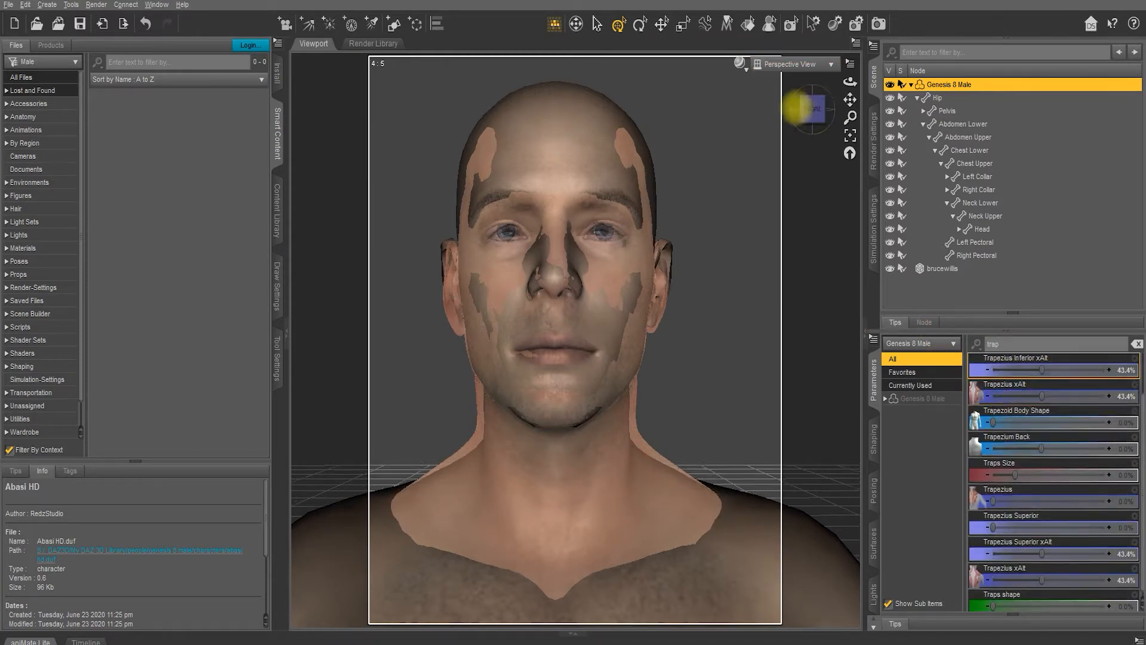
{"action": "left_click", "coordinate": [800, 110]}
{"action": "left_click", "coordinate": [819, 111]}
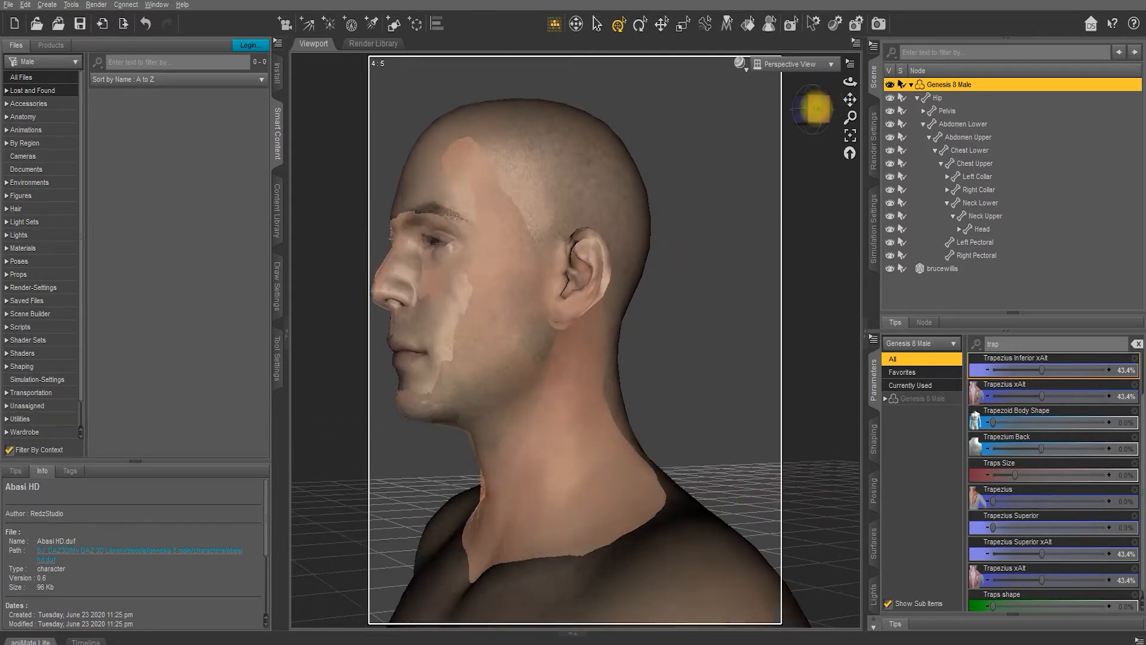
Find the neck morphs of Genesis 8 Male and set Neck Weight Width to -100%
{"action": "left_click_drag", "start_coordinate": [1011, 344], "coordinate": [920, 330]}
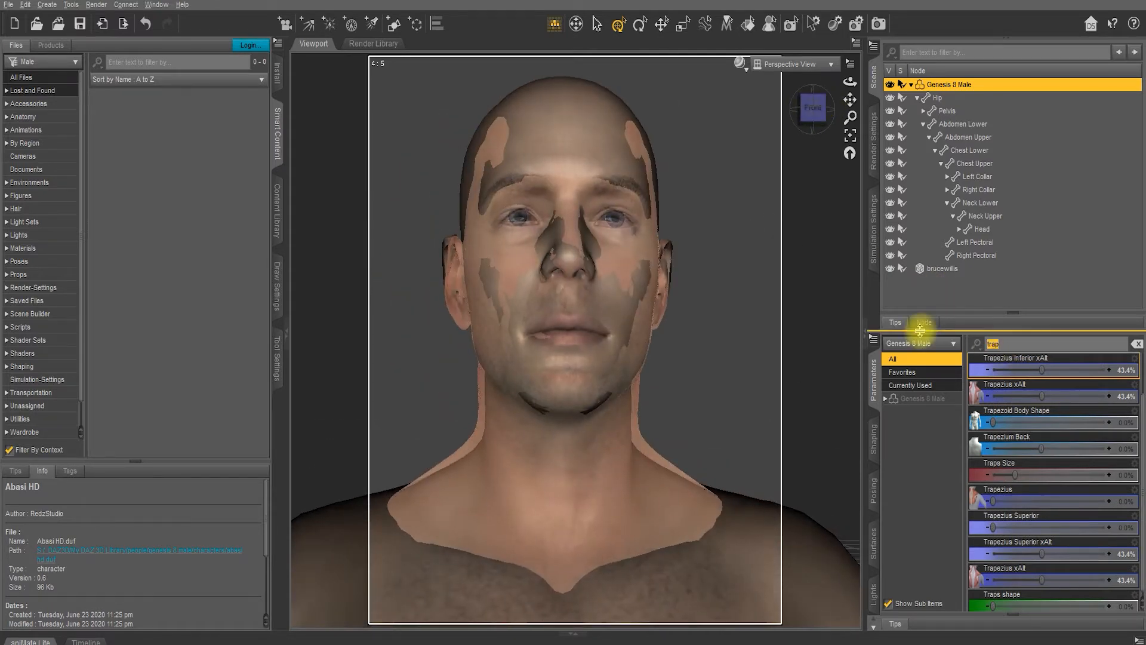
{"action": "type", "text": "neck"}
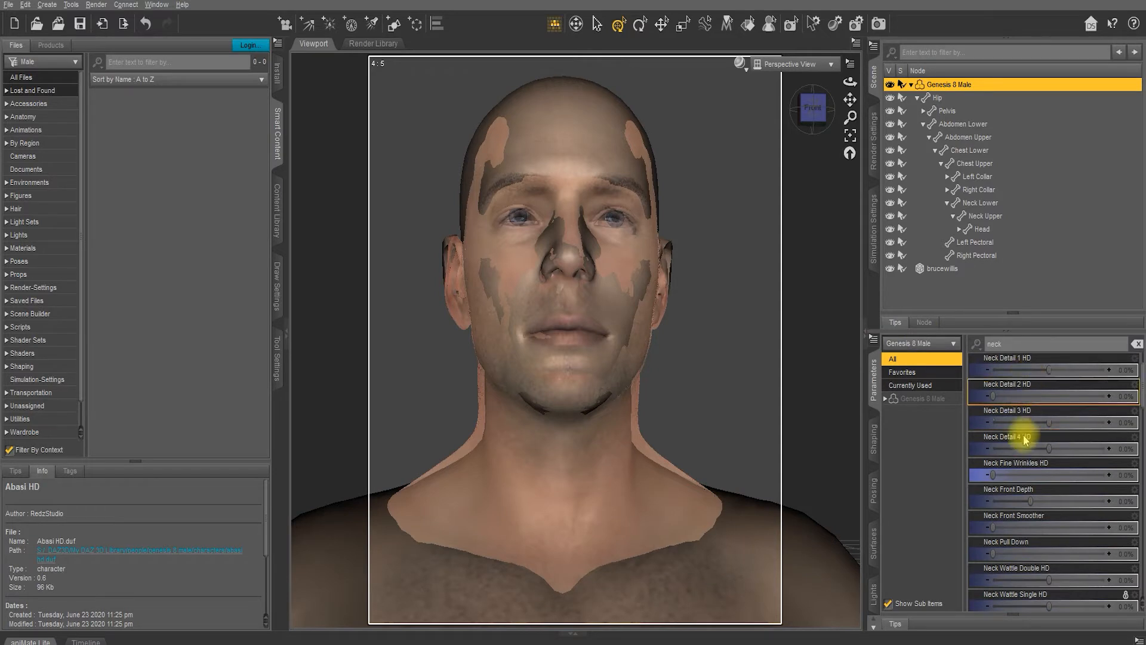
{"action": "scroll", "coordinate": [1001, 425], "scroll_direction": "down", "scroll_amount": 5}
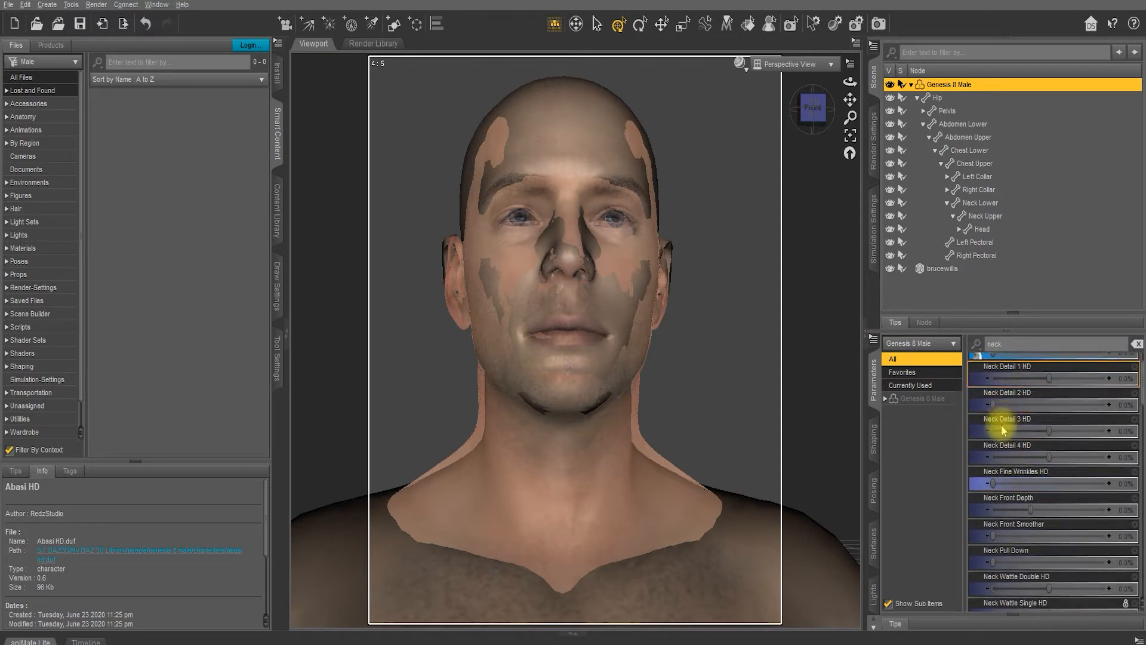
{"action": "scroll", "coordinate": [1002, 440], "scroll_direction": "down", "scroll_amount": 1}
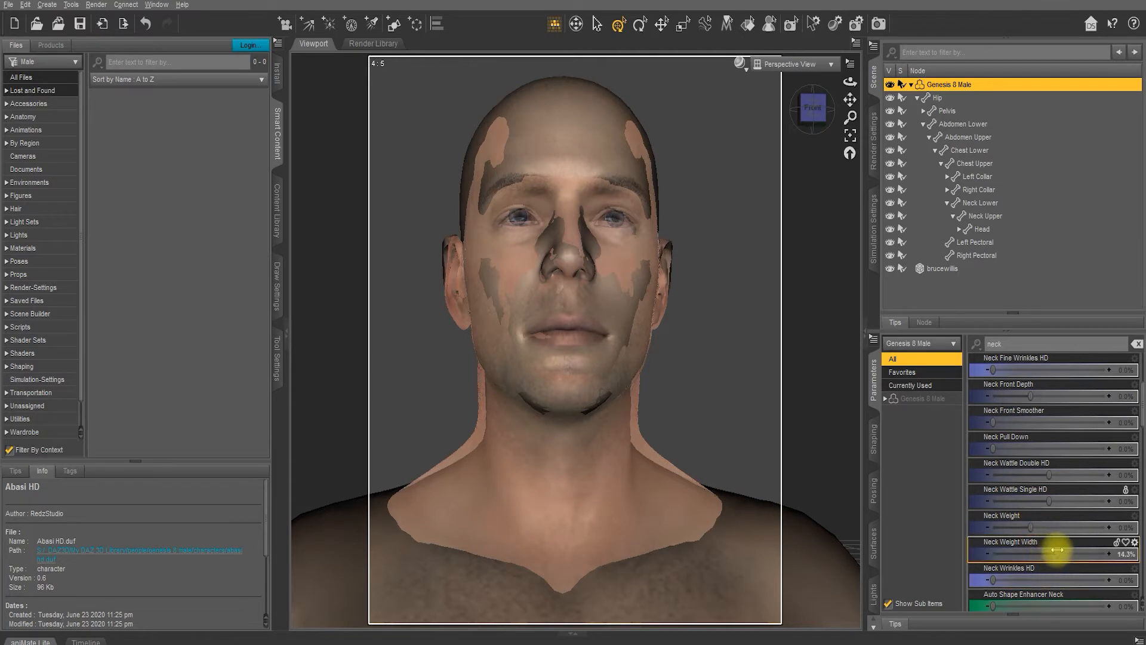
{"action": "left_click_drag", "start_coordinate": [1057, 549], "coordinate": [986, 541]}
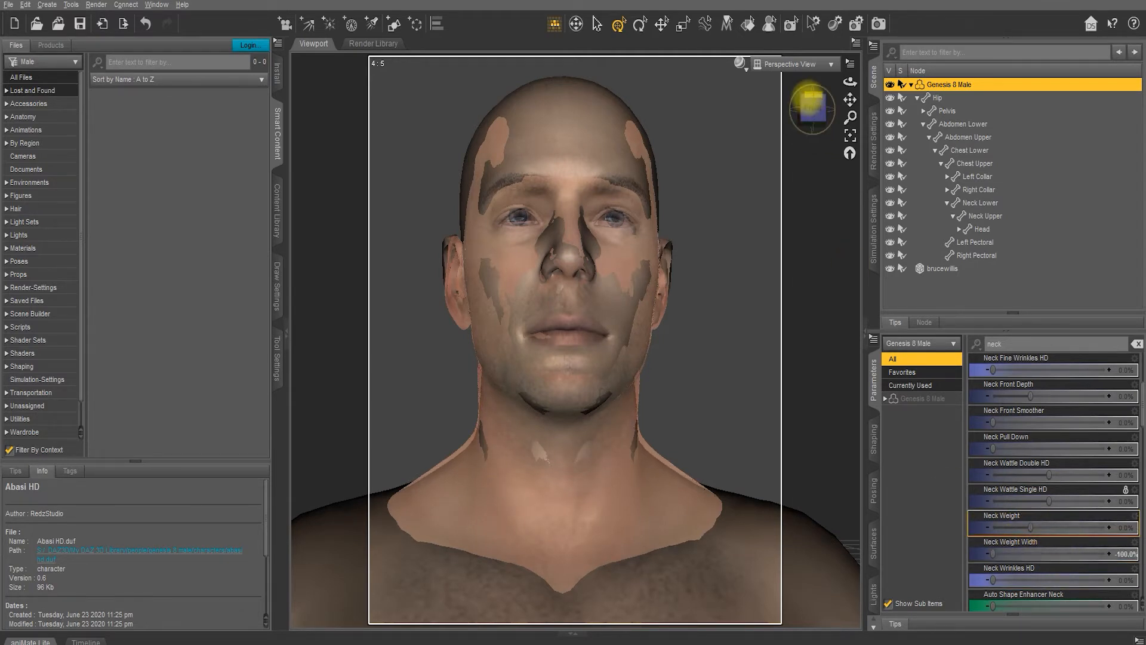
Set the Genesis 8 Male's Eyes Height morph to about -2.0% while viewing the face close up from the front
{"action": "mouse_move", "coordinate": [808, 99]}
{"action": "left_mouse_down"}
{"action": "mouse_move", "coordinate": [750, 100]}
{"action": "mouse_move", "coordinate": [824, 90]}
{"action": "left_mouse_up"}
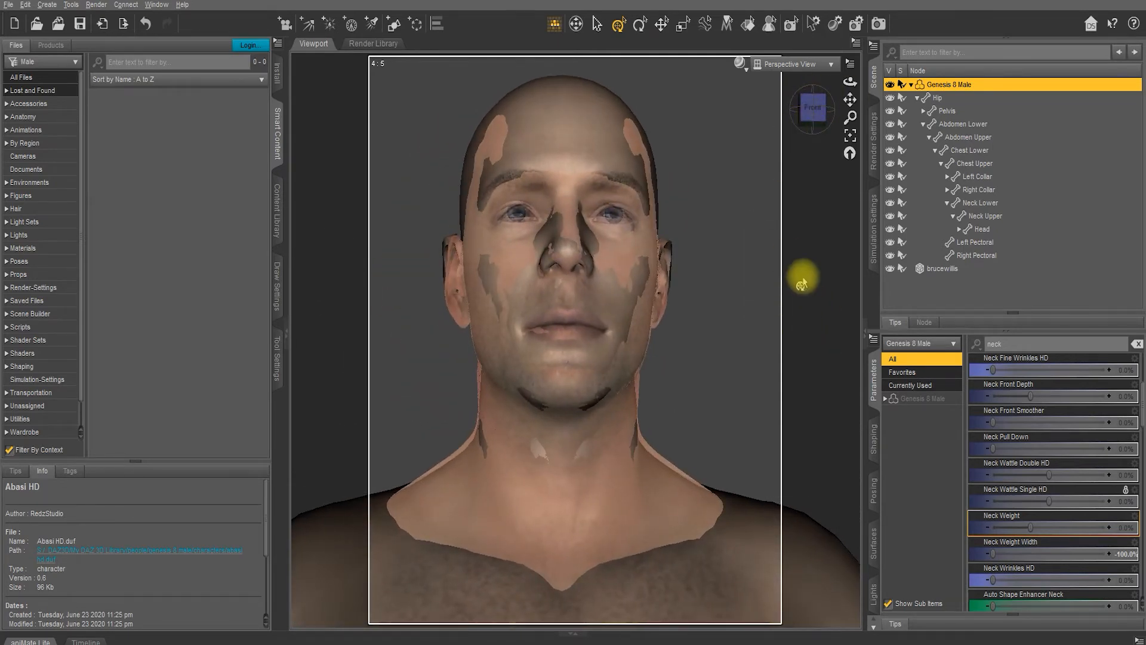
{"action": "left_click_drag", "start_coordinate": [813, 106], "coordinate": [849, 102]}
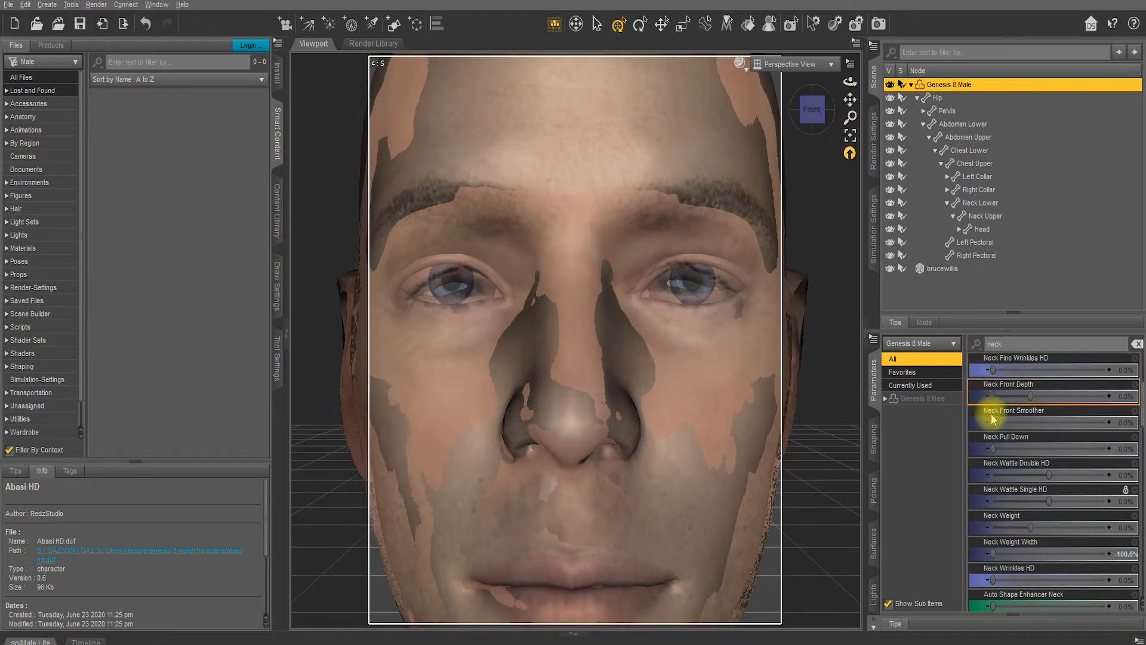
{"action": "left_click_drag", "start_coordinate": [1006, 345], "coordinate": [956, 346]}
{"action": "type", "text": "eyes"}
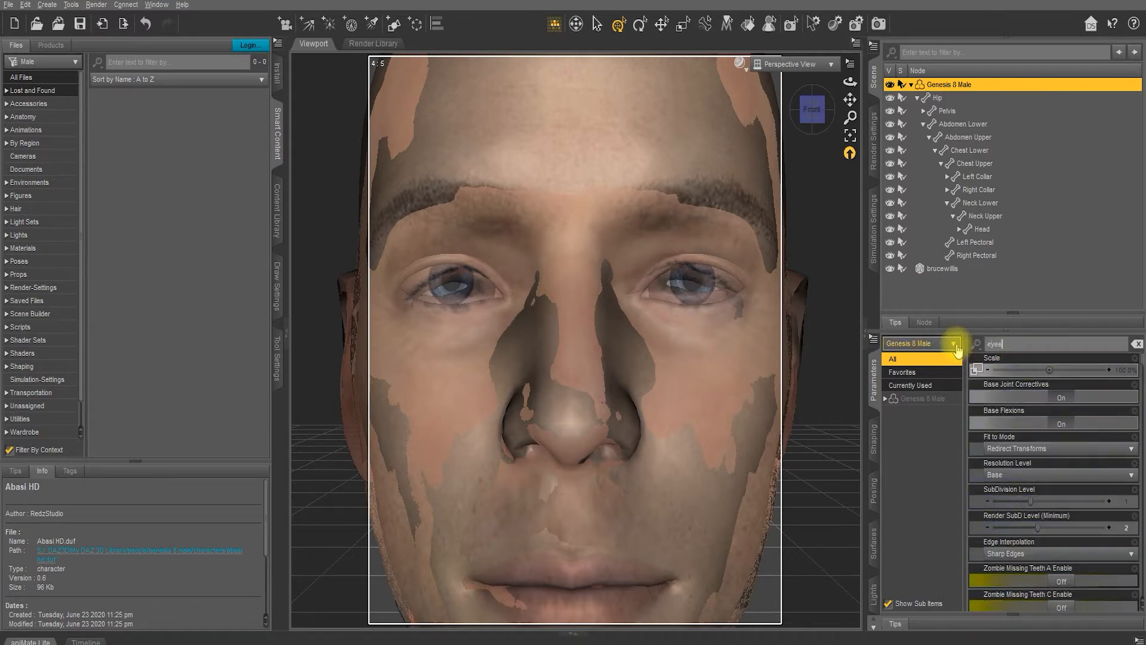
{"action": "type", "text": " h"}
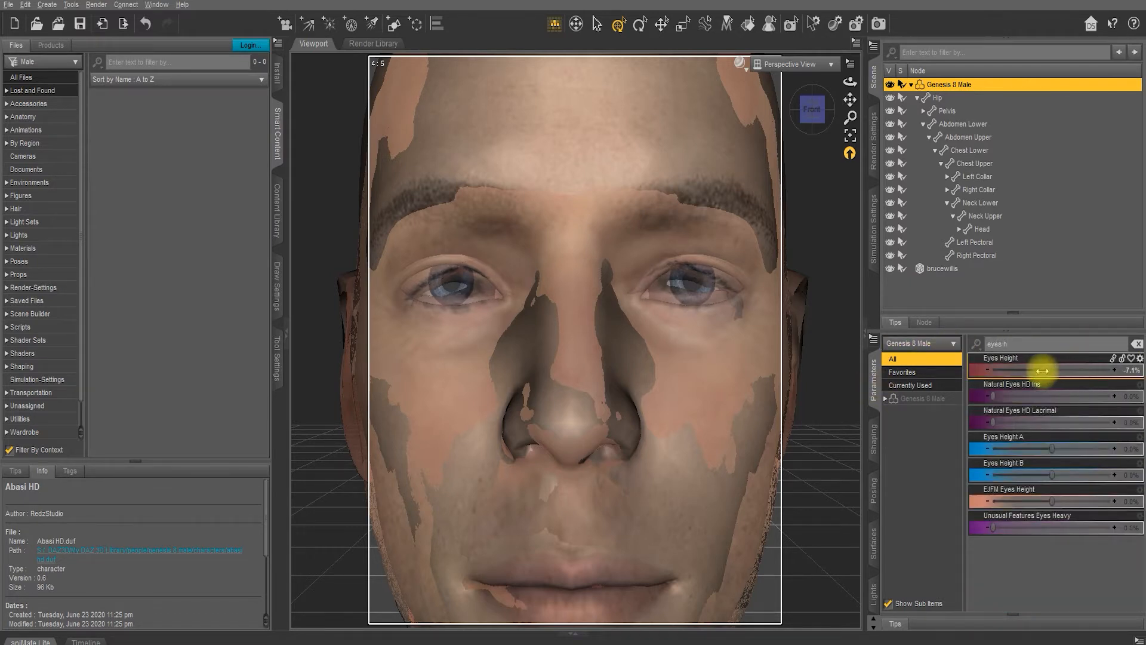
{"action": "mouse_move", "coordinate": [1042, 371]}
{"action": "left_mouse_down"}
{"action": "mouse_move", "coordinate": [1018, 373]}
{"action": "mouse_move", "coordinate": [1094, 361]}
{"action": "mouse_move", "coordinate": [1024, 370]}
{"action": "mouse_move", "coordinate": [1051, 363]}
{"action": "left_mouse_up"}
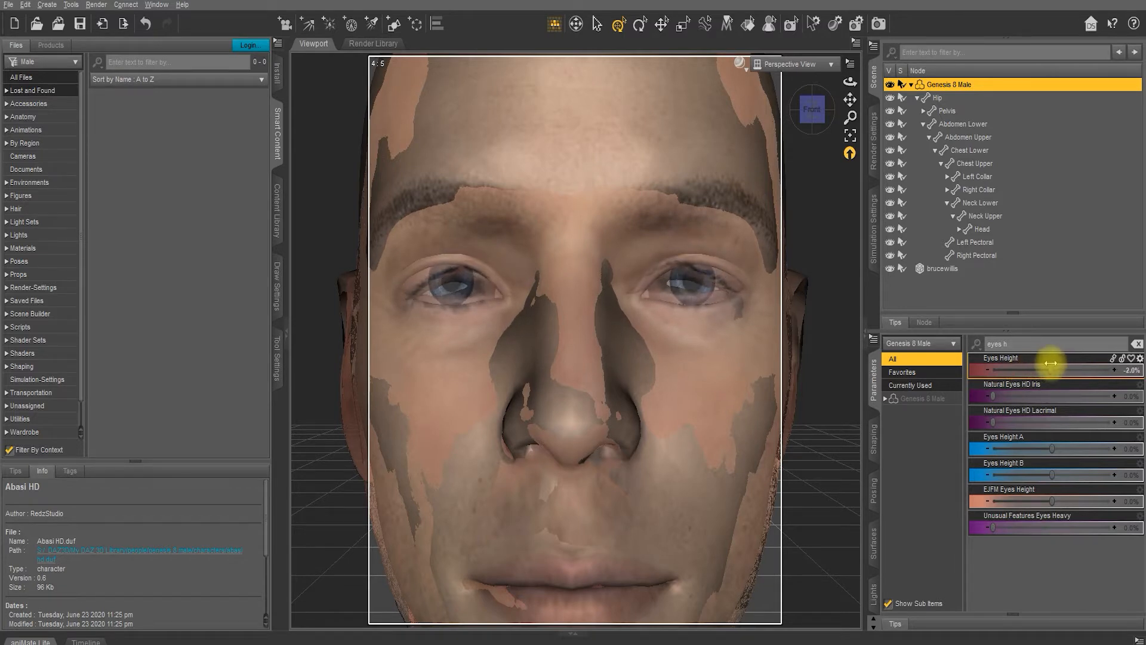
Set the Genesis 8 Male's Eyes Size morph to about -60.8%
{"action": "key", "text": "BackSpace"}
{"action": "type", "text": "s"}
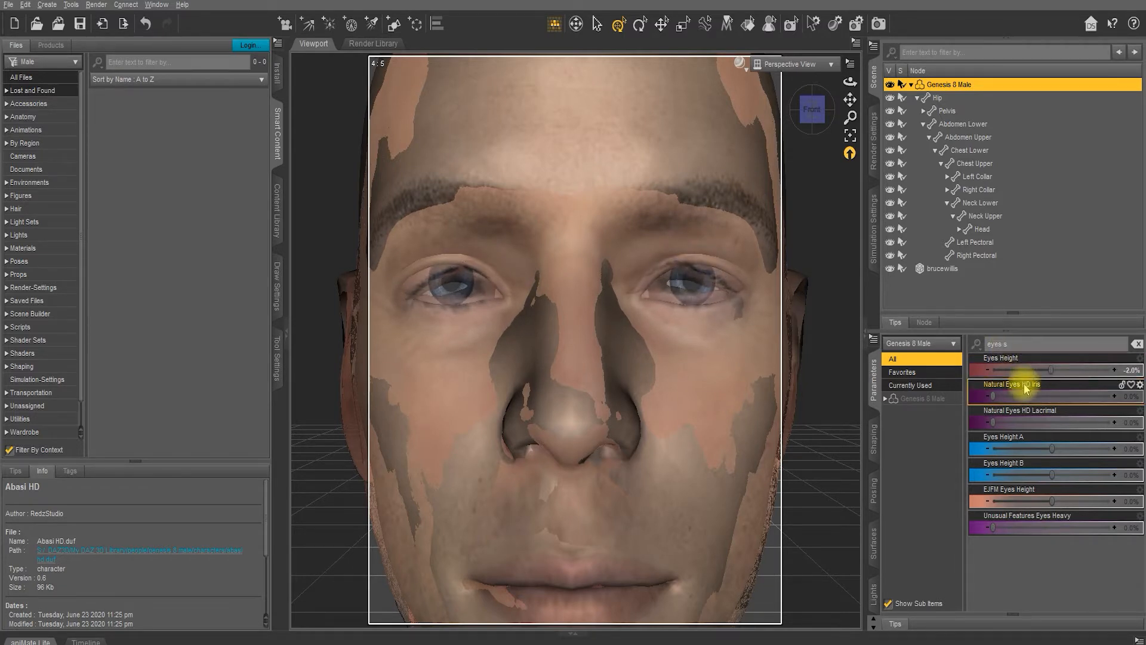
{"action": "left_click_drag", "start_coordinate": [1050, 367], "coordinate": [1012, 369]}
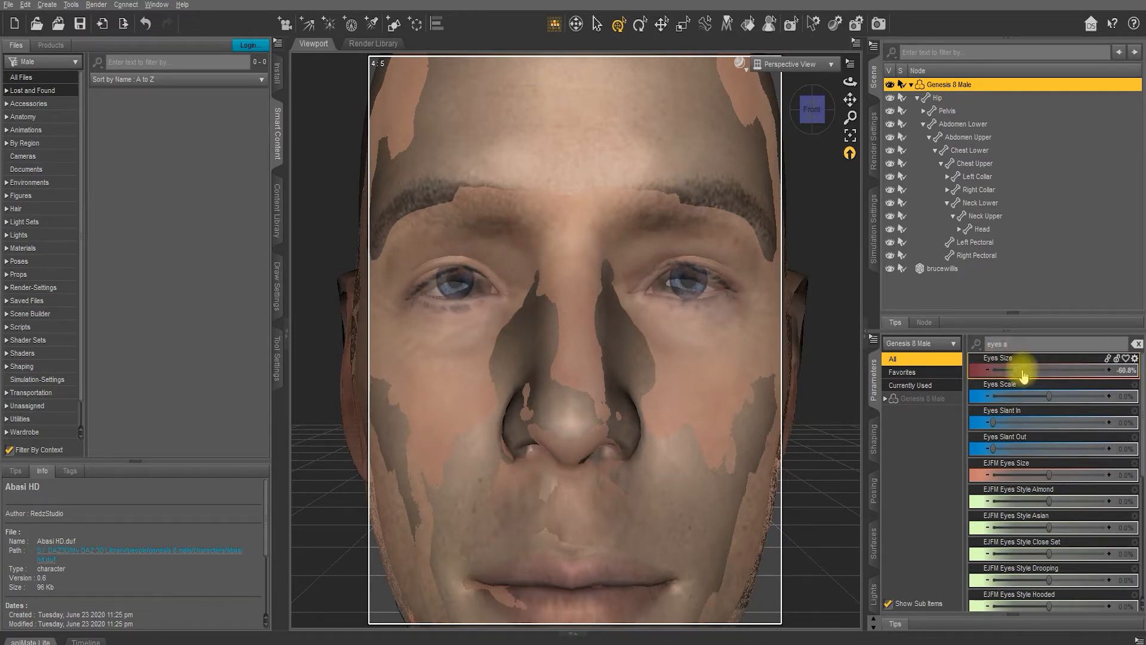
Shape the eyes by setting Eyes Almond Inner to about 27.8%, Eyes Angled to about -74.7% and Eyes Angled Inner to about -29.3%
{"action": "key", "text": "BackSpace"}
{"action": "type", "text": "a"}
{"action": "mouse_move", "coordinate": [1015, 368]}
{"action": "left_mouse_down"}
{"action": "mouse_move", "coordinate": [1048, 368]}
{"action": "mouse_move", "coordinate": [955, 370]}
{"action": "mouse_move", "coordinate": [1022, 370]}
{"action": "left_mouse_up"}
{"action": "mouse_move", "coordinate": [1026, 421]}
{"action": "left_mouse_down"}
{"action": "mouse_move", "coordinate": [1074, 411]}
{"action": "mouse_move", "coordinate": [1020, 419]}
{"action": "left_mouse_up"}
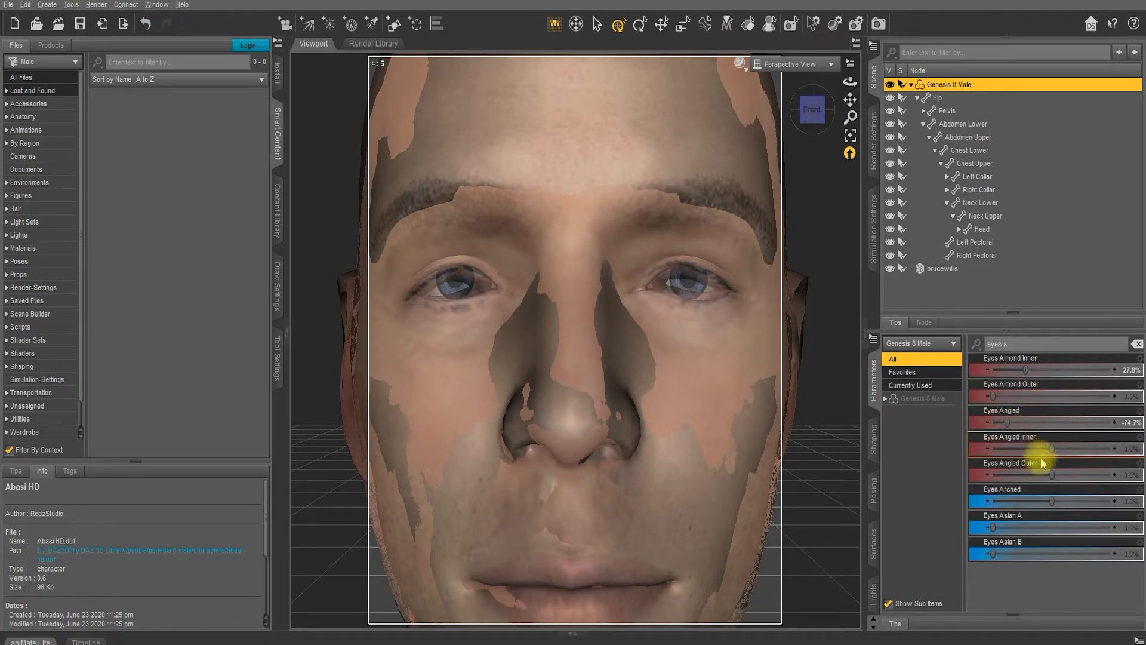
{"action": "mouse_move", "coordinate": [1050, 446]}
{"action": "left_mouse_down"}
{"action": "mouse_move", "coordinate": [1095, 446]}
{"action": "mouse_move", "coordinate": [1044, 438]}
{"action": "left_mouse_up"}
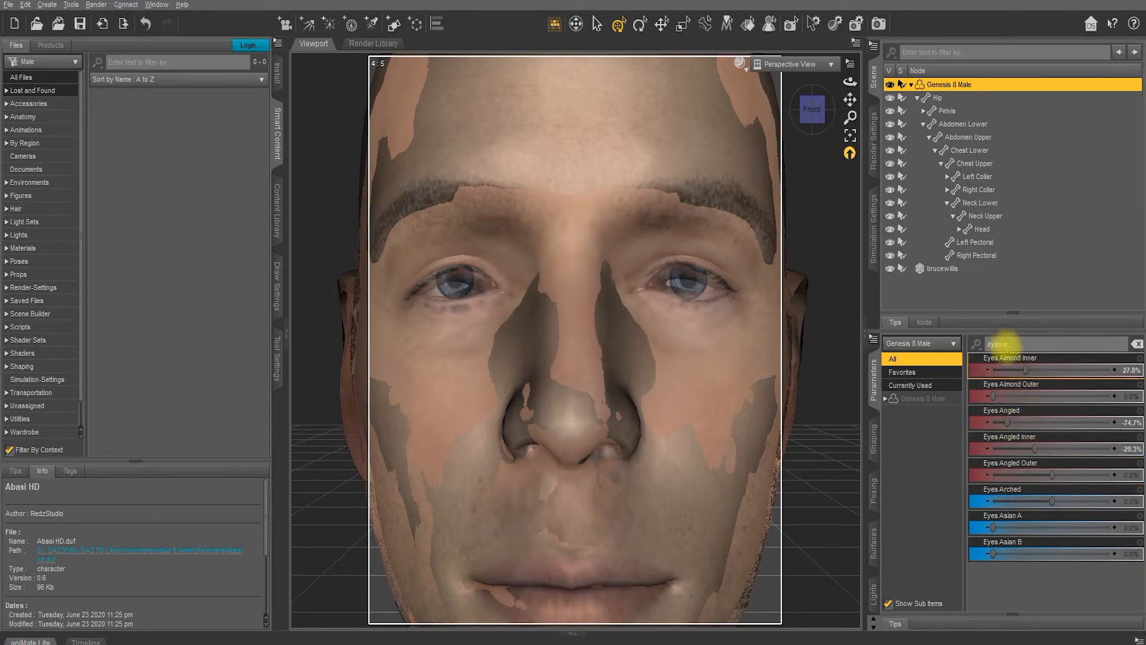
Find the Genesis 8 Male's Eyes Size morph and set it to about -70.4%
{"action": "left_click", "coordinate": [1007, 344]}
{"action": "key", "text": "BackSpace"}
{"action": "type", "text": "s"}
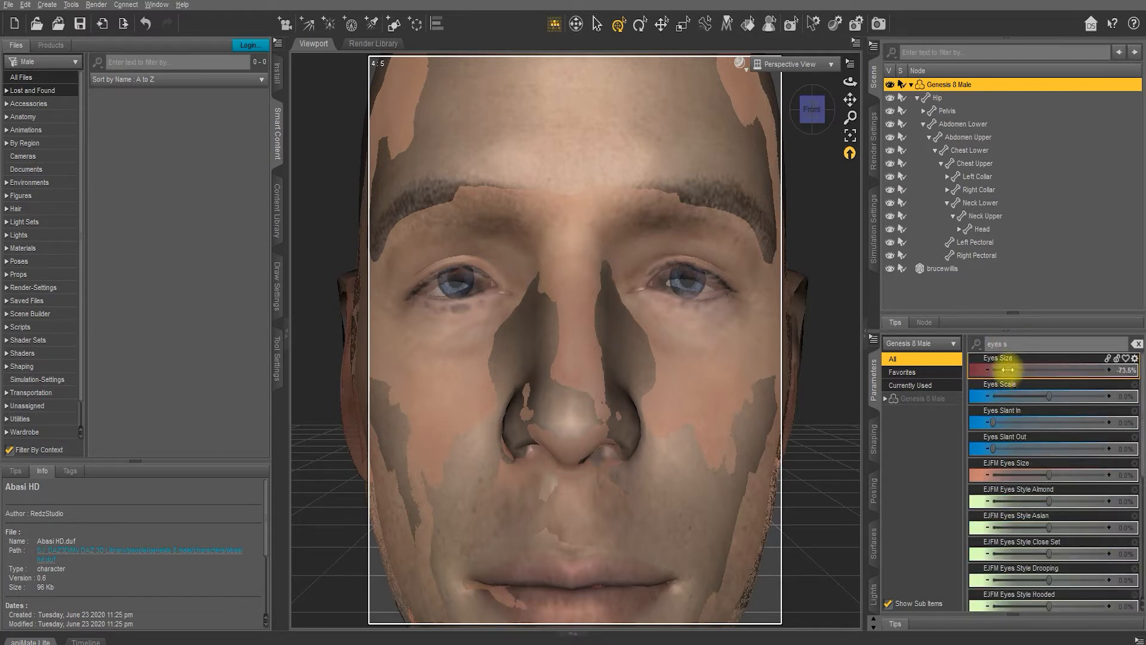
{"action": "mouse_move", "coordinate": [1008, 370]}
{"action": "left_mouse_down"}
{"action": "mouse_move", "coordinate": [989, 370]}
{"action": "mouse_move", "coordinate": [1004, 371]}
{"action": "left_mouse_up"}
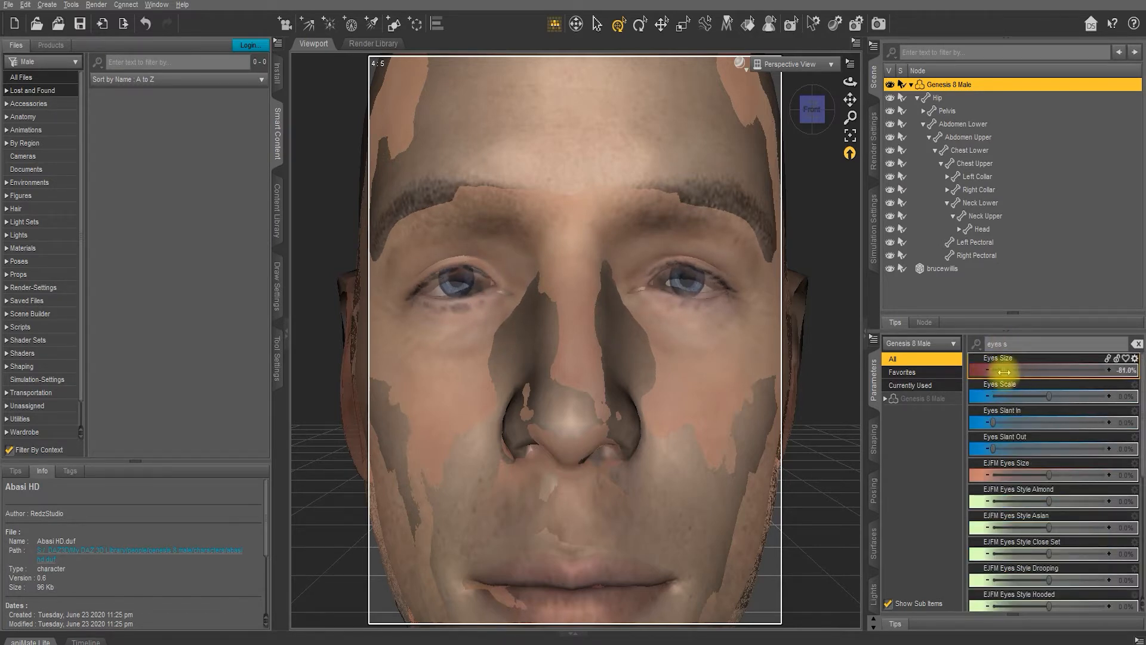
{"action": "left_click", "coordinate": [1013, 389]}
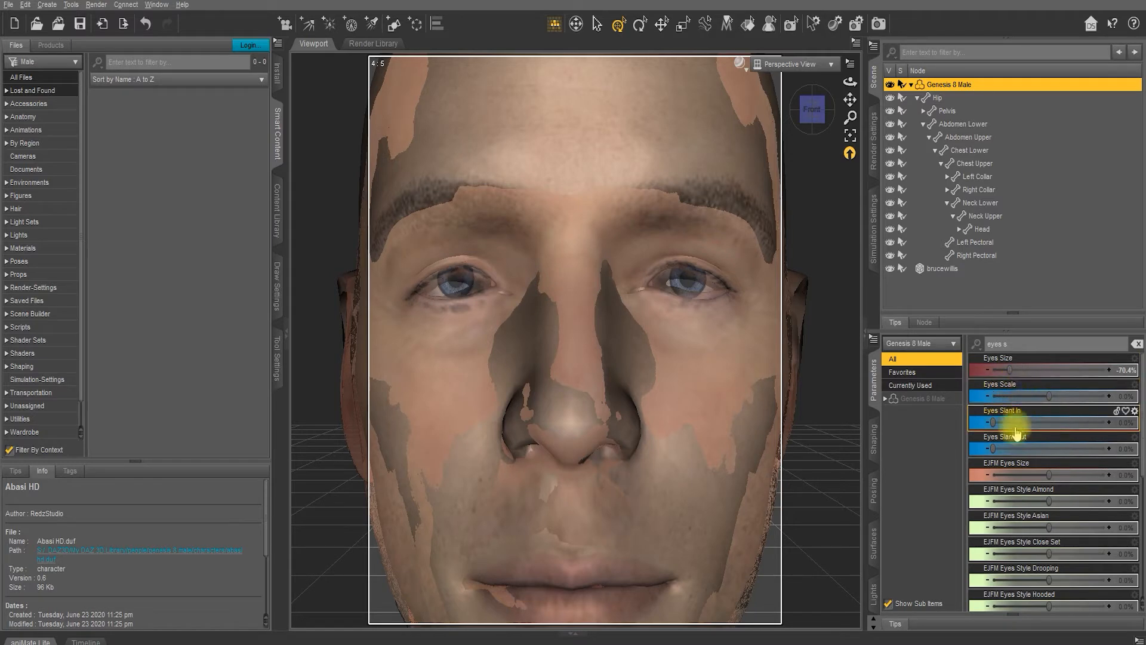
Set the Genesis 8 Male's Eyes Depth morph to -100% while viewing the head from its left side
{"action": "mouse_move", "coordinate": [816, 114]}
{"action": "left_mouse_down"}
{"action": "mouse_move", "coordinate": [802, 106]}
{"action": "mouse_move", "coordinate": [827, 102]}
{"action": "left_mouse_up"}
{"action": "scroll", "coordinate": [852, 53], "scroll_direction": "down", "scroll_amount": 5}
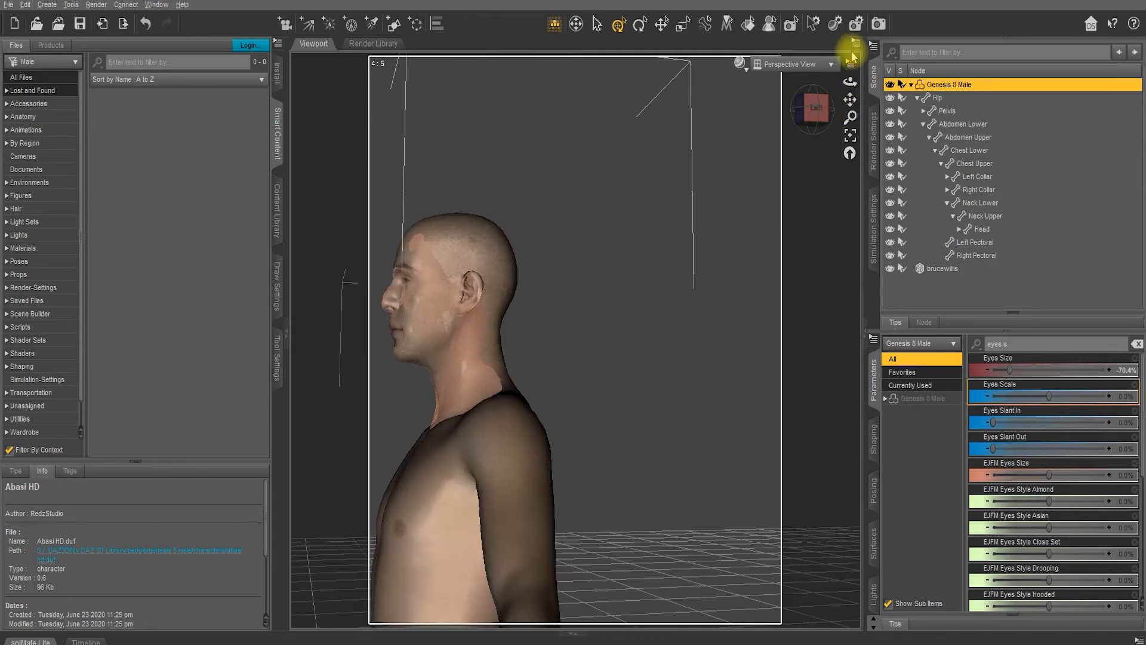
{"action": "scroll", "coordinate": [852, 54], "scroll_direction": "up", "scroll_amount": 5}
{"action": "left_click_drag", "start_coordinate": [812, 108], "coordinate": [852, 111]}
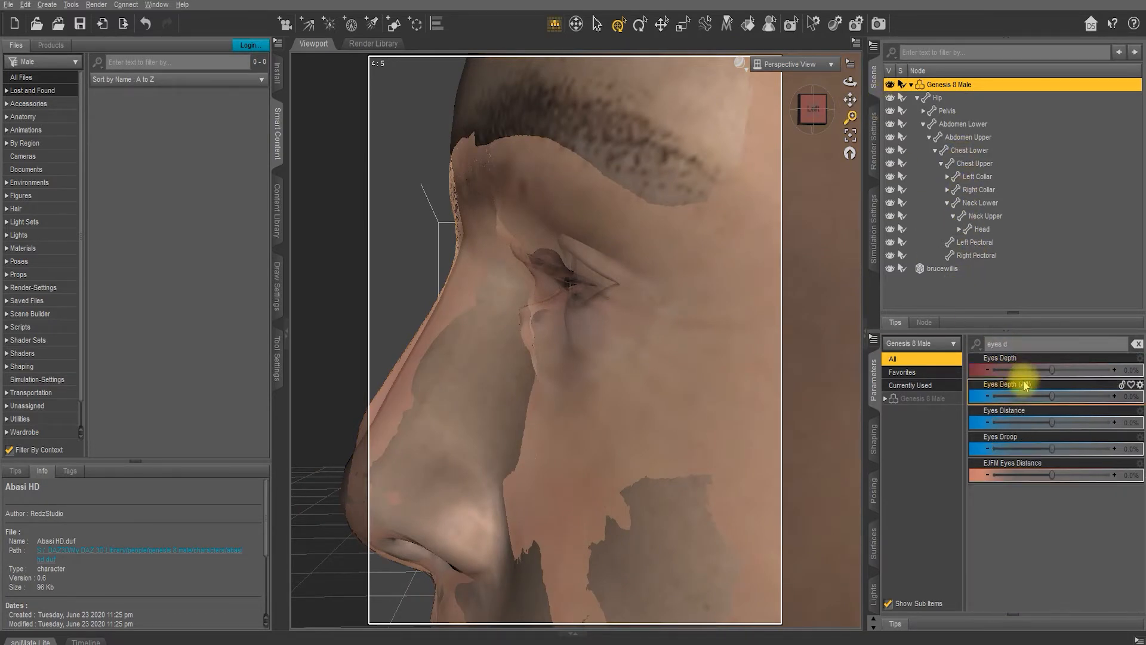
{"action": "left_click_drag", "start_coordinate": [1054, 365], "coordinate": [976, 360]}
Examine how the figure's eye area and nose profile line up with the scan from the left side
{"action": "left_click", "coordinate": [806, 100]}
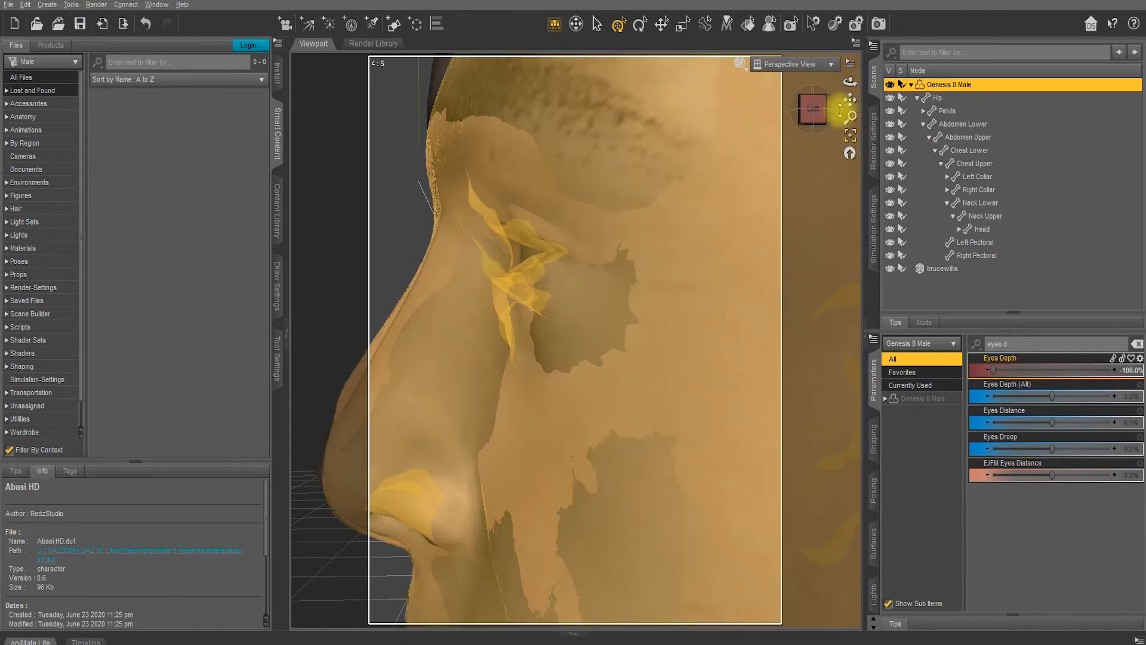
{"action": "scroll", "coordinate": [848, 105], "scroll_direction": "down", "scroll_amount": 3}
{"action": "scroll", "coordinate": [842, 109], "scroll_direction": "up", "scroll_amount": 4}
{"action": "scroll", "coordinate": [835, 108], "scroll_direction": "down", "scroll_amount": 3}
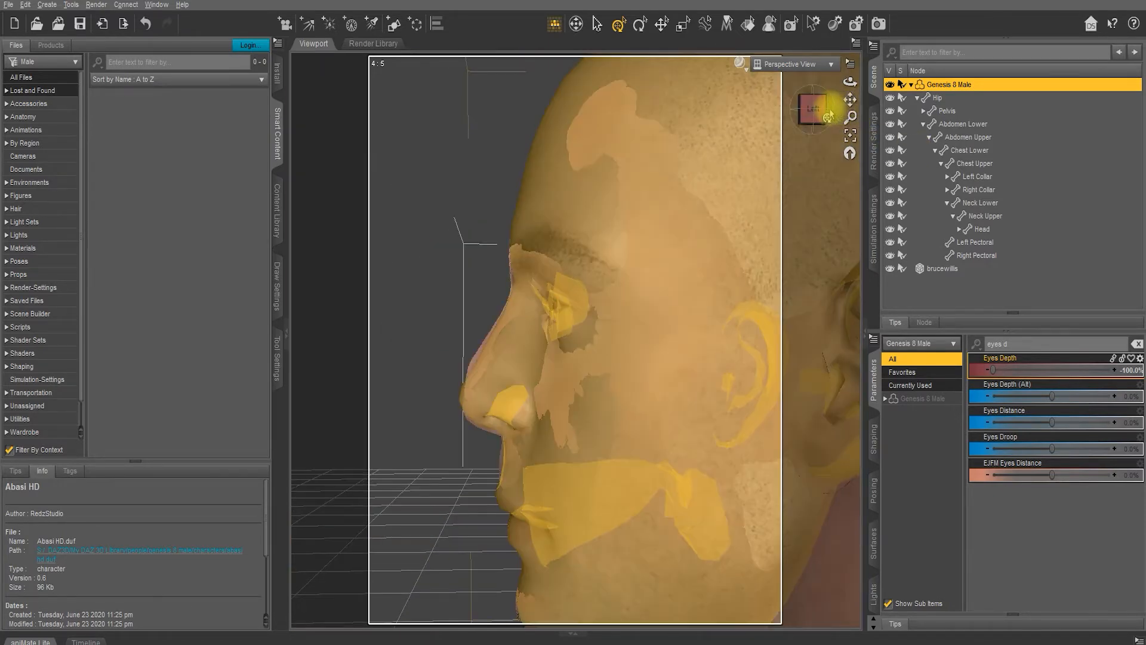
{"action": "left_click_drag", "start_coordinate": [816, 111], "coordinate": [845, 102]}
{"action": "left_click", "coordinate": [807, 112]}
{"action": "scroll", "coordinate": [849, 121], "scroll_direction": "up", "scroll_amount": 3}
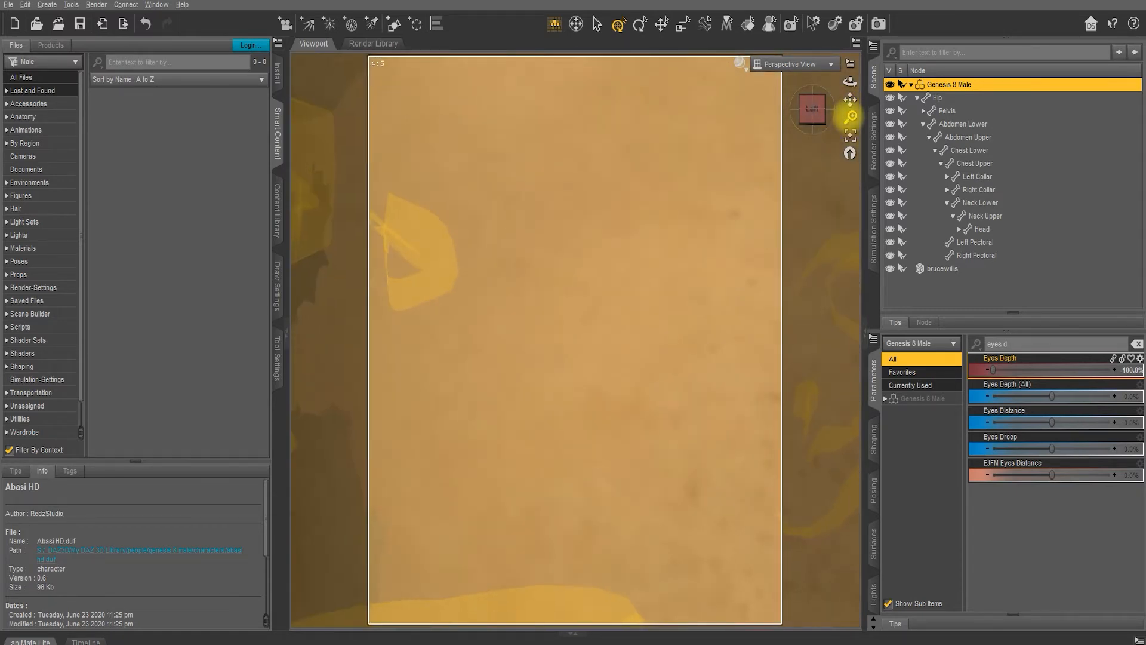
{"action": "scroll", "coordinate": [850, 99], "scroll_direction": "down", "scroll_amount": 3}
{"action": "left_click", "coordinate": [442, 169]}
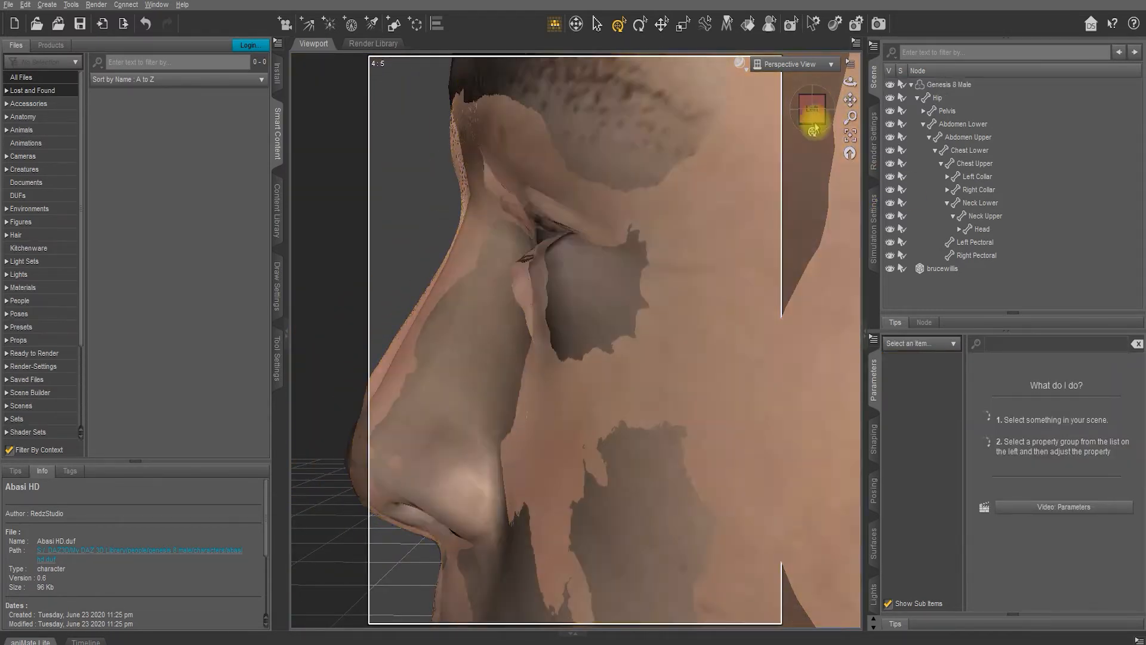
{"action": "left_click_drag", "start_coordinate": [812, 107], "coordinate": [811, 108]}
Set the brucewillis surface's Base Color to bright cyan (0.0005, 1.00, 0.93) and remove its bruce_2k.png texture map
{"action": "left_click", "coordinate": [768, 352]}
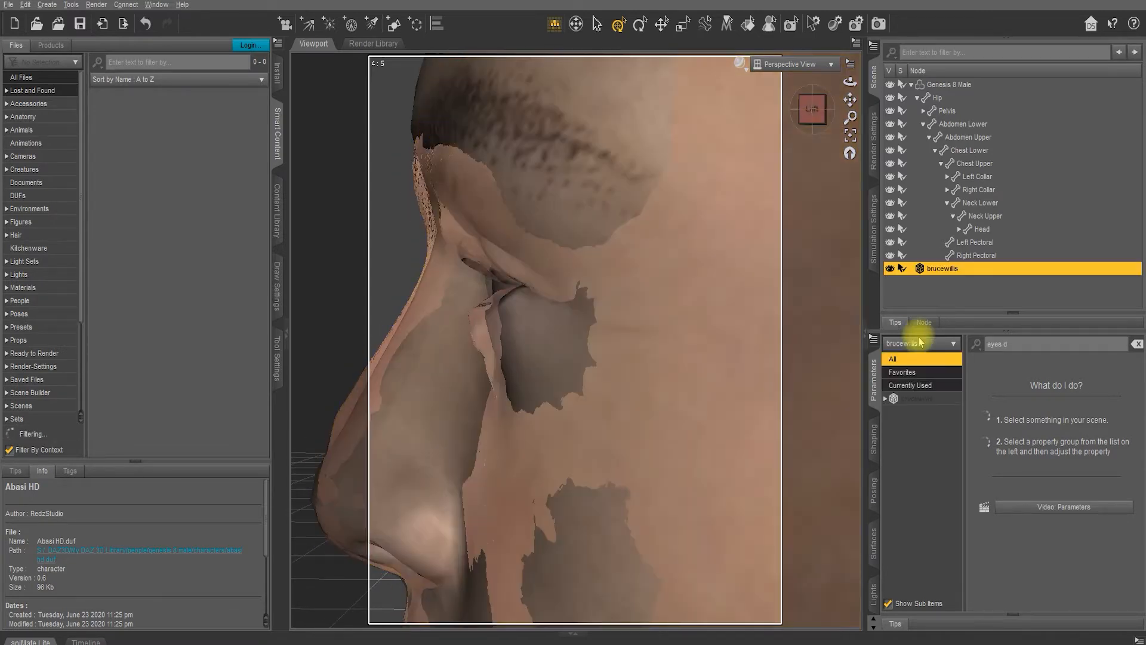
{"action": "left_click", "coordinate": [875, 531]}
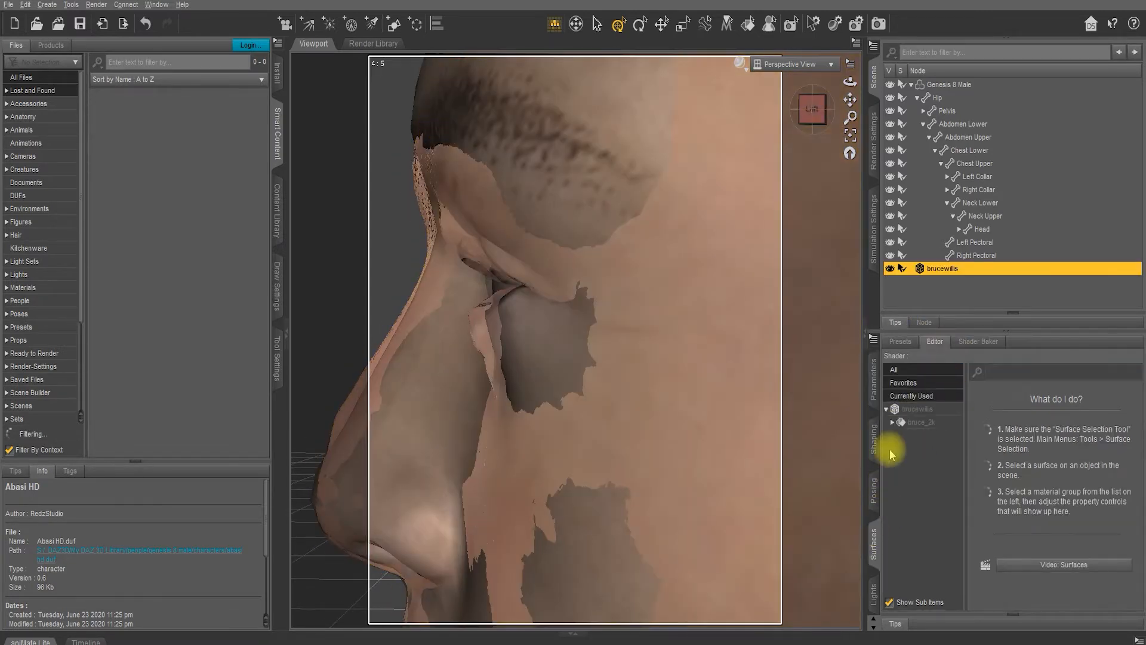
{"action": "left_click", "coordinate": [920, 409]}
{"action": "left_click", "coordinate": [1014, 503]}
{"action": "left_click", "coordinate": [631, 245]}
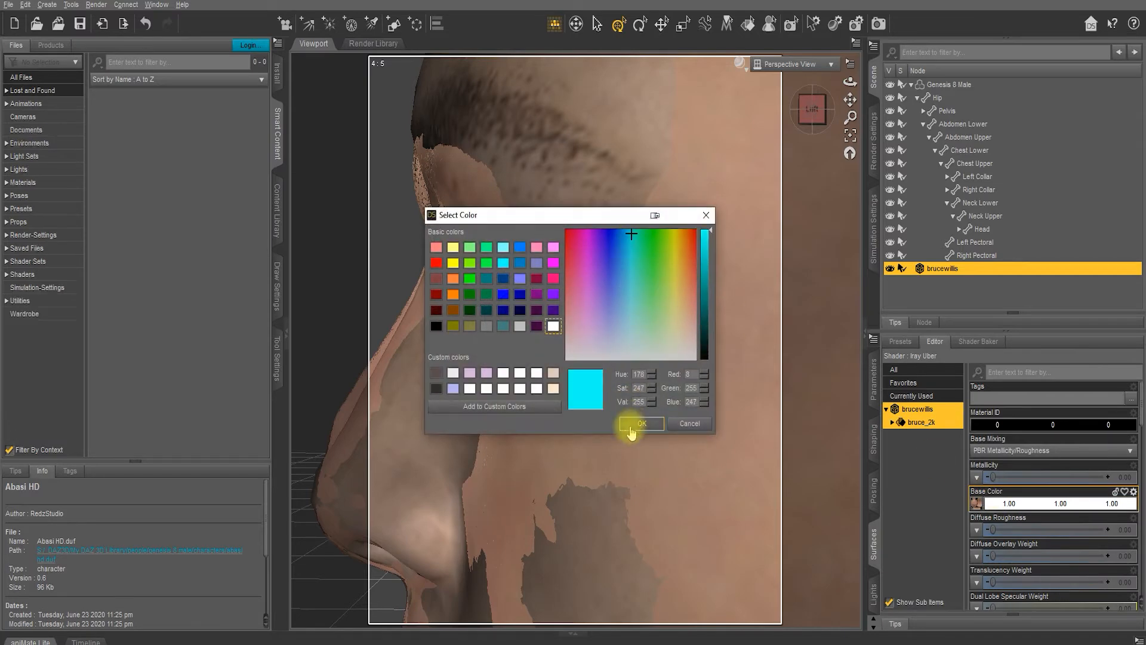
{"action": "left_click", "coordinate": [639, 423]}
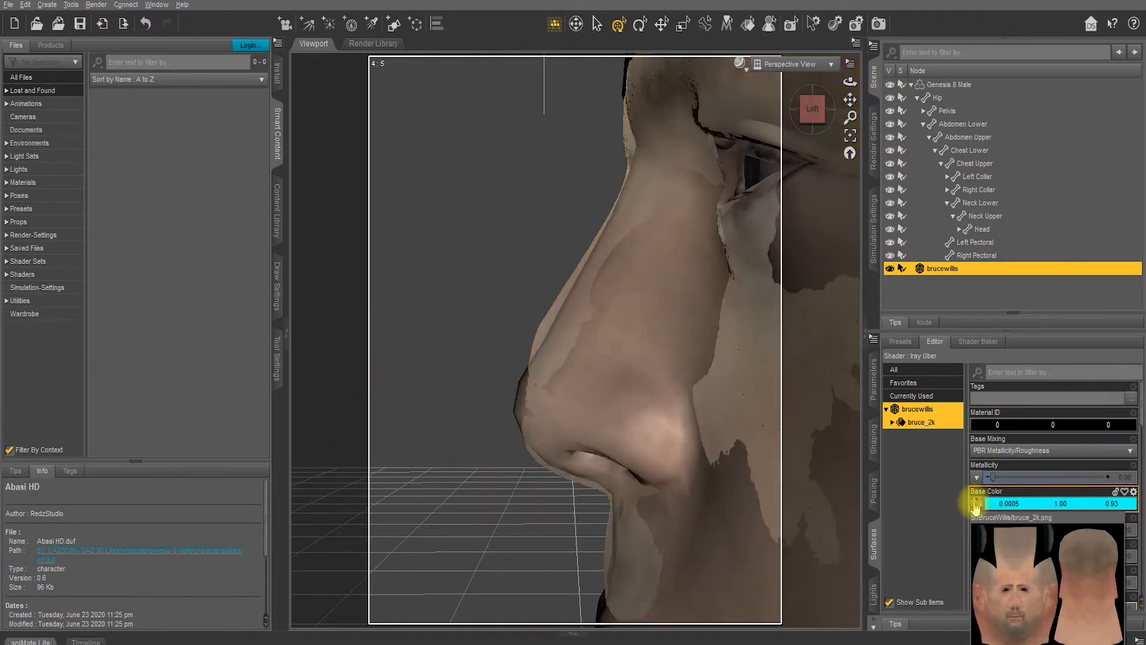
{"action": "left_click", "coordinate": [975, 505]}
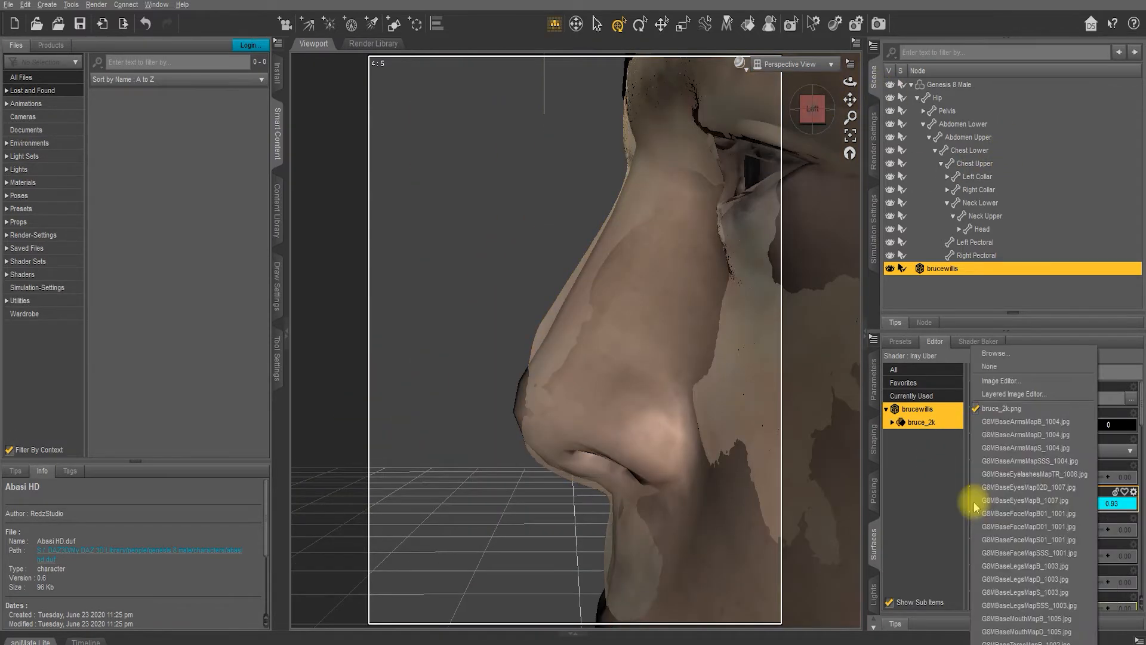
{"action": "left_click", "coordinate": [993, 371]}
Examine the overlap between the cyan scan and the figure's face in profile, at an angle and from the front
{"action": "left_click_drag", "start_coordinate": [819, 123], "coordinate": [818, 109]}
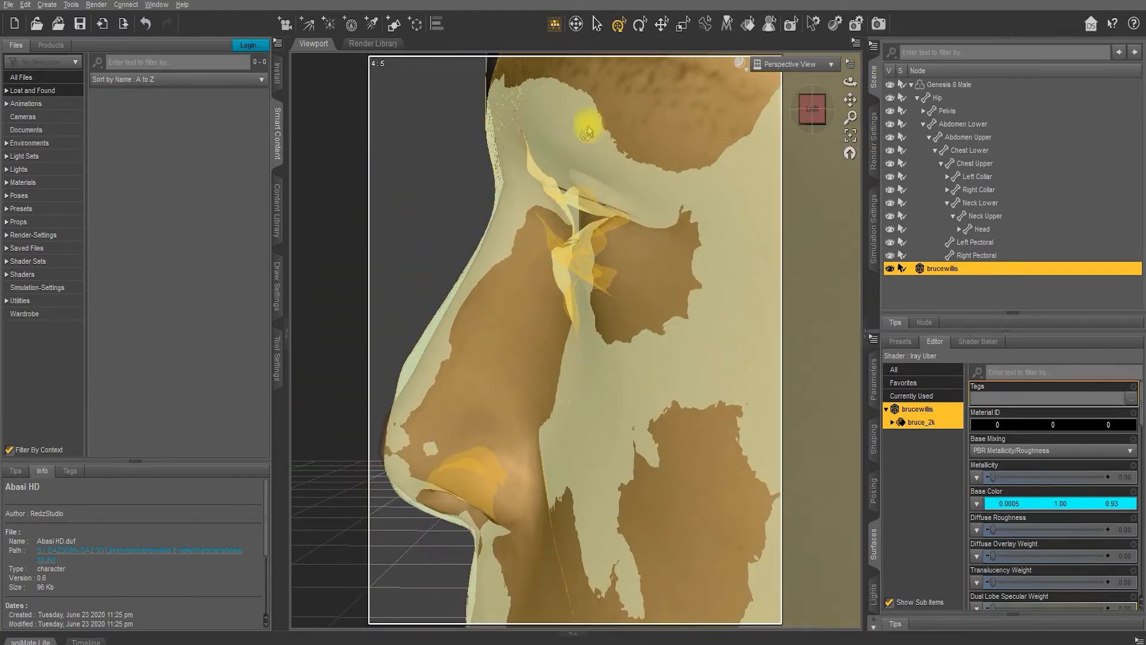
{"action": "left_click", "coordinate": [424, 108]}
{"action": "scroll", "coordinate": [535, 93], "scroll_direction": "down", "scroll_amount": 3}
{"action": "scroll", "coordinate": [535, 94], "scroll_direction": "up", "scroll_amount": 3}
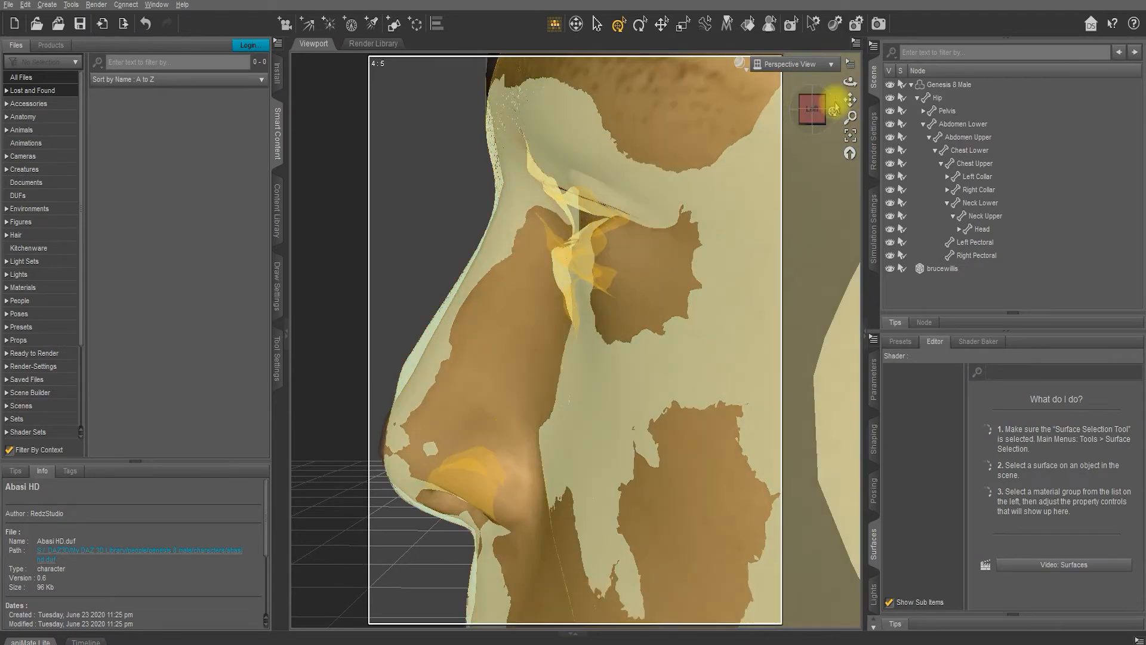
{"action": "left_click", "coordinate": [810, 111]}
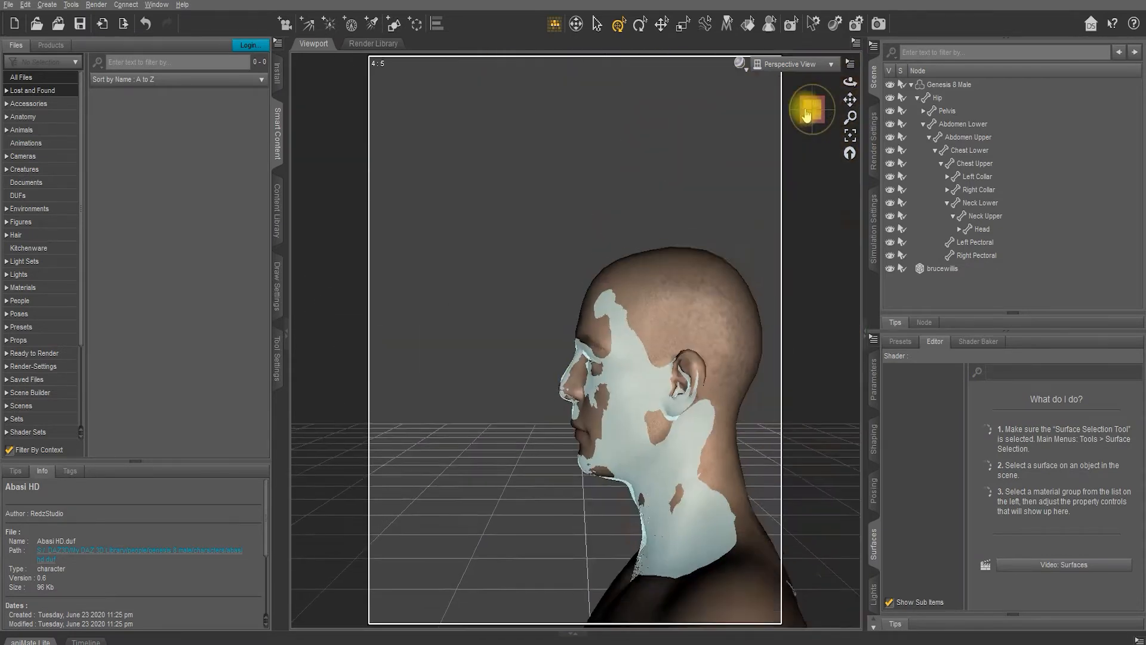
{"action": "left_click", "coordinate": [807, 113]}
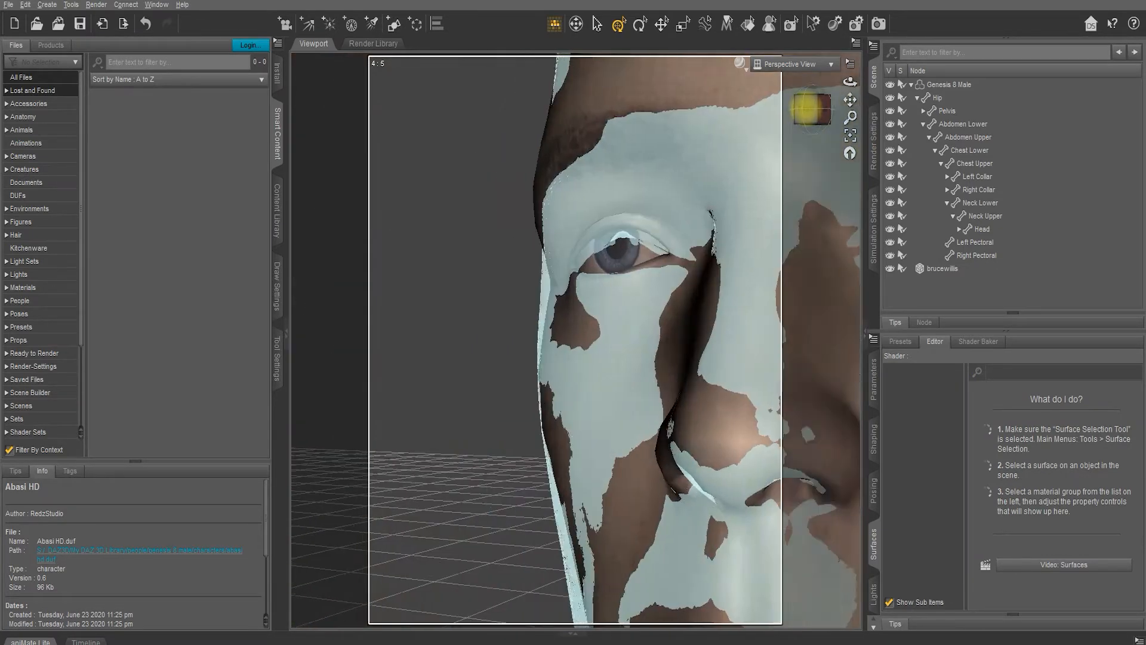
{"action": "left_click", "coordinate": [808, 111]}
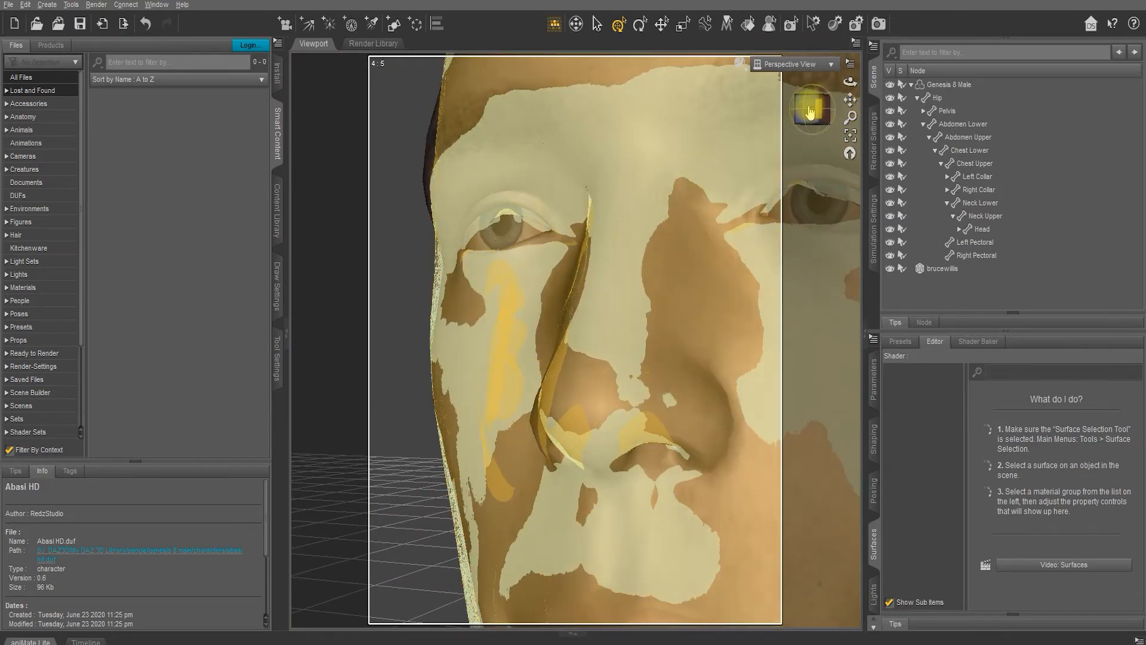
{"action": "left_click", "coordinate": [810, 111]}
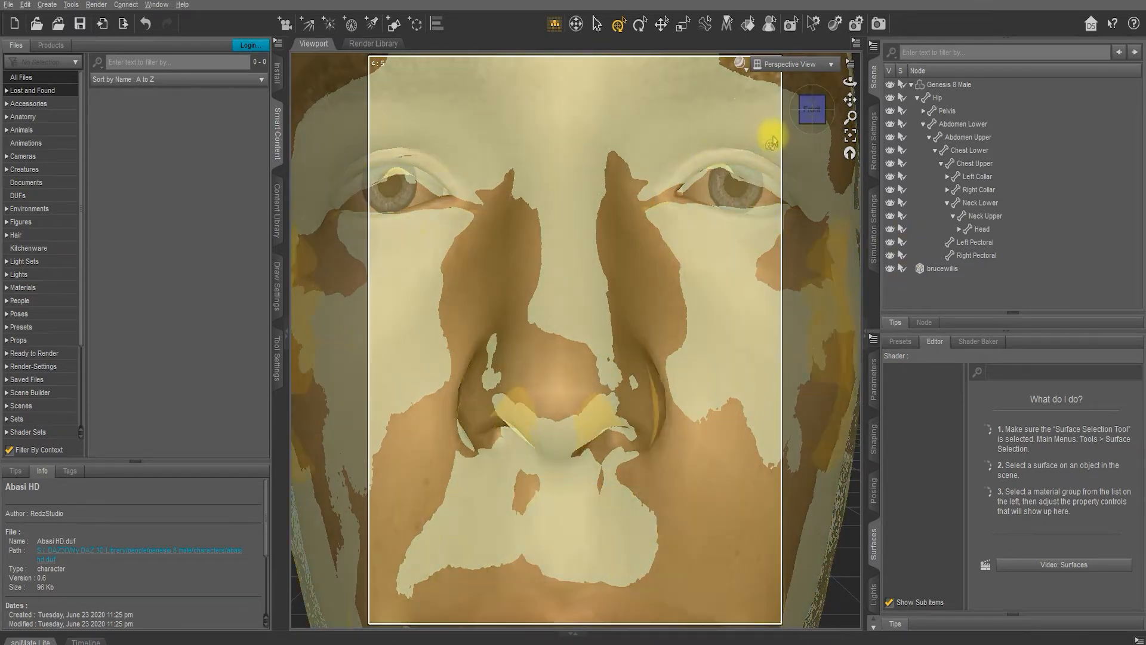
{"action": "left_click_drag", "start_coordinate": [844, 97], "coordinate": [849, 99]}
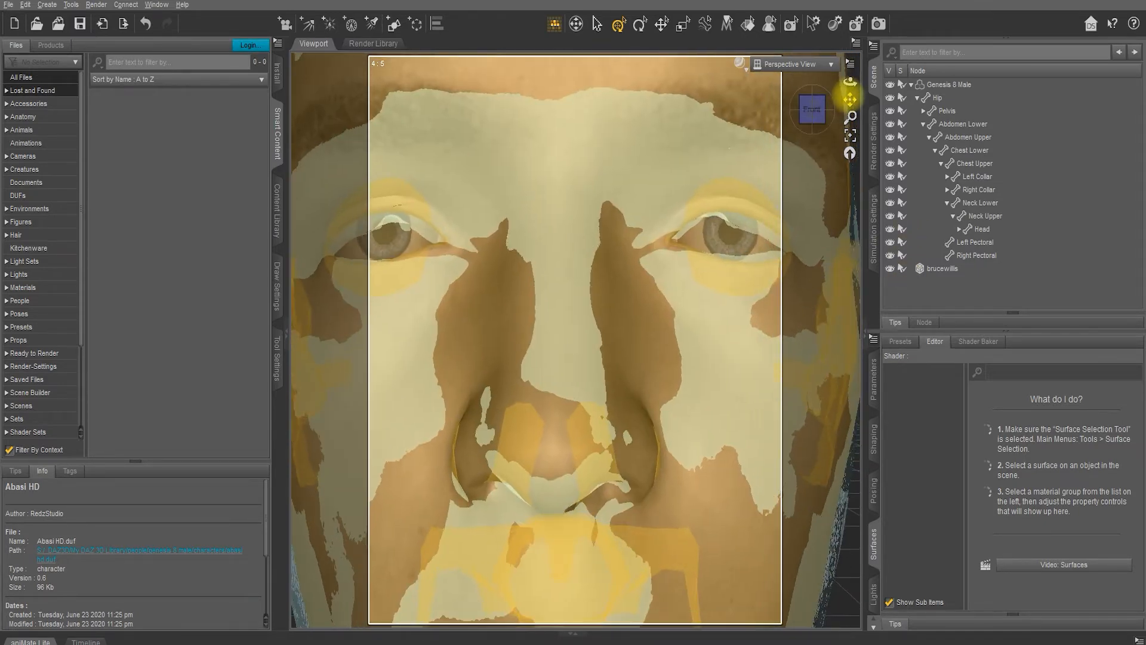
Set the Genesis 8 Male's Eyes Outer Height morph to about -23.2% and Eyes Outer Width to about 45.5%
{"action": "left_click", "coordinate": [942, 84]}
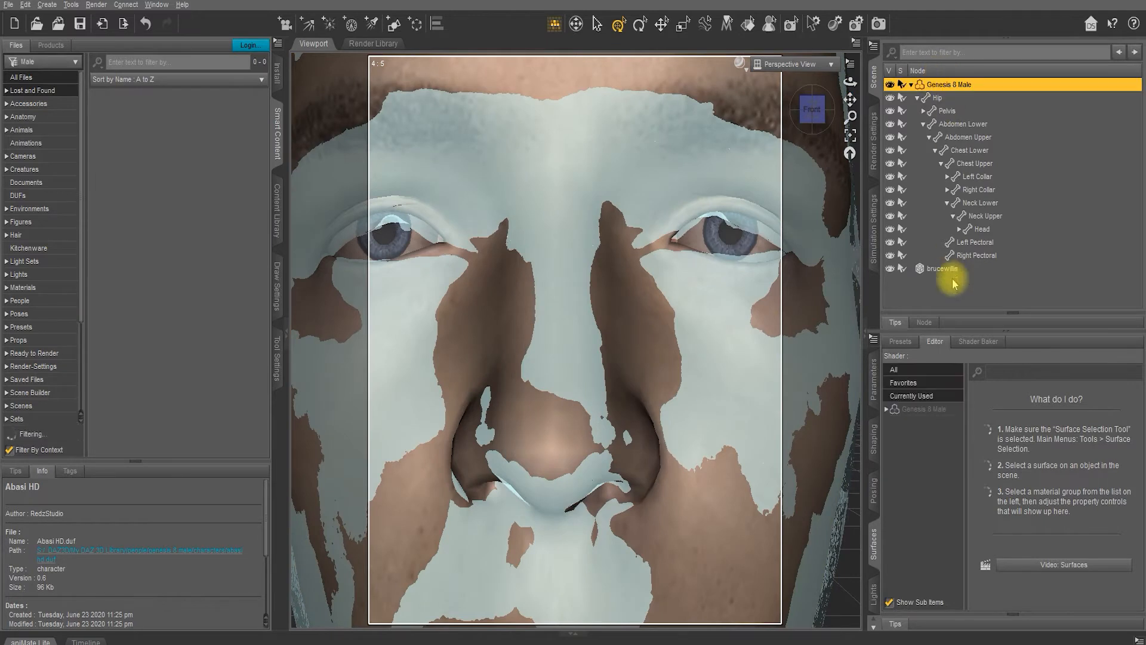
{"action": "left_click", "coordinate": [874, 379]}
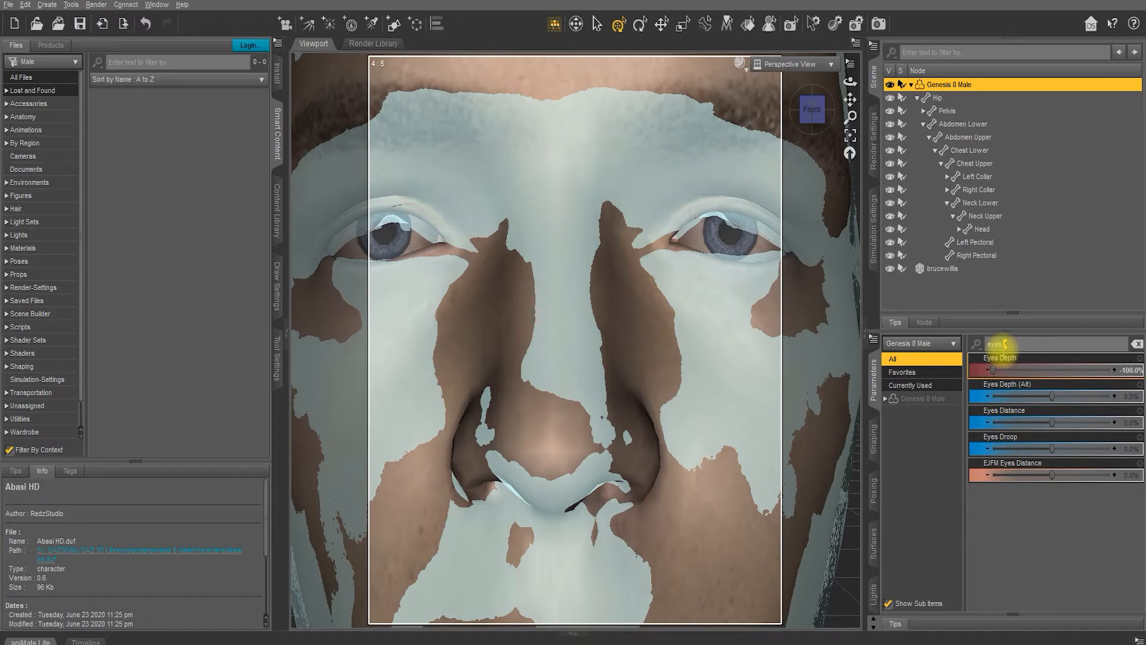
{"action": "type", "text": "t"}
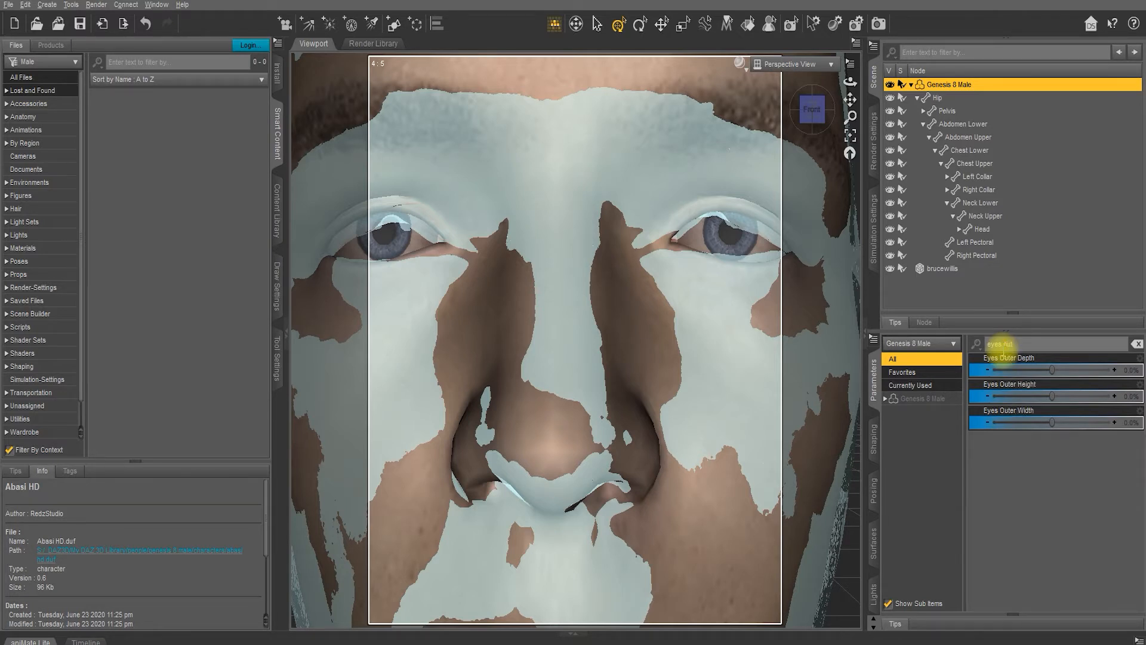
{"action": "left_click_drag", "start_coordinate": [1030, 393], "coordinate": [1011, 391]}
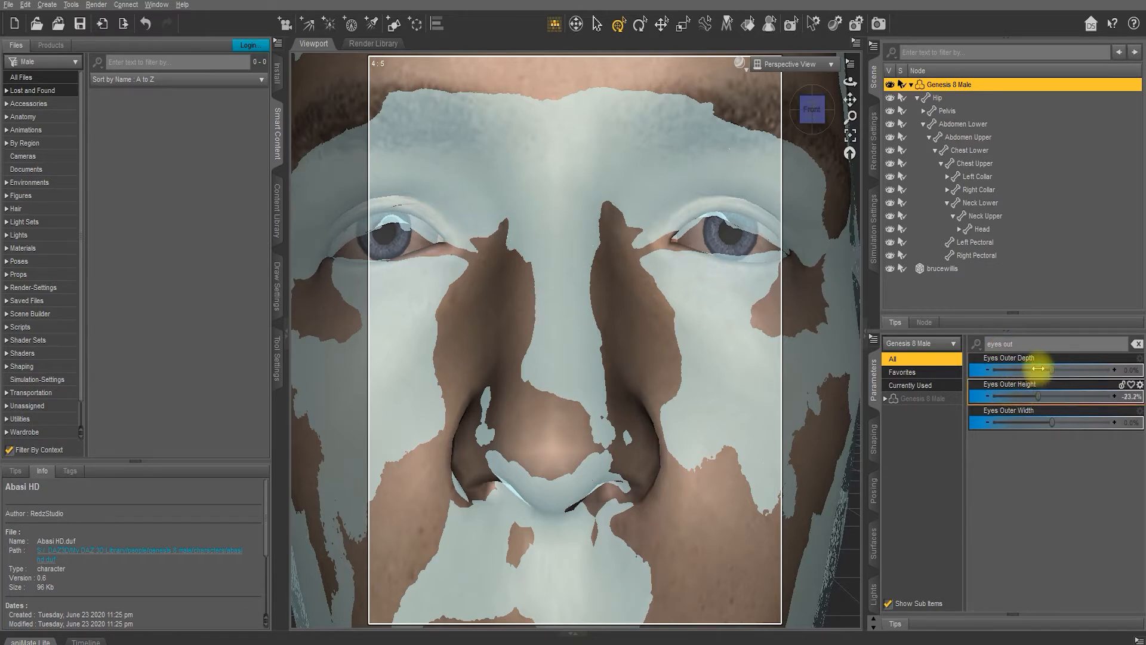
{"action": "left_click_drag", "start_coordinate": [1049, 422], "coordinate": [1084, 419]}
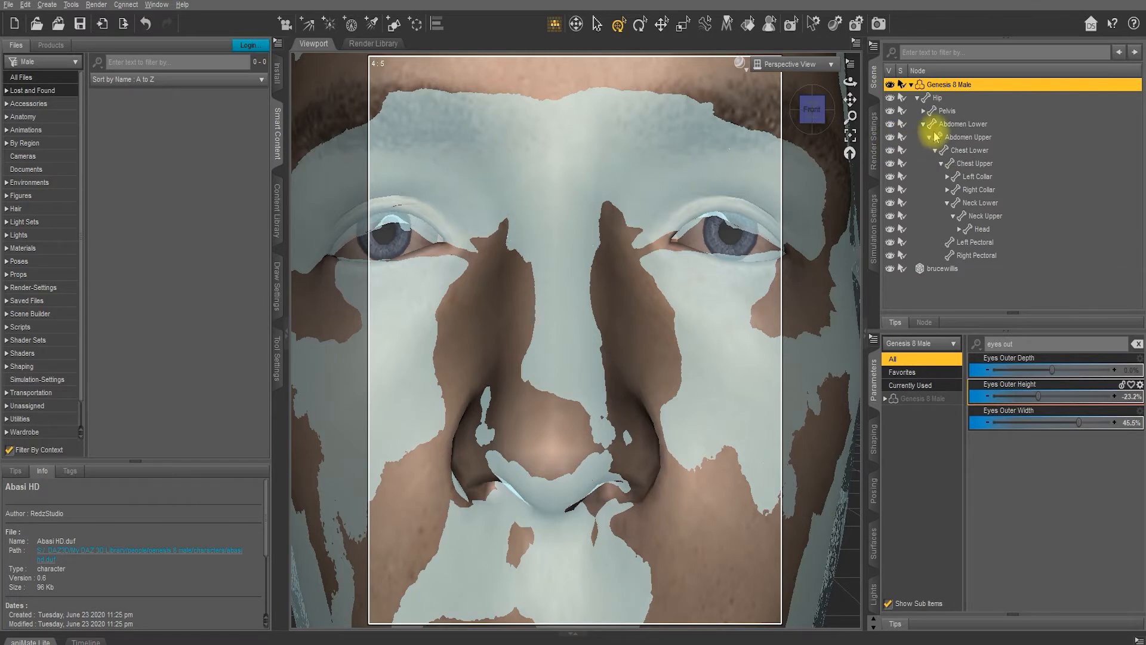
Try shifting the brucewillis scan slightly along the Z axis
{"action": "left_click", "coordinate": [941, 268]}
{"action": "left_click", "coordinate": [1135, 345]}
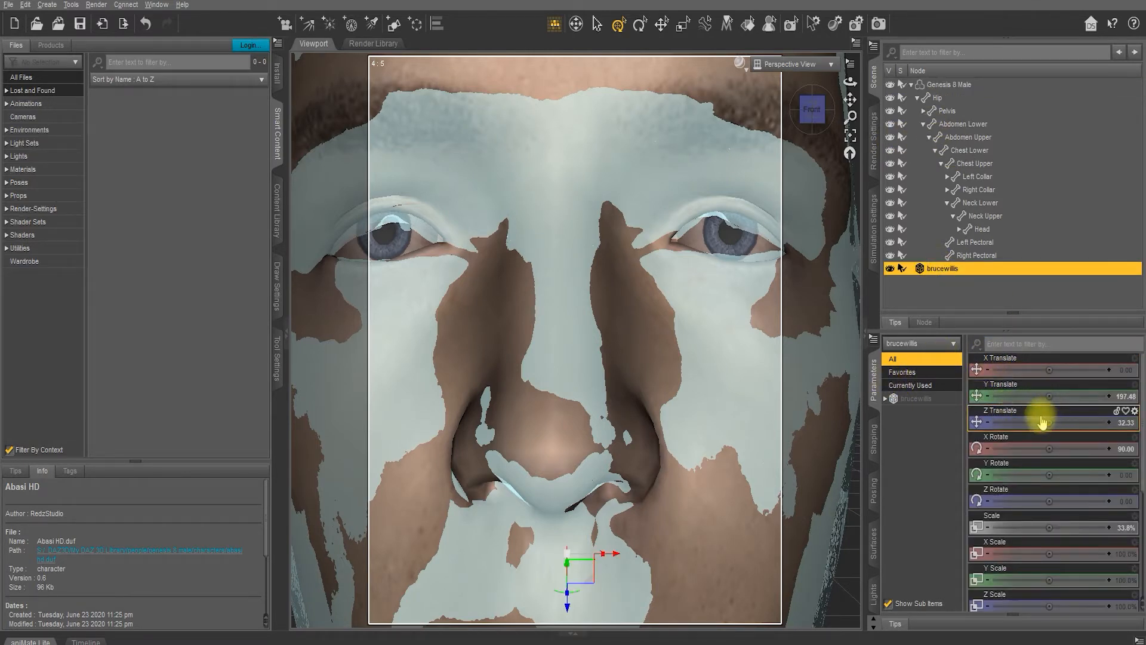
{"action": "left_click_drag", "start_coordinate": [1049, 422], "coordinate": [1045, 423]}
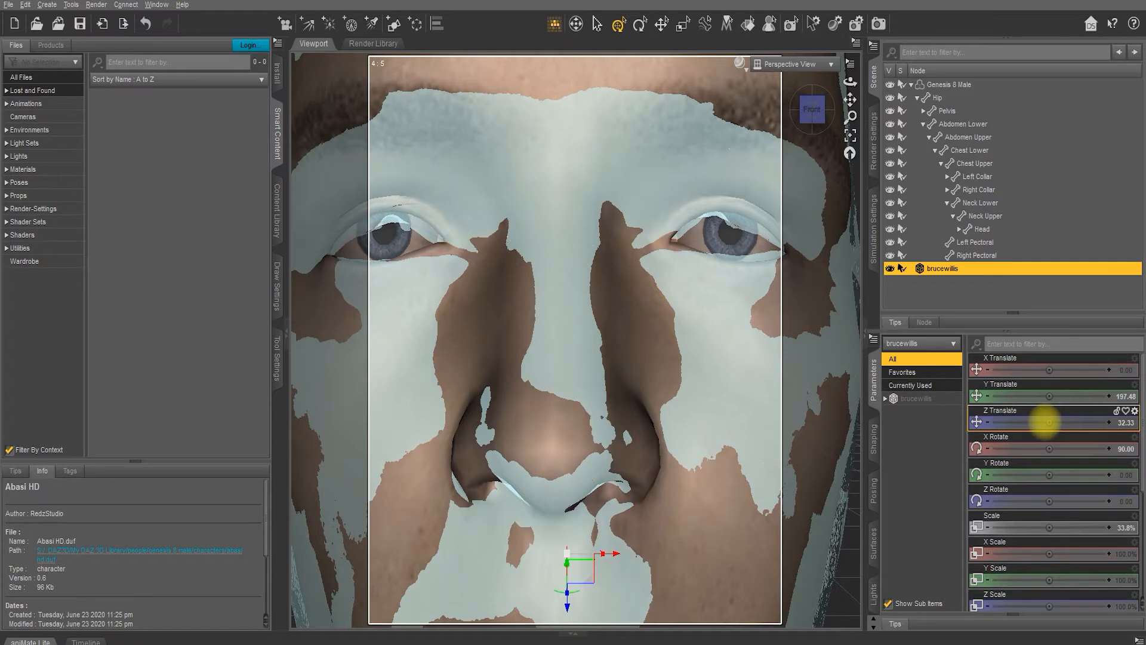
Set the Genesis 8 Male's Eyes Inner Height morph to about 37.4% and Eyes Inner Width to about -70.7%
{"action": "left_click", "coordinate": [949, 84]}
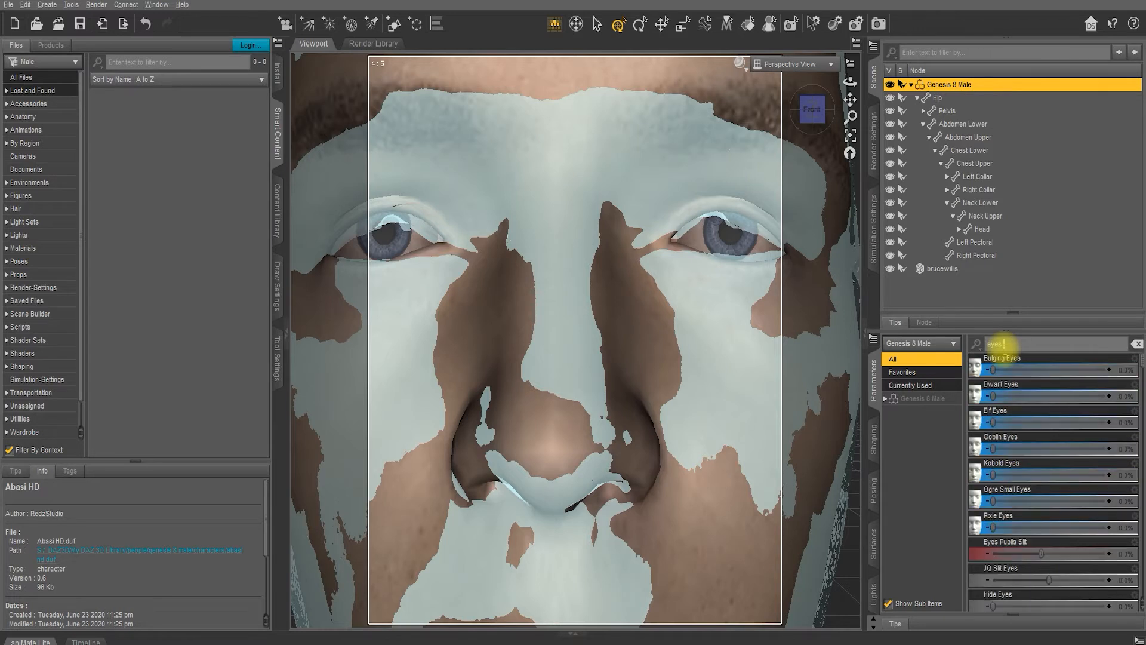
{"action": "type", "text": "n"}
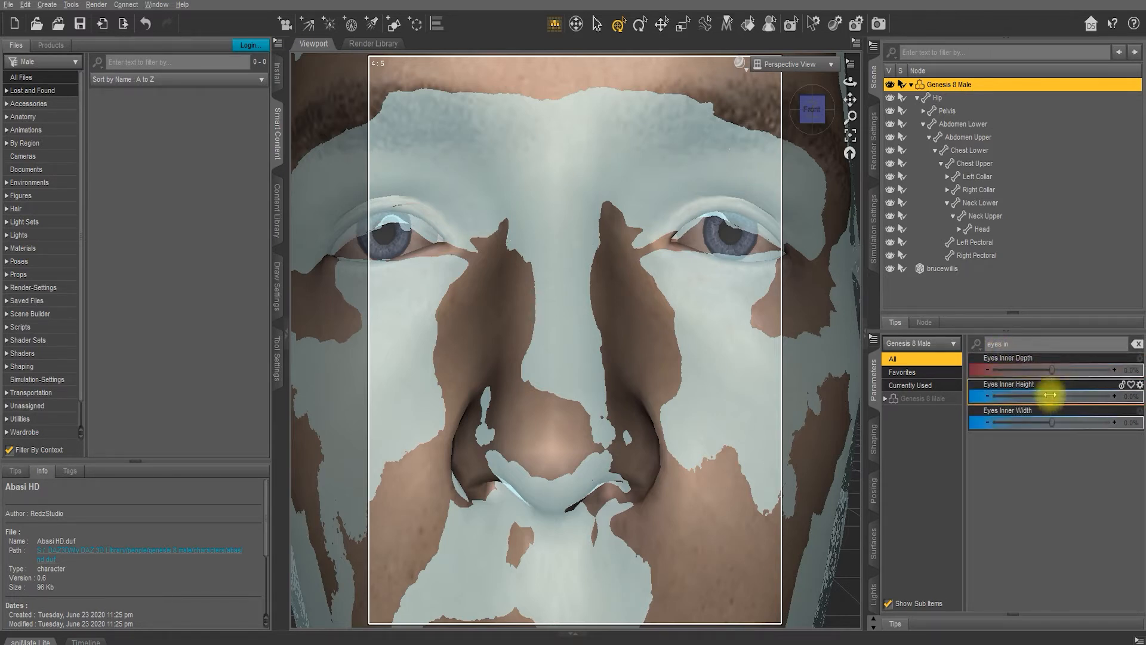
{"action": "left_click_drag", "start_coordinate": [1053, 422], "coordinate": [1074, 390]}
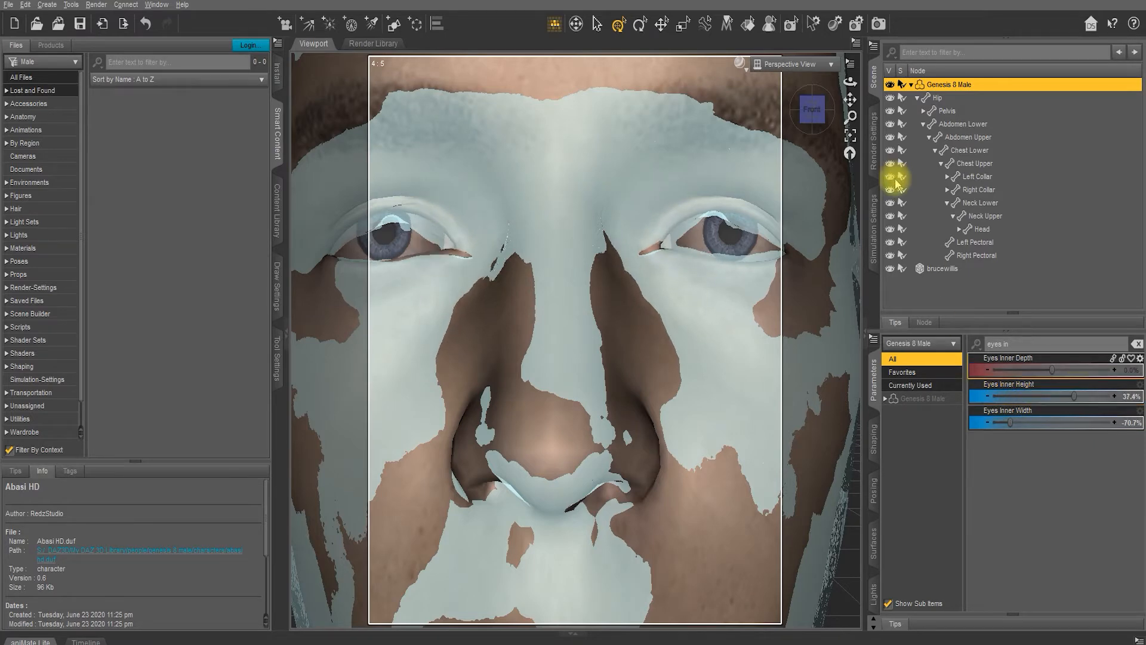
Bring the head back into view in left profile to check the scan's fit, and select the brucewillis scan
{"action": "left_click", "coordinate": [817, 114]}
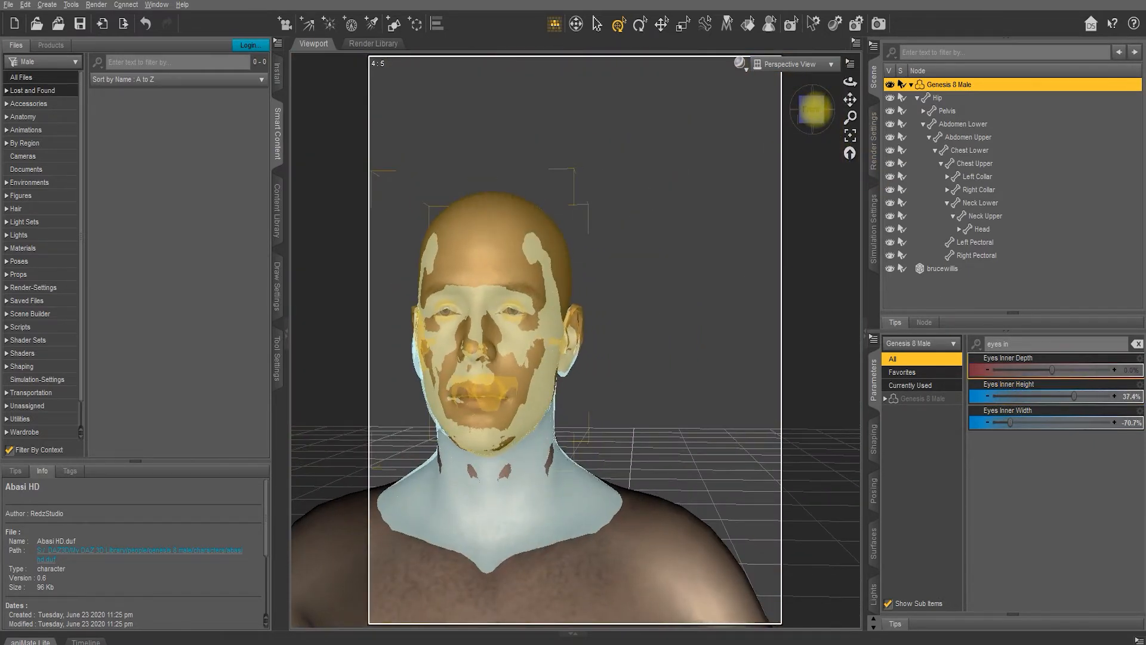
{"action": "left_click", "coordinate": [816, 119]}
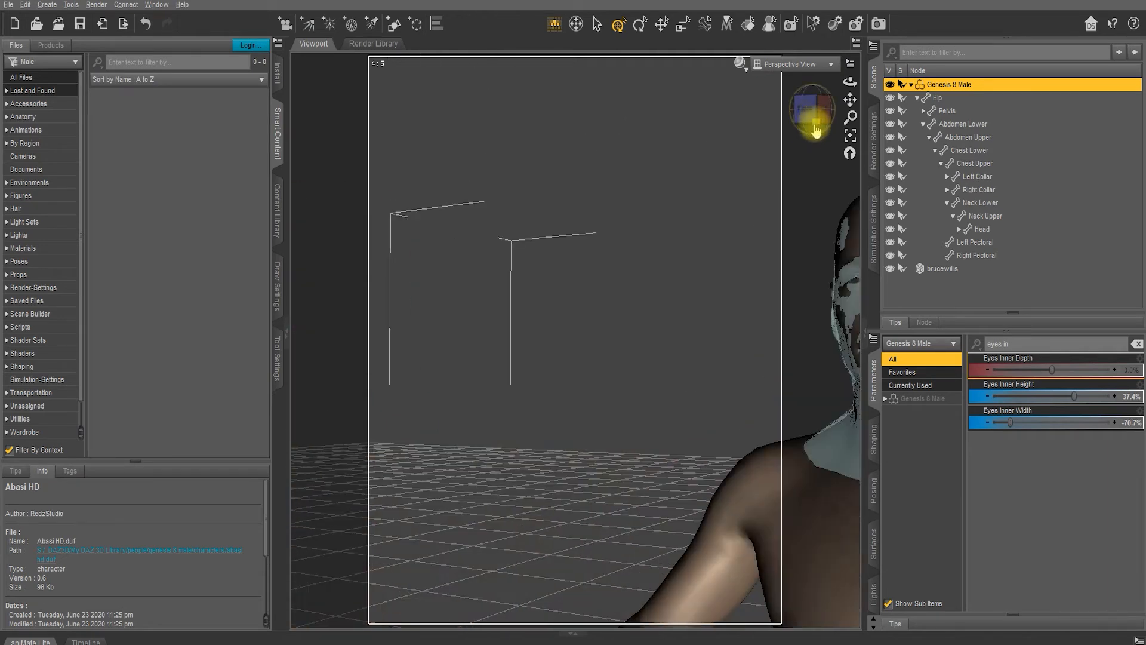
{"action": "left_click", "coordinate": [816, 130]}
{"action": "left_click", "coordinate": [935, 269]}
{"action": "key", "text": "ctrl+a"}
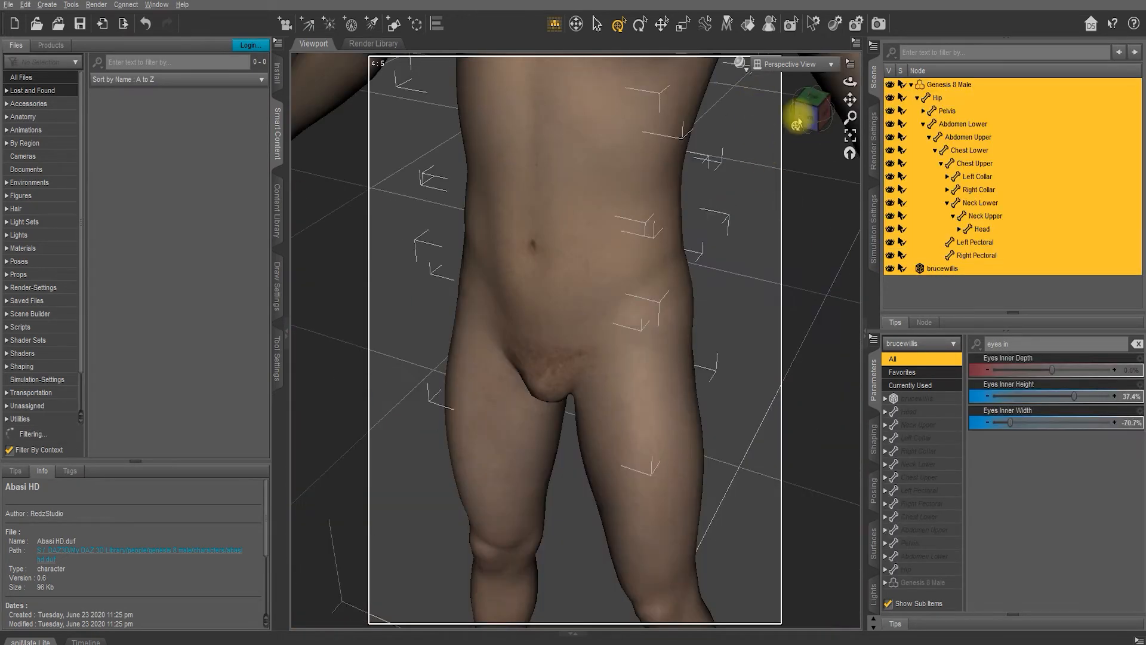
{"action": "left_click_drag", "start_coordinate": [815, 113], "coordinate": [850, 115]}
{"action": "left_click", "coordinate": [518, 186]}
{"action": "left_click", "coordinate": [814, 110]}
{"action": "left_click", "coordinate": [650, 537]}
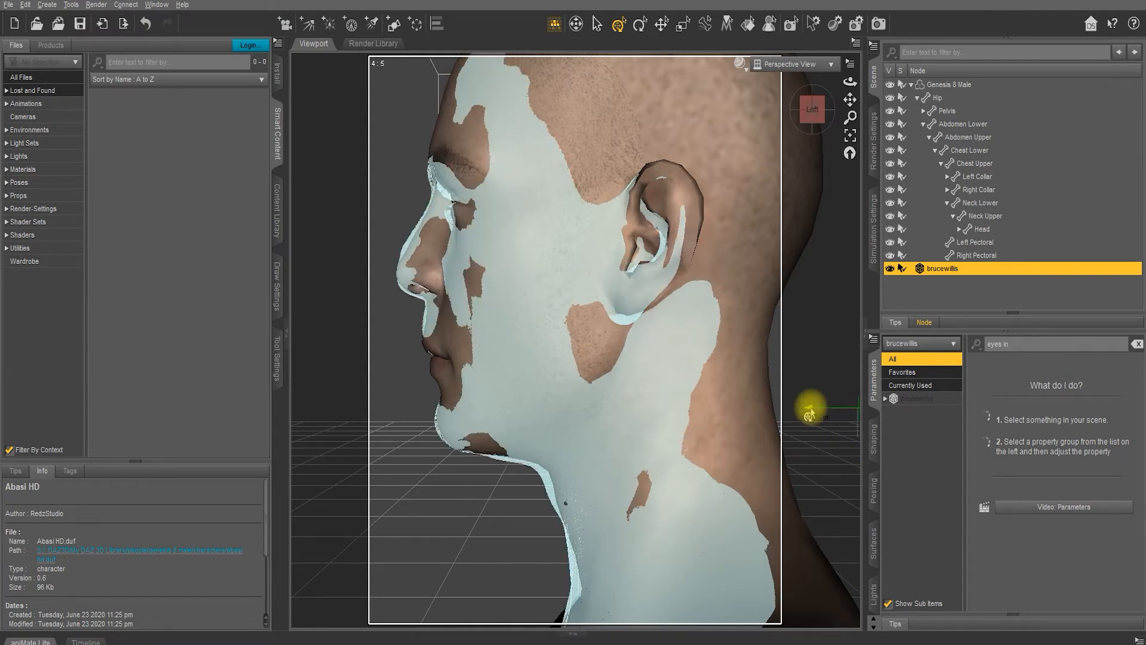
Shift the brucewillis scan slightly back along the Z axis and check its fit from the front
{"action": "left_click_drag", "start_coordinate": [810, 408], "coordinate": [814, 408]}
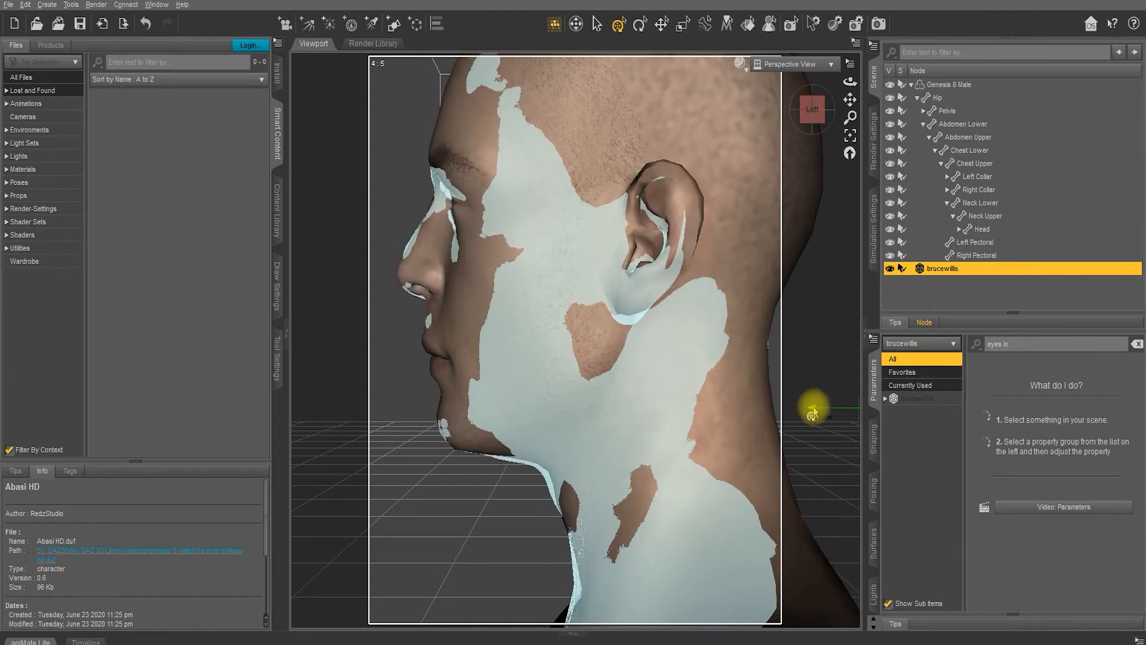
{"action": "left_click", "coordinate": [818, 114]}
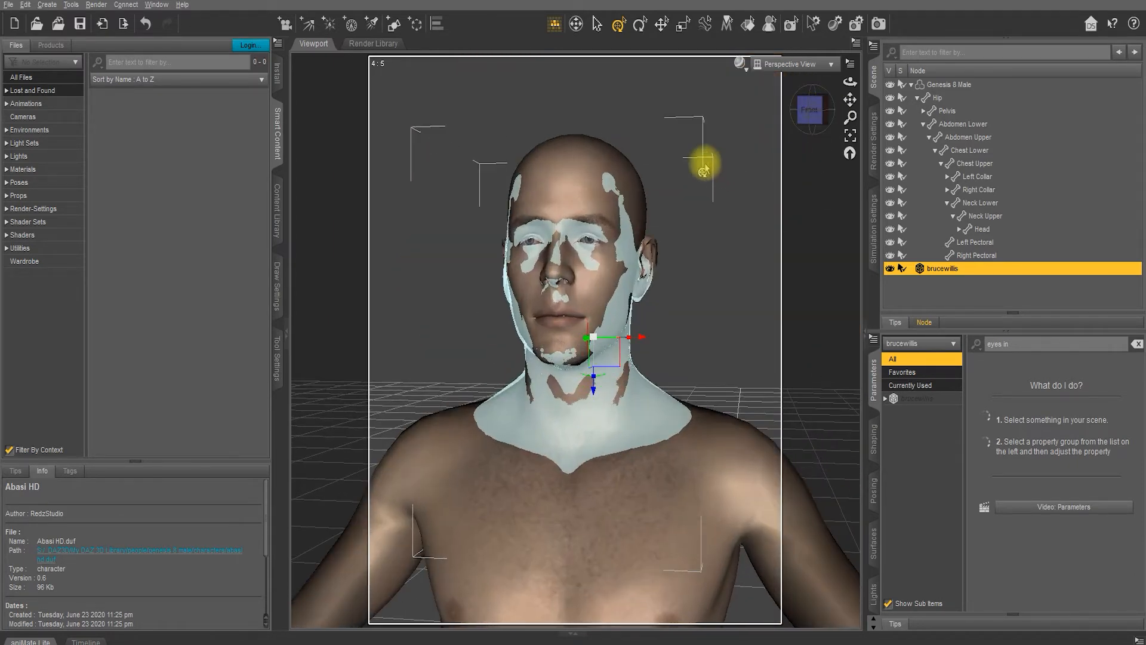
{"action": "left_click", "coordinate": [749, 134]}
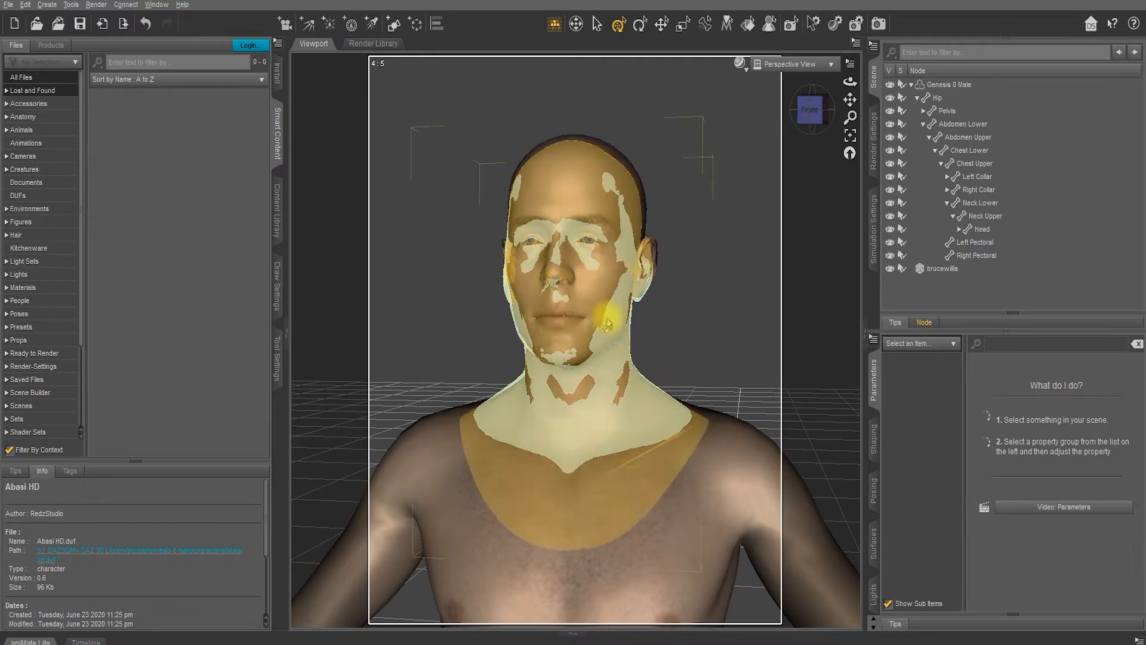
{"action": "left_click", "coordinate": [644, 394]}
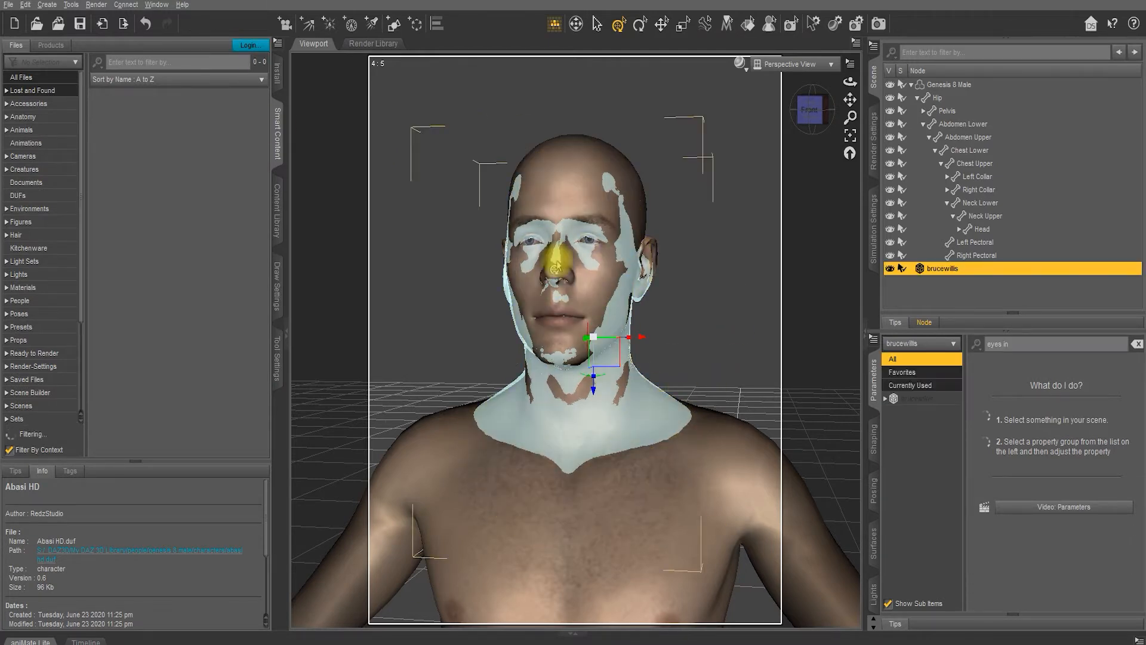
Export the Genesis 8 Male as the OBJ file g8m in the BruceWillis folder with the current custom export options
{"action": "left_click", "coordinate": [505, 523]}
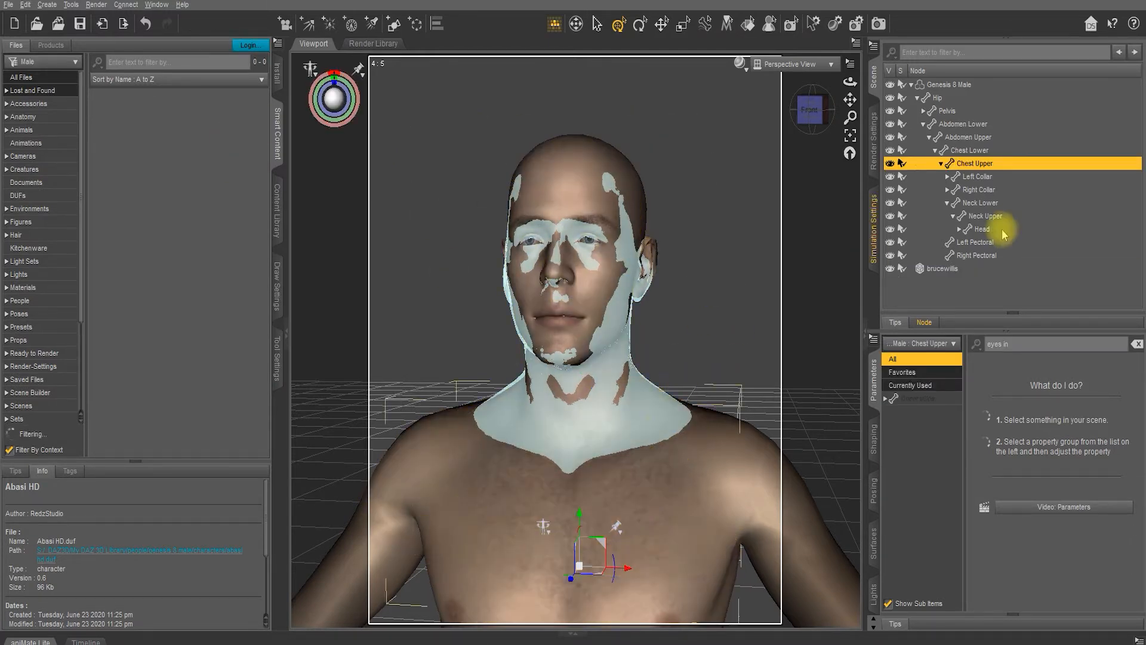
{"action": "left_click", "coordinate": [949, 84]}
{"action": "left_click", "coordinate": [16, 5]}
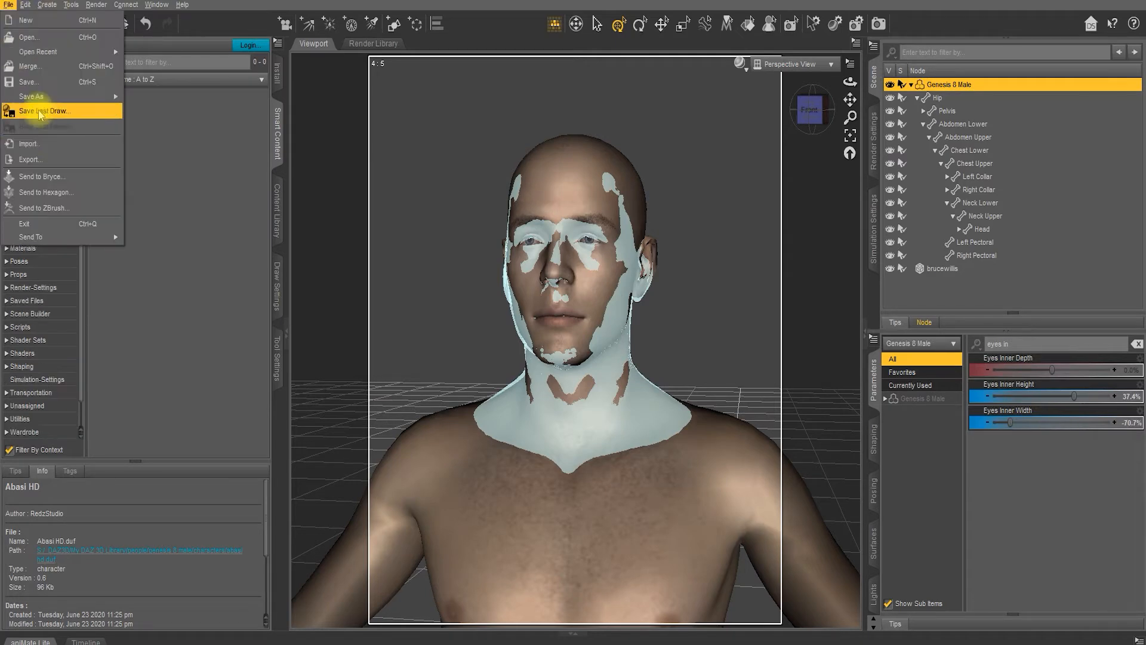
{"action": "left_click", "coordinate": [35, 156]}
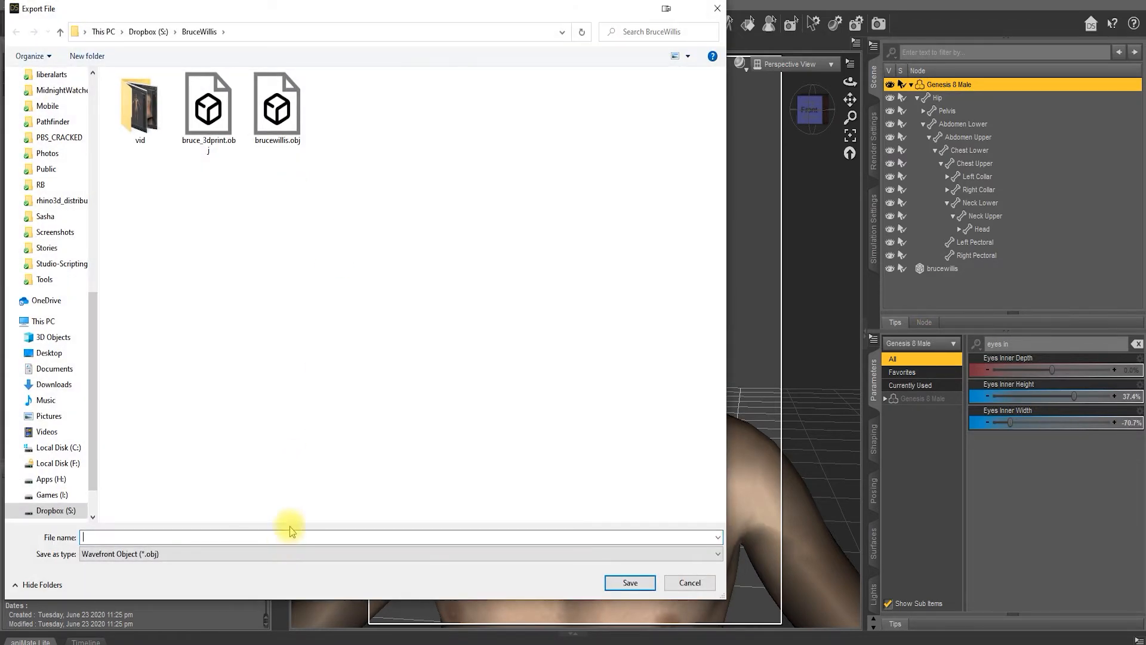
{"action": "type", "text": "g8m"}
{"action": "key", "text": "Return"}
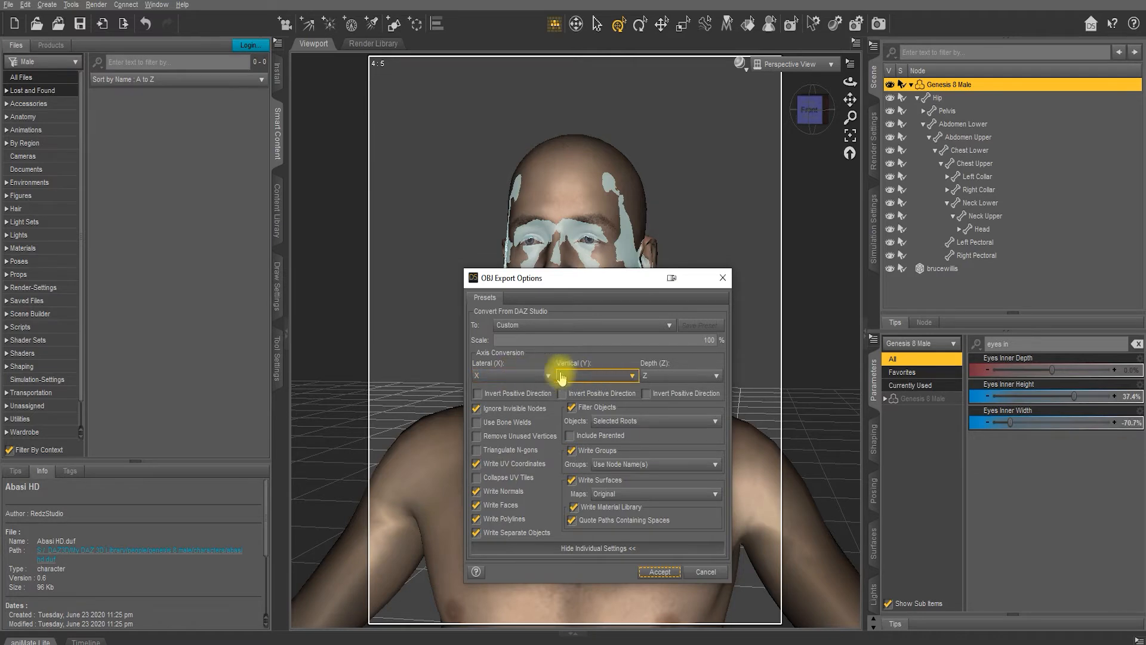
{"action": "left_click", "coordinate": [659, 571]}
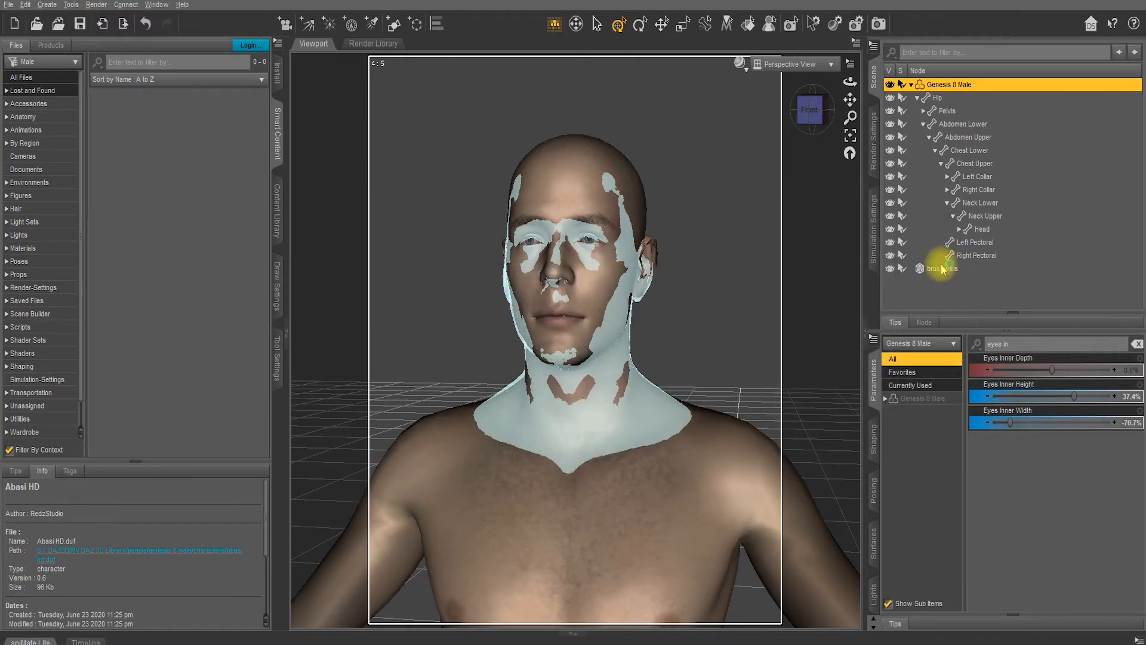
Export the brucewillis scan as the OBJ file bruceobj1 in the same folder with the same export options
{"action": "left_click", "coordinate": [942, 269]}
{"action": "left_click", "coordinate": [9, 4]}
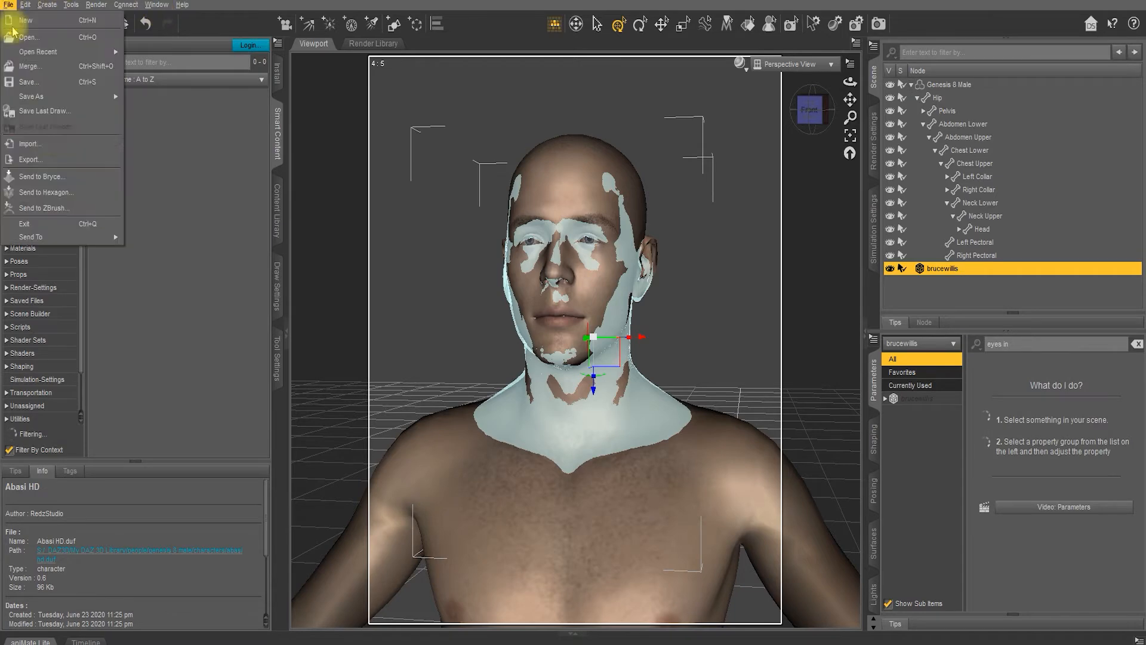
{"action": "left_click", "coordinate": [42, 155]}
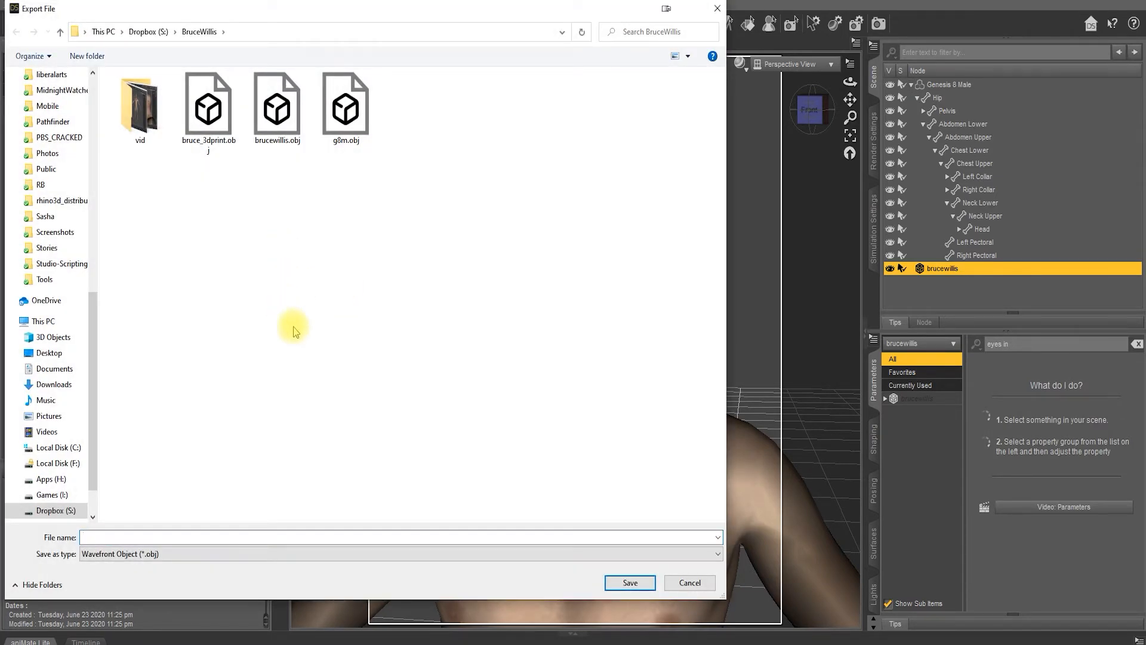
{"action": "type", "text": "br"}
{"action": "type", "text": "uceonly"}
{"action": "key", "text": "Return"}
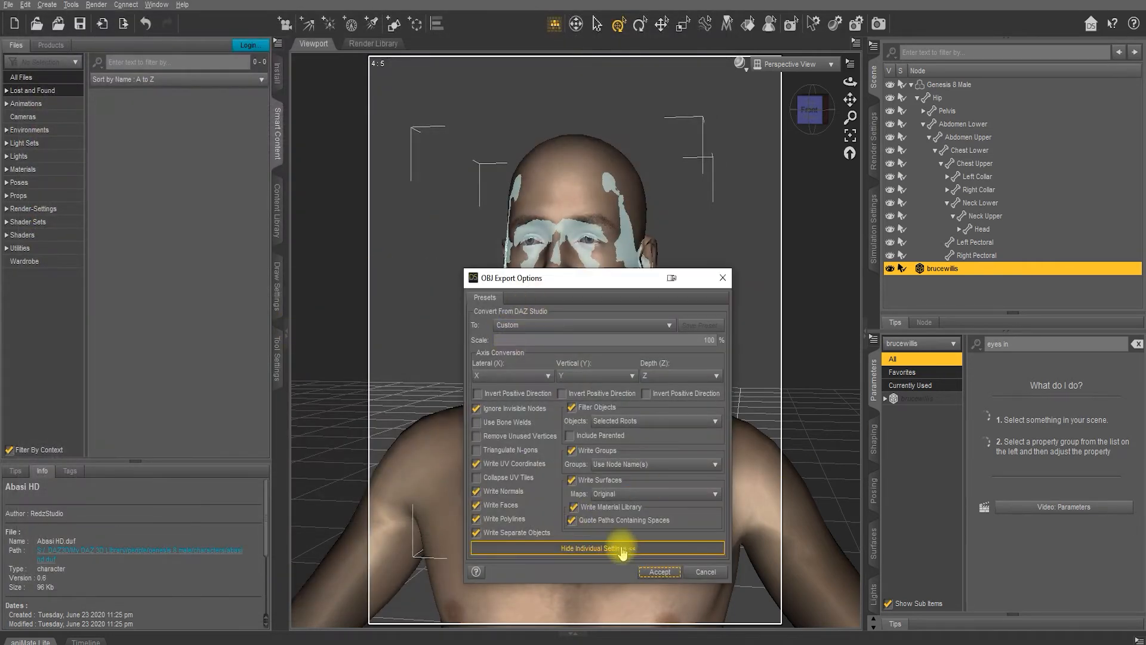
{"action": "left_click", "coordinate": [657, 572]}
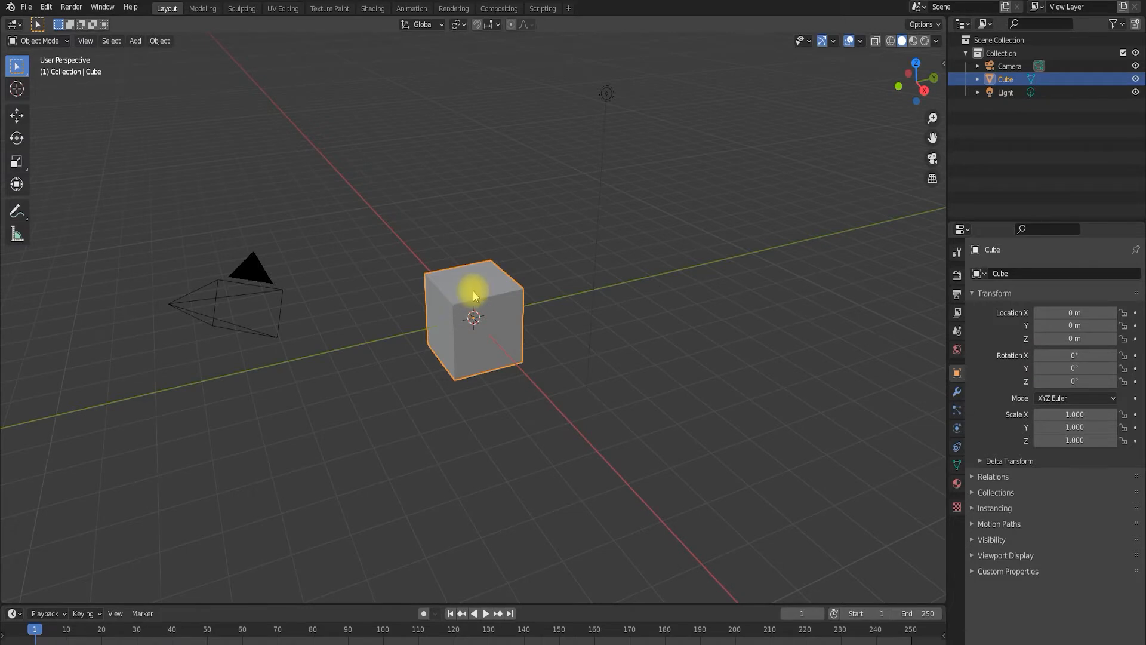
Switch to Blender, delete the default cube and import g8m.obj from S:\BruceWillis with Keep Vert Order enabled
{"action": "key", "text": "Delete"}
{"action": "left_click", "coordinate": [26, 7]}
{"action": "mouse_move", "coordinate": [61, 185]}
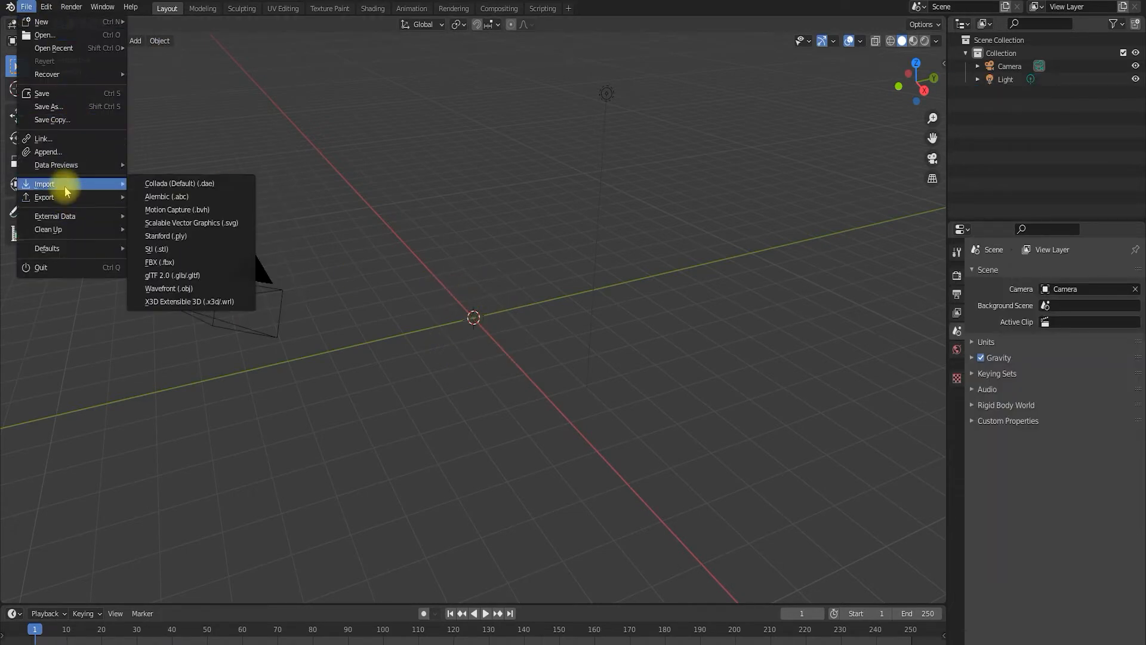
{"action": "left_click", "coordinate": [255, 286]}
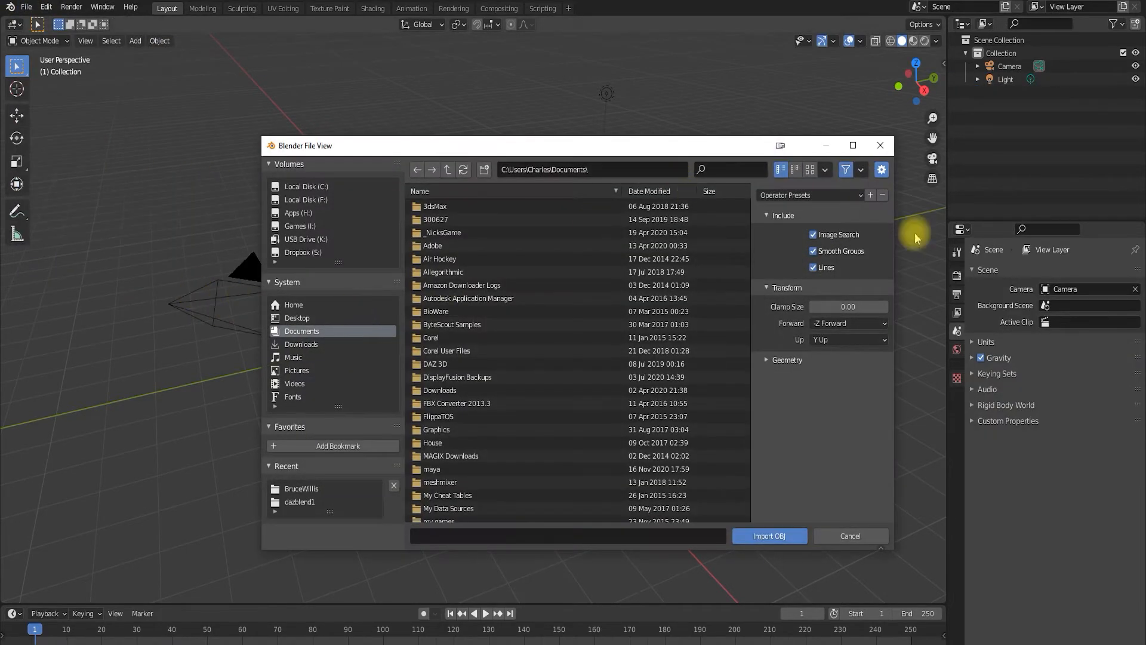
{"action": "left_click", "coordinate": [617, 172]}
{"action": "type", "text": "S:\\BruceWillis"}
{"action": "key", "text": "Return"}
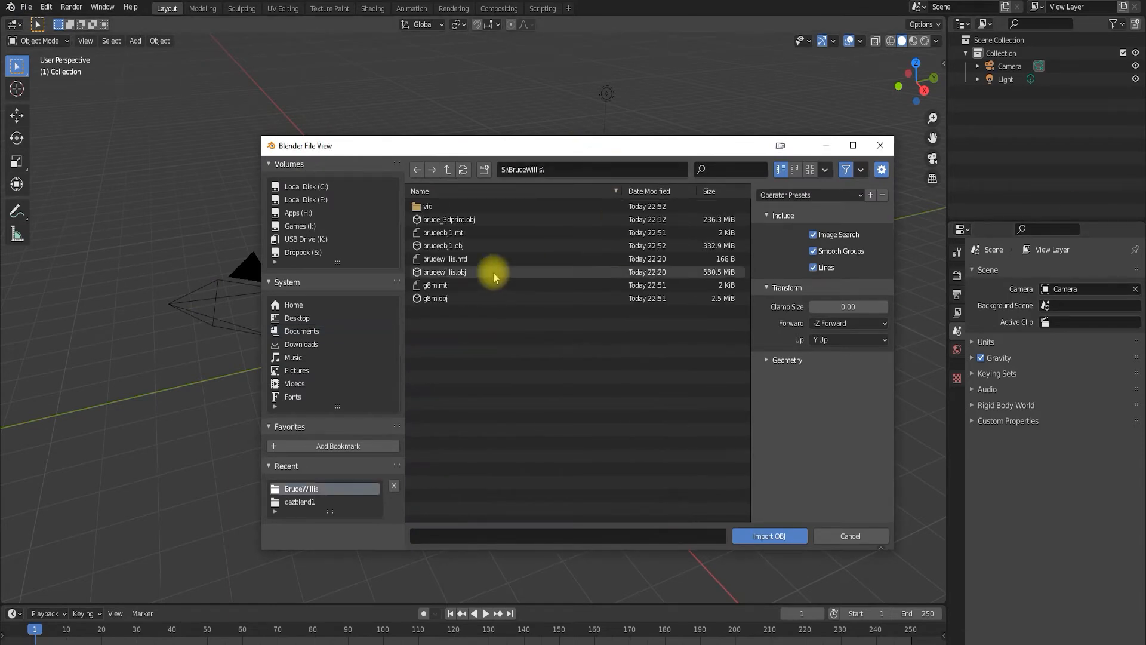
{"action": "left_click", "coordinate": [444, 299]}
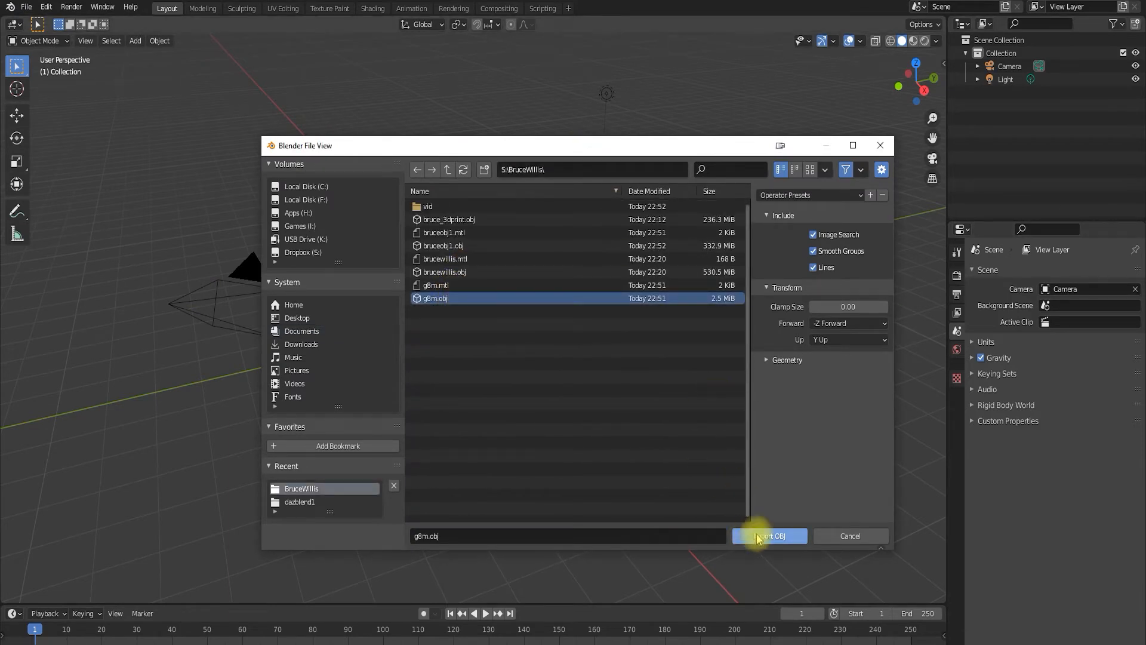
{"action": "left_click", "coordinate": [767, 359]}
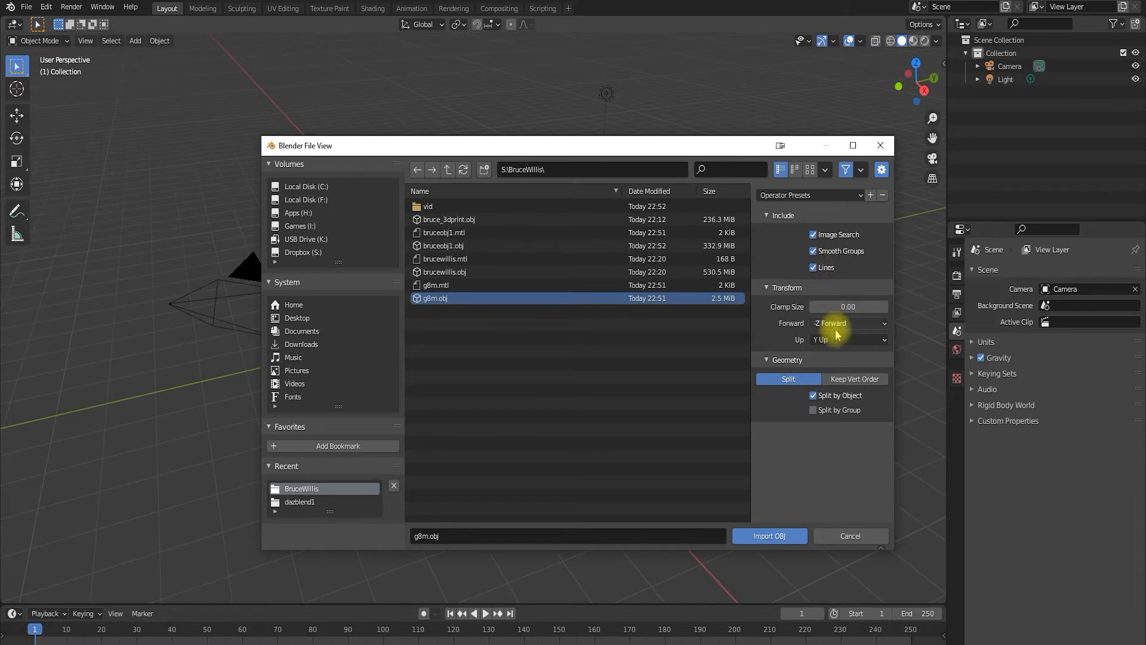
{"action": "left_click", "coordinate": [841, 377]}
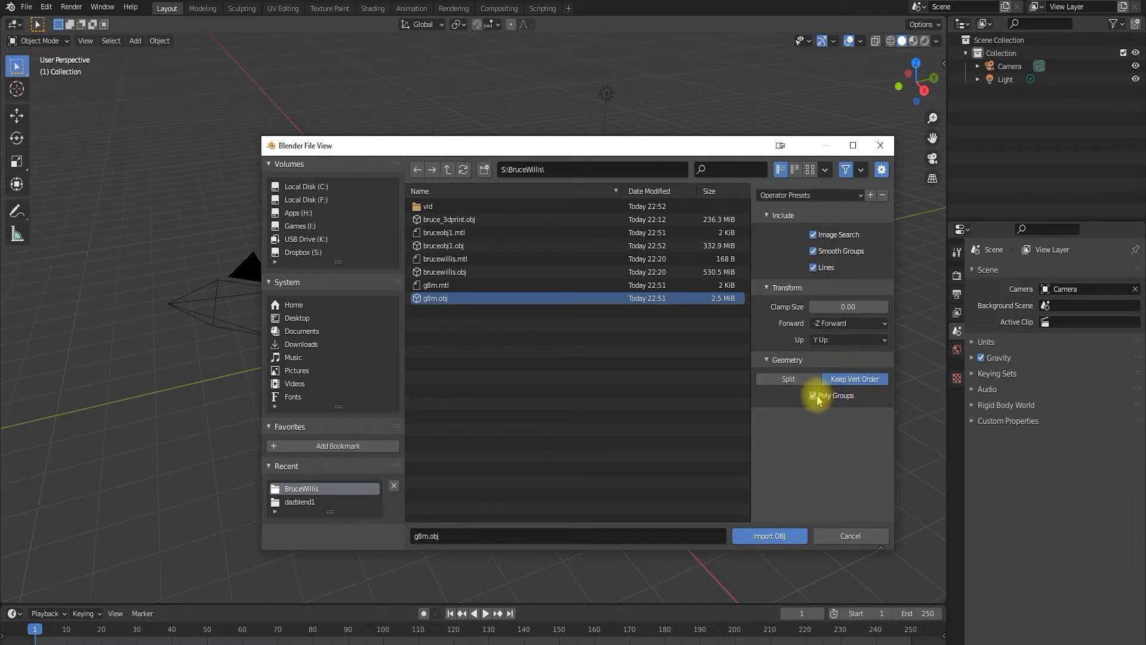
{"action": "left_click", "coordinate": [779, 534]}
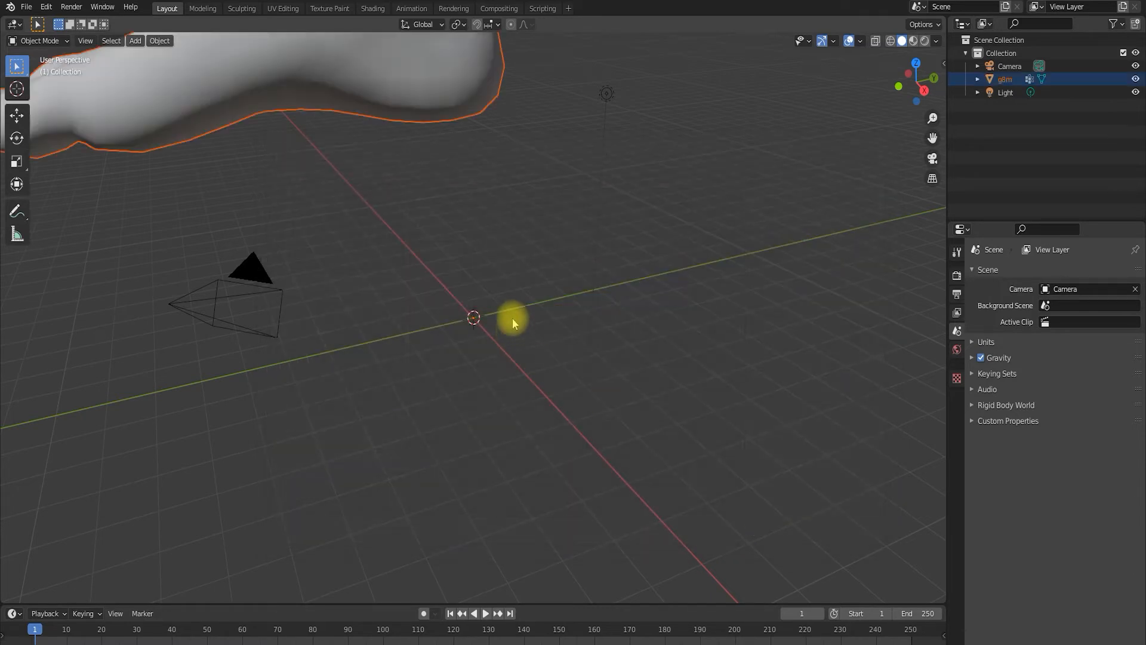
Bring the whole imported g8m figure into view from the front and look it over
{"action": "middle_click_drag", "start_coordinate": [708, 152], "coordinate": [696, 197]}
{"action": "right_click", "coordinate": [696, 197]}
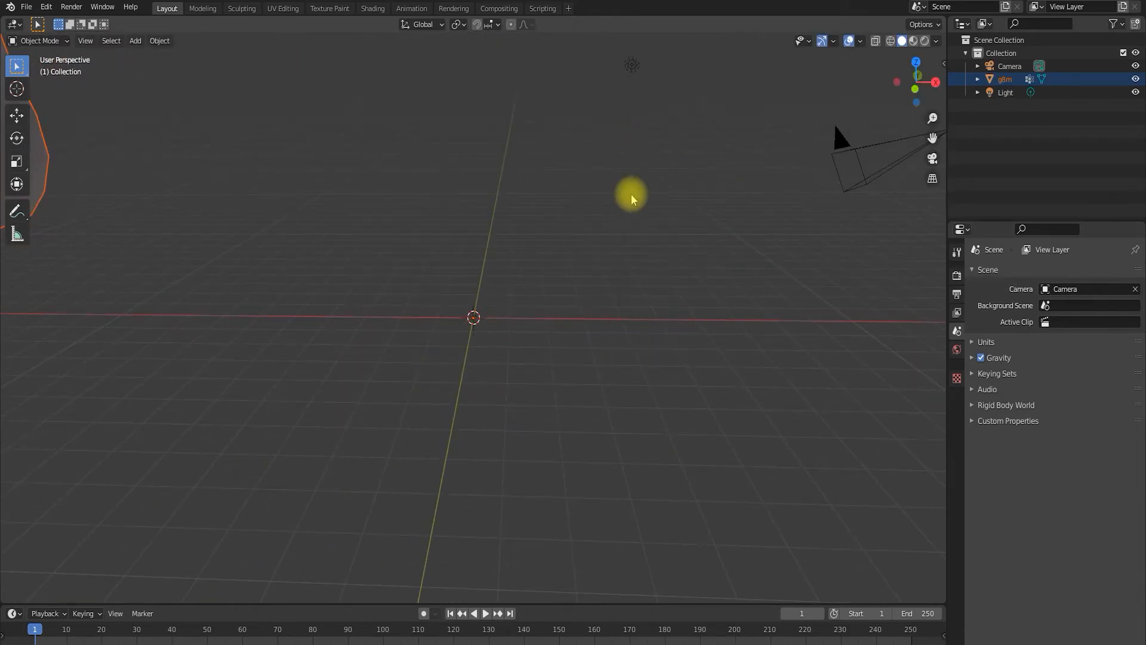
{"action": "scroll", "coordinate": [628, 215], "scroll_direction": "down", "scroll_amount": 10}
{"action": "scroll", "coordinate": [628, 229], "scroll_direction": "down", "scroll_amount": 7}
{"action": "middle_click_drag", "start_coordinate": [552, 150], "coordinate": [547, 178]}
{"action": "key", "text": "shift+w"}
{"action": "key", "text": "Escape"}
{"action": "middle_click_drag", "start_coordinate": [546, 177], "coordinate": [578, 448], "text": "shift"}
{"action": "scroll", "coordinate": [563, 229], "scroll_direction": "up", "scroll_amount": 1}
{"action": "scroll", "coordinate": [651, 229], "scroll_direction": "up", "scroll_amount": 3}
{"action": "middle_click_drag", "start_coordinate": [650, 230], "coordinate": [614, 238]}
{"action": "scroll", "coordinate": [623, 222], "scroll_direction": "down", "scroll_amount": 5}
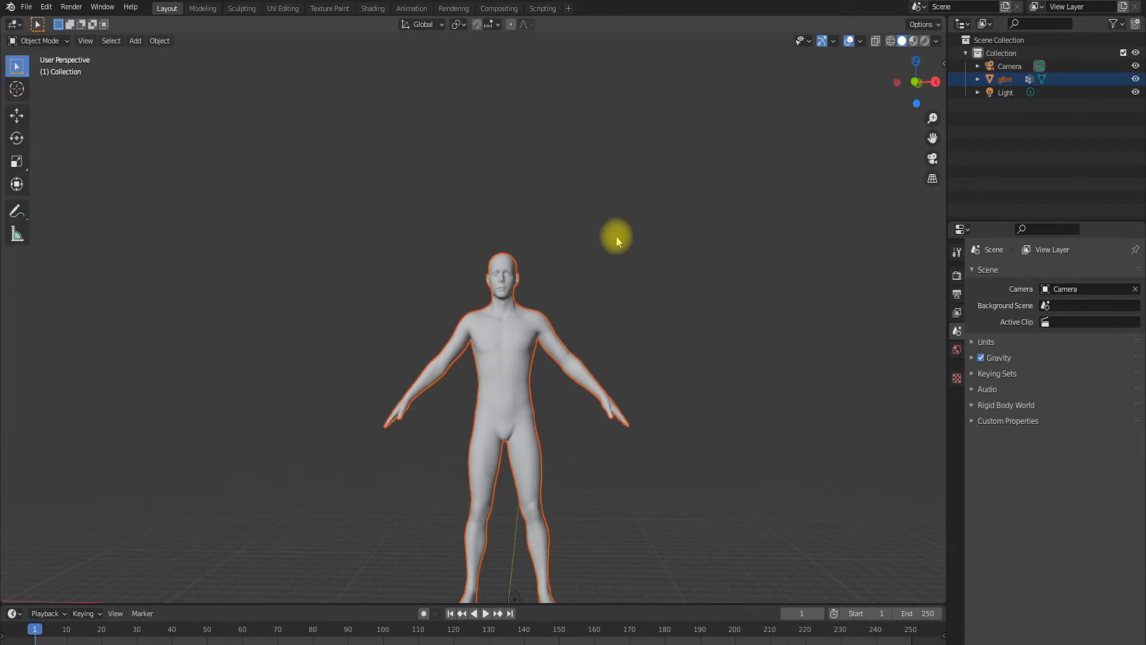
Import bruceobj1.obj from S:\BruceWillis with Keep Vert Order enabled
{"action": "left_click", "coordinate": [28, 8]}
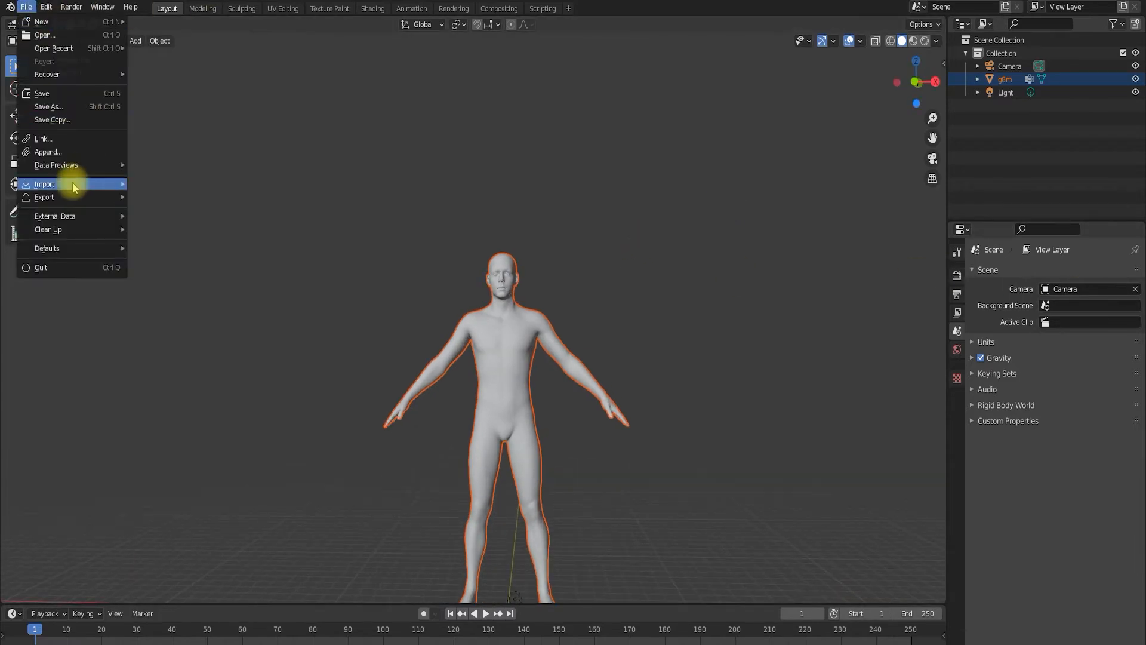
{"action": "mouse_move", "coordinate": [72, 183]}
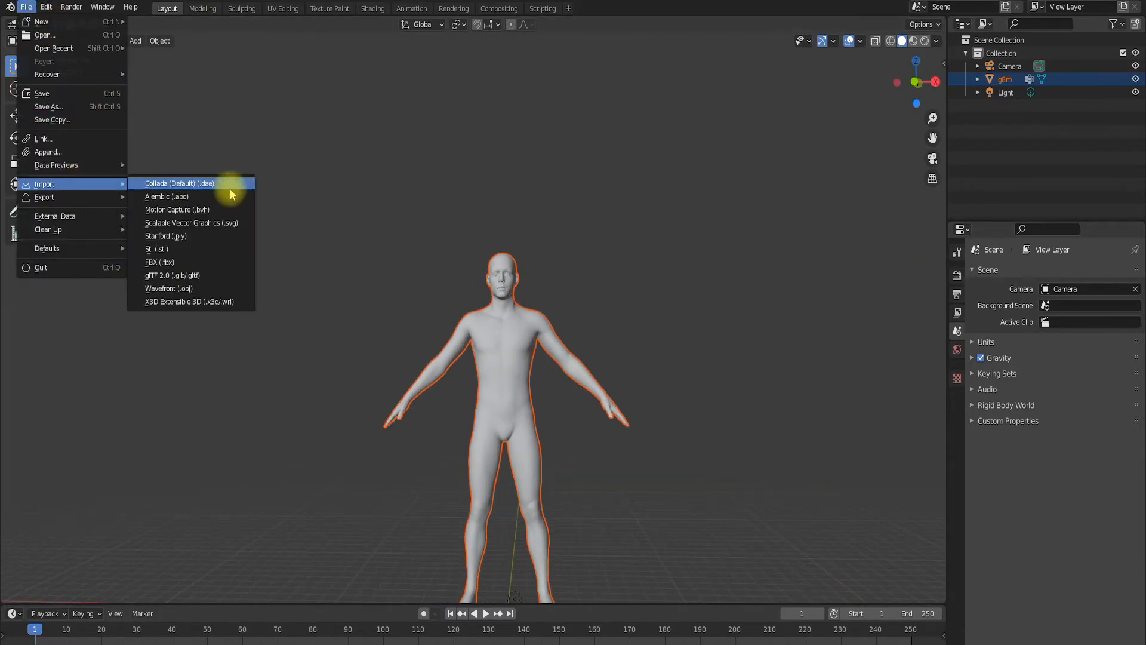
{"action": "left_click", "coordinate": [211, 289]}
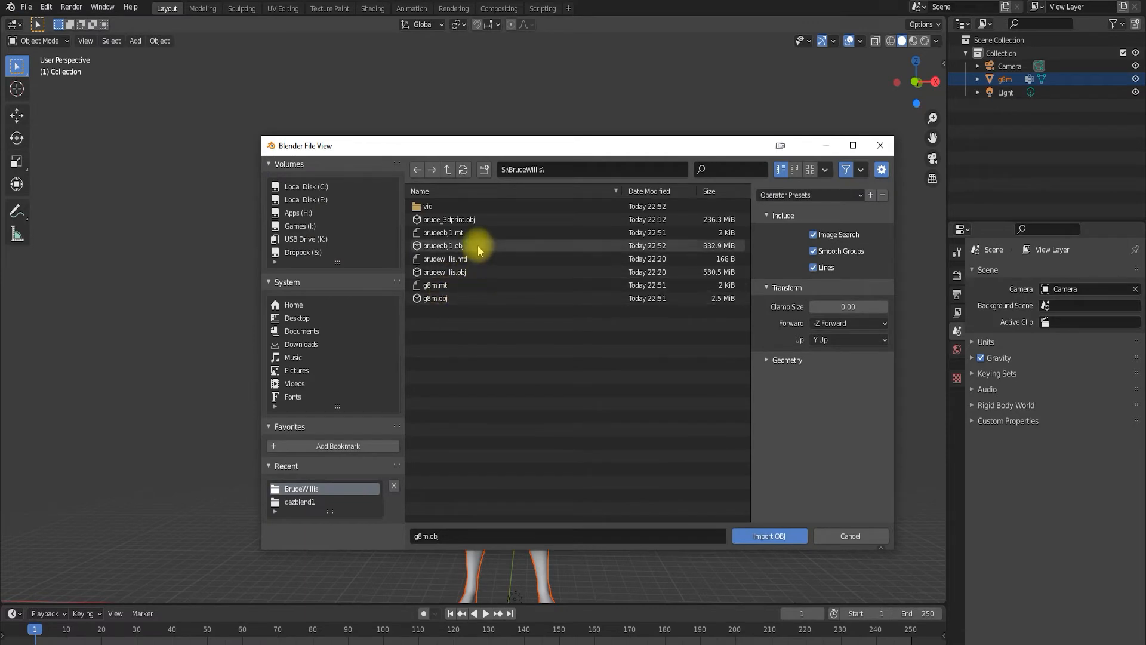
{"action": "left_click", "coordinate": [468, 245]}
{"action": "left_click", "coordinate": [779, 361]}
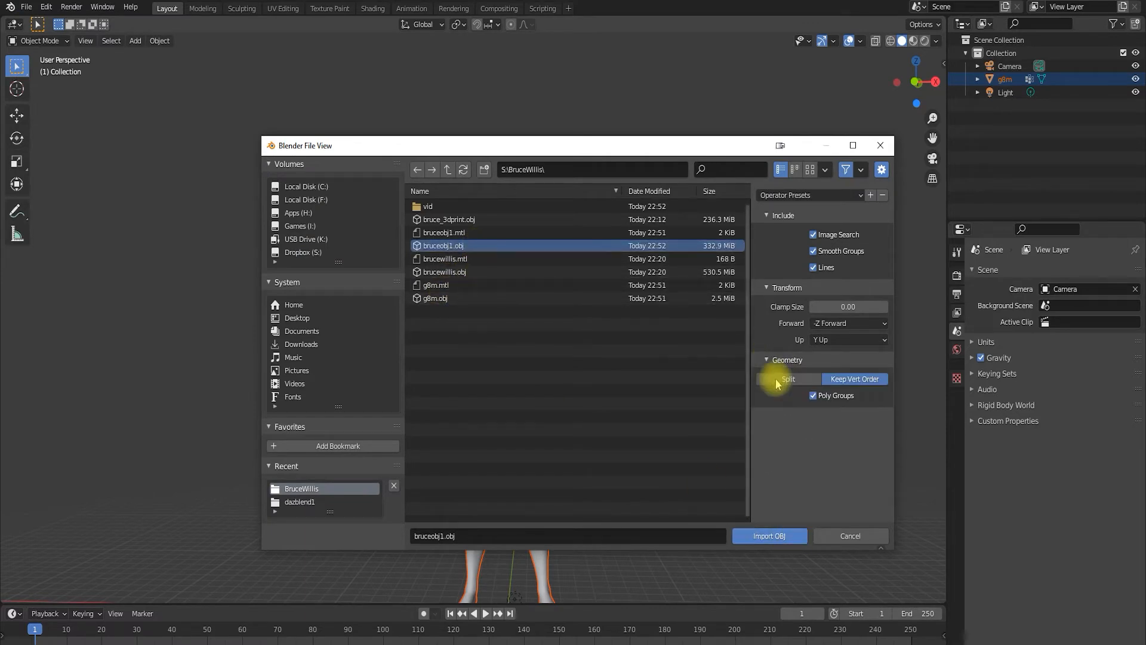
{"action": "left_click", "coordinate": [769, 535]}
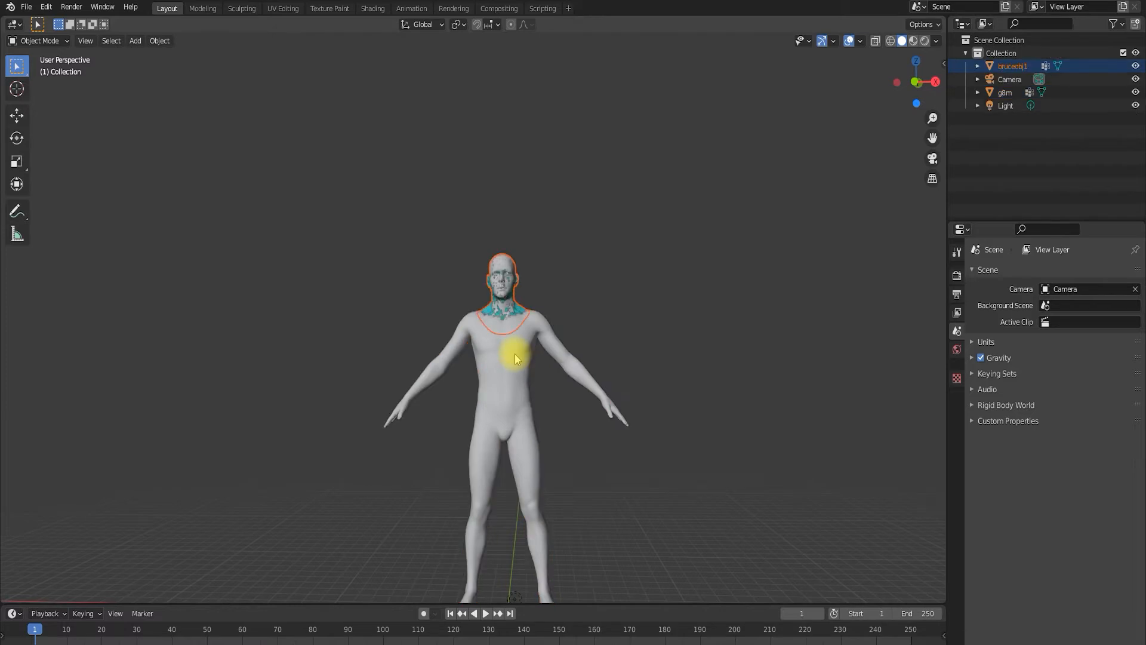
Select the g8m figure and open its mesh in Edit Mode with Material Preview shading to inspect the head against the scan
{"action": "middle_click_drag", "start_coordinate": [540, 340], "coordinate": [554, 346]}
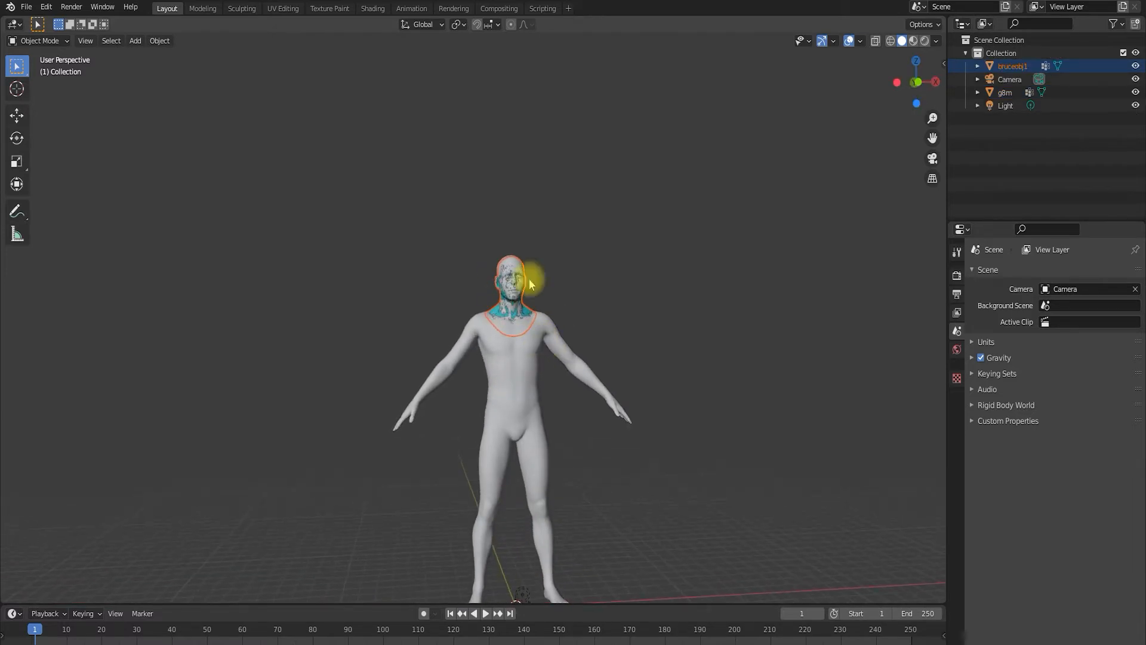
{"action": "left_click_drag", "start_coordinate": [933, 117], "coordinate": [637, 376]}
{"action": "middle_click_drag", "start_coordinate": [708, 165], "coordinate": [704, 167]}
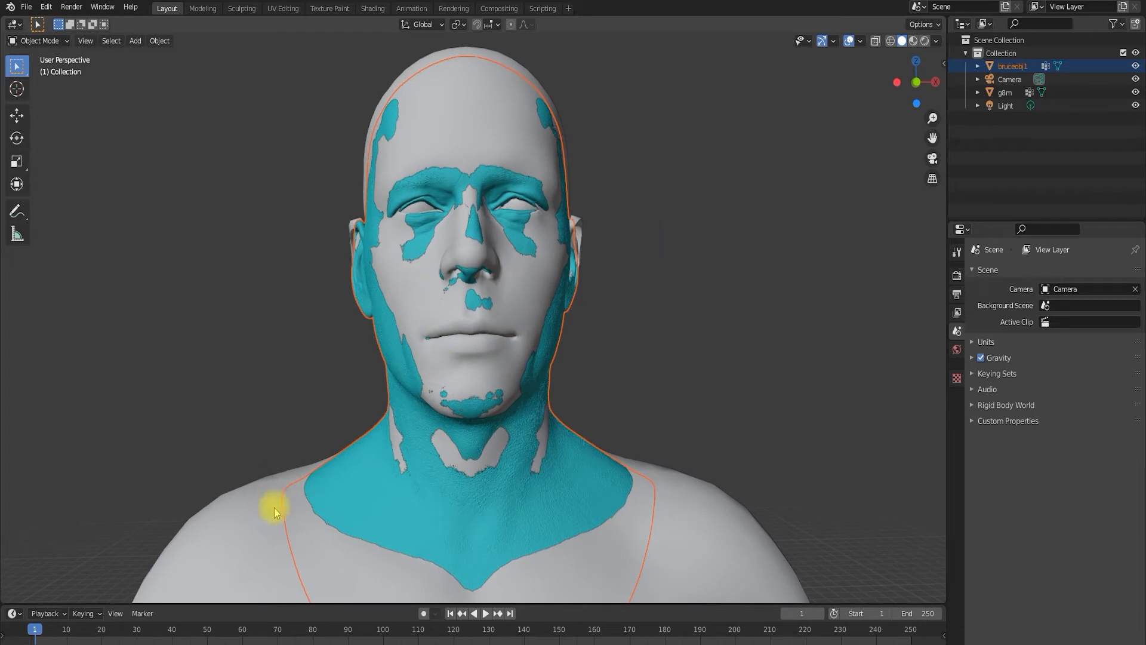
{"action": "left_click", "coordinate": [231, 517]}
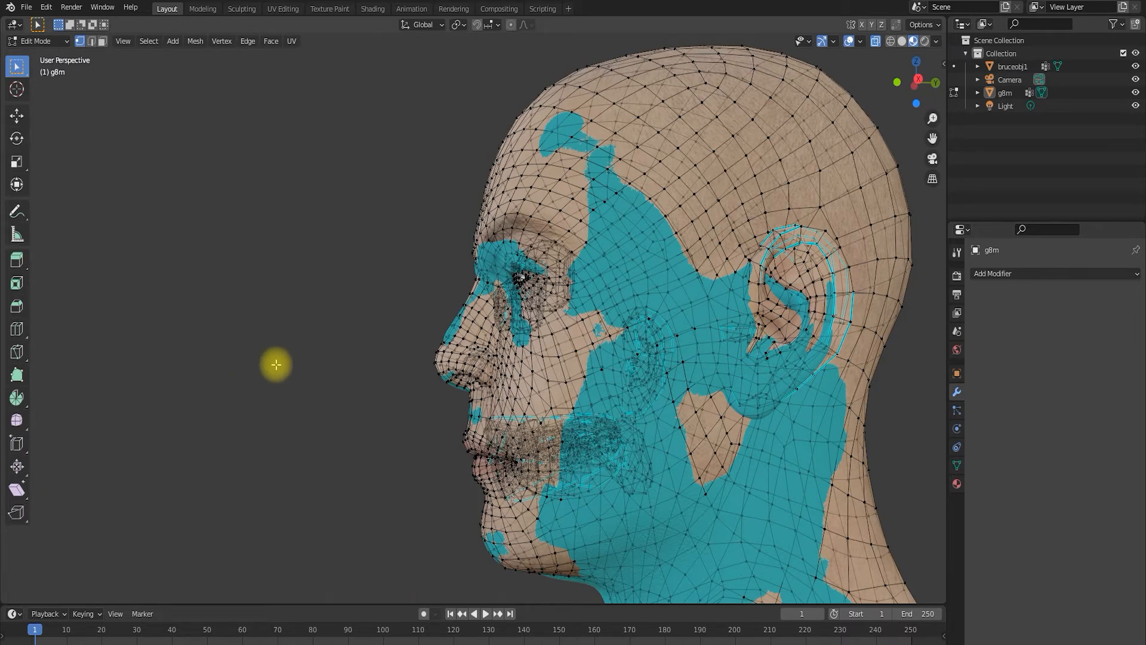
{"action": "middle_click_drag", "start_coordinate": [289, 324], "coordinate": [384, 308]}
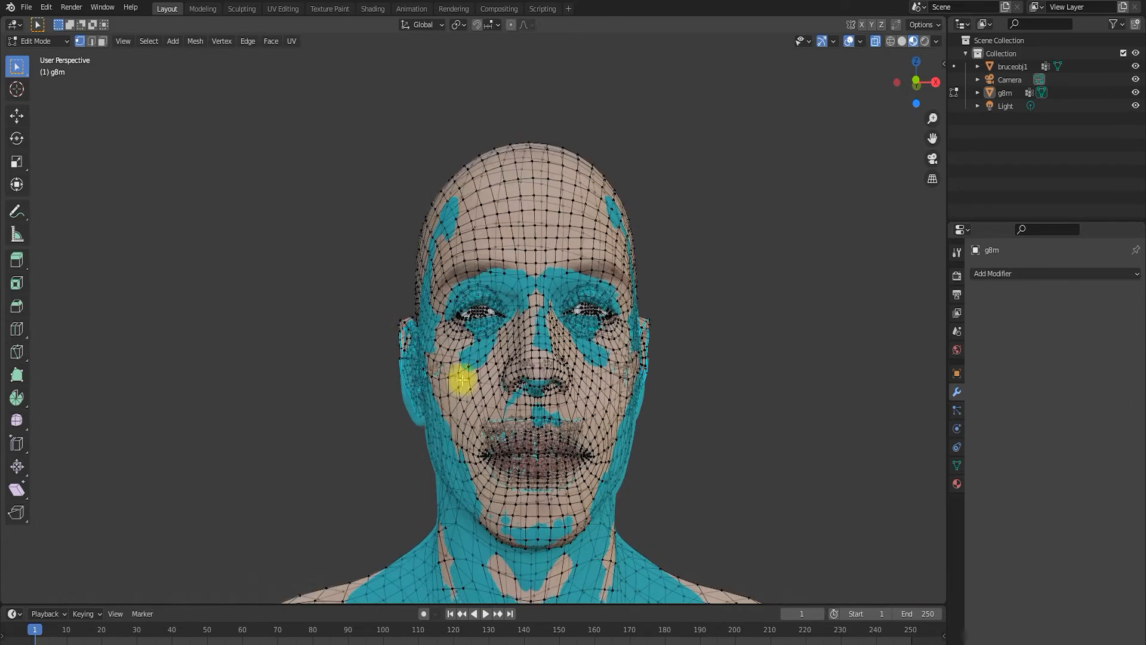
{"action": "middle_click_drag", "start_coordinate": [462, 379], "coordinate": [869, 233]}
Select the g8m vertices assigned to the Face, Lips and Torso materials
{"action": "left_click", "coordinate": [956, 483]}
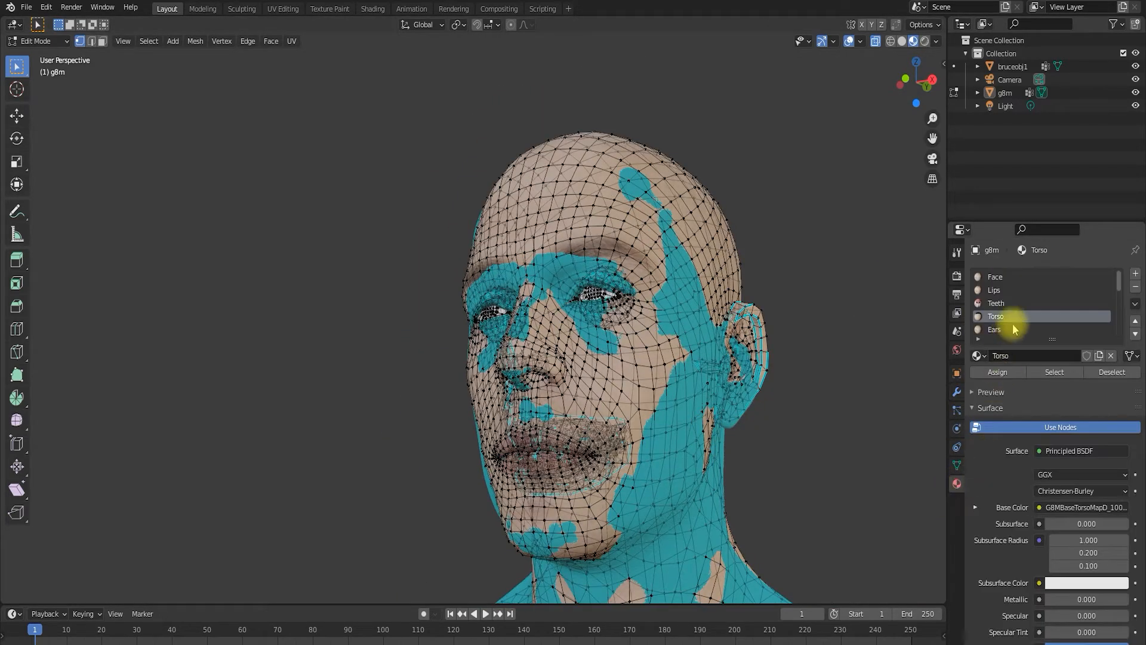
{"action": "left_click", "coordinate": [993, 277]}
{"action": "left_click", "coordinate": [1055, 372]}
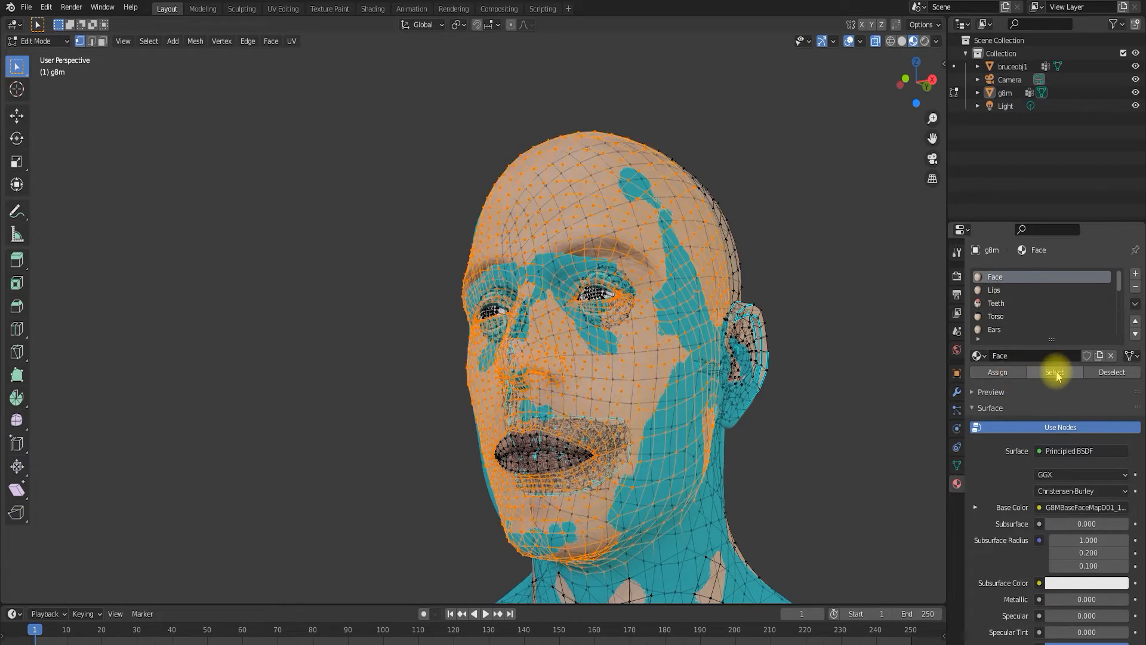
{"action": "left_click", "coordinate": [994, 290]}
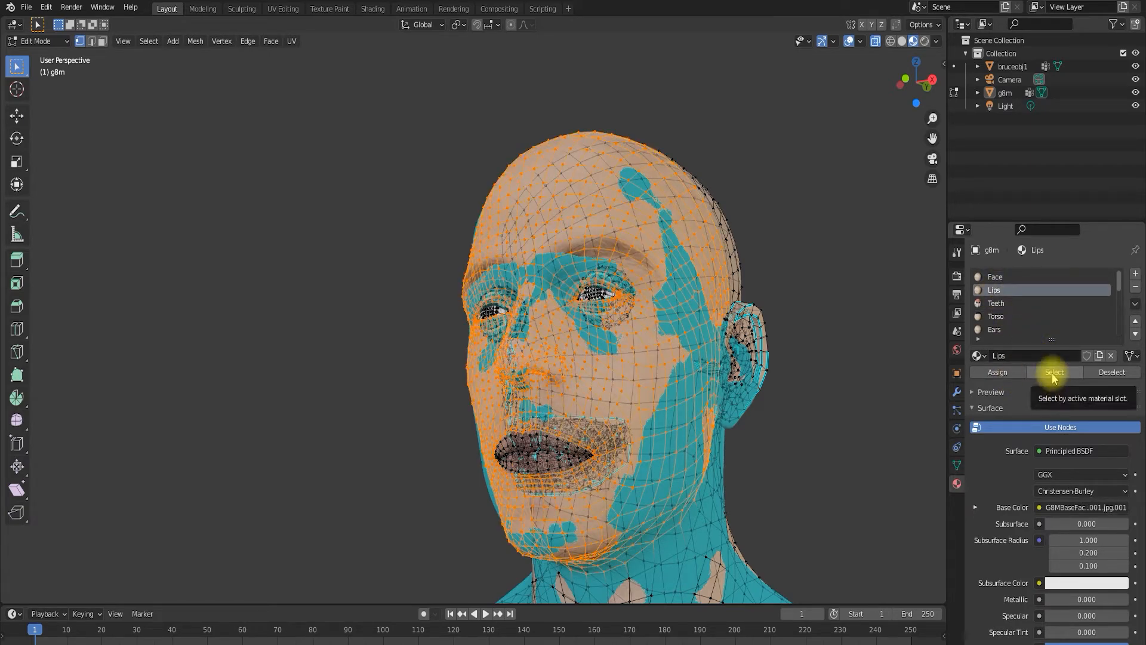
{"action": "left_click", "coordinate": [1055, 375]}
{"action": "left_click", "coordinate": [995, 316]}
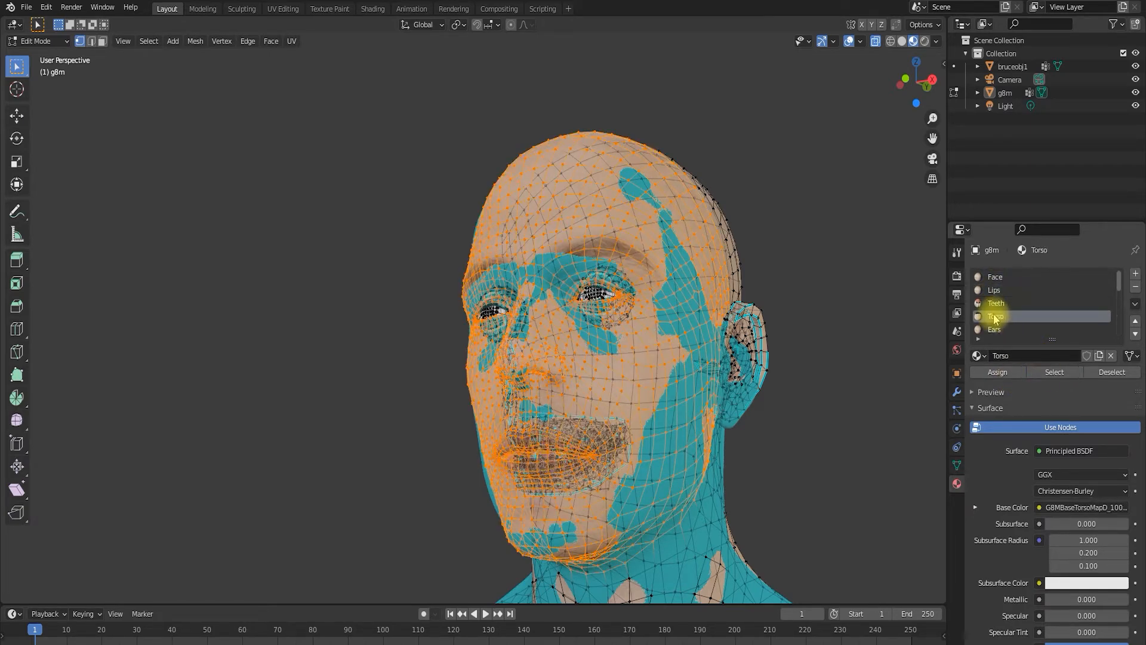
{"action": "left_click", "coordinate": [1049, 374]}
Deselect the figure's torso, arm and leg vertices below the shoulders, keeping the head and neck selected
{"action": "scroll", "coordinate": [737, 385], "scroll_direction": "down", "scroll_amount": 3}
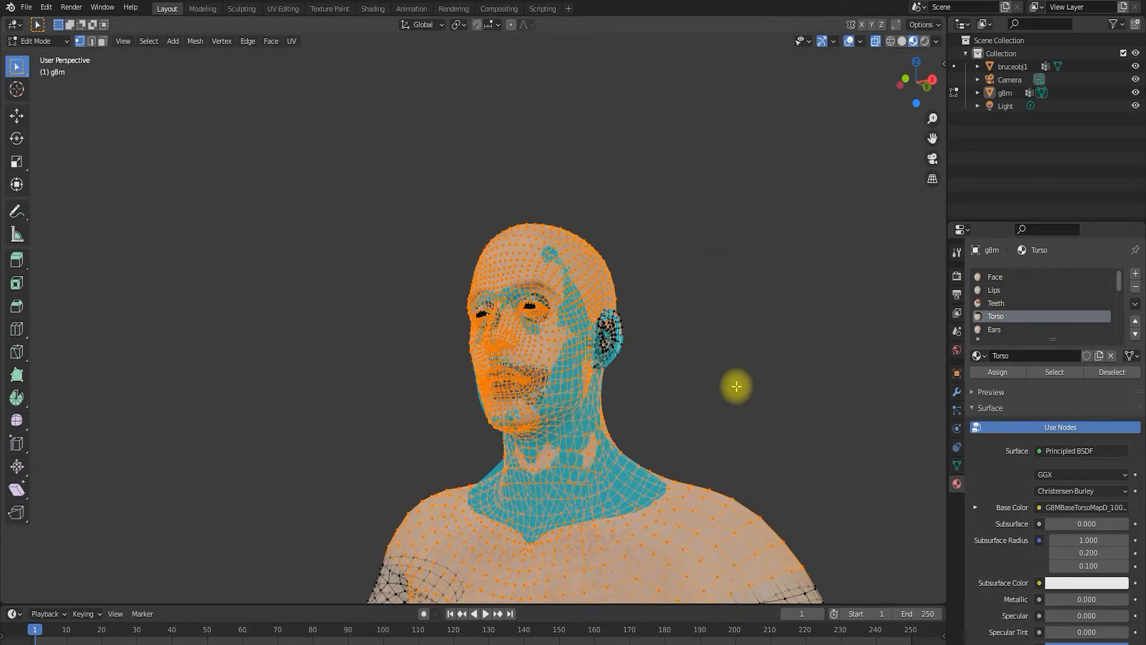
{"action": "scroll", "coordinate": [731, 390], "scroll_direction": "down", "scroll_amount": 4}
{"action": "scroll", "coordinate": [686, 298], "scroll_direction": "down", "scroll_amount": 3}
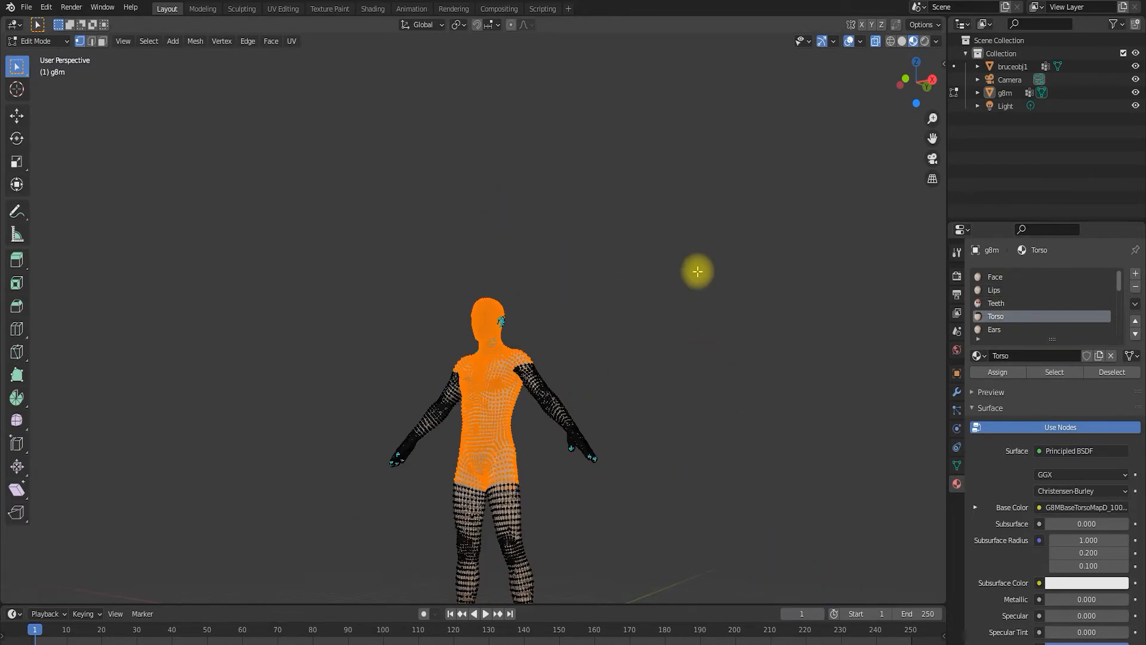
{"action": "scroll", "coordinate": [621, 322], "scroll_direction": "up", "scroll_amount": 2}
{"action": "mouse_move", "coordinate": [622, 321]}
{"action": "middle_mouse_down"}
{"action": "mouse_move", "coordinate": [609, 328]}
{"action": "mouse_move", "coordinate": [629, 334]}
{"action": "middle_mouse_up"}
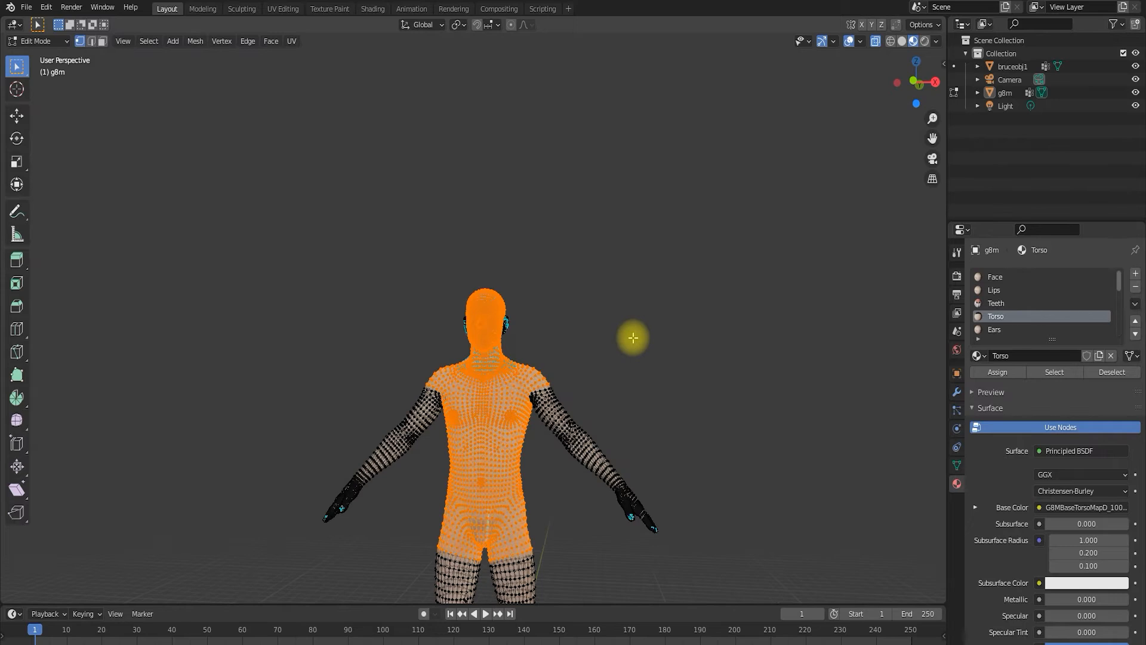
{"action": "left_click", "coordinate": [876, 42]}
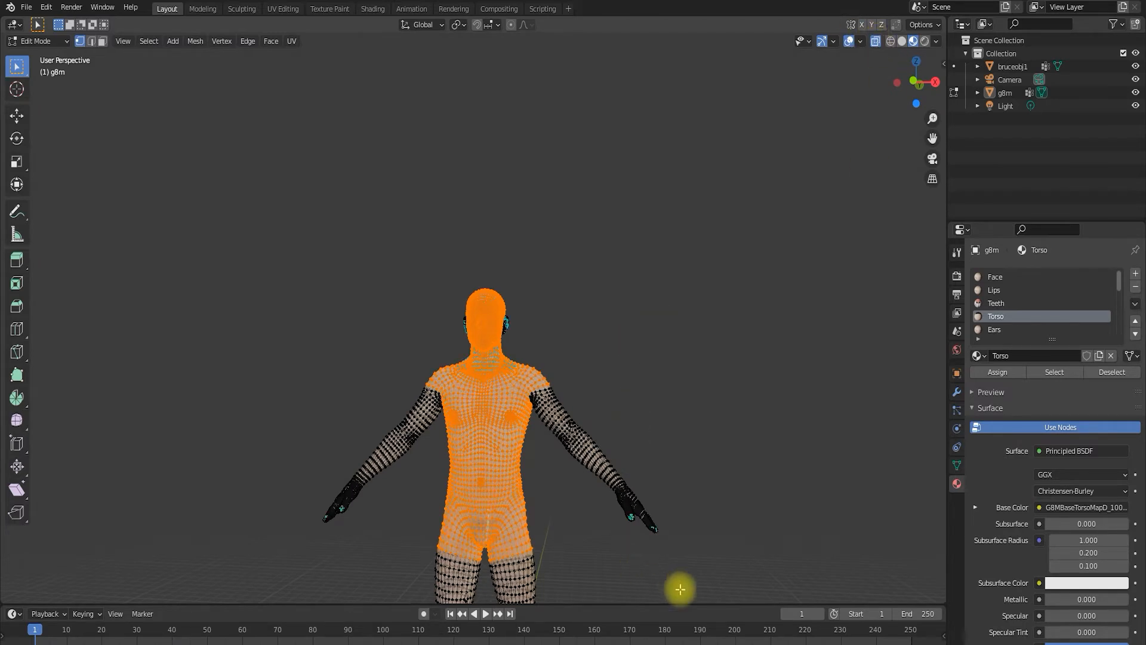
{"action": "left_click_drag", "start_coordinate": [681, 589], "coordinate": [318, 357]}
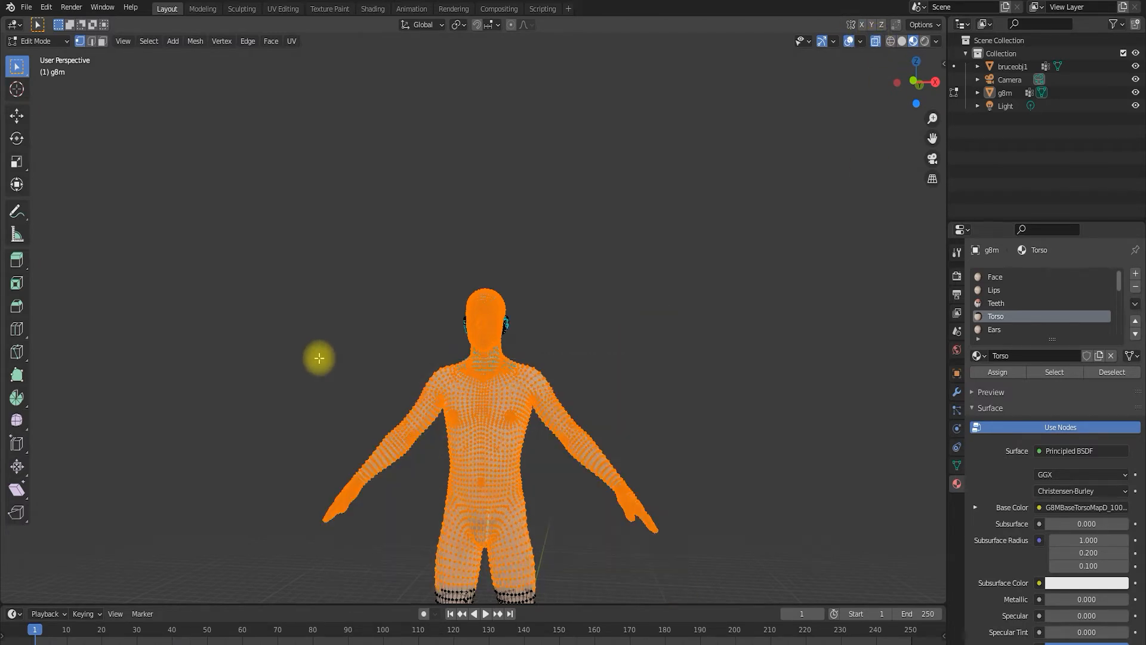
{"action": "left_click_drag", "start_coordinate": [352, 576], "coordinate": [636, 364], "text": "ctrl"}
Trim the vertex selection along the shoulder line from the front and check the selected head and neck
{"action": "left_click", "coordinate": [918, 80]}
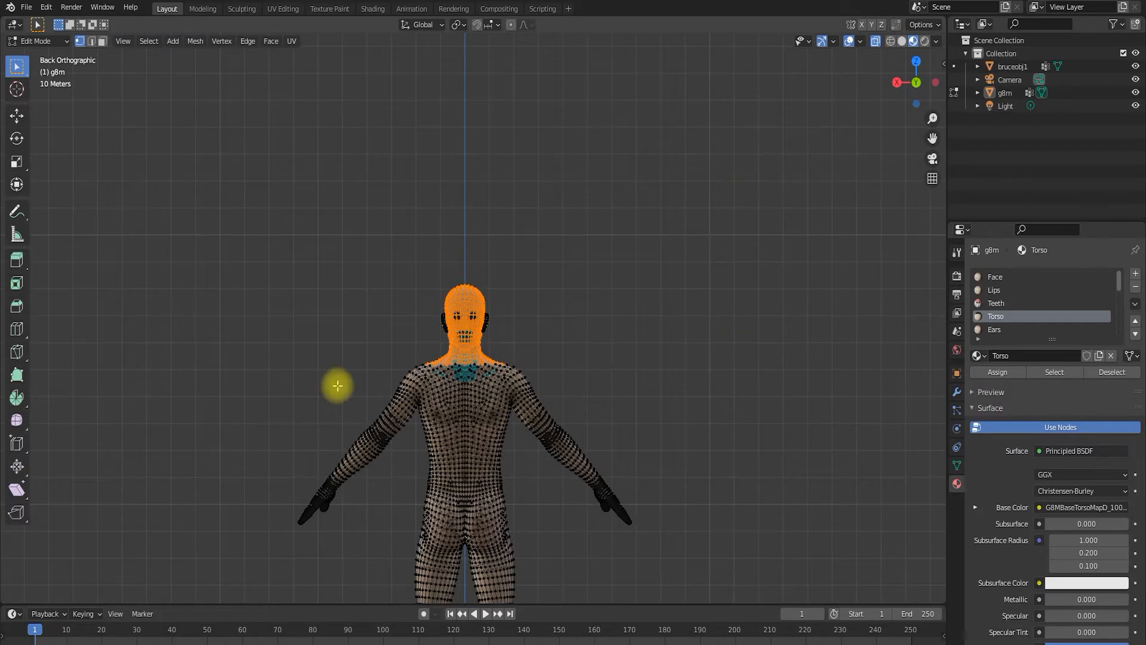
{"action": "scroll", "coordinate": [413, 373], "scroll_direction": "up", "scroll_amount": 8}
{"action": "middle_click_drag", "start_coordinate": [377, 413], "coordinate": [392, 391]}
{"action": "left_click", "coordinate": [913, 85]}
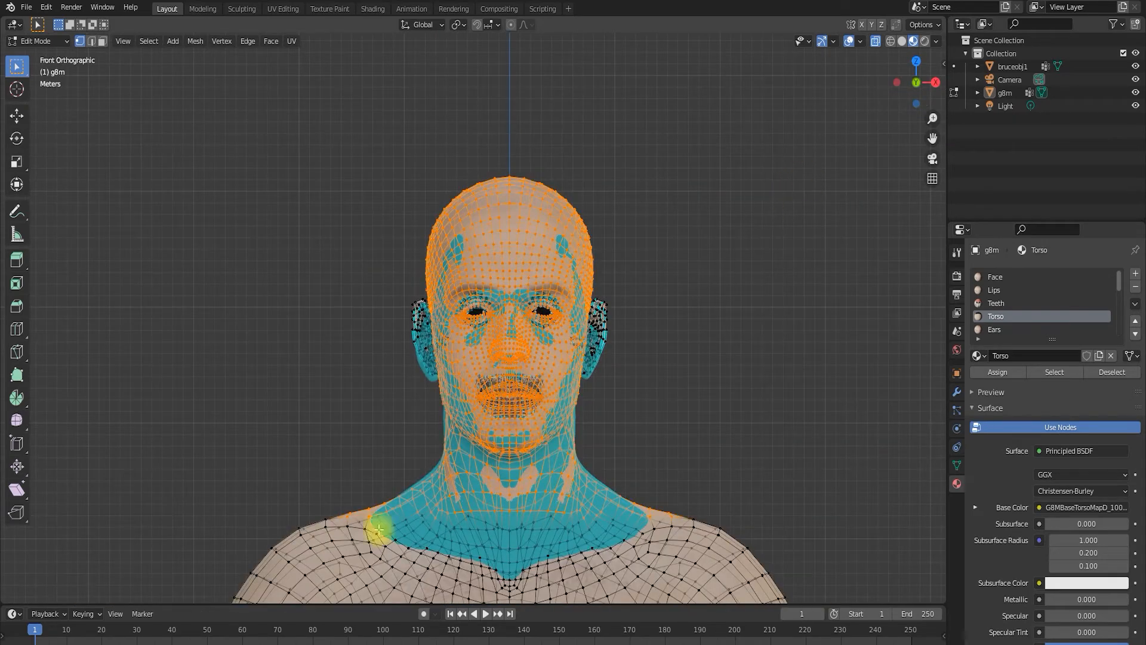
{"action": "left_click_drag", "start_coordinate": [277, 549], "coordinate": [741, 512]}
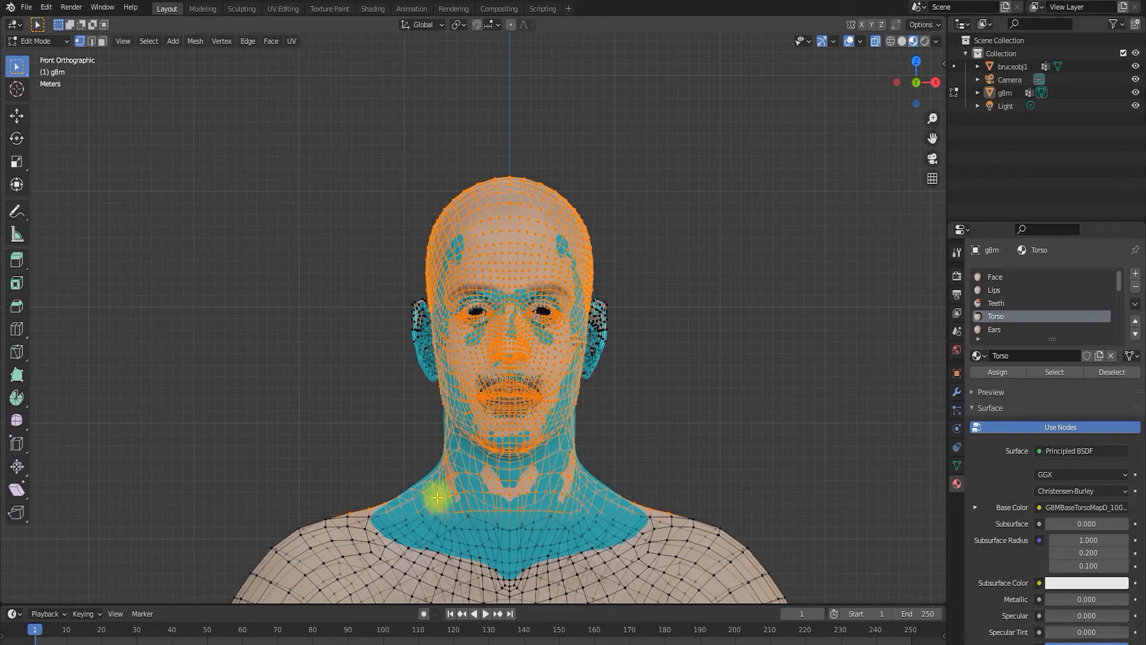
{"action": "key", "text": "KP_5"}
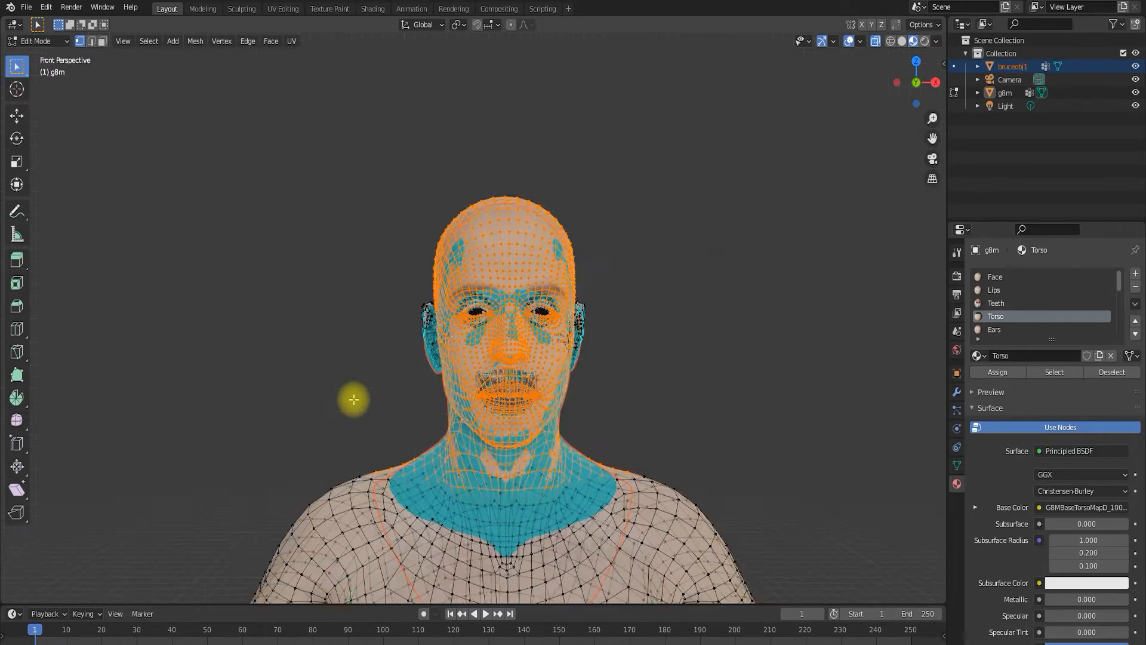
{"action": "middle_click_drag", "start_coordinate": [353, 400], "coordinate": [865, 391]}
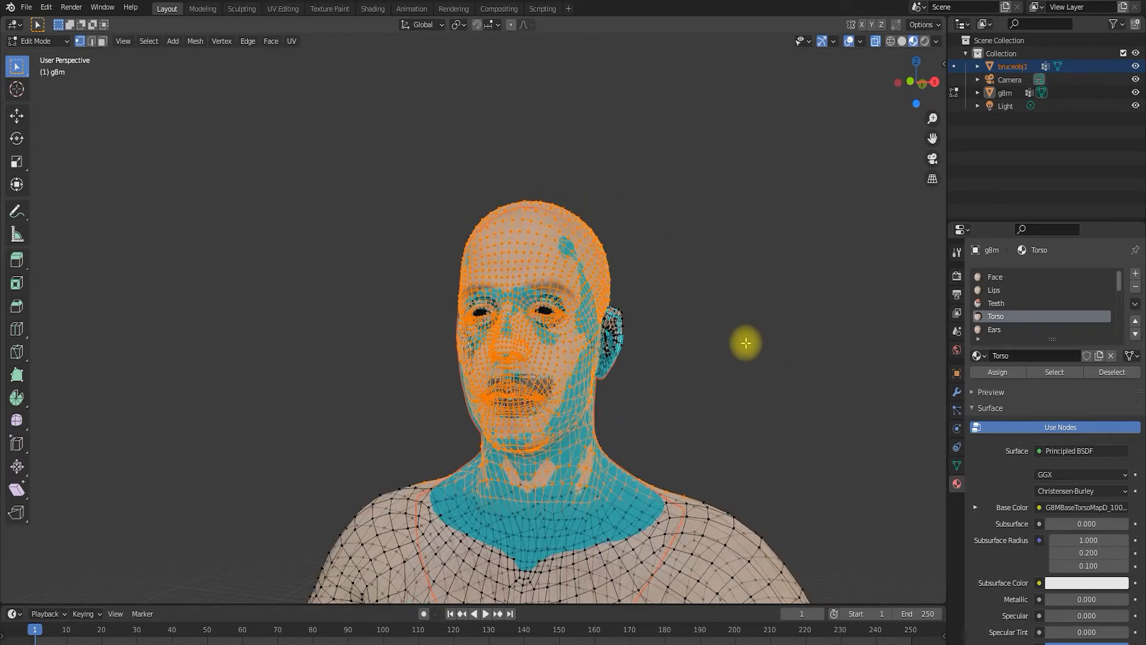
{"action": "scroll", "coordinate": [746, 343], "scroll_direction": "up", "scroll_amount": 3}
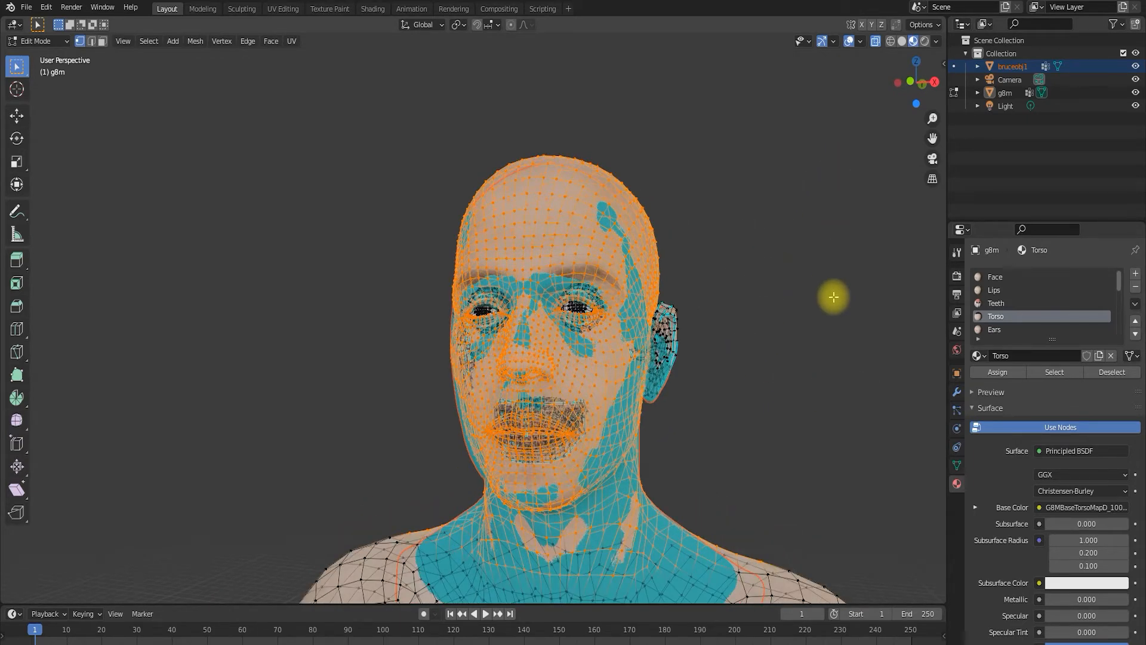
Add a new vertex group to g8m and assign the selected head and neck vertices to it
{"action": "scroll", "coordinate": [1029, 292], "scroll_direction": "down", "scroll_amount": 3}
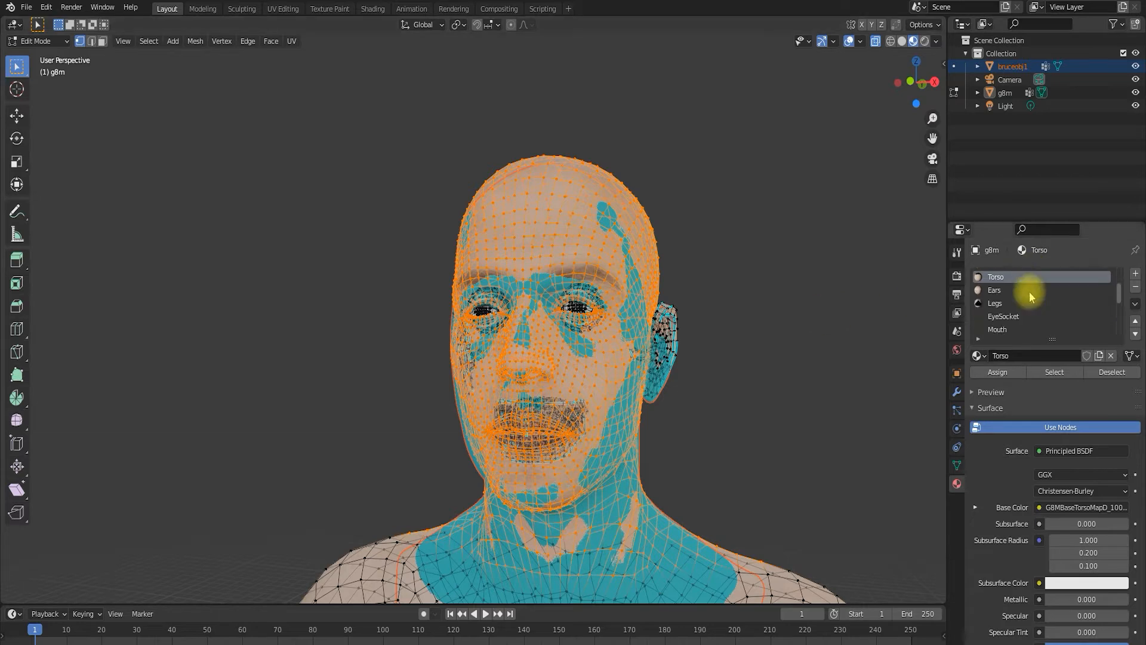
{"action": "left_click", "coordinate": [957, 465]}
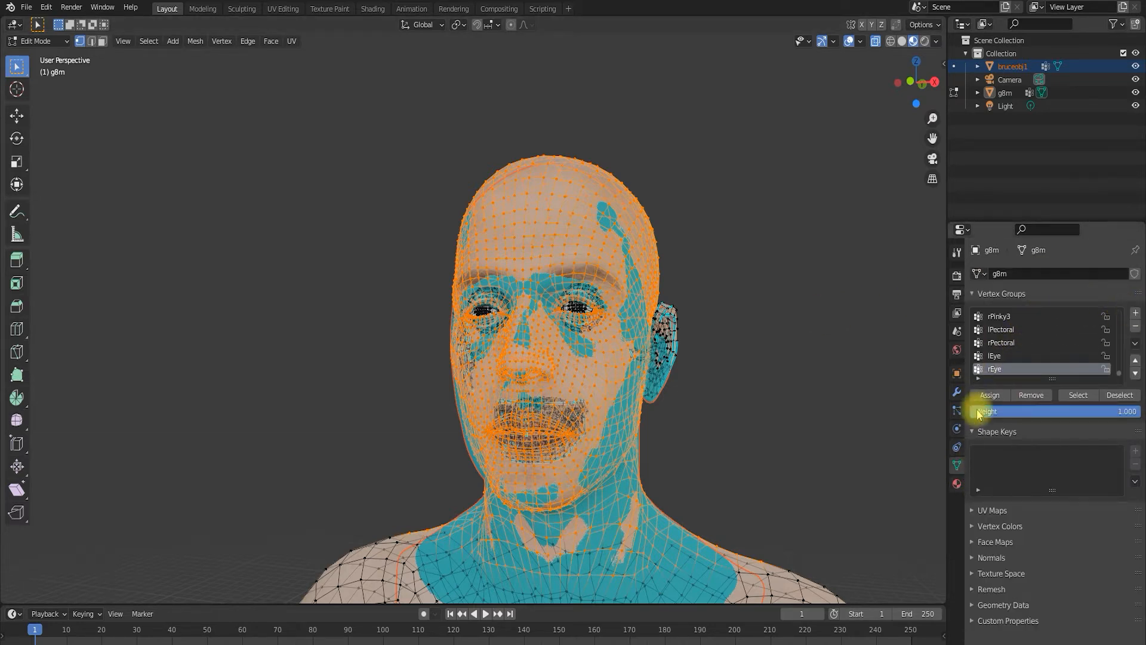
{"action": "left_click", "coordinate": [1135, 314]}
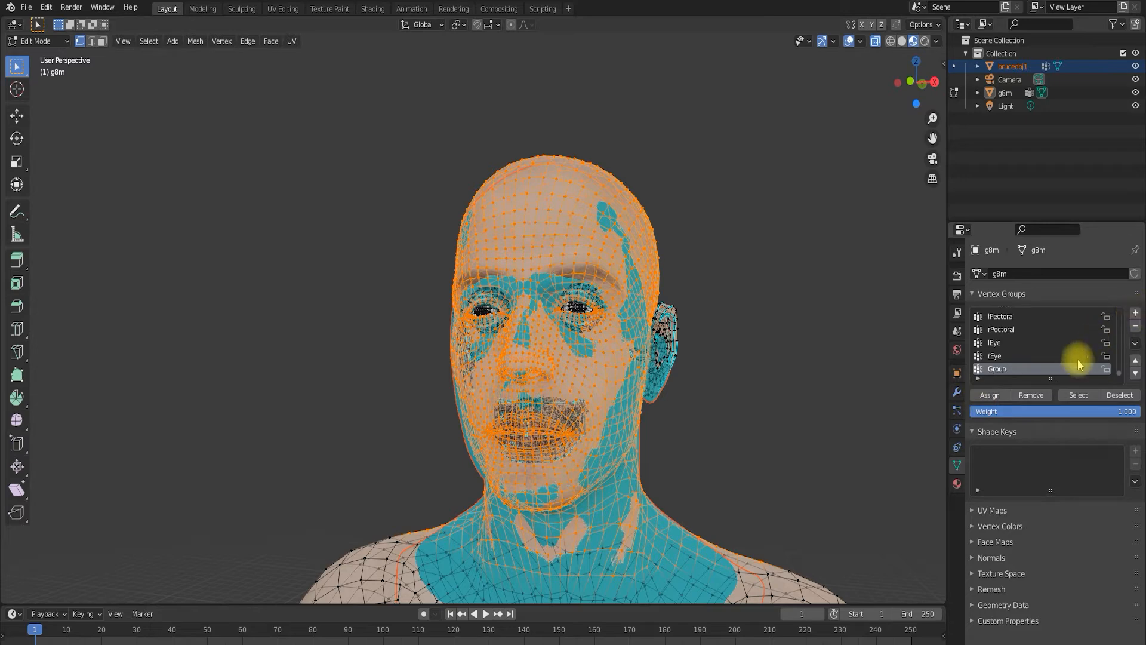
{"action": "left_click", "coordinate": [990, 396]}
Add a Shrinkwrap modifier to g8m with bruceobj1 as its target
{"action": "middle_click_drag", "start_coordinate": [775, 163], "coordinate": [798, 239]}
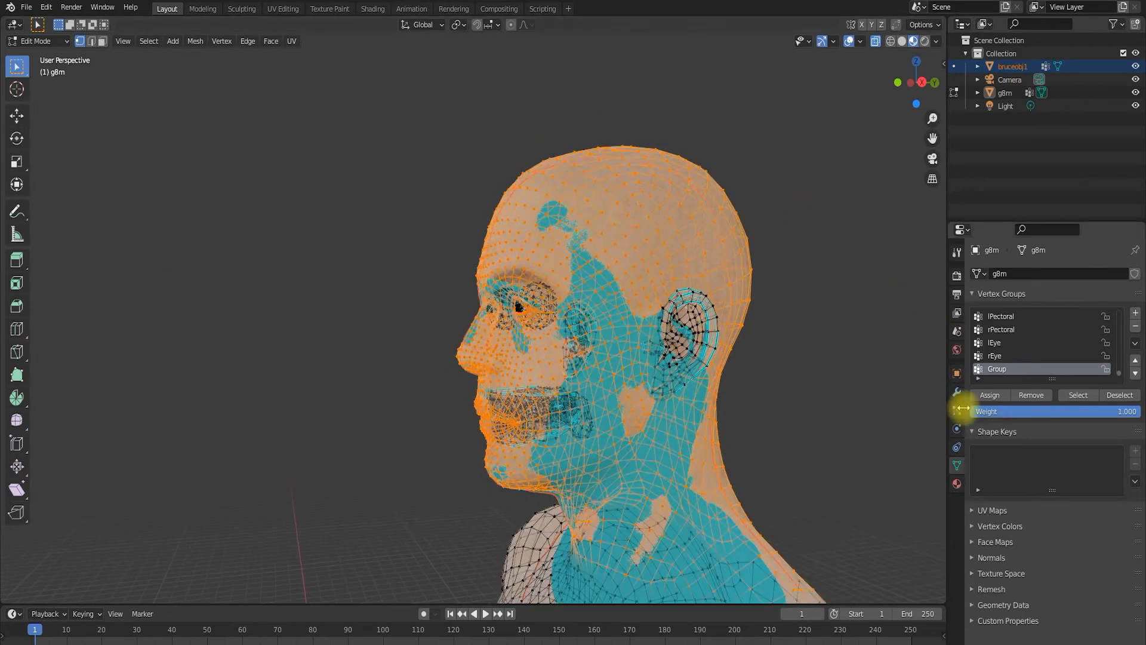
{"action": "left_click", "coordinate": [957, 391]}
{"action": "left_click", "coordinate": [1021, 272]}
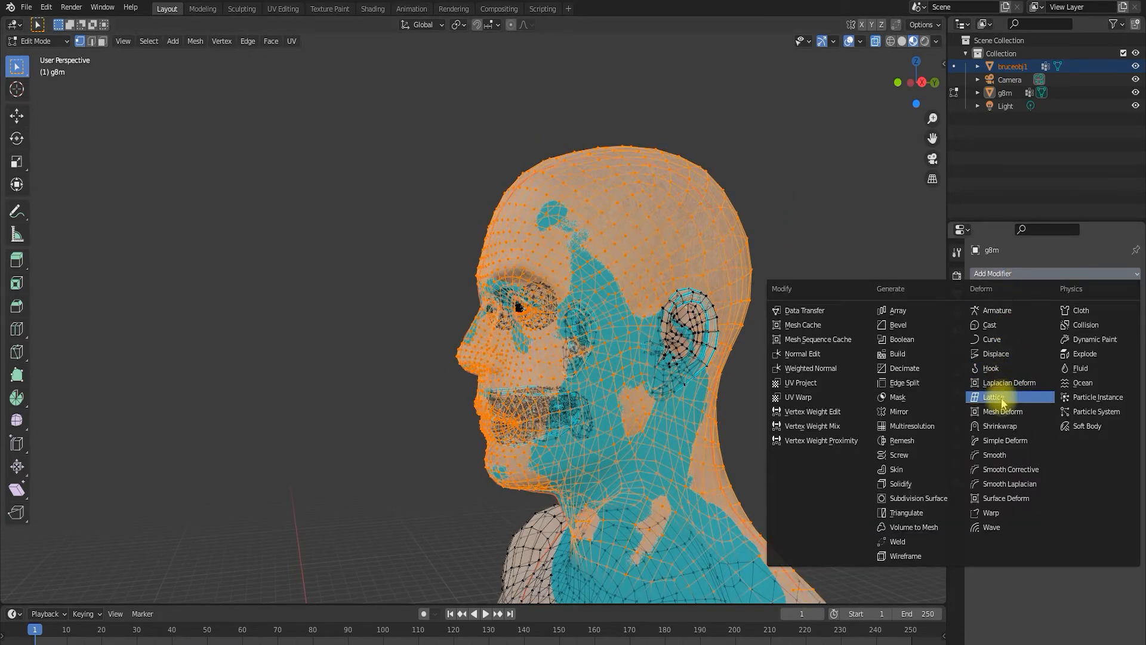
{"action": "left_click", "coordinate": [1000, 426]}
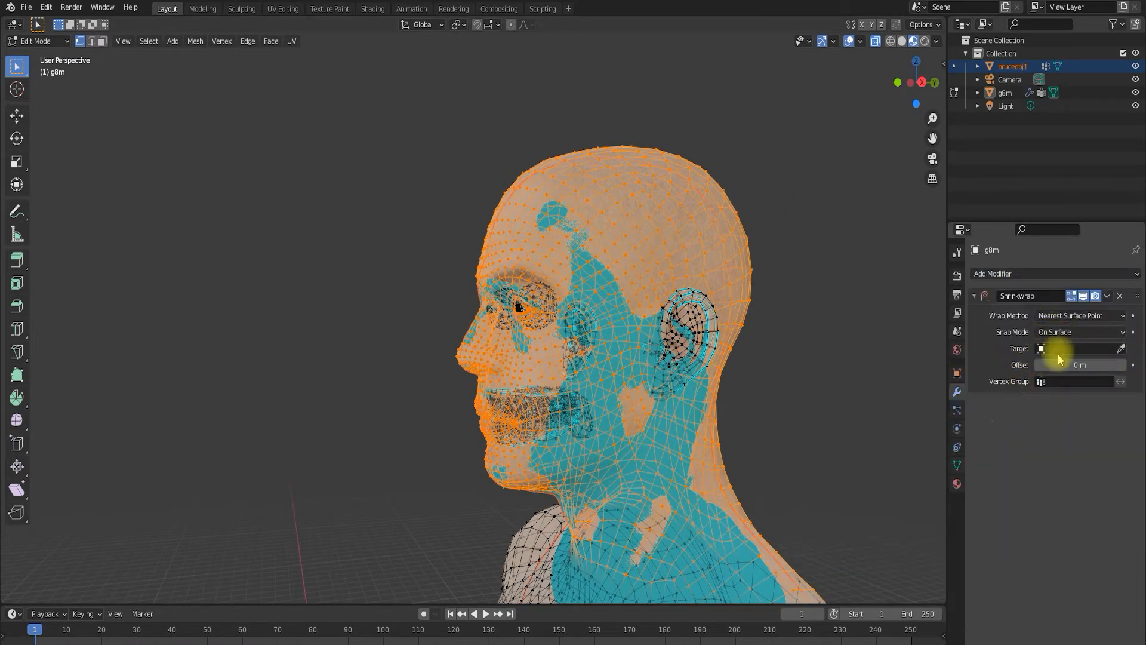
{"action": "left_click_drag", "start_coordinate": [1011, 68], "coordinate": [1064, 357]}
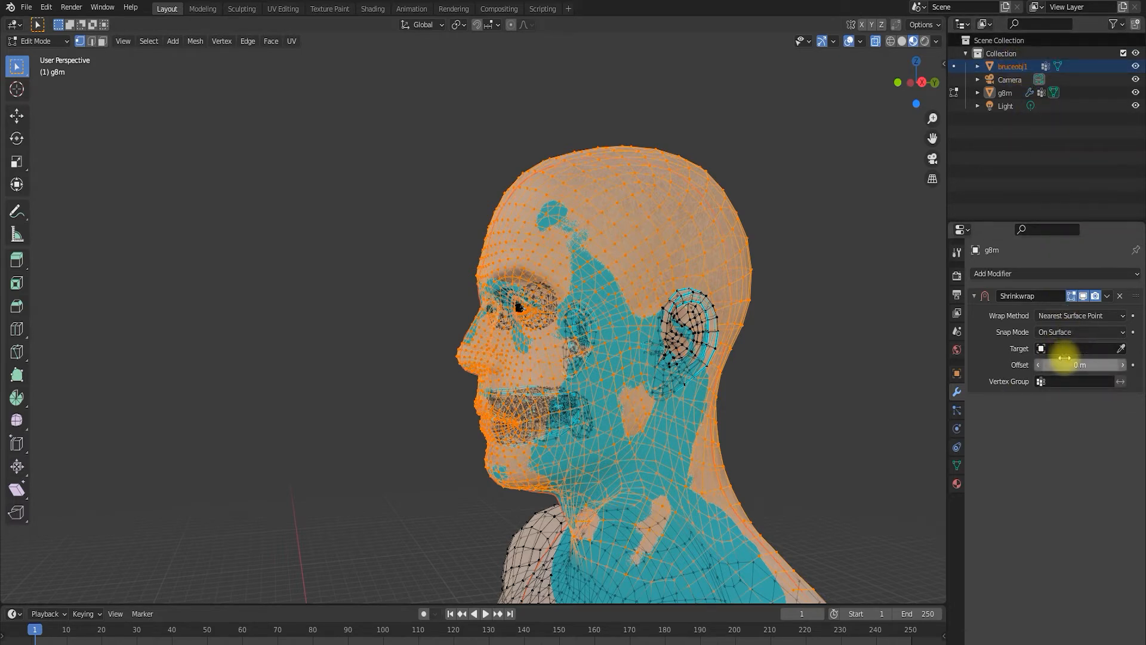
{"action": "left_click_drag", "start_coordinate": [1015, 69], "coordinate": [1070, 352]}
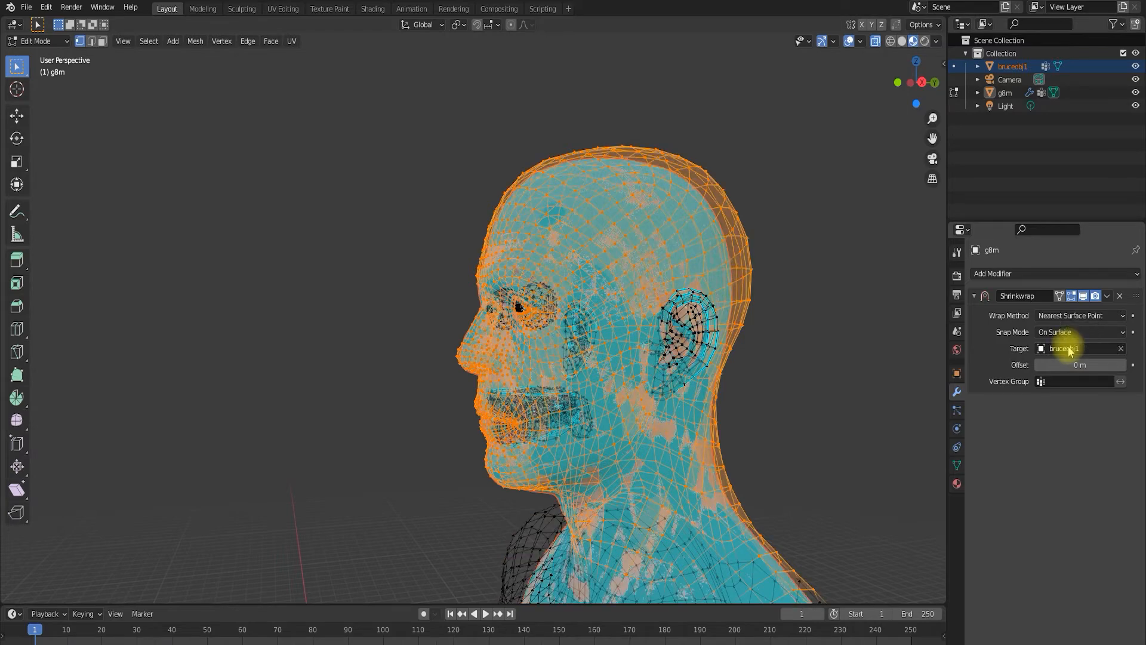
Limit the Shrinkwrap modifier to the vertex group named Group
{"action": "middle_click_drag", "start_coordinate": [721, 278], "coordinate": [829, 270]}
{"action": "scroll", "coordinate": [681, 270], "scroll_direction": "down", "scroll_amount": 5}
{"action": "scroll", "coordinate": [603, 502], "scroll_direction": "up", "scroll_amount": 2}
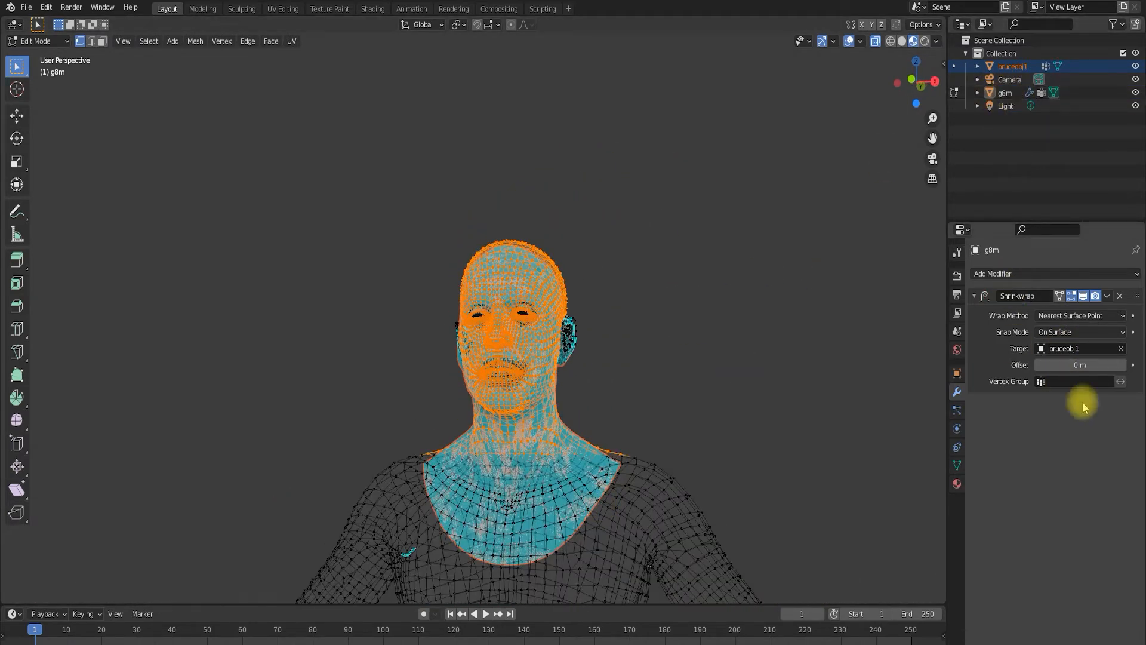
{"action": "left_click", "coordinate": [1074, 381]}
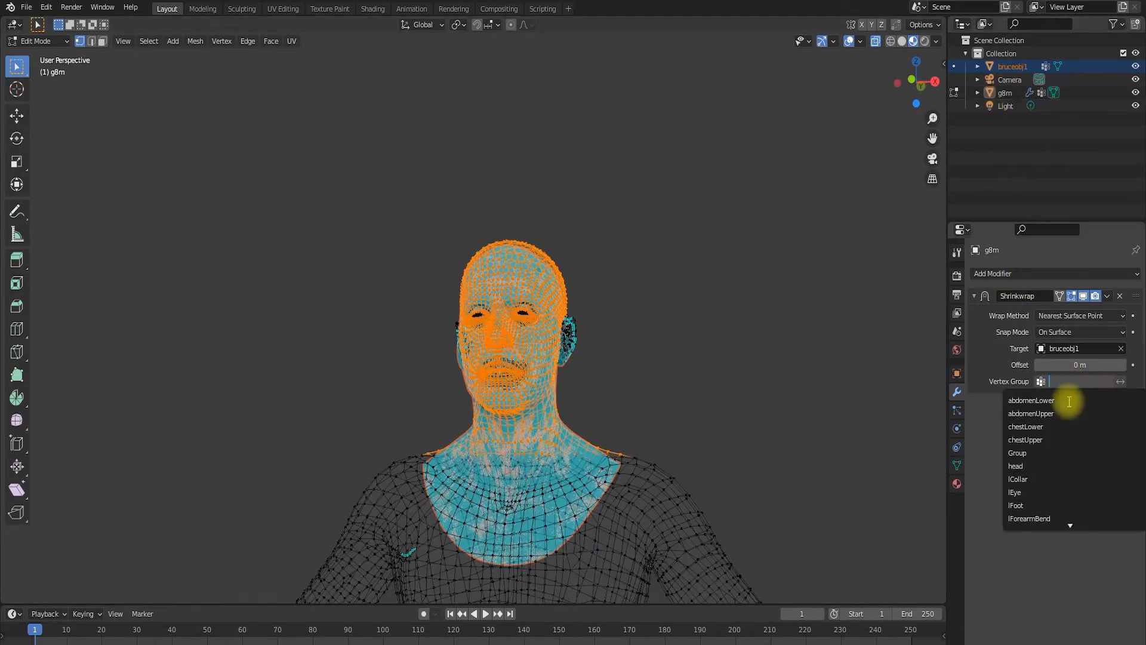
{"action": "left_click", "coordinate": [1069, 519]}
{"action": "left_click", "coordinate": [1072, 382]}
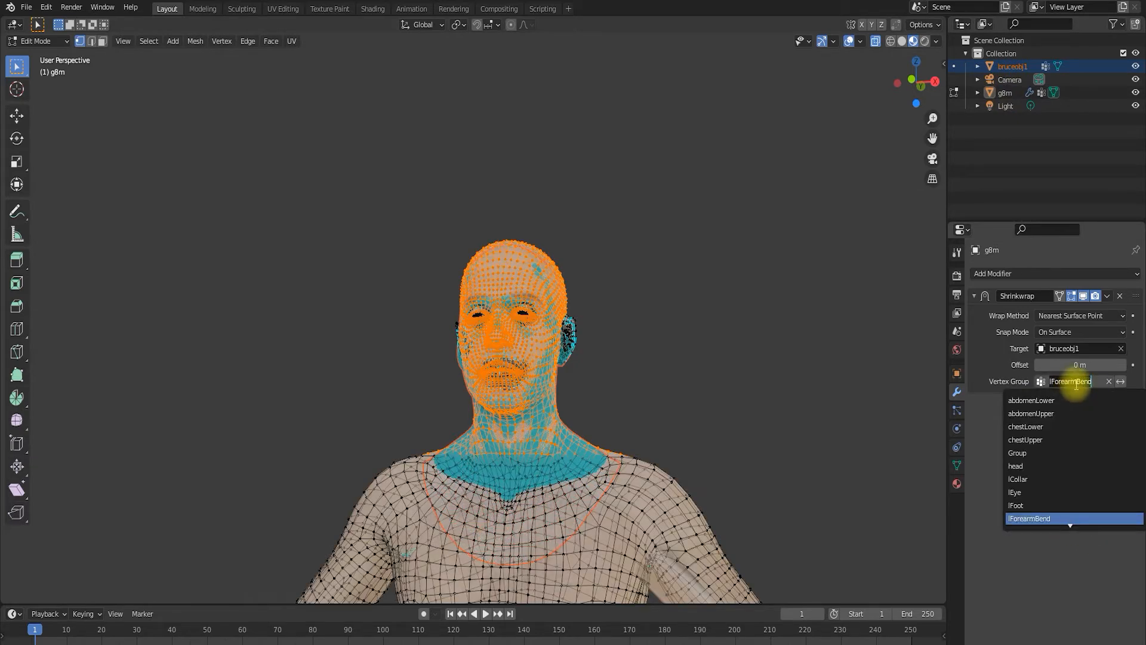
{"action": "left_click", "coordinate": [1056, 454]}
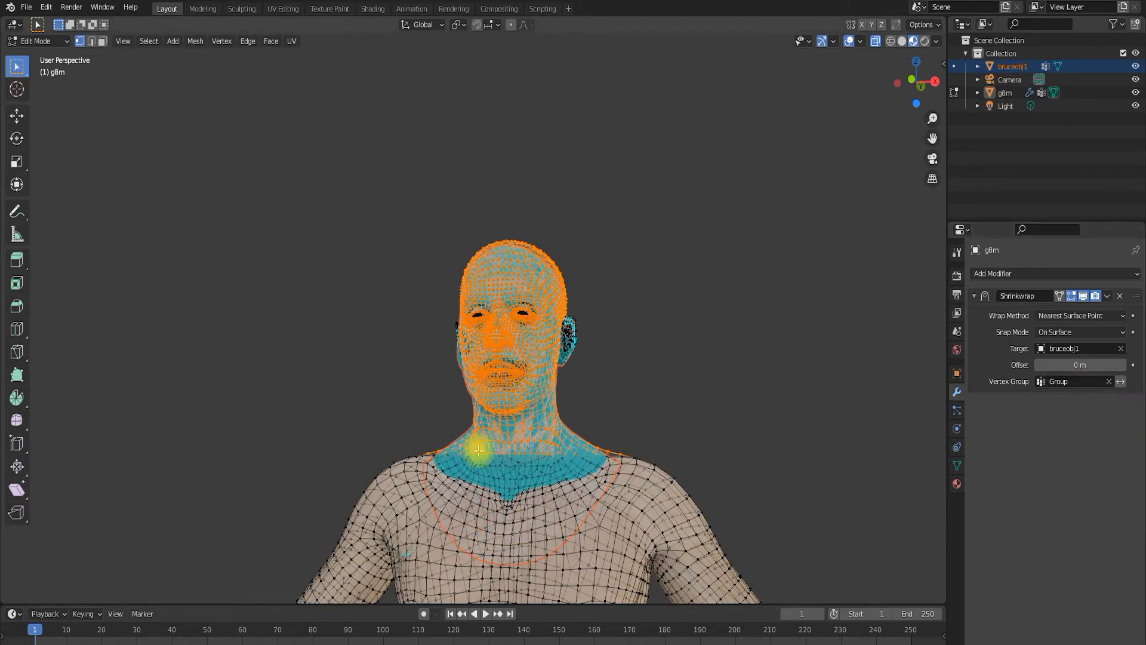
Enable the Shrinkwrap modifier's On Cage display so the edit mesh follows the wrapped head, and check the profile
{"action": "scroll", "coordinate": [566, 400], "scroll_direction": "up", "scroll_amount": 5}
{"action": "middle_click_drag", "start_coordinate": [669, 363], "coordinate": [570, 360]}
{"action": "scroll", "coordinate": [570, 360], "scroll_direction": "down", "scroll_amount": 2}
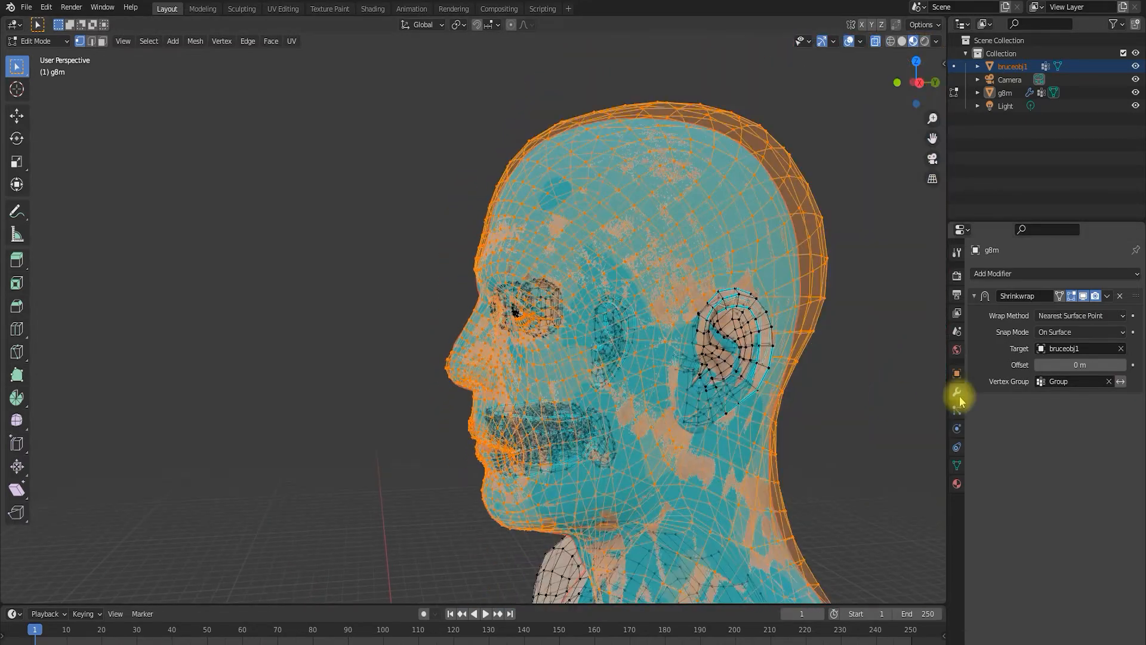
{"action": "left_click", "coordinate": [1059, 299]}
{"action": "scroll", "coordinate": [848, 348], "scroll_direction": "down", "scroll_amount": 3}
{"action": "scroll", "coordinate": [848, 348], "scroll_direction": "up", "scroll_amount": 3}
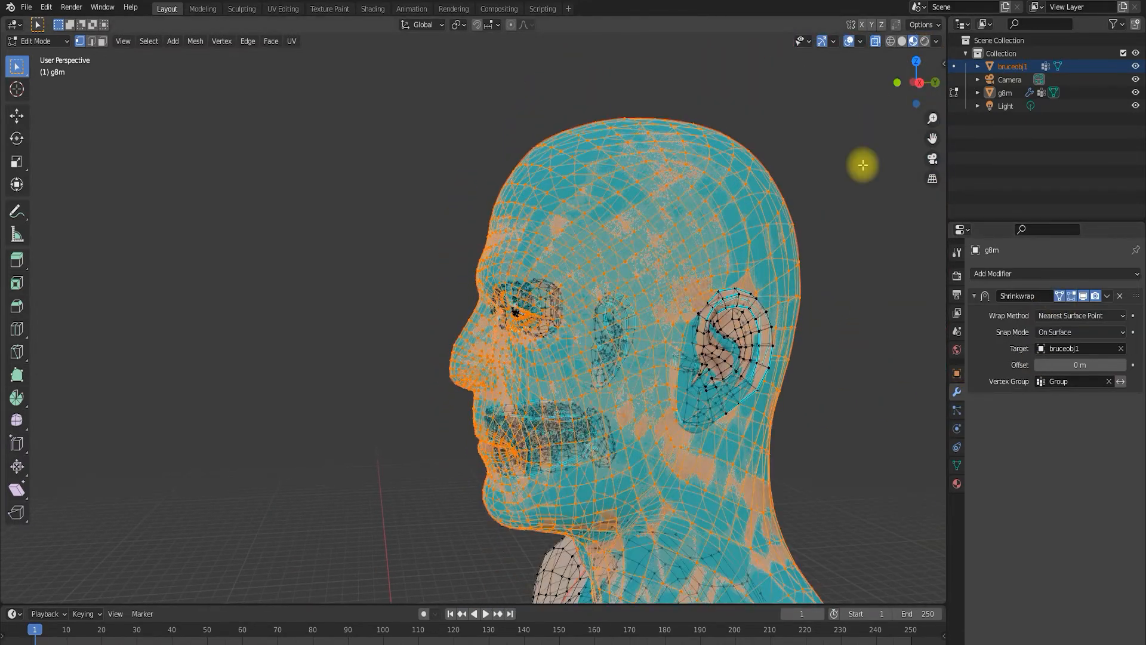
Hide bruceobj1 and turn off X-ray to view the shrinkwrapped g8m head on its own
{"action": "left_click", "coordinate": [1136, 67]}
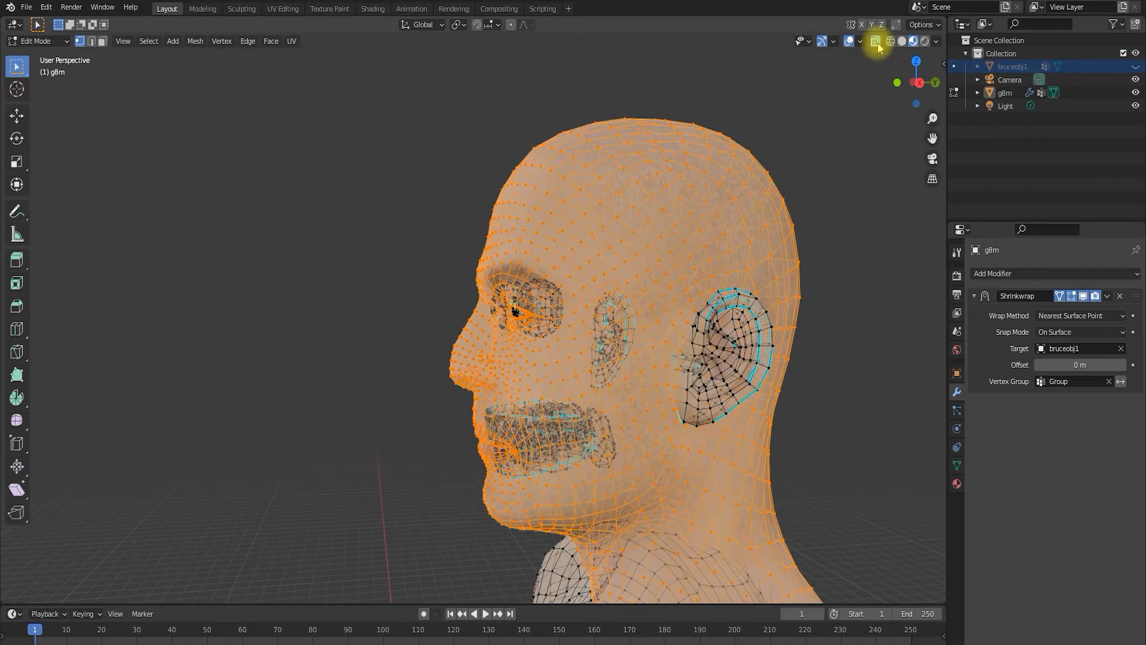
{"action": "left_click", "coordinate": [875, 40]}
{"action": "middle_click_drag", "start_coordinate": [801, 251], "coordinate": [79, 259]}
{"action": "scroll", "coordinate": [169, 251], "scroll_direction": "up", "scroll_amount": 4}
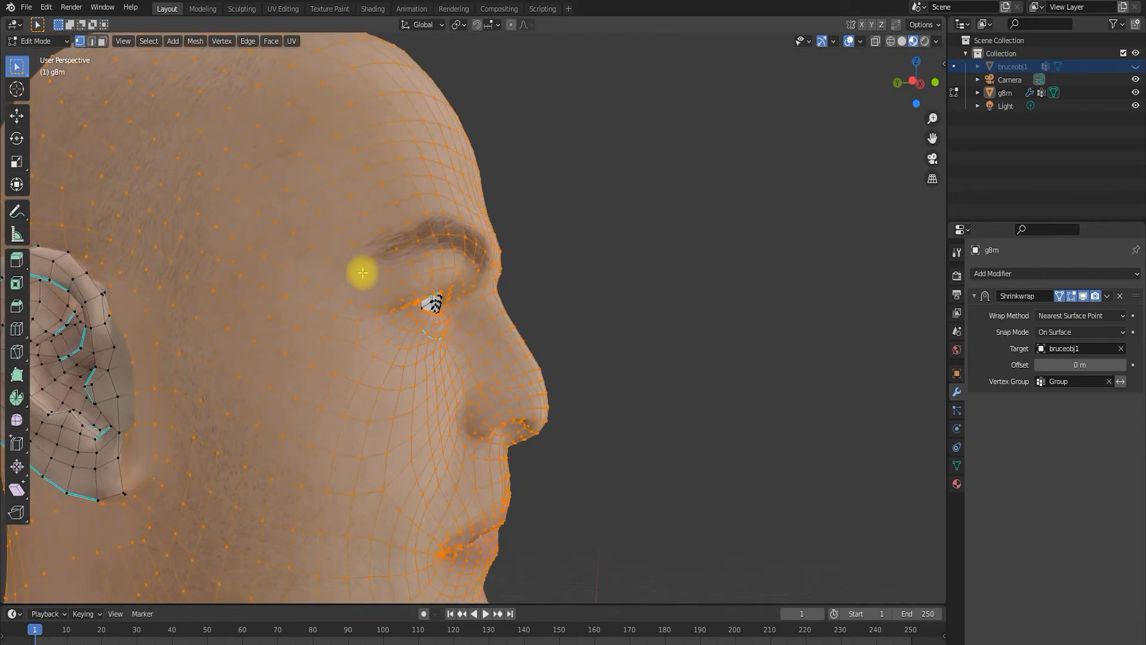
{"action": "middle_click_drag", "start_coordinate": [362, 272], "coordinate": [258, 258]}
{"action": "scroll", "coordinate": [363, 318], "scroll_direction": "down", "scroll_amount": 1}
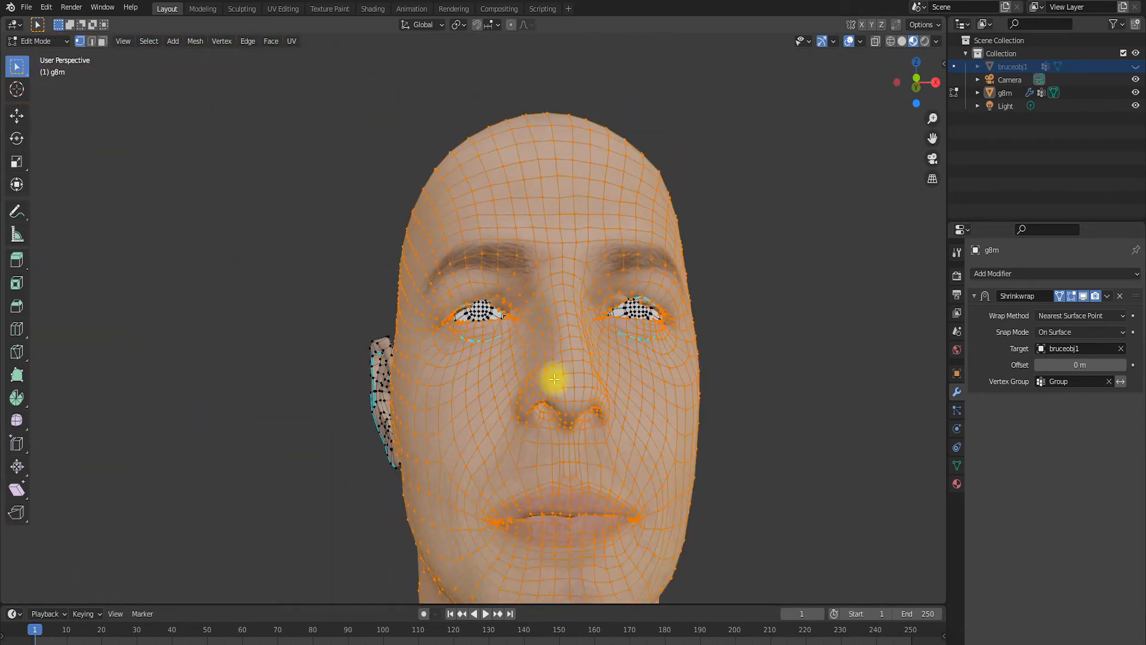
Examine the shrinkwrapped mesh up close around the eyes, nose and lips for distortions
{"action": "scroll", "coordinate": [532, 256], "scroll_direction": "up", "scroll_amount": 6}
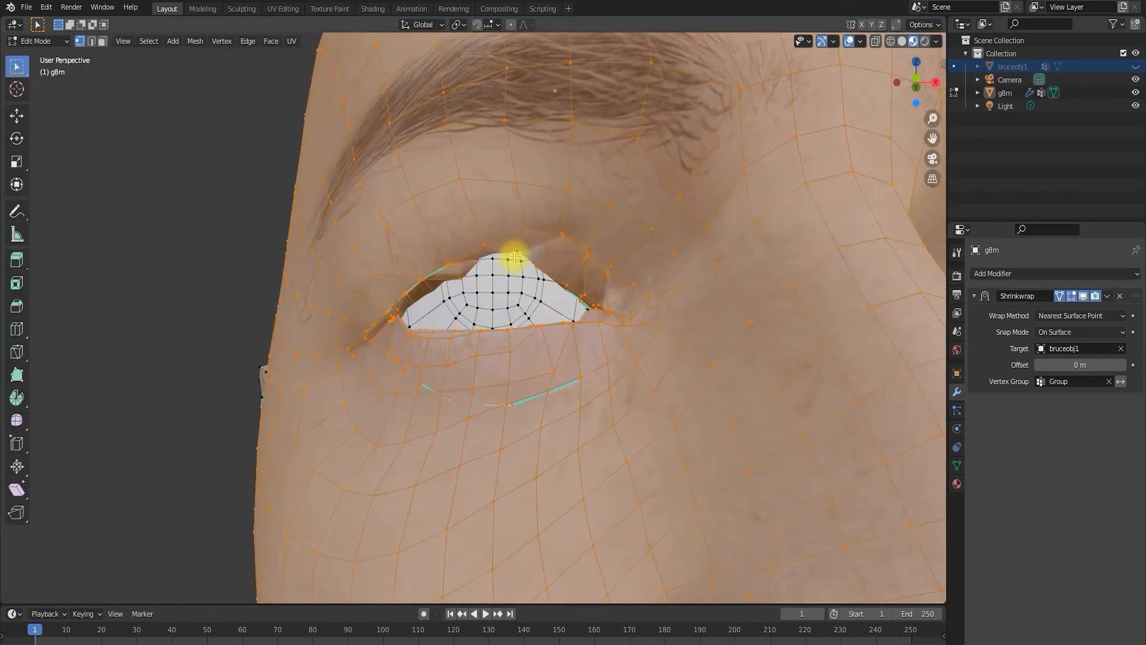
{"action": "right_click", "coordinate": [512, 256]}
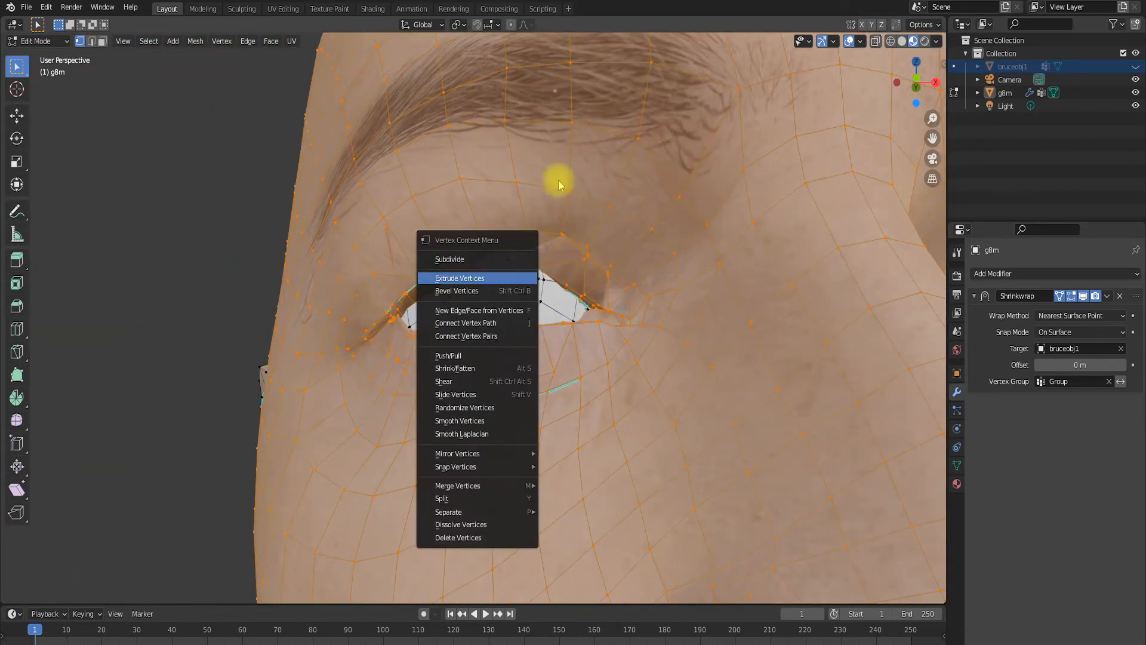
{"action": "mouse_move", "coordinate": [185, 216]}
{"action": "middle_mouse_down"}
{"action": "mouse_move", "coordinate": [258, 212]}
{"action": "mouse_move", "coordinate": [276, 227]}
{"action": "mouse_move", "coordinate": [303, 212]}
{"action": "mouse_move", "coordinate": [245, 210]}
{"action": "mouse_move", "coordinate": [192, 235]}
{"action": "middle_mouse_up"}
{"action": "scroll", "coordinate": [322, 249], "scroll_direction": "down", "scroll_amount": 6}
{"action": "scroll", "coordinate": [593, 544], "scroll_direction": "up", "scroll_amount": 3}
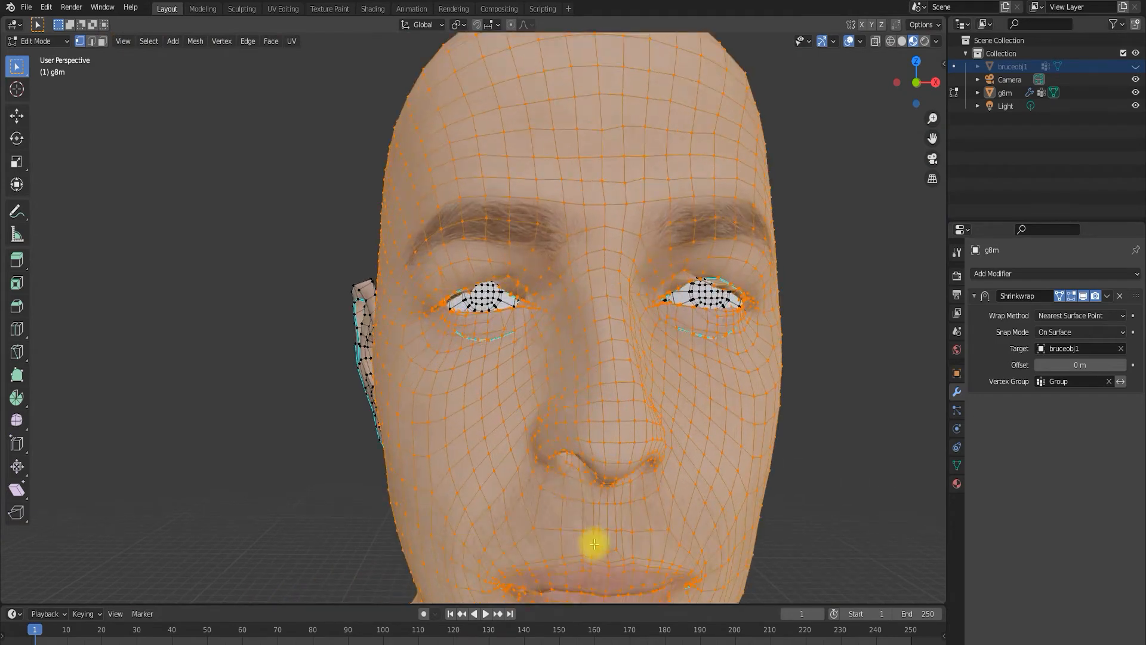
{"action": "mouse_move", "coordinate": [539, 422]}
{"action": "middle_mouse_down", "text": "shift"}
{"action": "mouse_move", "coordinate": [502, 284]}
{"action": "mouse_move", "coordinate": [471, 255]}
{"action": "middle_mouse_up", "text": "shift"}
{"action": "scroll", "coordinate": [587, 373], "scroll_direction": "up", "scroll_amount": 1}
{"action": "scroll", "coordinate": [588, 373], "scroll_direction": "up", "scroll_amount": 4}
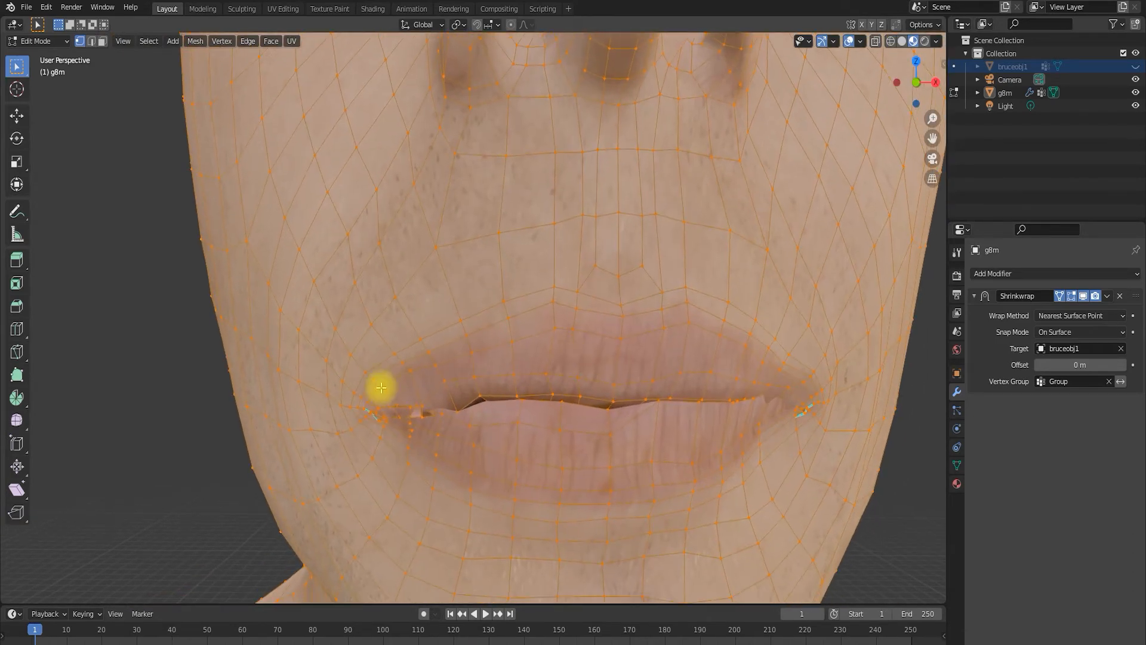
{"action": "scroll", "coordinate": [465, 382], "scroll_direction": "down", "scroll_amount": 1}
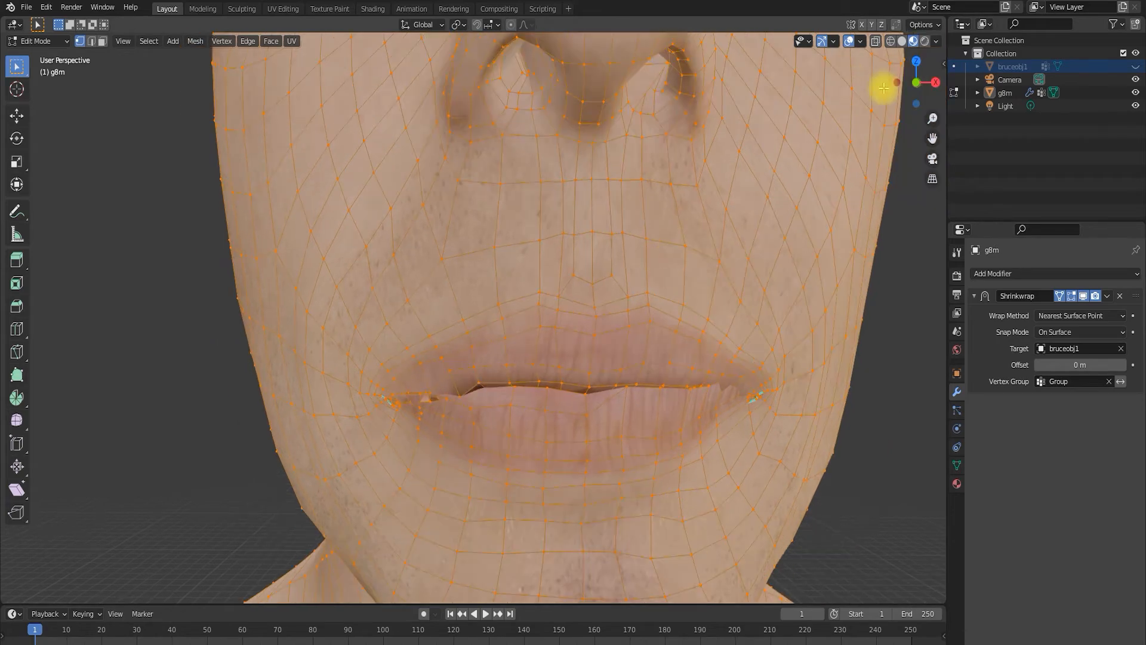
In front orthographic view, deselect the vertices along the mouth opening and the inner edges of both lips
{"action": "left_click", "coordinate": [916, 83]}
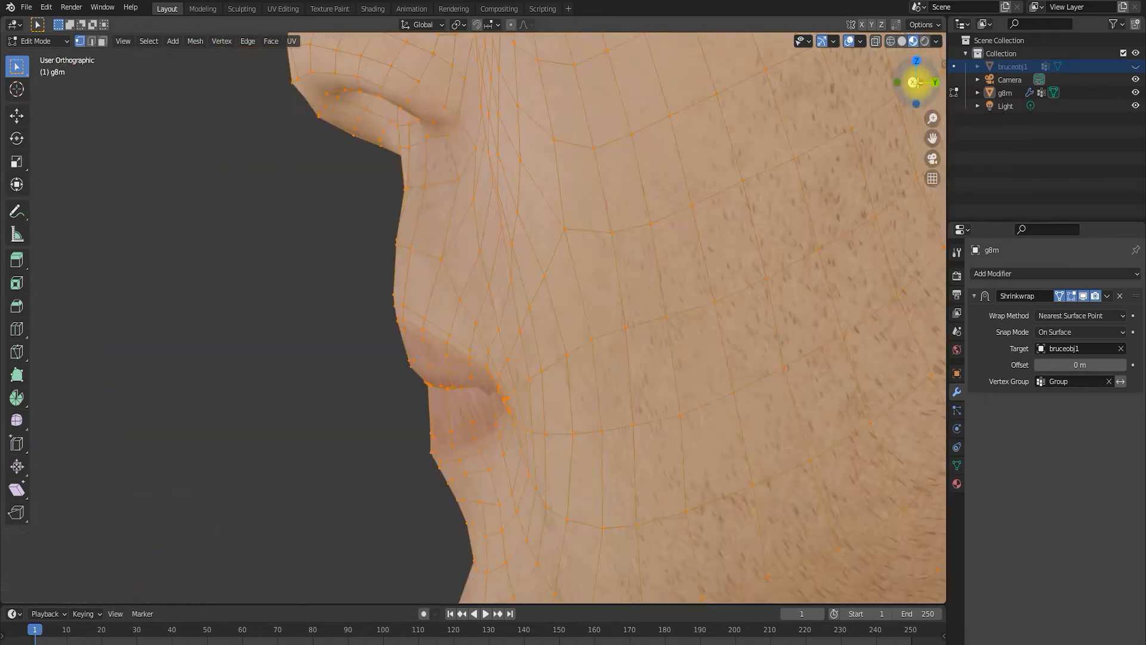
{"action": "left_click", "coordinate": [916, 82]}
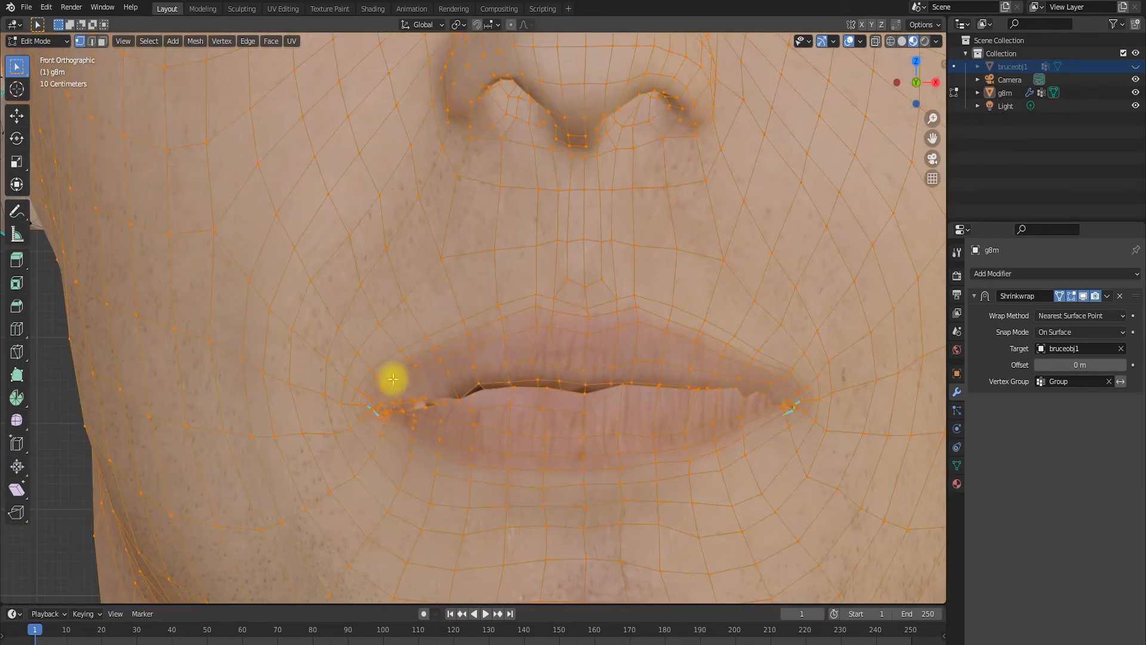
{"action": "left_click_drag", "start_coordinate": [654, 425], "coordinate": [797, 421], "text": "ctrl"}
{"action": "left_click_drag", "start_coordinate": [466, 359], "coordinate": [723, 405], "text": "ctrl"}
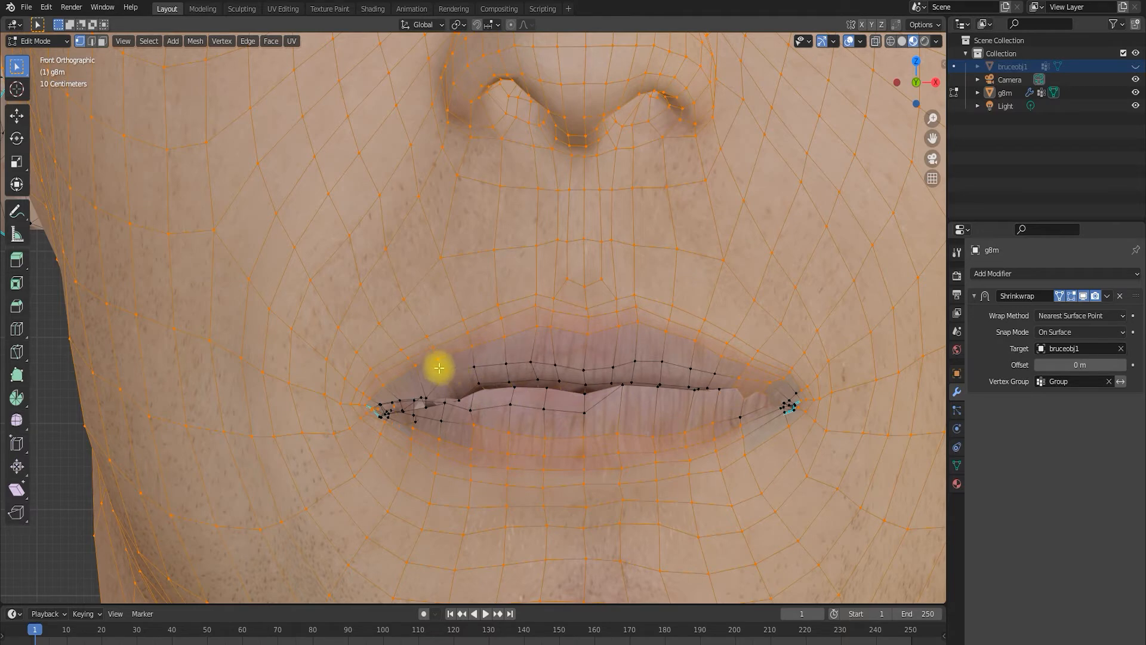
{"action": "left_click_drag", "start_coordinate": [455, 404], "coordinate": [714, 438]}
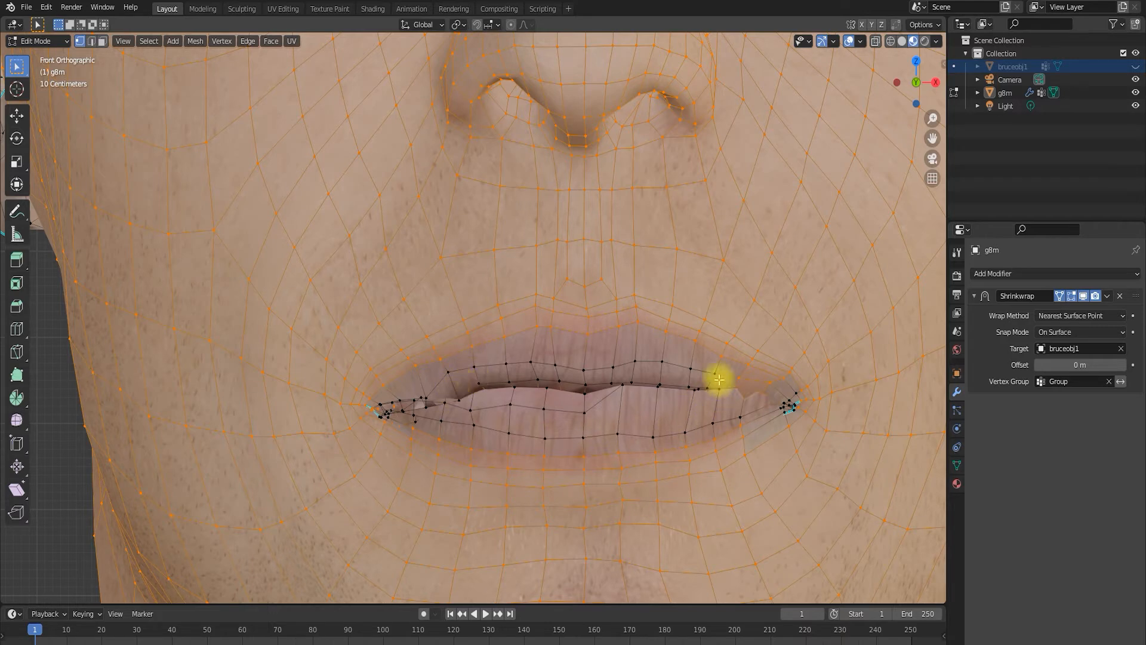
{"action": "left_click_drag", "start_coordinate": [748, 387], "coordinate": [748, 388], "text": "ctrl"}
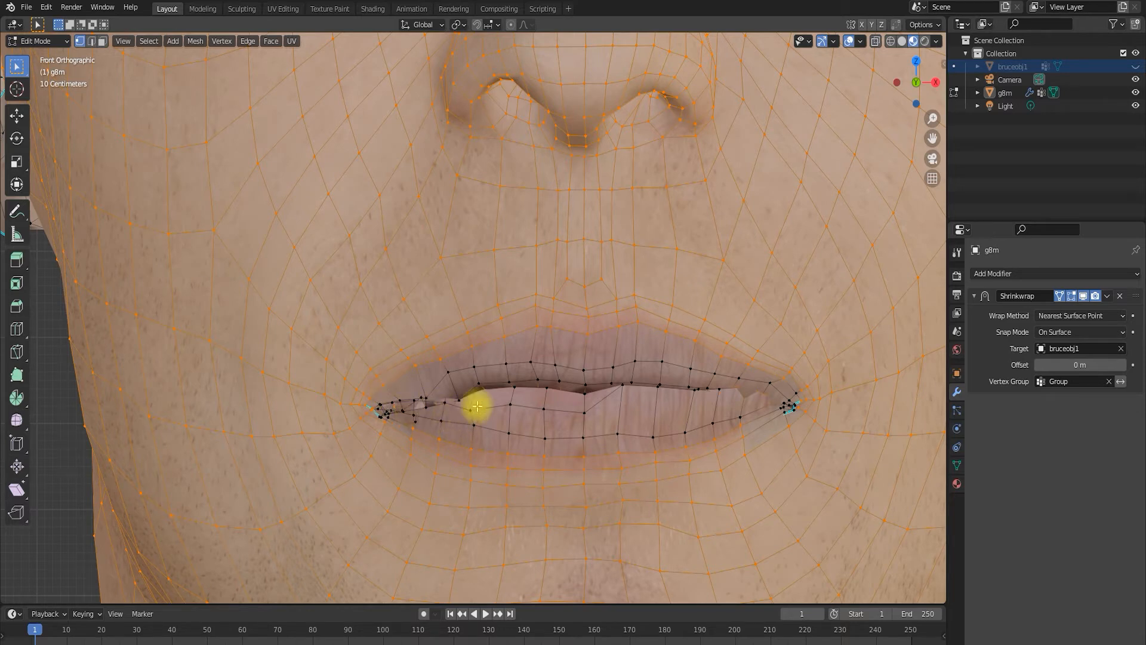
Assign the remaining selected face vertices to the vertex group "Group", then clear the selection
{"action": "left_click", "coordinate": [957, 466]}
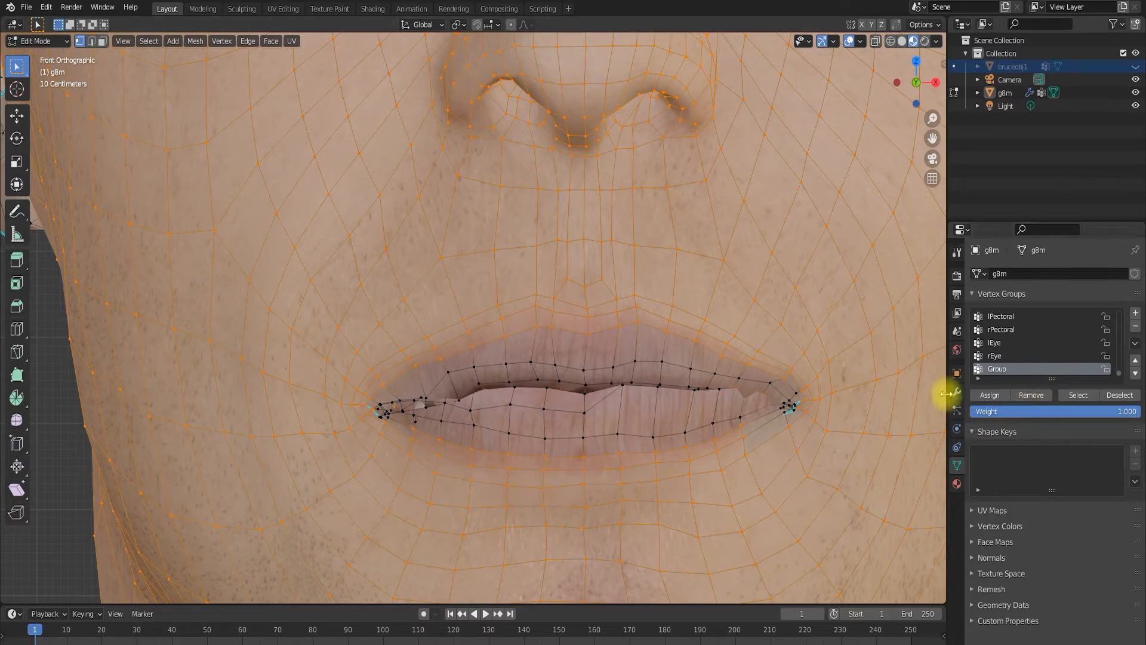
{"action": "left_click", "coordinate": [989, 395]}
{"action": "scroll", "coordinate": [711, 396], "scroll_direction": "down", "scroll_amount": 5}
{"action": "key", "text": "alt+a"}
With X-ray enabled, select the vertices along the mouth opening, including the inner mouth, and remove them from the vertex group "Group"
{"action": "scroll", "coordinate": [583, 384], "scroll_direction": "up", "scroll_amount": 5}
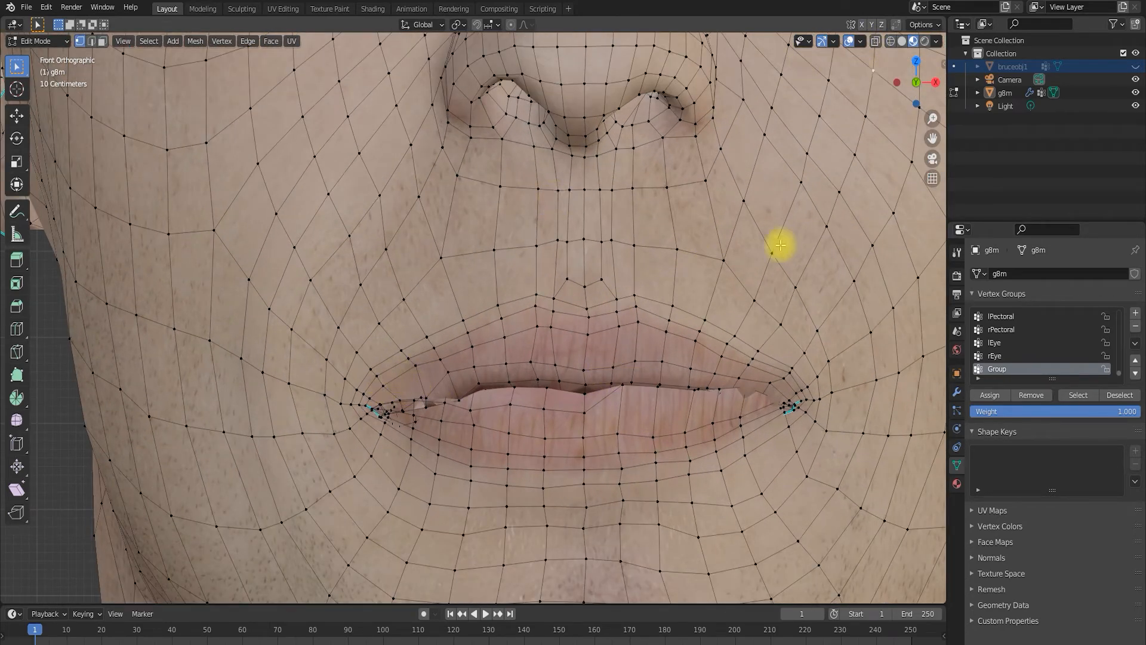
{"action": "left_click", "coordinate": [876, 42]}
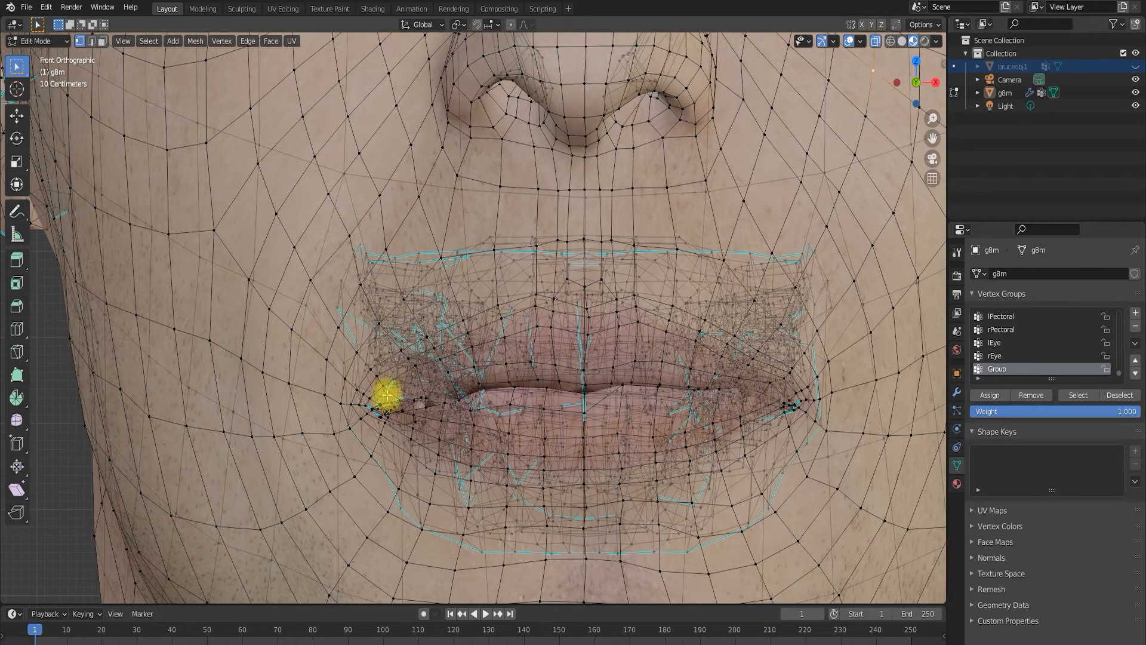
{"action": "left_click_drag", "start_coordinate": [386, 390], "coordinate": [774, 420]}
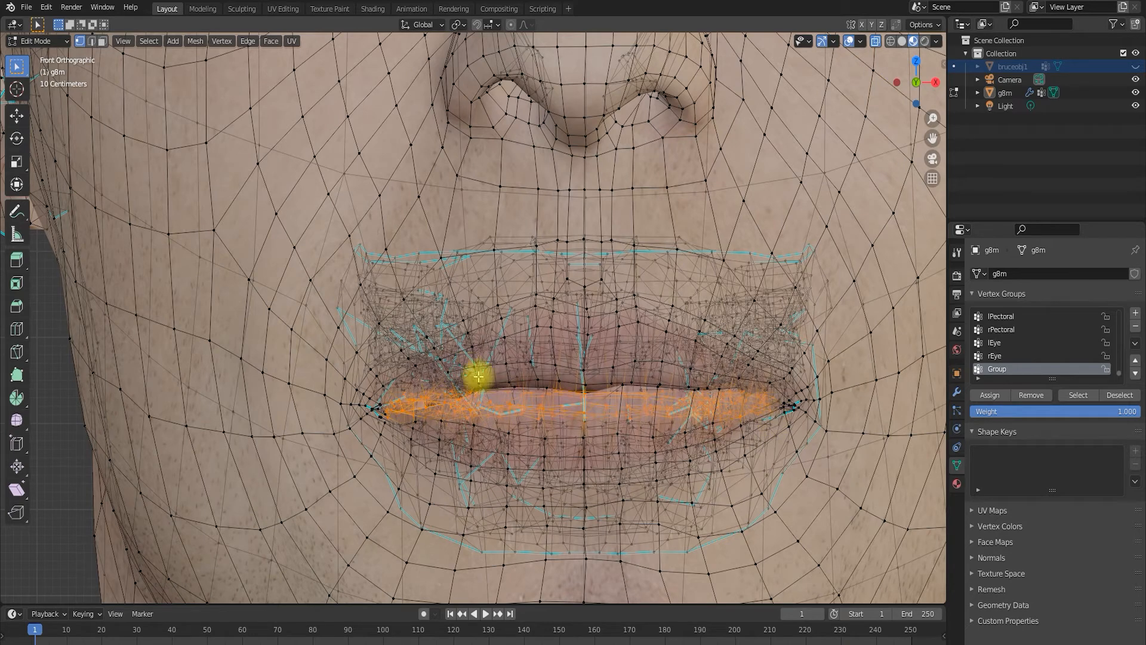
{"action": "left_click_drag", "start_coordinate": [479, 377], "coordinate": [737, 407], "text": "ctrl"}
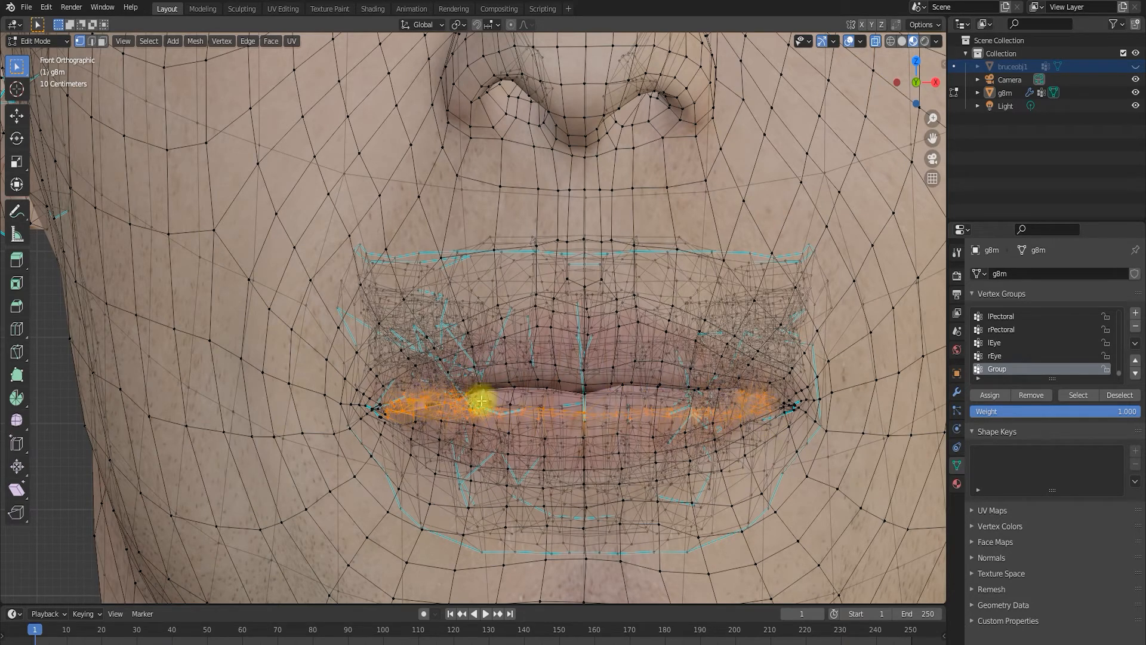
{"action": "key", "text": "ctrl+z"}
{"action": "left_click_drag", "start_coordinate": [465, 404], "coordinate": [717, 377], "text": "shift"}
{"action": "left_click_drag", "start_coordinate": [427, 395], "coordinate": [525, 378]}
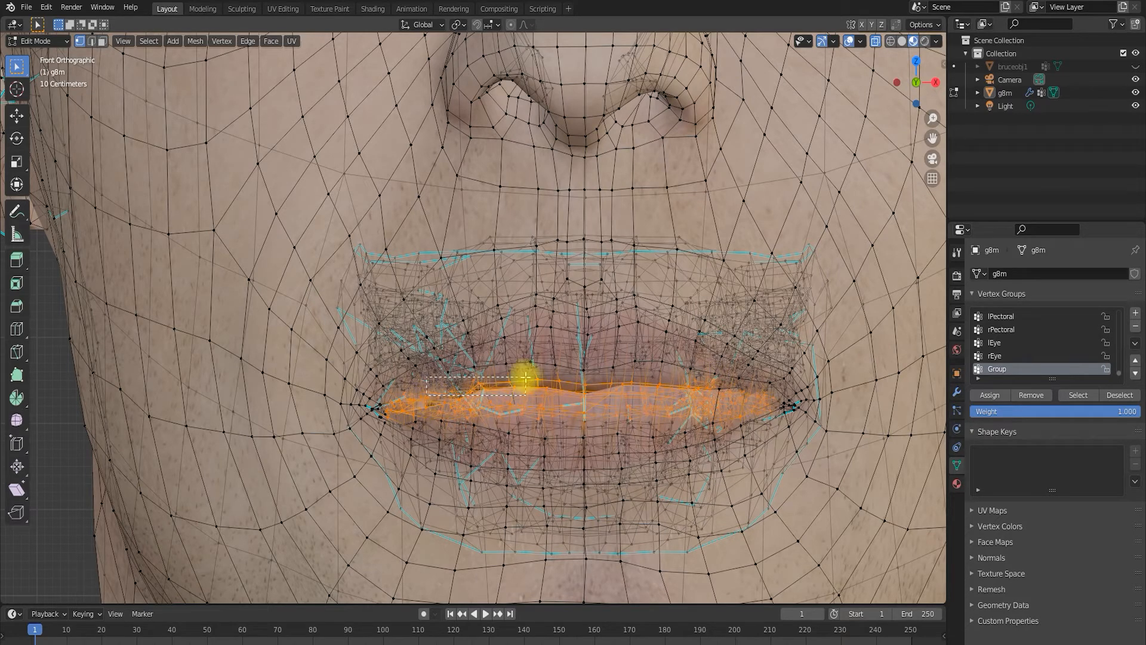
{"action": "left_click_drag", "start_coordinate": [729, 394], "coordinate": [655, 380]}
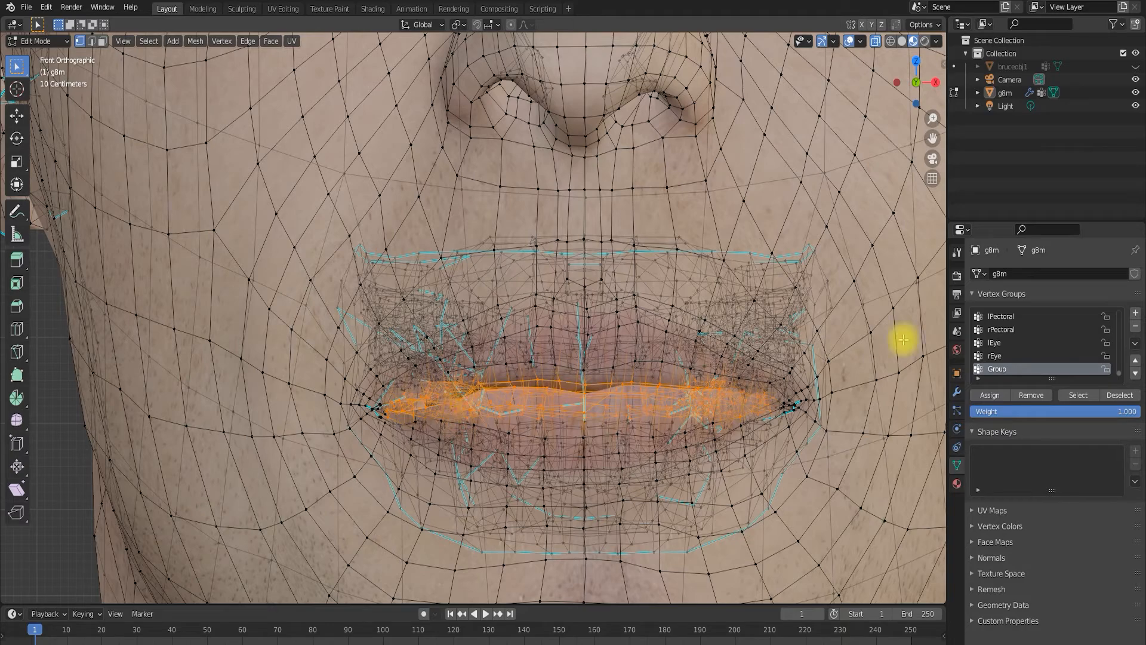
{"action": "left_click", "coordinate": [1027, 395]}
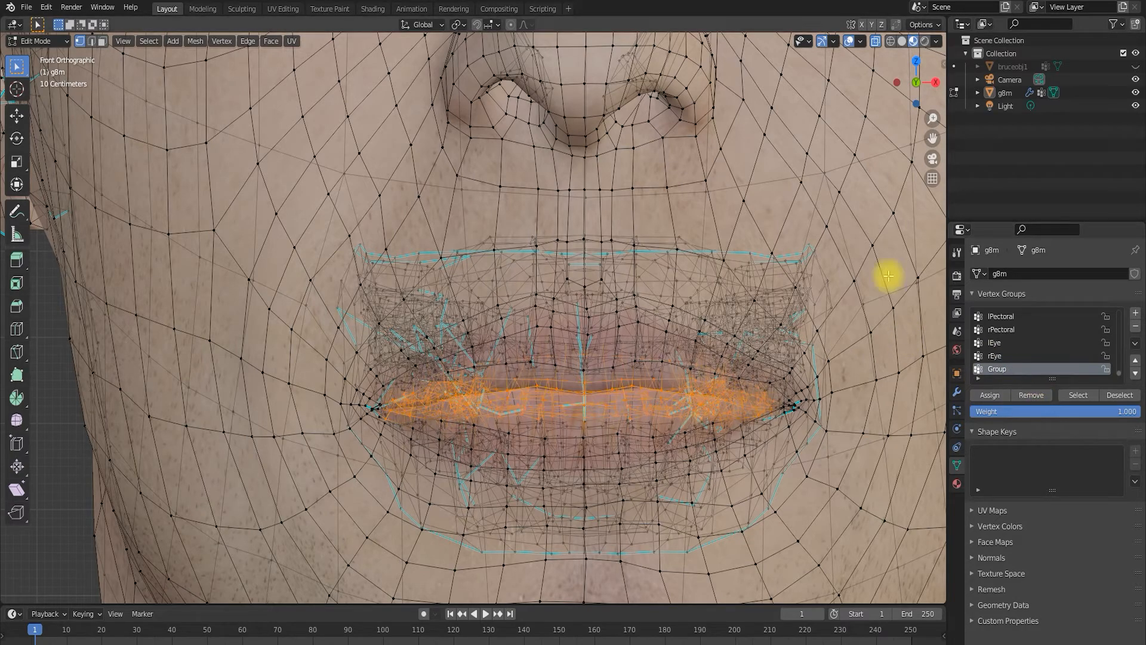
Disable X-ray, add the vertices inside both nostrils to the selection, and remove them from the vertex group "Group"
{"action": "scroll", "coordinate": [776, 143], "scroll_direction": "down", "scroll_amount": 1}
{"action": "scroll", "coordinate": [757, 148], "scroll_direction": "up", "scroll_amount": 3}
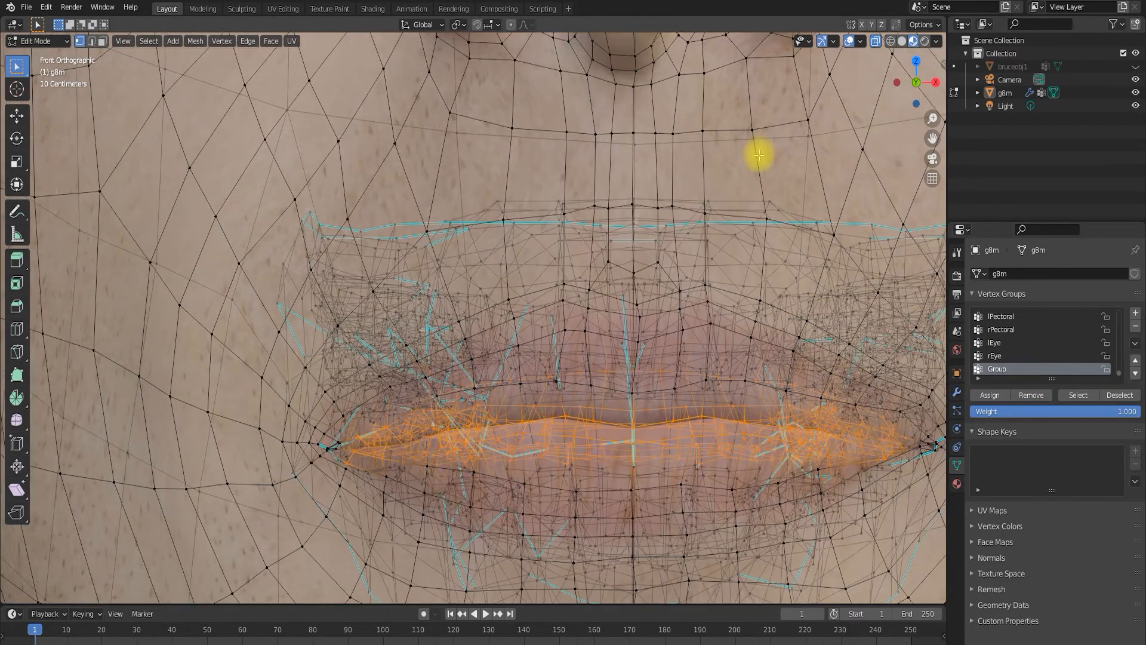
{"action": "middle_click_drag", "start_coordinate": [758, 154], "coordinate": [740, 191]}
{"action": "scroll", "coordinate": [673, 161], "scroll_direction": "down", "scroll_amount": 5}
{"action": "scroll", "coordinate": [656, 194], "scroll_direction": "up", "scroll_amount": 1}
{"action": "scroll", "coordinate": [414, 213], "scroll_direction": "up", "scroll_amount": 2}
{"action": "middle_click_drag", "start_coordinate": [414, 213], "coordinate": [553, 84]}
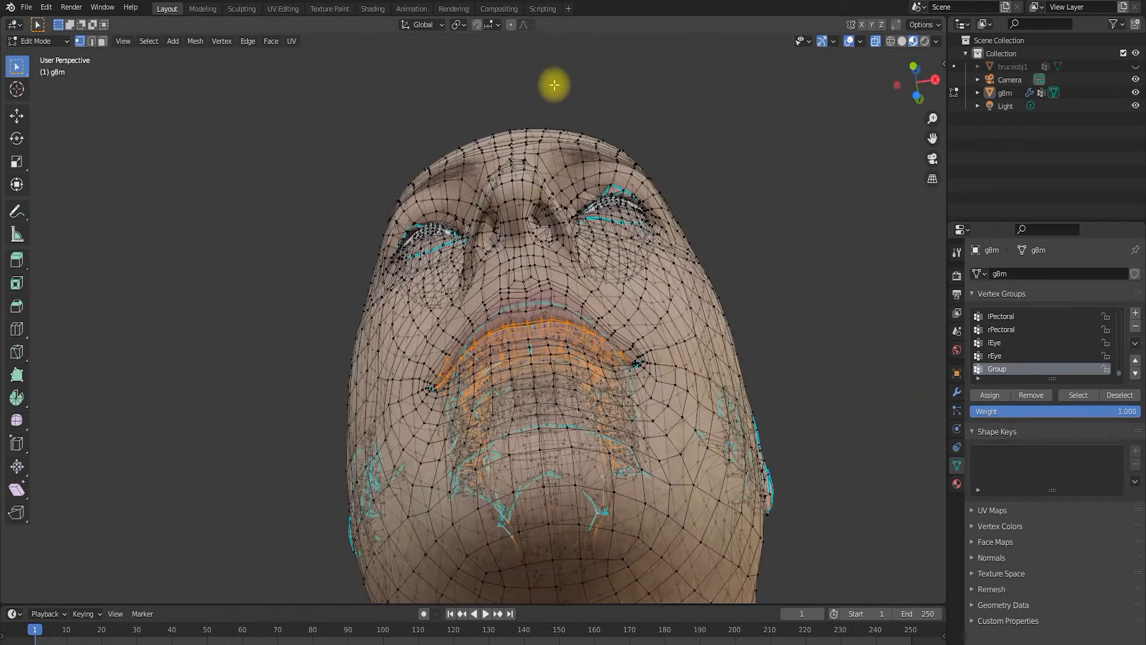
{"action": "left_click", "coordinate": [875, 40]}
{"action": "scroll", "coordinate": [674, 94], "scroll_direction": "up", "scroll_amount": 4}
{"action": "middle_click_drag", "start_coordinate": [659, 93], "coordinate": [680, 110]}
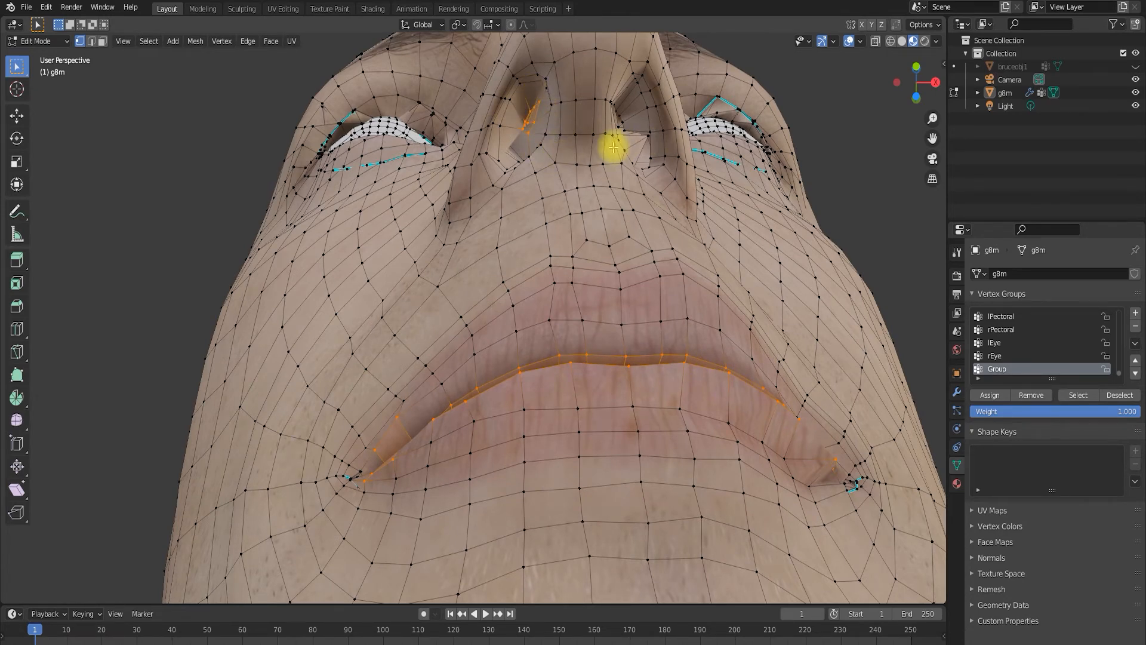
{"action": "middle_click_drag", "start_coordinate": [614, 147], "coordinate": [555, 103]}
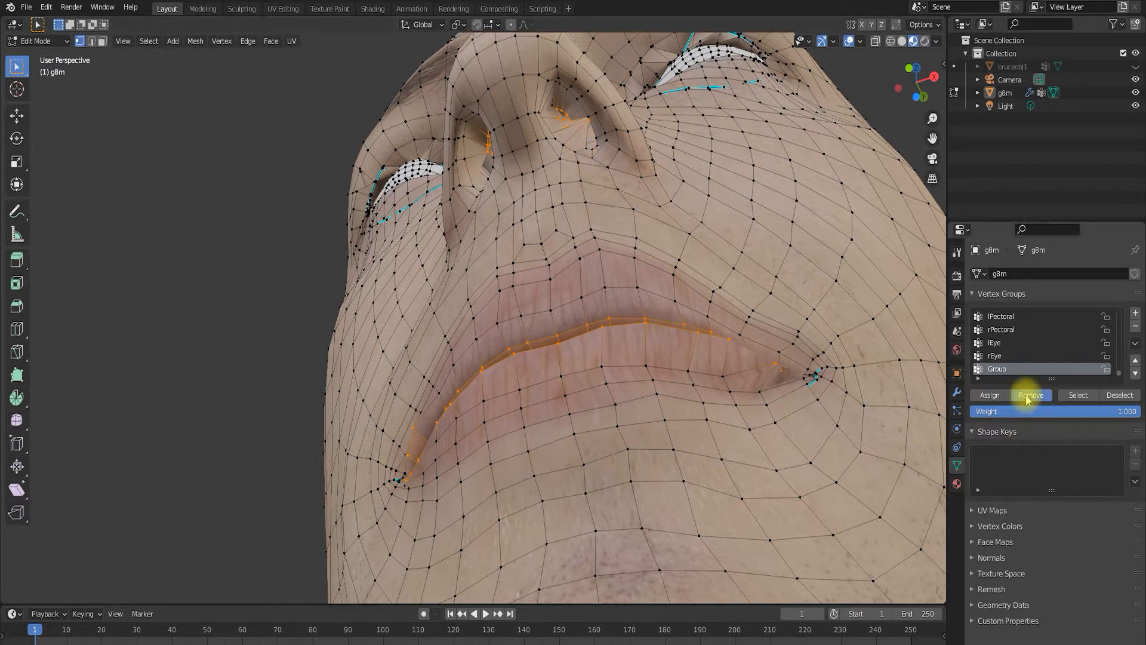
Extend the selection with more vertices around both nostril openings and remove them from the vertex group "Group"
{"action": "mouse_move", "coordinate": [525, 187]}
{"action": "middle_mouse_down"}
{"action": "mouse_move", "coordinate": [601, 213]}
{"action": "mouse_move", "coordinate": [548, 185]}
{"action": "mouse_move", "coordinate": [504, 195]}
{"action": "mouse_move", "coordinate": [543, 197]}
{"action": "middle_mouse_up"}
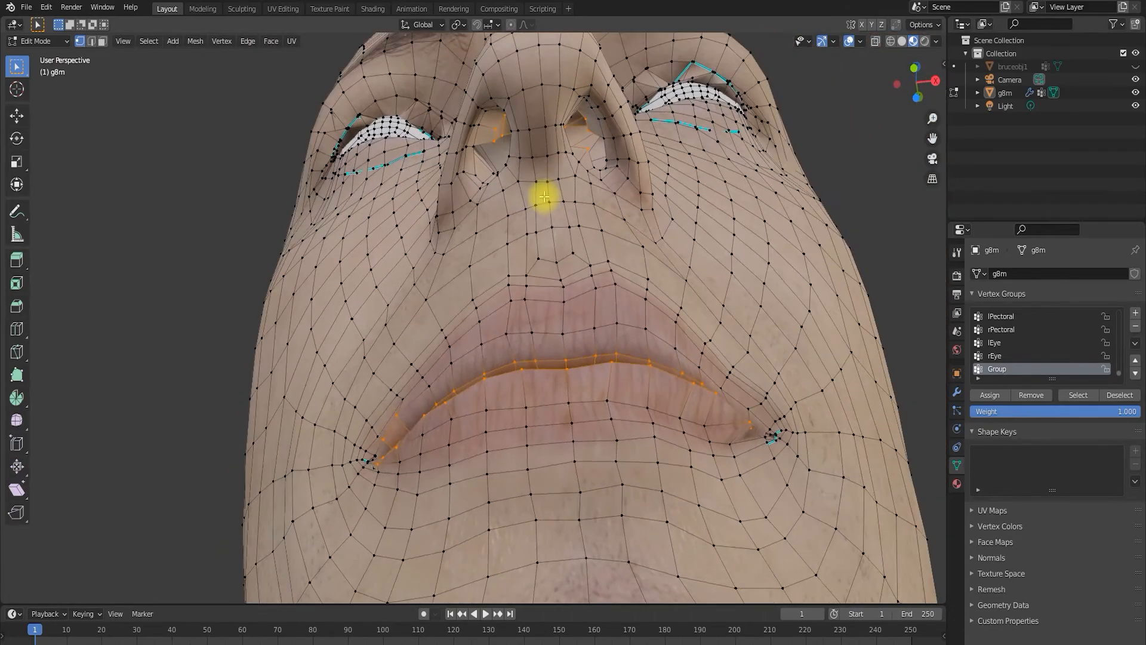
{"action": "middle_click_drag", "start_coordinate": [493, 155], "coordinate": [494, 179]}
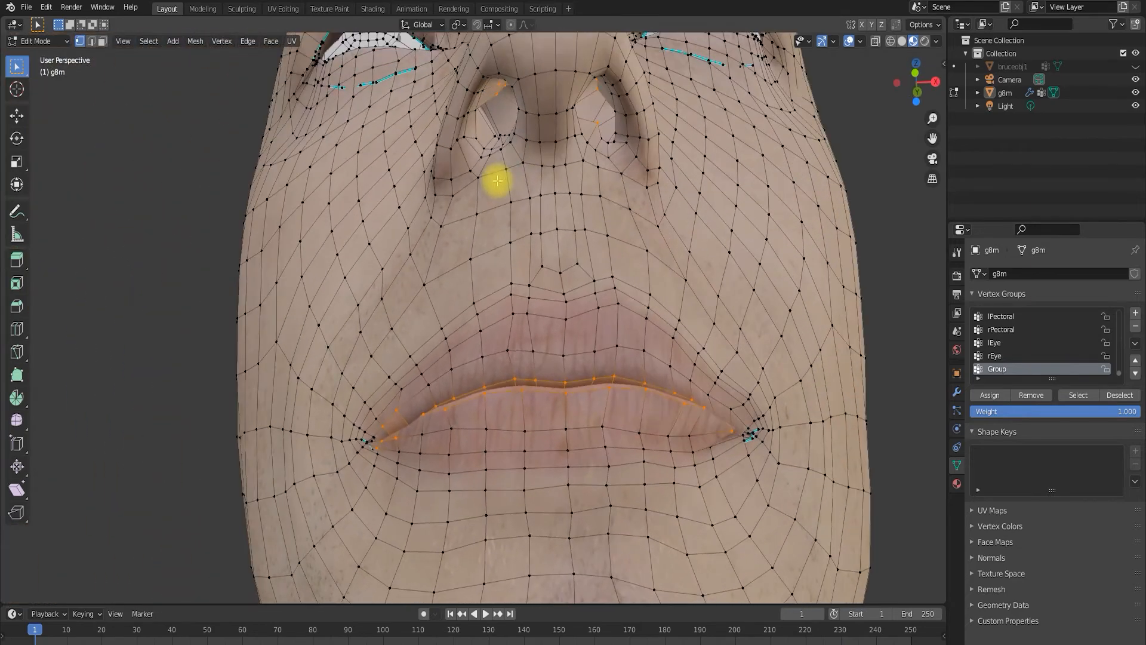
{"action": "left_click_drag", "start_coordinate": [509, 144], "coordinate": [509, 144], "text": "shift"}
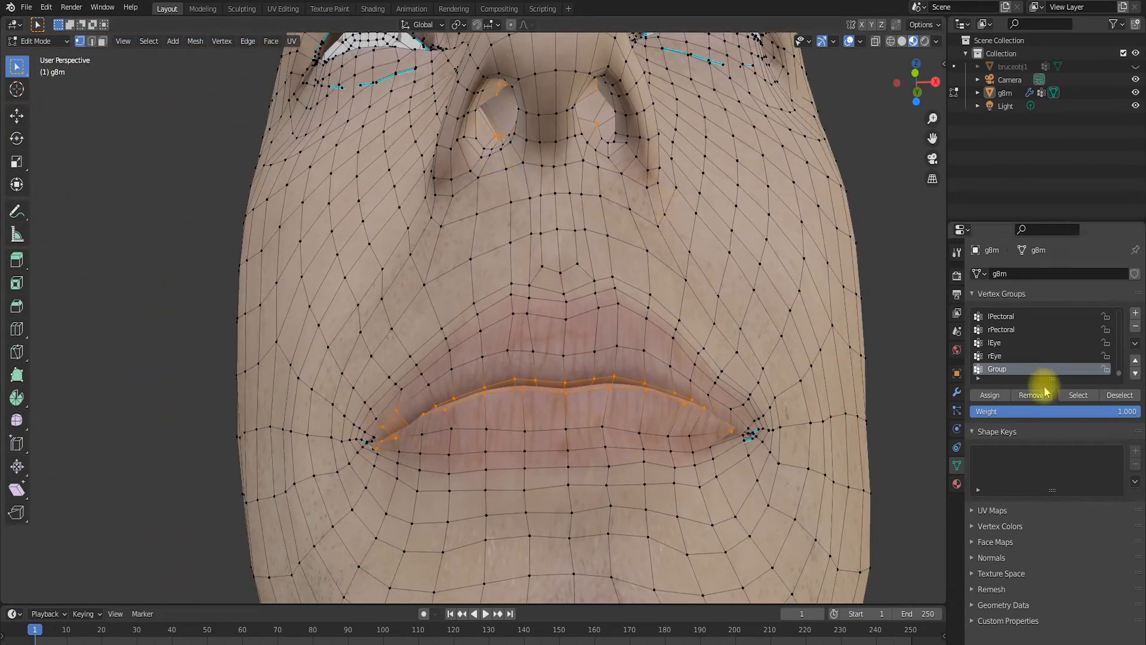
{"action": "left_click", "coordinate": [1029, 396]}
{"action": "middle_click_drag", "start_coordinate": [752, 218], "coordinate": [695, 209]}
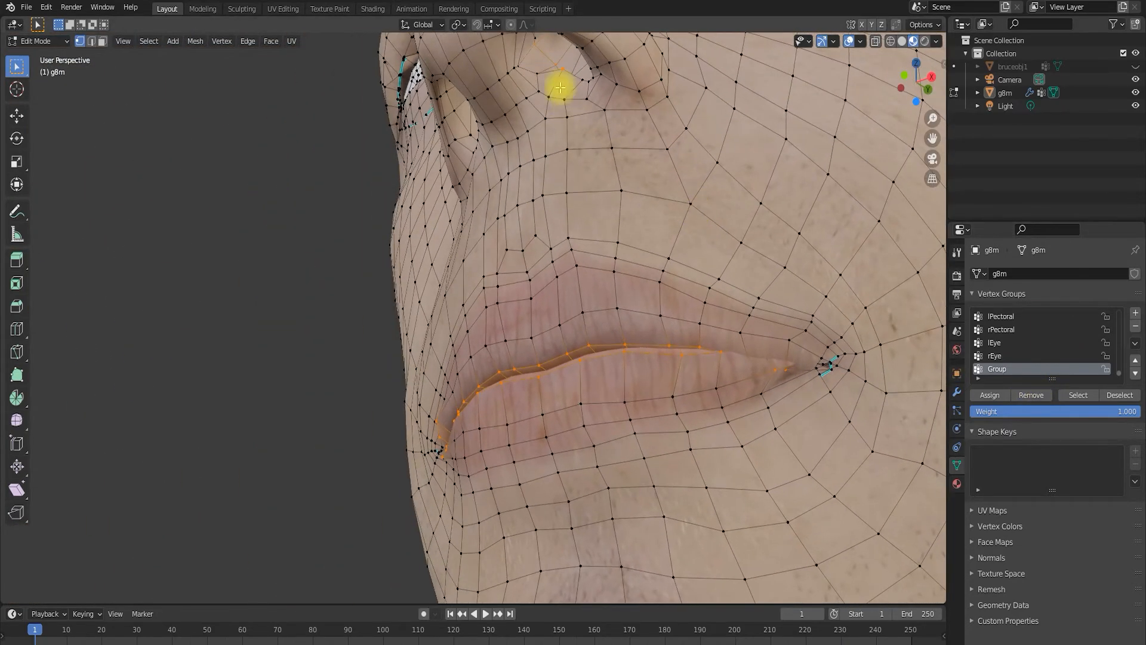
{"action": "left_click_drag", "start_coordinate": [536, 58], "coordinate": [582, 85]}
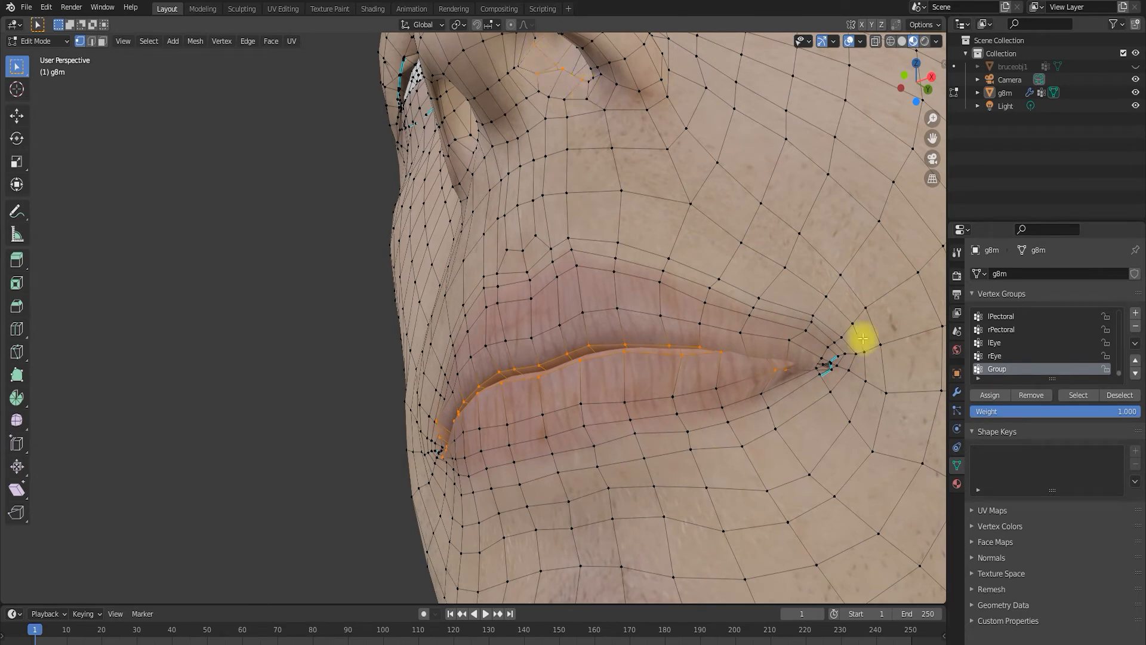
{"action": "left_click", "coordinate": [1031, 395]}
Add more nostril vertices seen from the side to the selection and hide all selected vertices
{"action": "middle_click_drag", "start_coordinate": [603, 71], "coordinate": [519, 70]}
{"action": "left_click_drag", "start_coordinate": [442, 51], "coordinate": [475, 60], "text": "shift"}
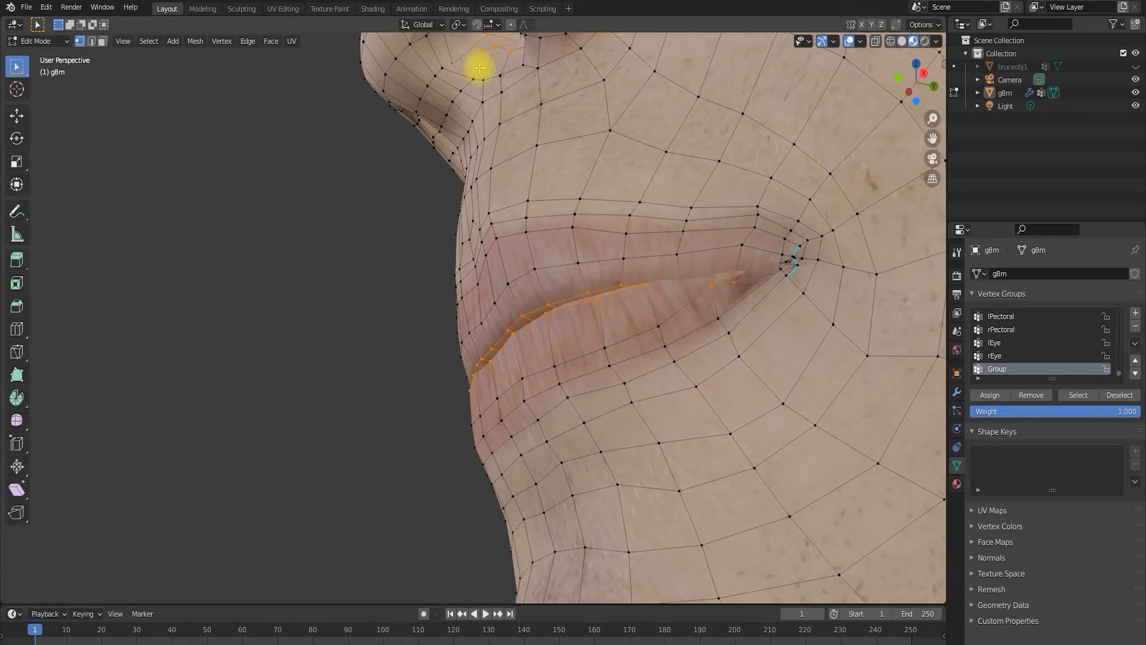
{"action": "key", "text": "h"}
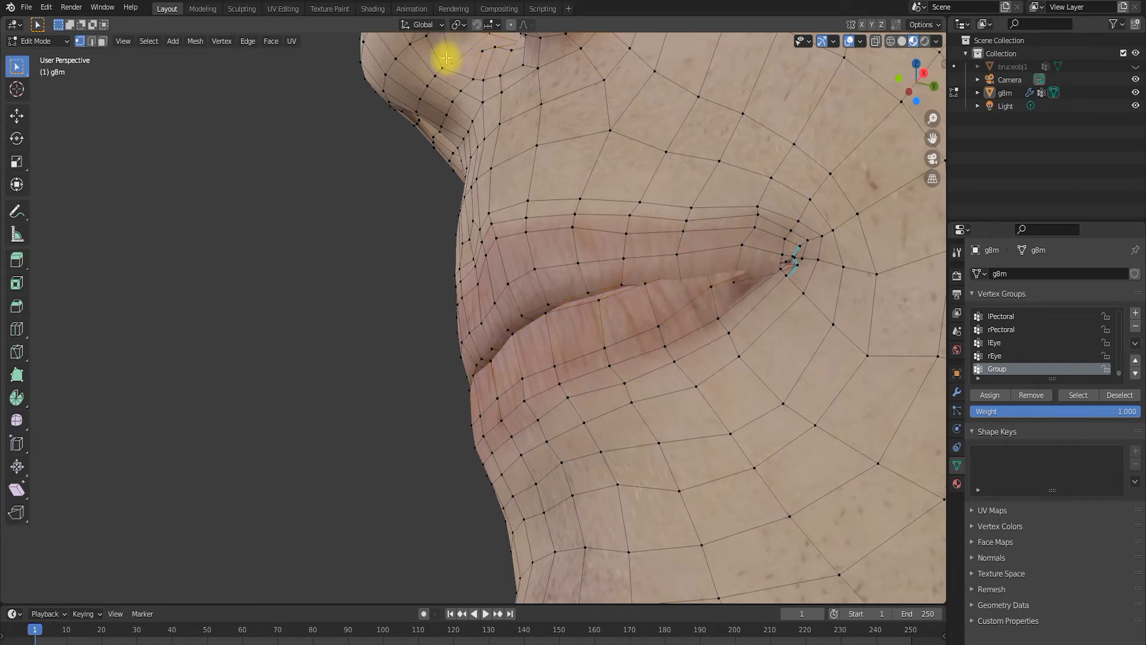
Select the leftover vertices inside the character's left nostril and remove them from the vertex group "Group"
{"action": "middle_click_drag", "start_coordinate": [452, 68], "coordinate": [573, 123]}
{"action": "left_click_drag", "start_coordinate": [576, 133], "coordinate": [591, 159]}
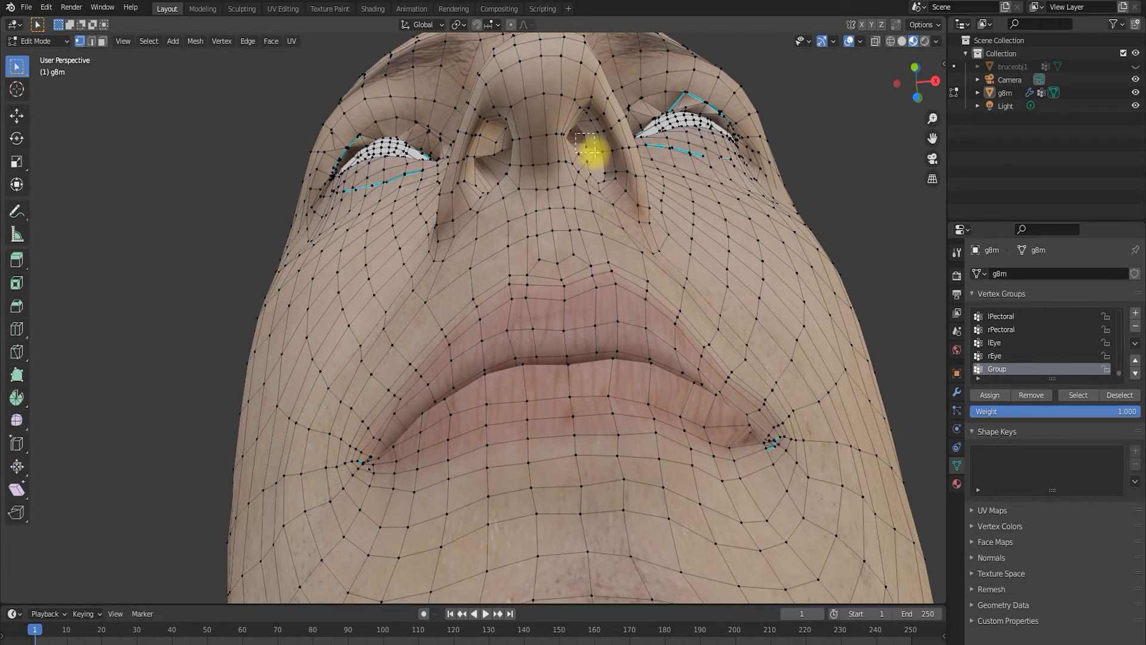
{"action": "left_click_drag", "start_coordinate": [598, 166], "coordinate": [598, 166]}
{"action": "left_click", "coordinate": [1026, 399]}
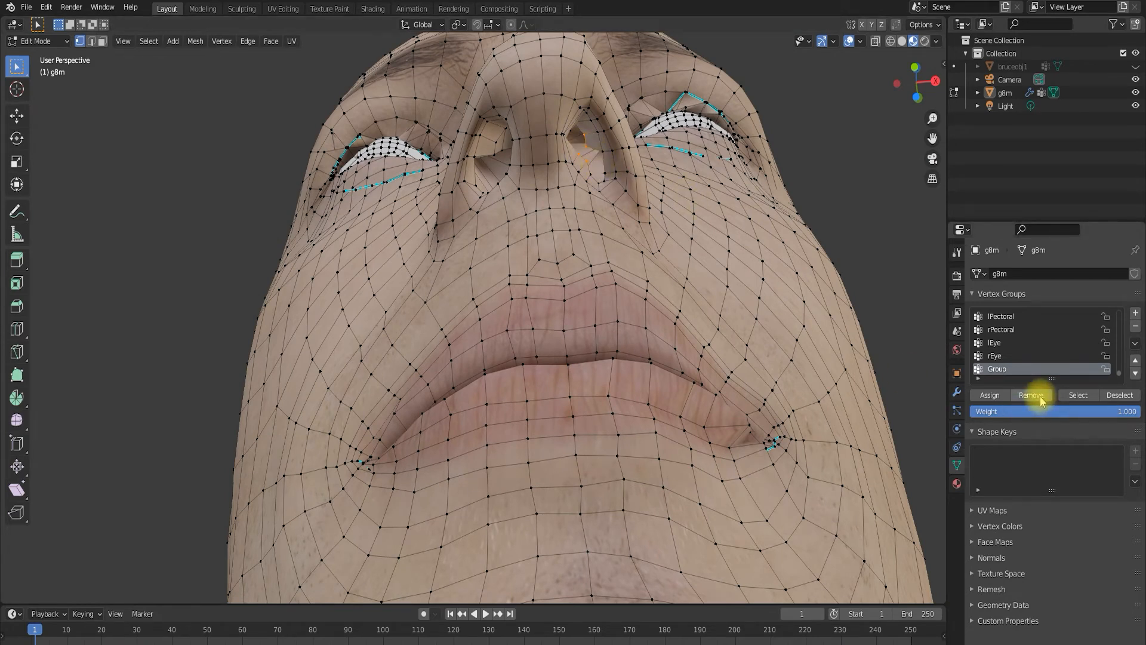
{"action": "left_click_drag", "start_coordinate": [578, 126], "coordinate": [592, 154]}
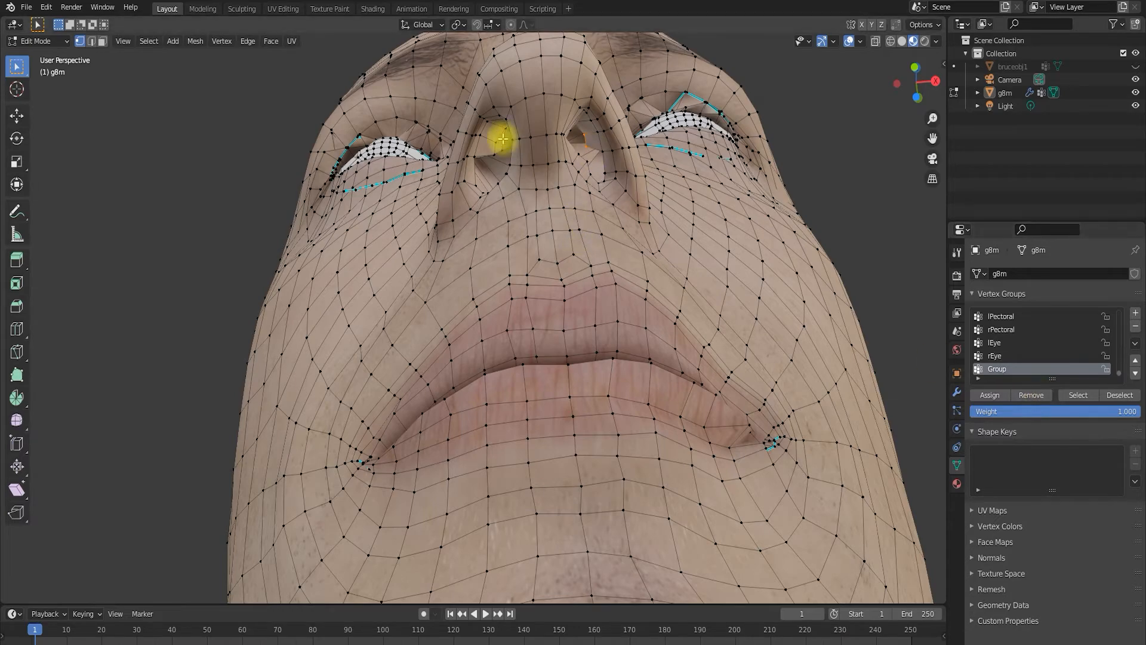
Examine the eyelids, eye opening and eyeball mesh up close from several angles, finishing in the right orthographic view
{"action": "middle_click_drag", "start_coordinate": [488, 134], "coordinate": [585, 317]}
{"action": "scroll", "coordinate": [489, 107], "scroll_direction": "up", "scroll_amount": 2}
{"action": "scroll", "coordinate": [537, 277], "scroll_direction": "up", "scroll_amount": 5}
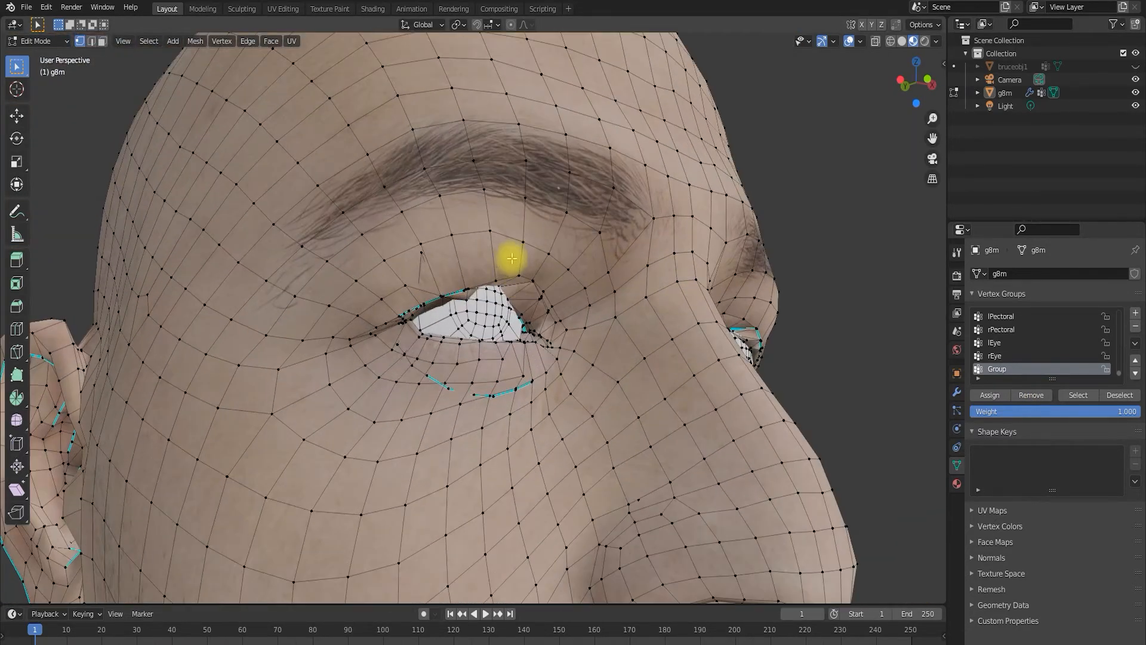
{"action": "middle_click_drag", "start_coordinate": [650, 295], "coordinate": [604, 302], "text": "shift"}
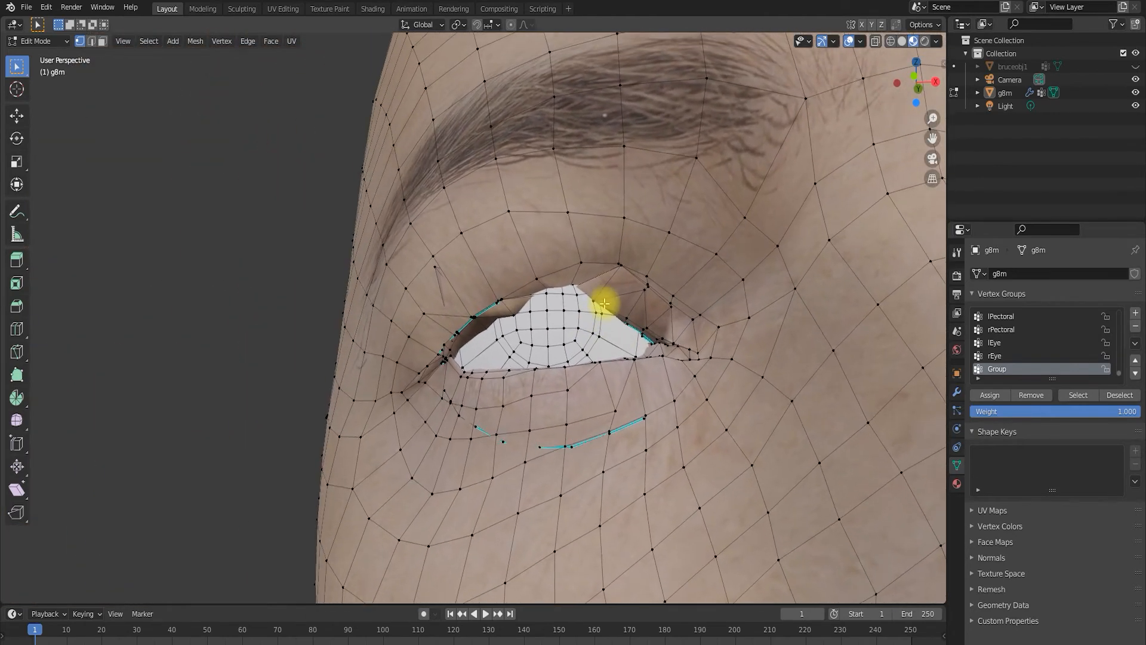
{"action": "scroll", "coordinate": [604, 309], "scroll_direction": "down", "scroll_amount": 1}
{"action": "scroll", "coordinate": [533, 310], "scroll_direction": "down", "scroll_amount": 2}
{"action": "middle_click_drag", "start_coordinate": [531, 310], "coordinate": [563, 302]}
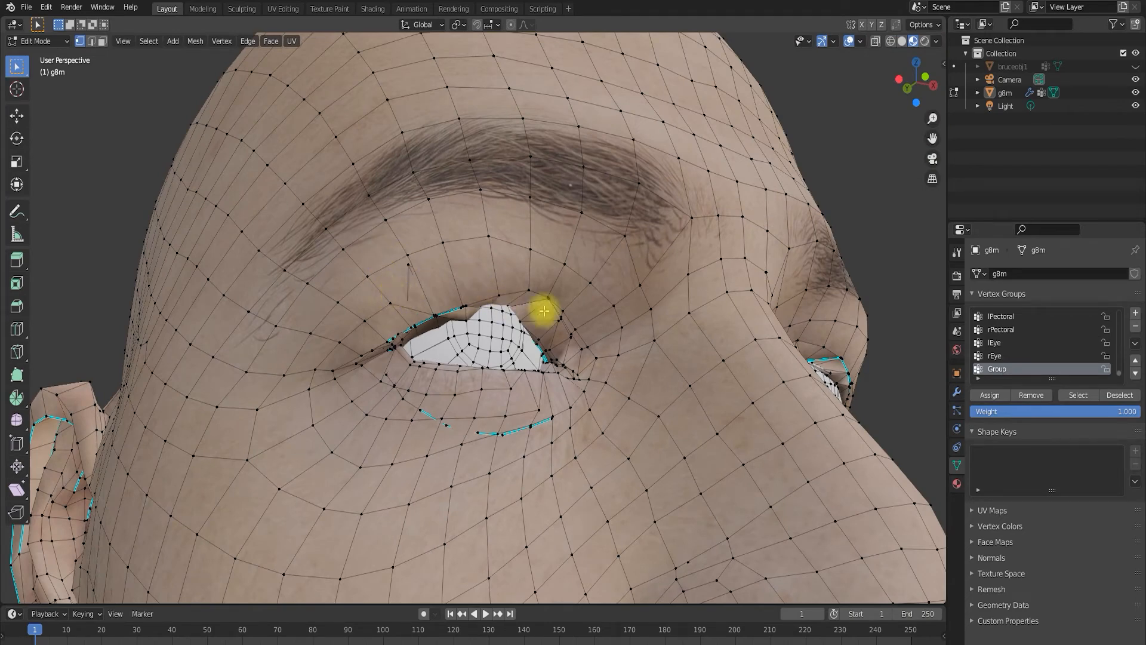
{"action": "middle_click_drag", "start_coordinate": [814, 149], "coordinate": [639, 213]}
{"action": "scroll", "coordinate": [614, 225], "scroll_direction": "up", "scroll_amount": 6}
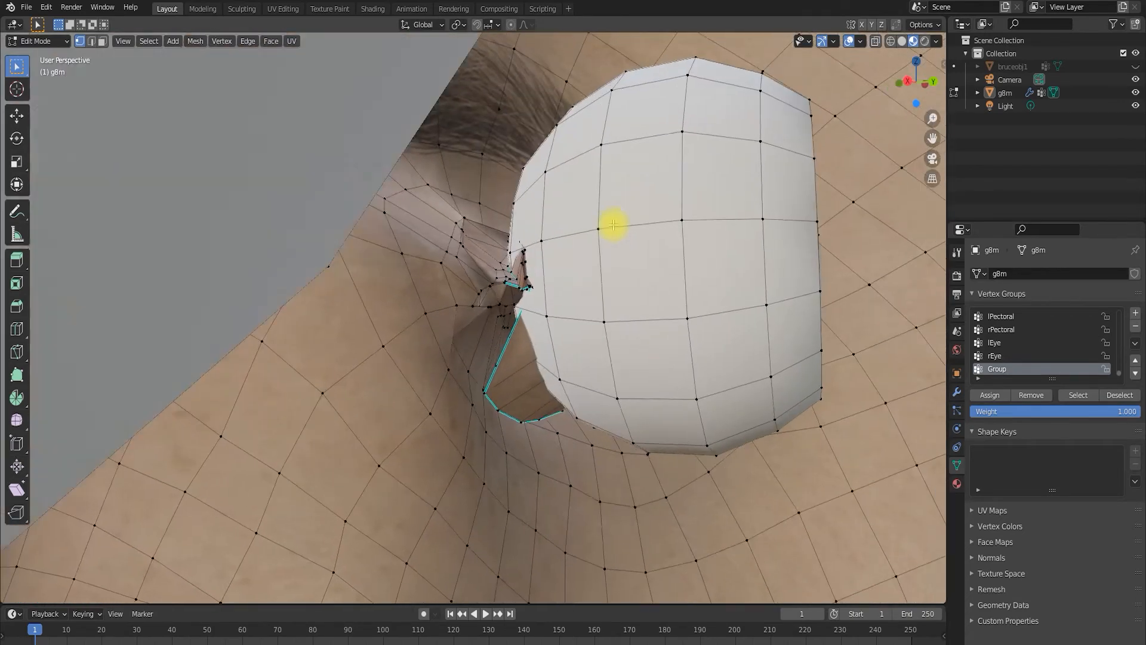
{"action": "scroll", "coordinate": [604, 233], "scroll_direction": "down", "scroll_amount": 6}
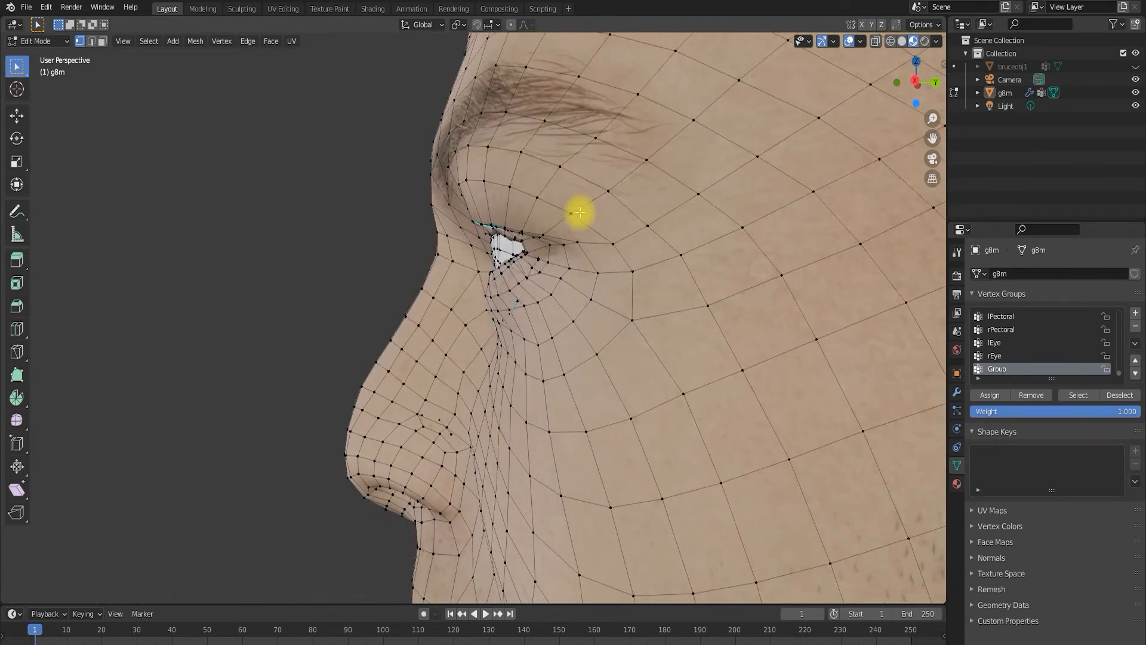
{"action": "mouse_move", "coordinate": [577, 210]}
{"action": "middle_mouse_down"}
{"action": "mouse_move", "coordinate": [614, 212]}
{"action": "mouse_move", "coordinate": [576, 214]}
{"action": "middle_mouse_up"}
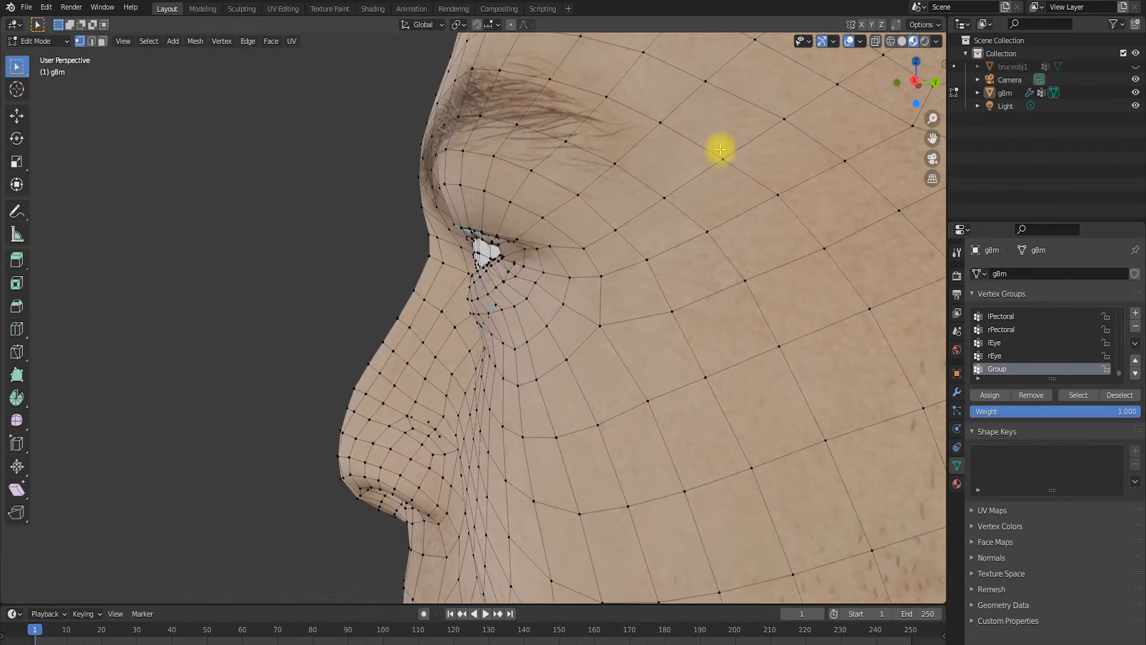
{"action": "middle_click_drag", "start_coordinate": [643, 143], "coordinate": [572, 228]}
{"action": "middle_click_drag", "start_coordinate": [647, 199], "coordinate": [568, 220]}
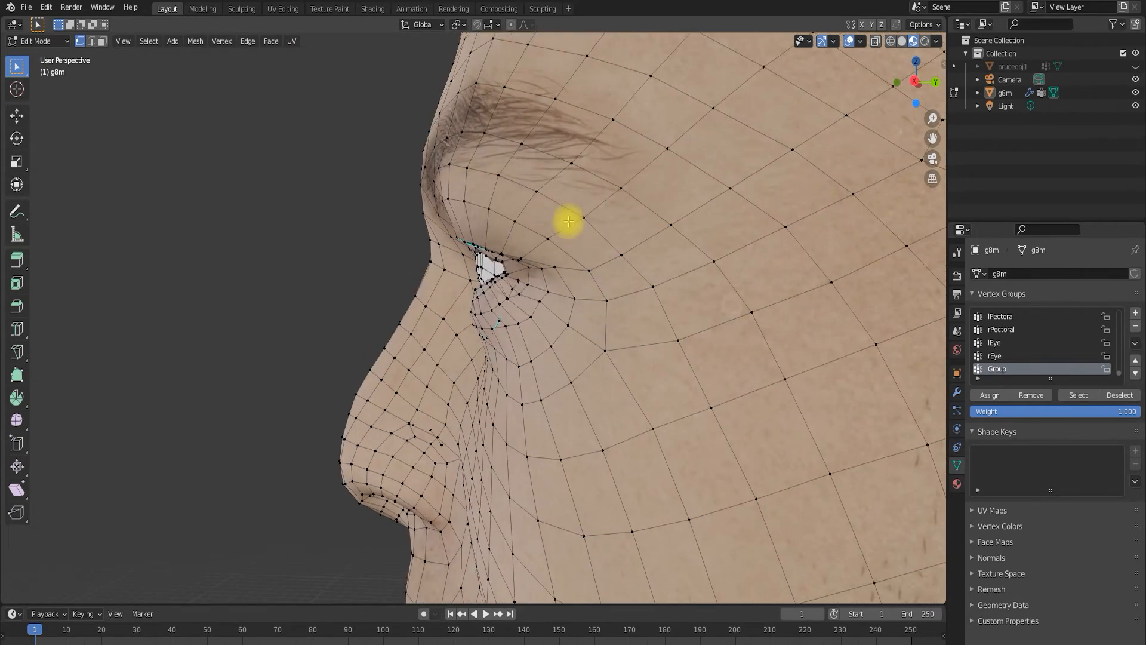
{"action": "left_click", "coordinate": [910, 85]}
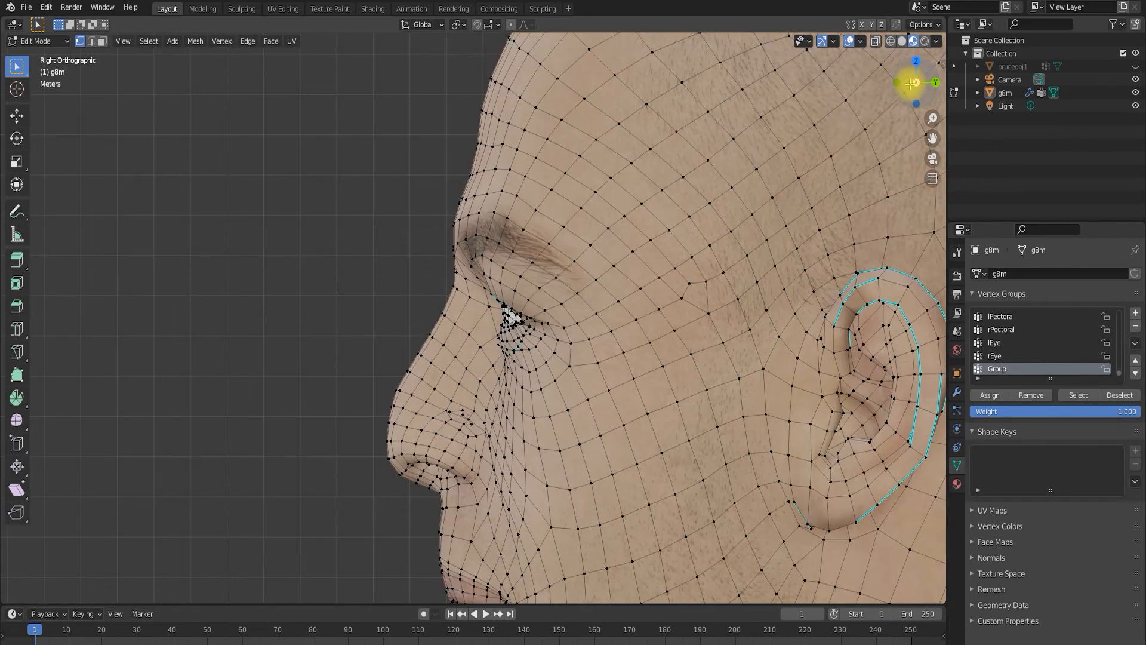
Select the eye-opening and upper-eyelid vertices through the mesh with X-ray on and remove them from the vertex group "Group"
{"action": "left_click", "coordinate": [876, 41]}
{"action": "scroll", "coordinate": [545, 287], "scroll_direction": "up", "scroll_amount": 6}
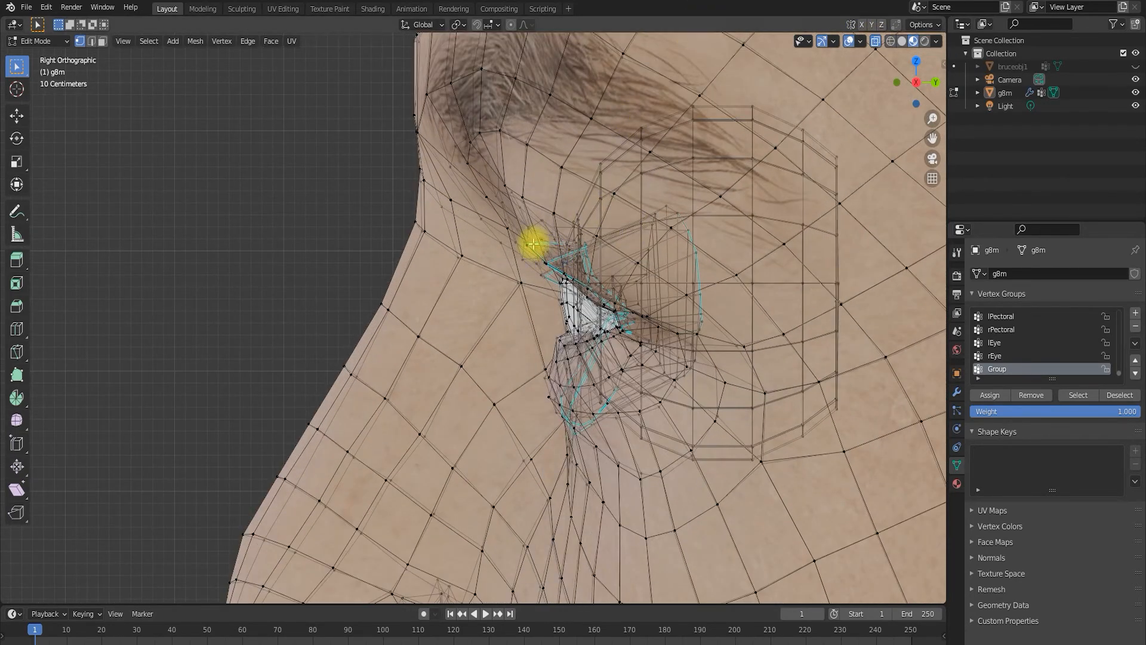
{"action": "left_click_drag", "start_coordinate": [533, 243], "coordinate": [670, 342]}
{"action": "left_click", "coordinate": [922, 86]}
{"action": "left_click", "coordinate": [911, 82]}
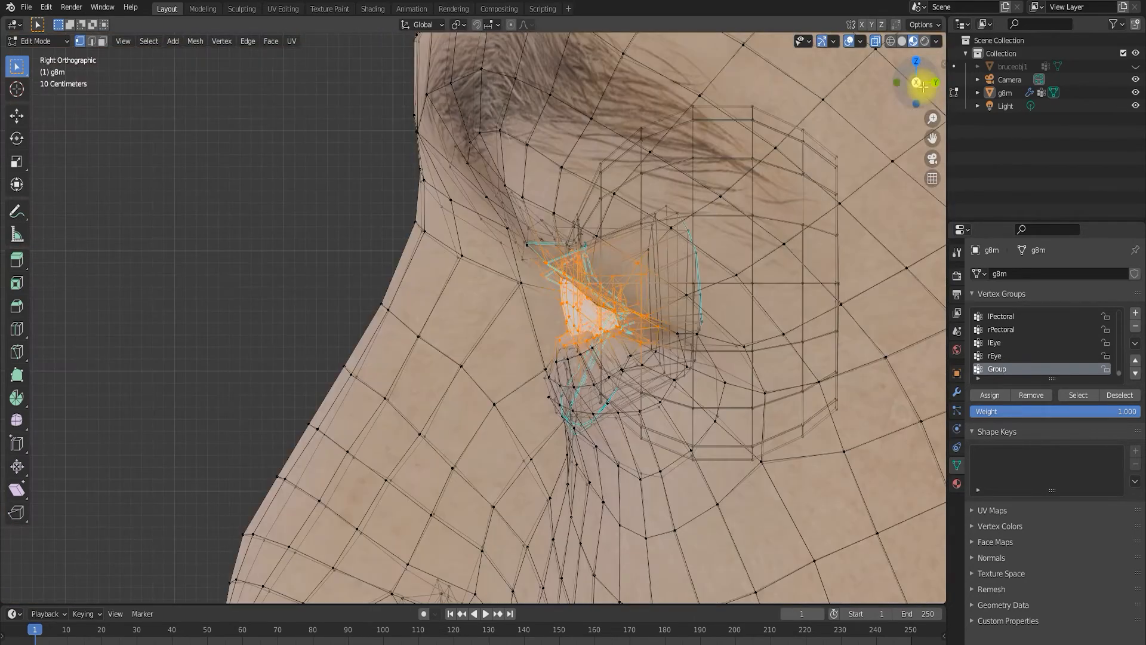
{"action": "left_click_drag", "start_coordinate": [933, 138], "coordinate": [914, 49]}
{"action": "left_click_drag", "start_coordinate": [522, 172], "coordinate": [627, 270]}
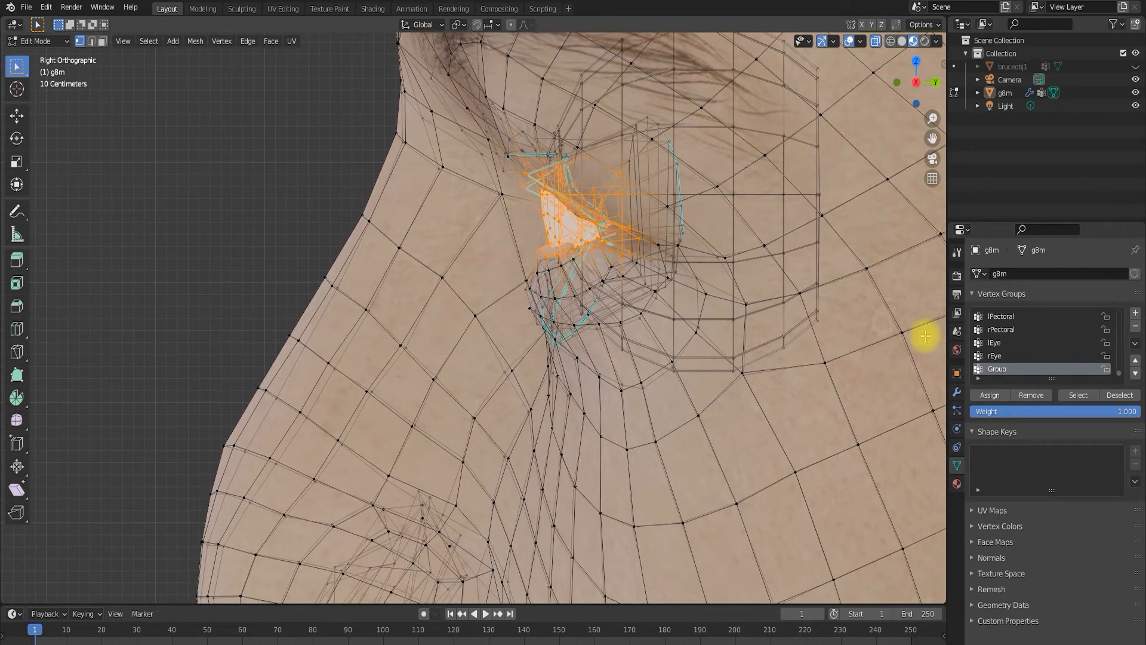
{"action": "left_click", "coordinate": [1030, 395]}
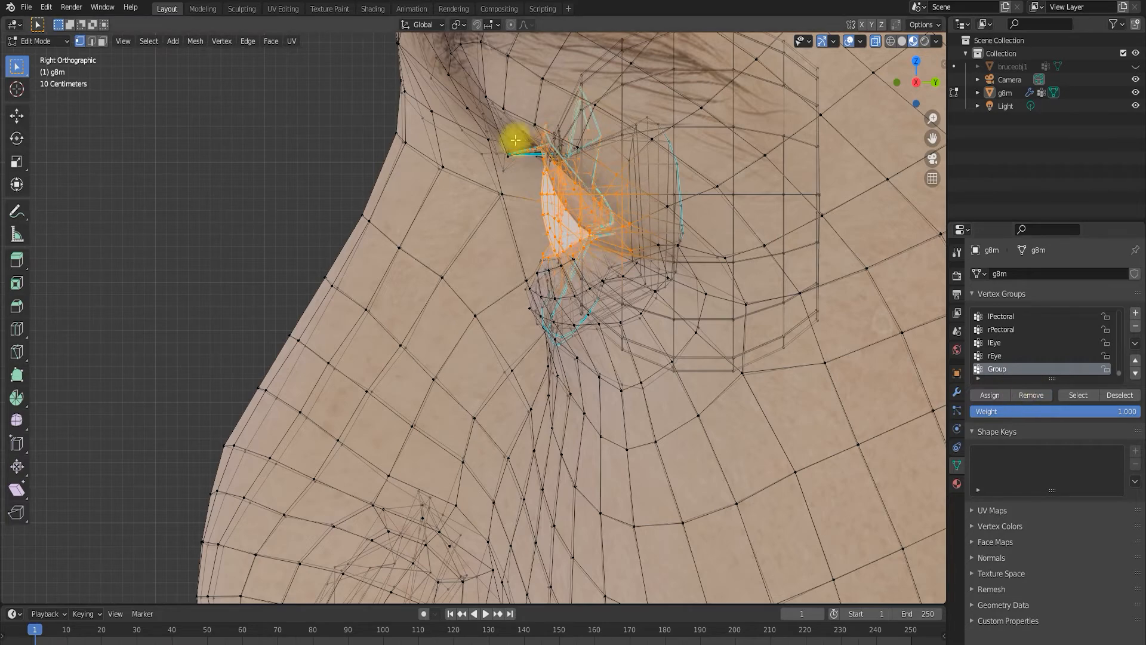
{"action": "left_click_drag", "start_coordinate": [491, 139], "coordinate": [526, 174]}
{"action": "left_click", "coordinate": [1006, 395]}
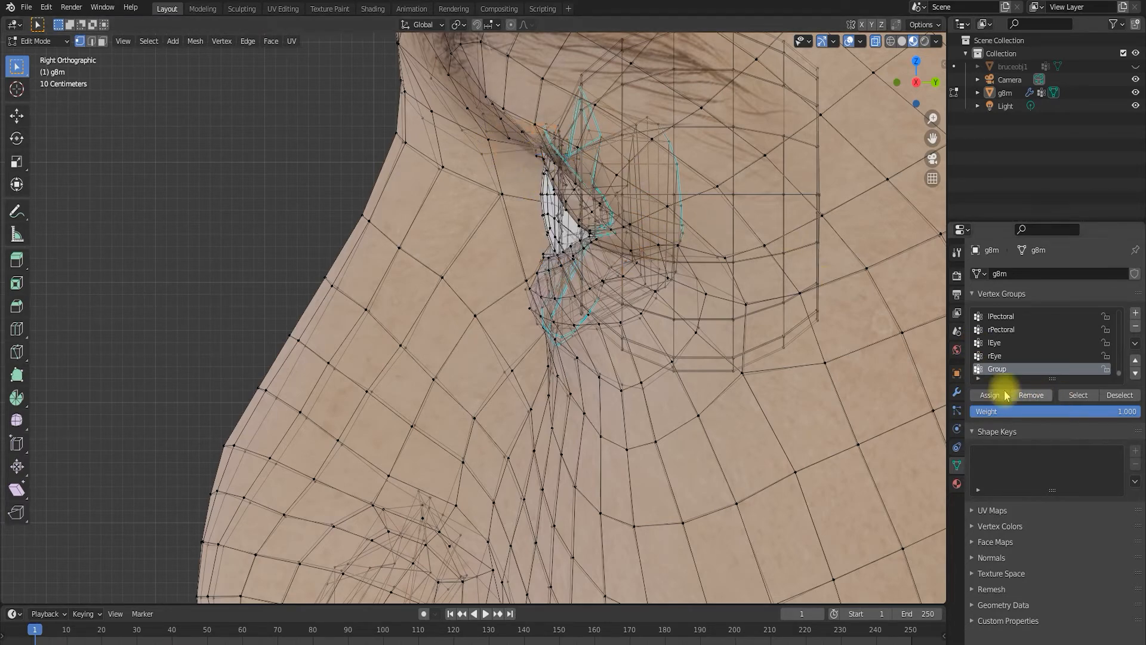
Check the eye areas, return to a view of the whole head and select the g8m object in the scene hierarchy
{"action": "middle_click_drag", "start_coordinate": [545, 243], "coordinate": [694, 251]}
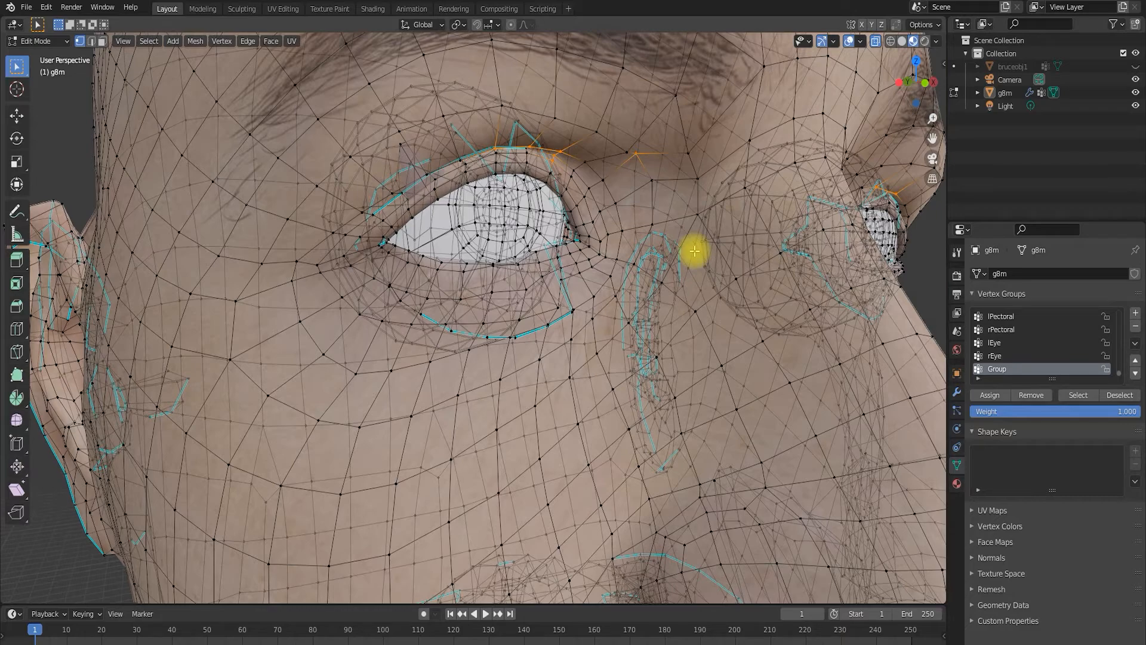
{"action": "middle_click_drag", "start_coordinate": [694, 251], "coordinate": [604, 519]}
{"action": "scroll", "coordinate": [534, 209], "scroll_direction": "down", "scroll_amount": 7}
{"action": "scroll", "coordinate": [652, 345], "scroll_direction": "down", "scroll_amount": 5}
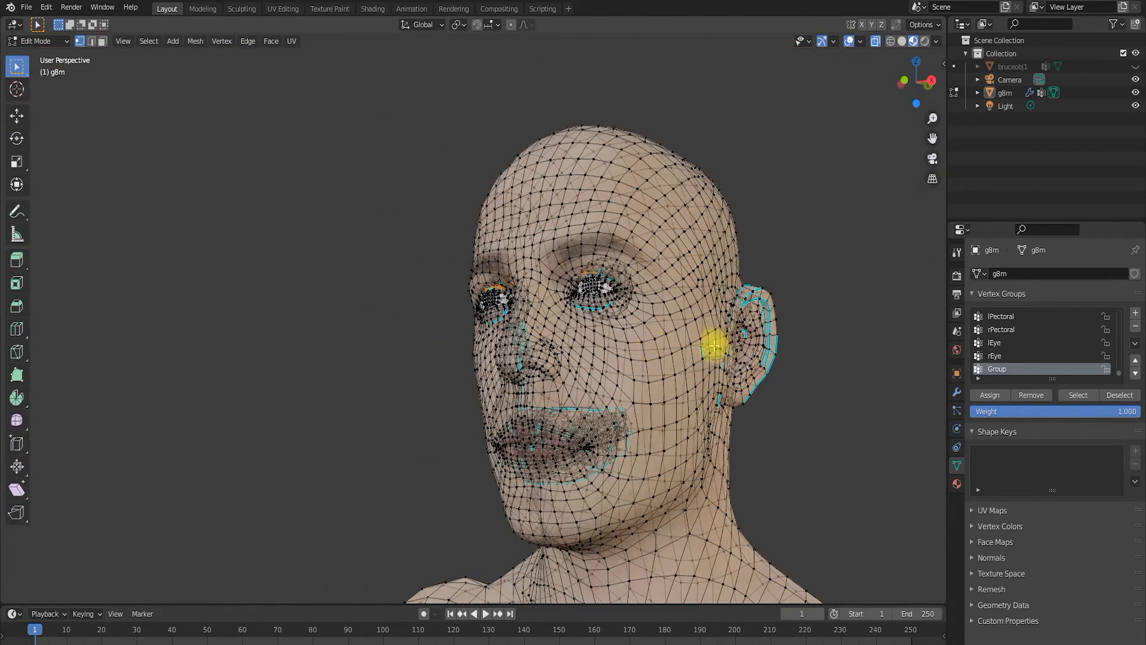
{"action": "left_click_drag", "start_coordinate": [935, 139], "coordinate": [839, 75]}
{"action": "left_click", "coordinate": [1009, 93]}
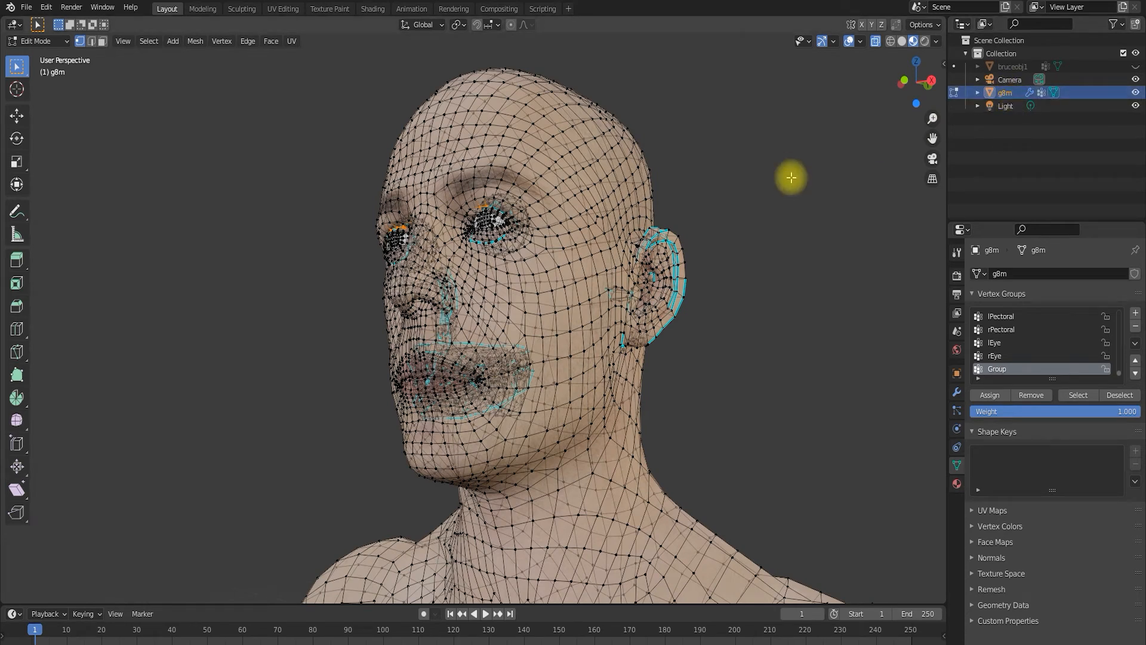
{"action": "left_click", "coordinate": [27, 9]}
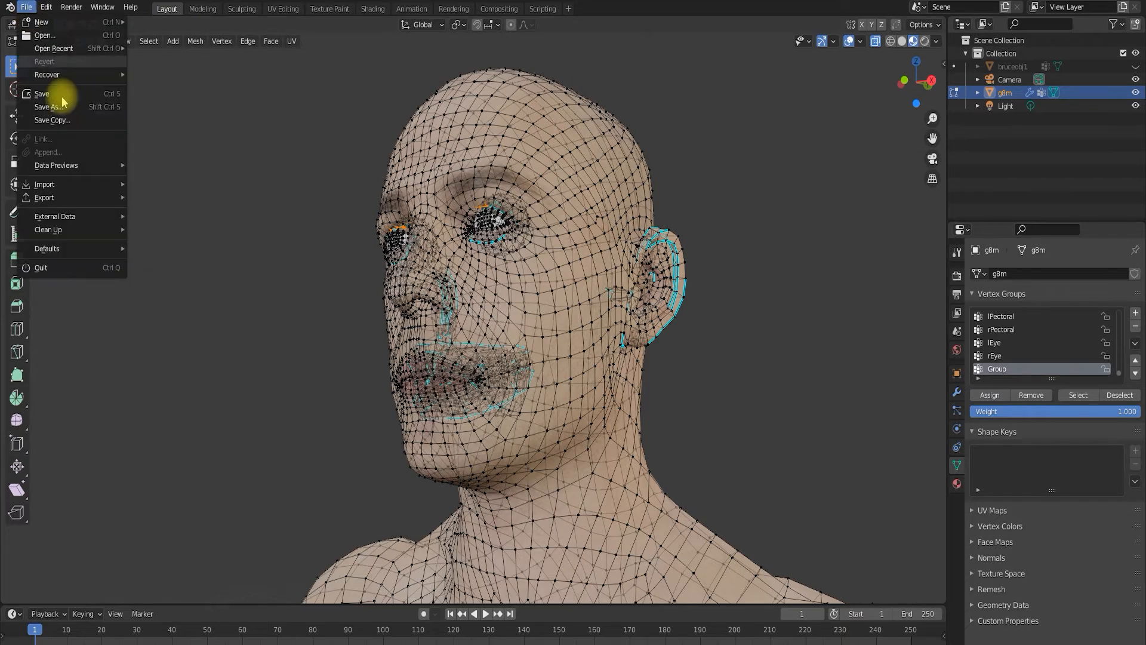
{"action": "mouse_move", "coordinate": [77, 197]}
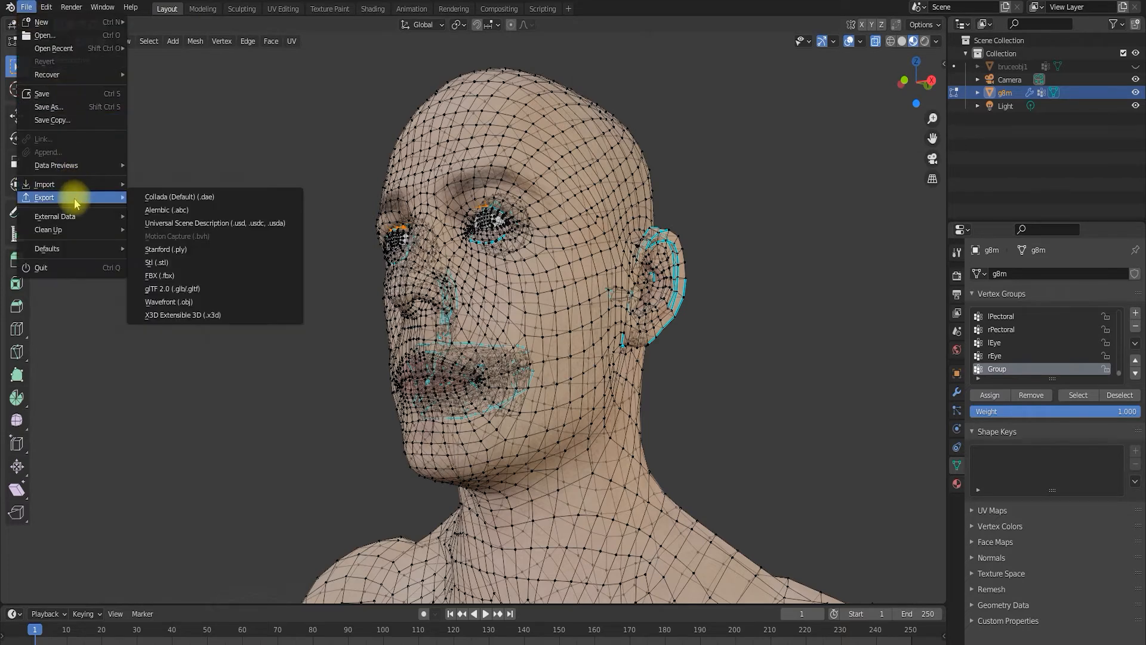
{"action": "left_click", "coordinate": [241, 302]}
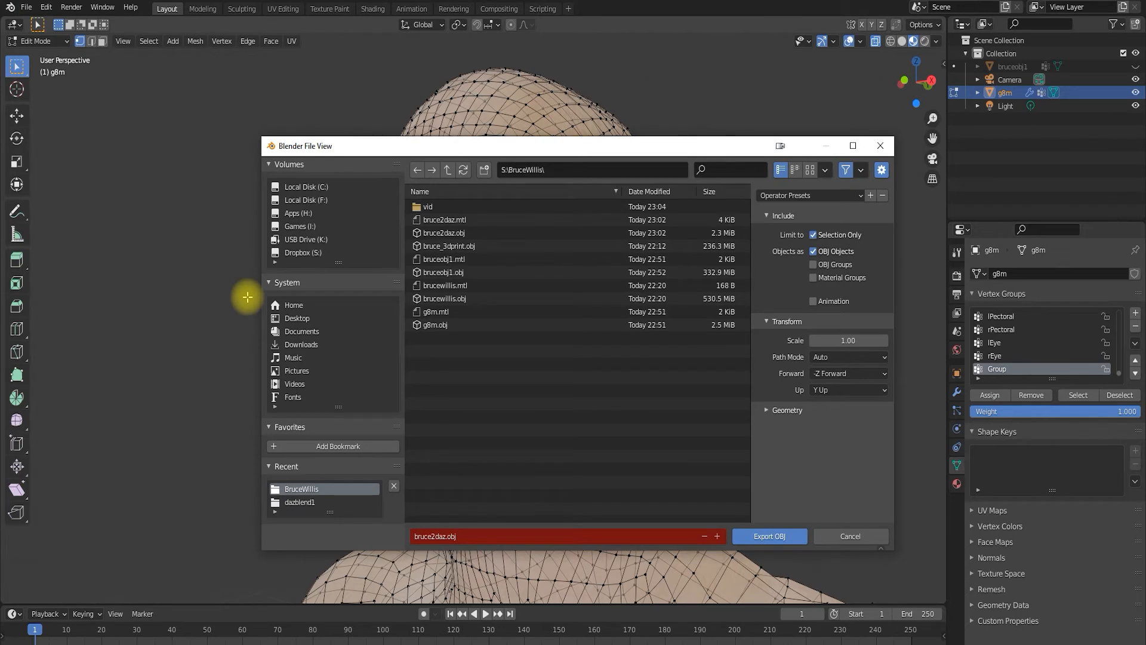
{"action": "left_click", "coordinate": [478, 536]}
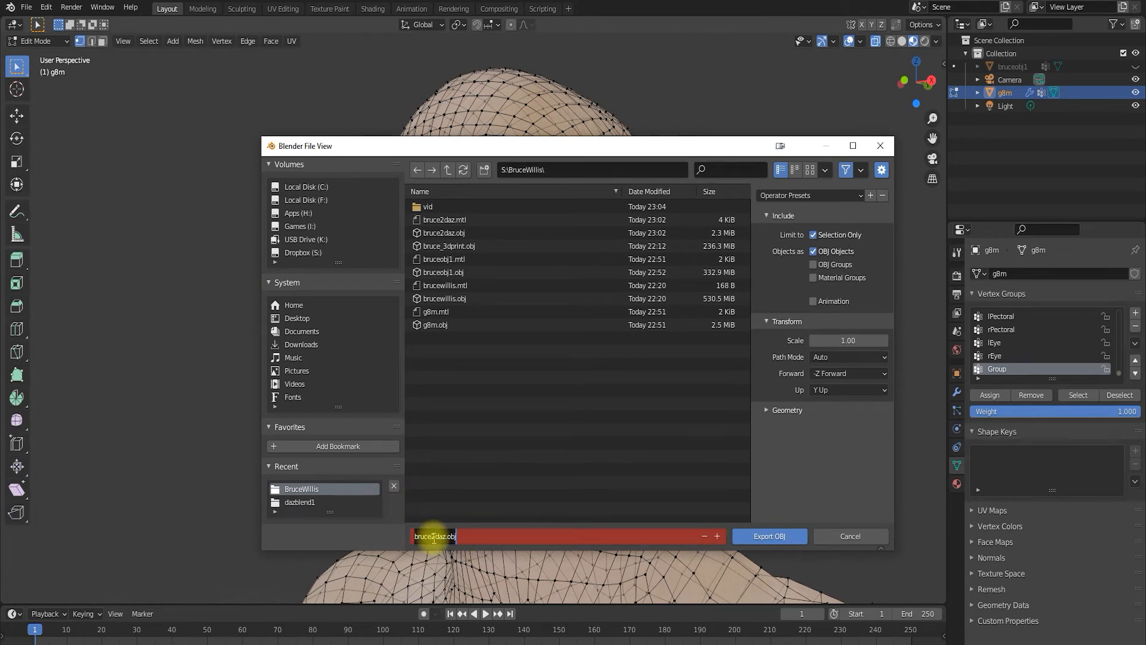
{"action": "left_click_drag", "start_coordinate": [464, 536], "coordinate": [413, 536]}
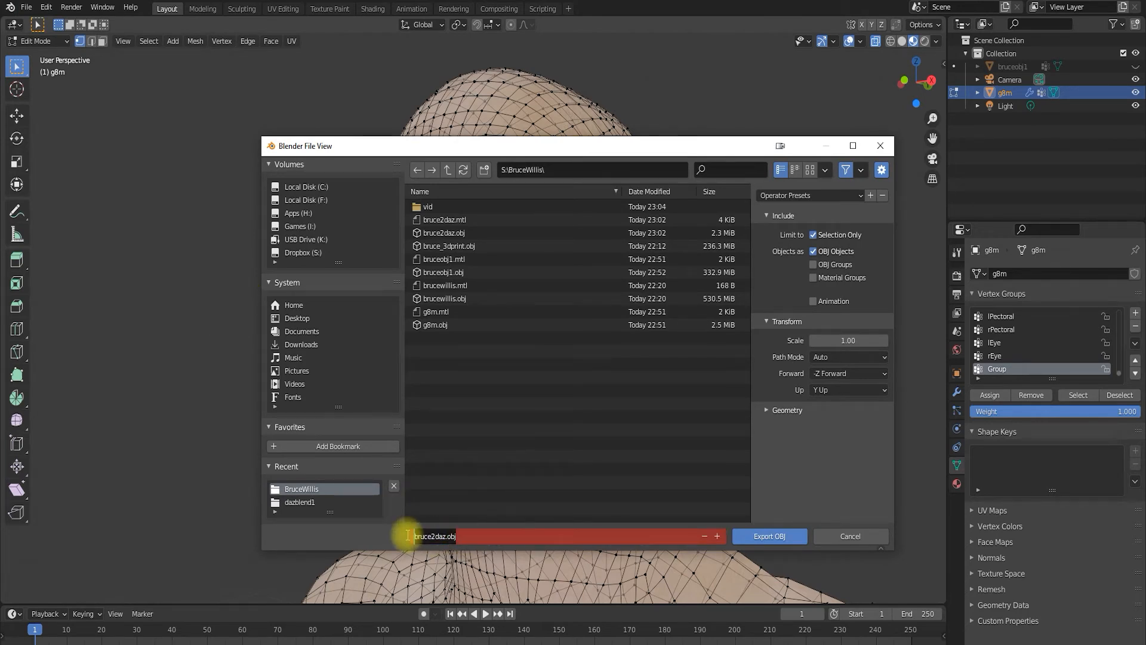
{"action": "left_click", "coordinate": [843, 538]}
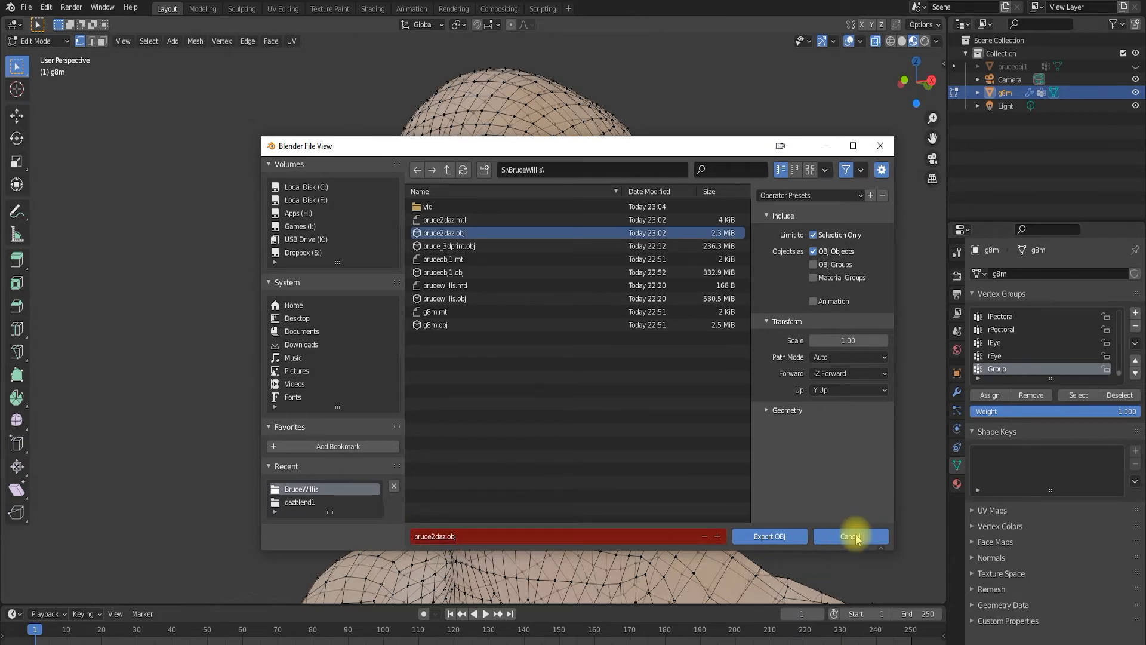
{"action": "left_click", "coordinate": [855, 537]}
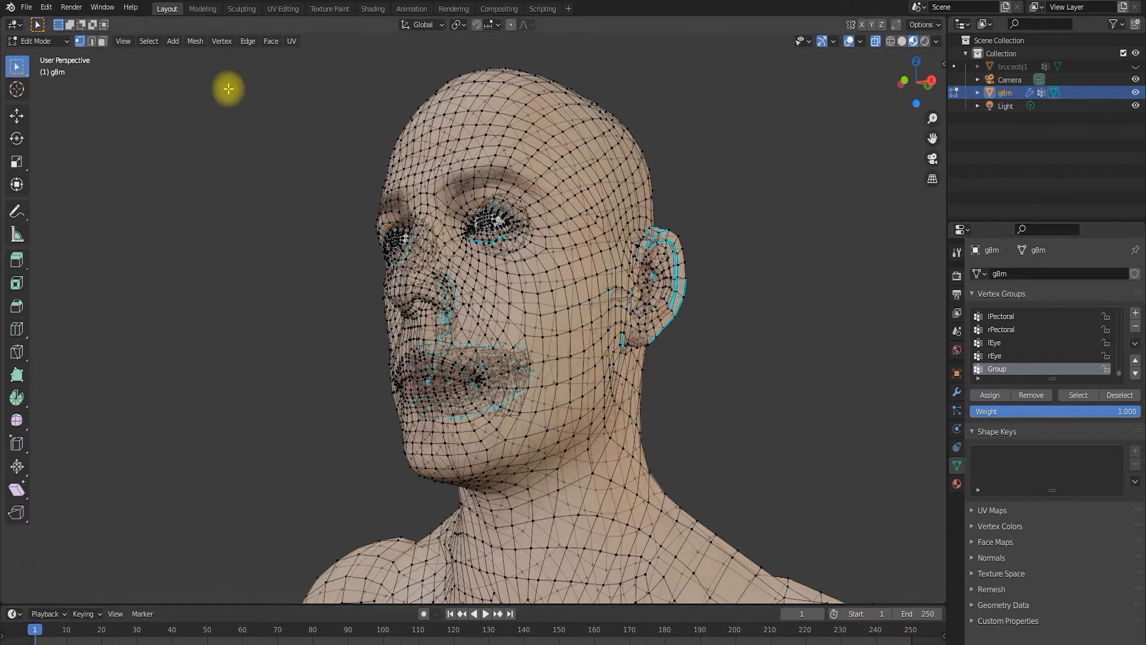
Export only the selected g8m mesh with modifiers applied as the Wavefront OBJ file bruce2daz2.obj in the BruceWillis folder
{"action": "left_click", "coordinate": [25, 9]}
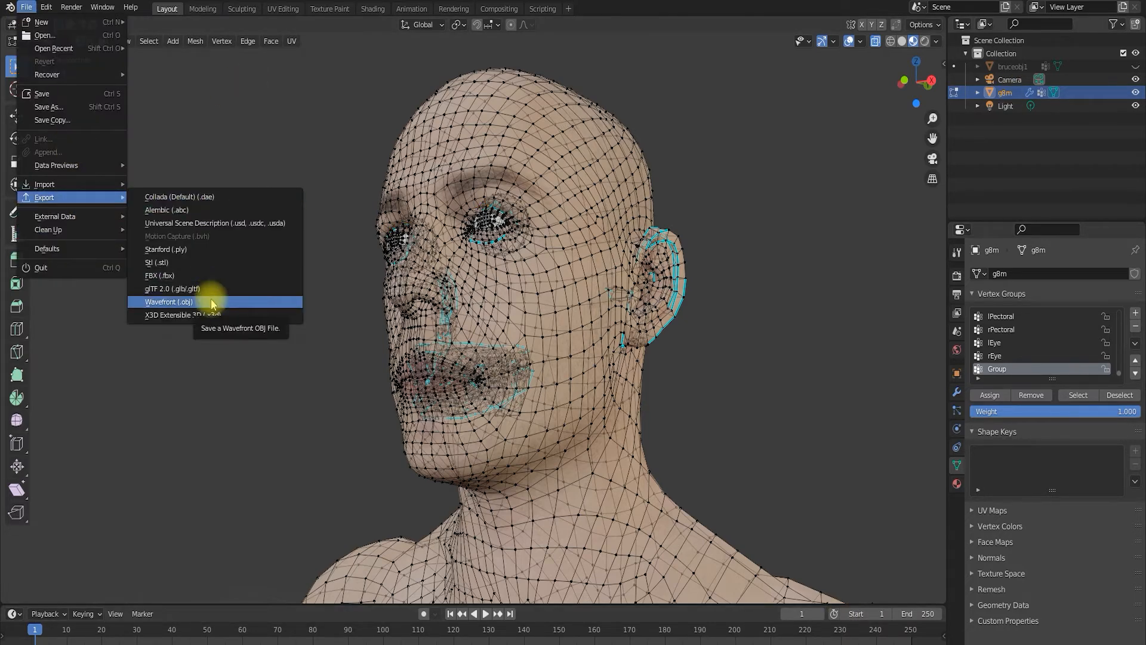
{"action": "left_click", "coordinate": [212, 301]}
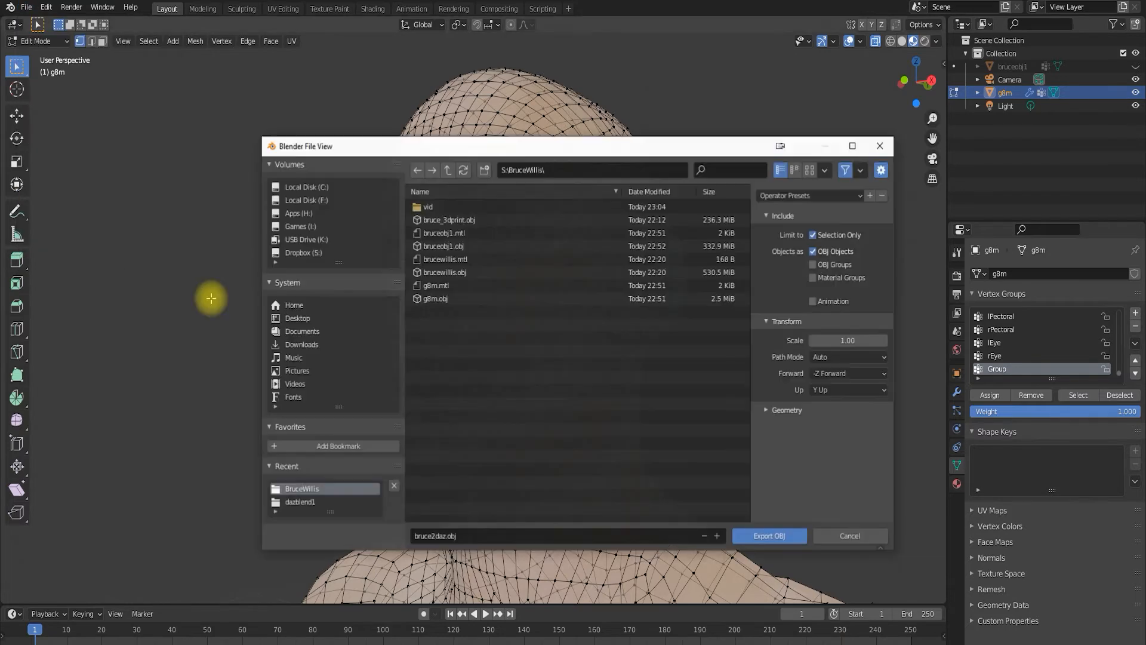
{"action": "left_click", "coordinate": [476, 535]}
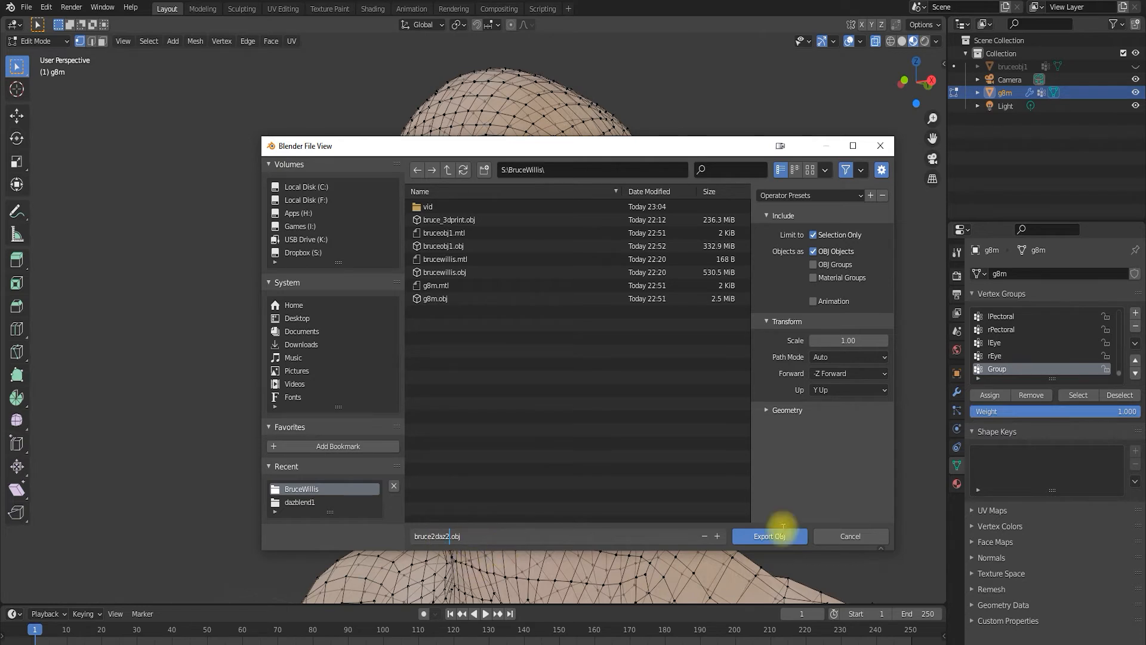
{"action": "left_click", "coordinate": [767, 405]}
{"action": "left_click", "coordinate": [767, 408]}
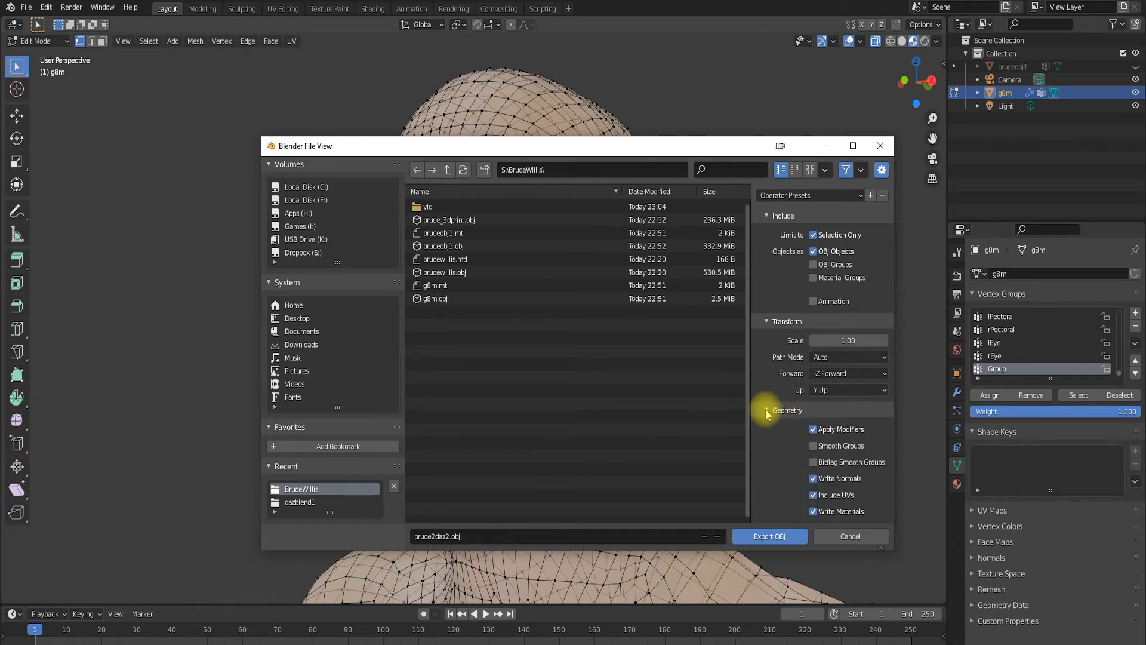
{"action": "scroll", "coordinate": [792, 483], "scroll_direction": "down", "scroll_amount": 3}
{"action": "scroll", "coordinate": [810, 255], "scroll_direction": "up", "scroll_amount": 3}
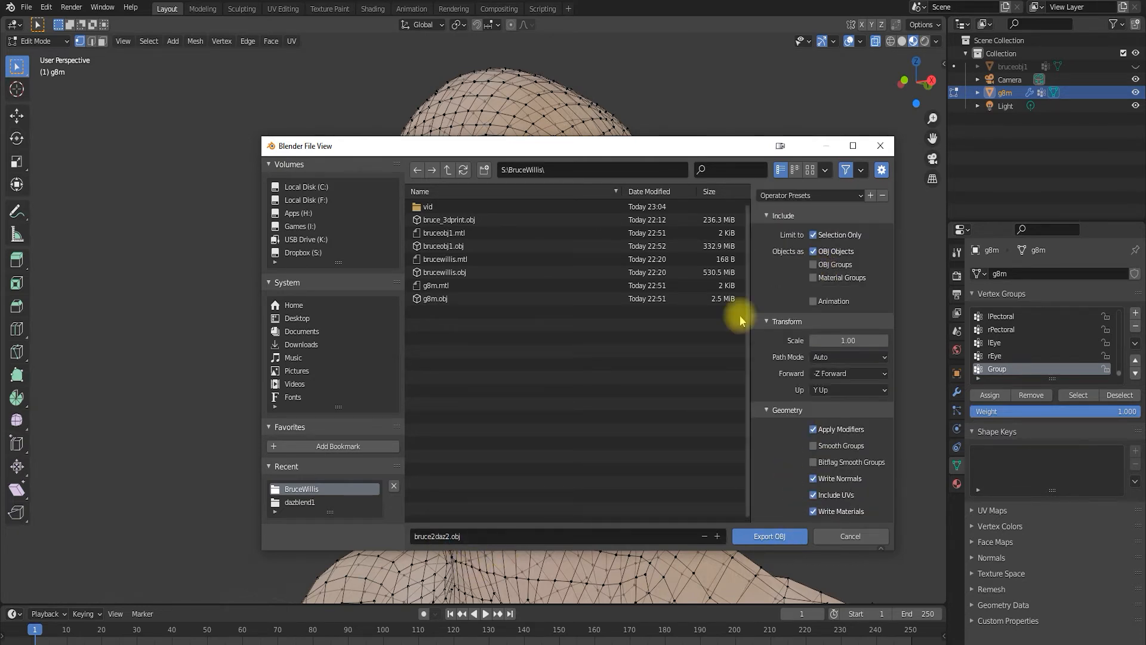
{"action": "left_click", "coordinate": [493, 535]}
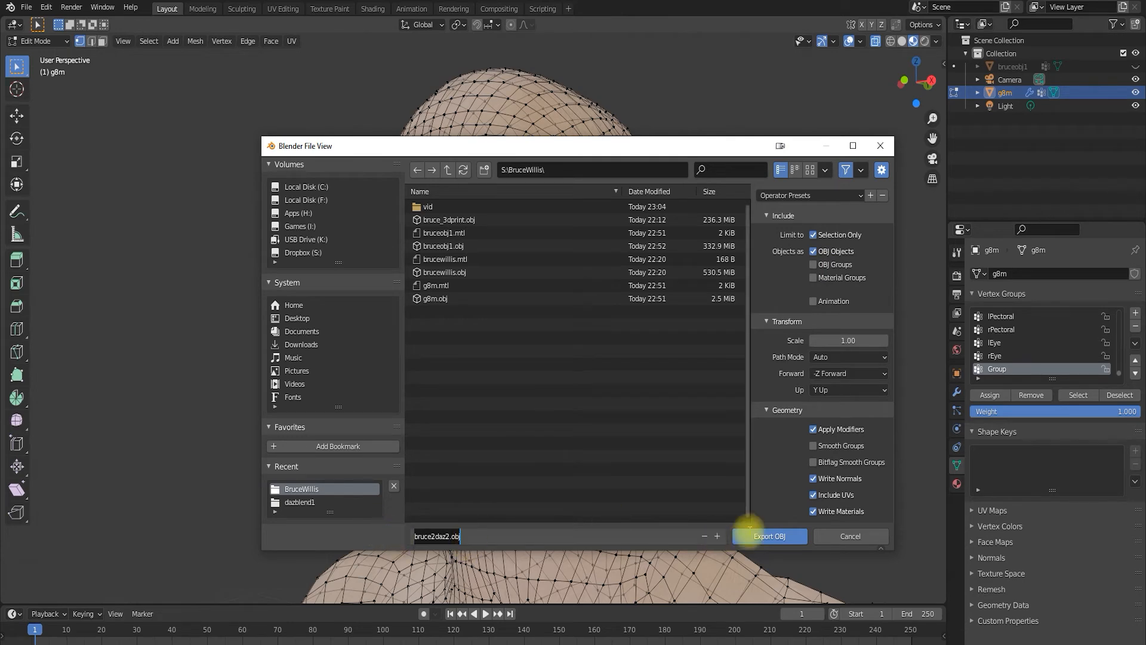
{"action": "left_click", "coordinate": [770, 540]}
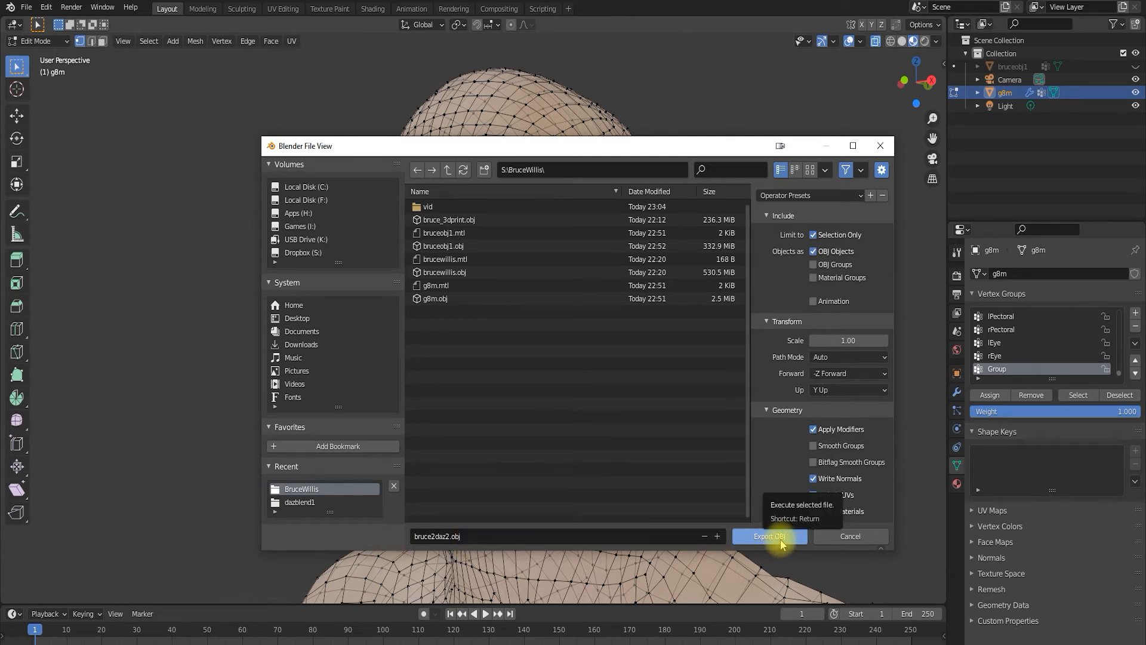
{"action": "scroll", "coordinate": [844, 468], "scroll_direction": "down", "scroll_amount": 3}
{"action": "left_click", "coordinate": [769, 537]}
Switch to DAZ Studio and show the Genesis 8 Male head and shoulders from the front
{"action": "key", "text": "Tab"}
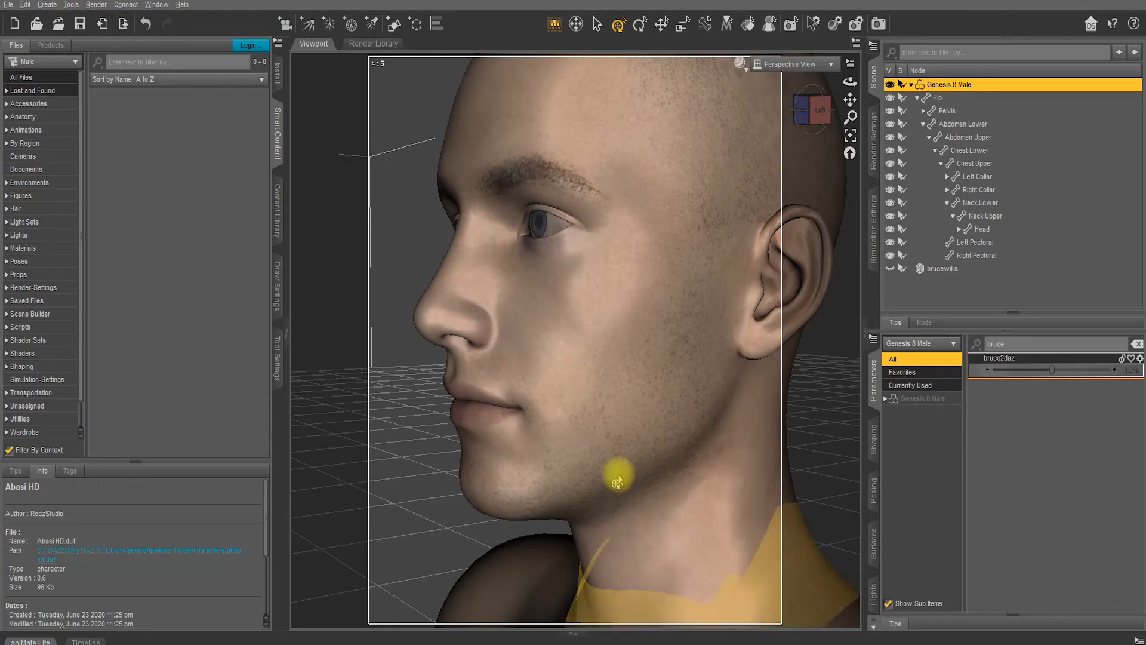
{"action": "scroll", "coordinate": [614, 474], "scroll_direction": "up", "scroll_amount": 10}
{"action": "scroll", "coordinate": [593, 332], "scroll_direction": "down", "scroll_amount": 10}
{"action": "left_click", "coordinate": [823, 93]}
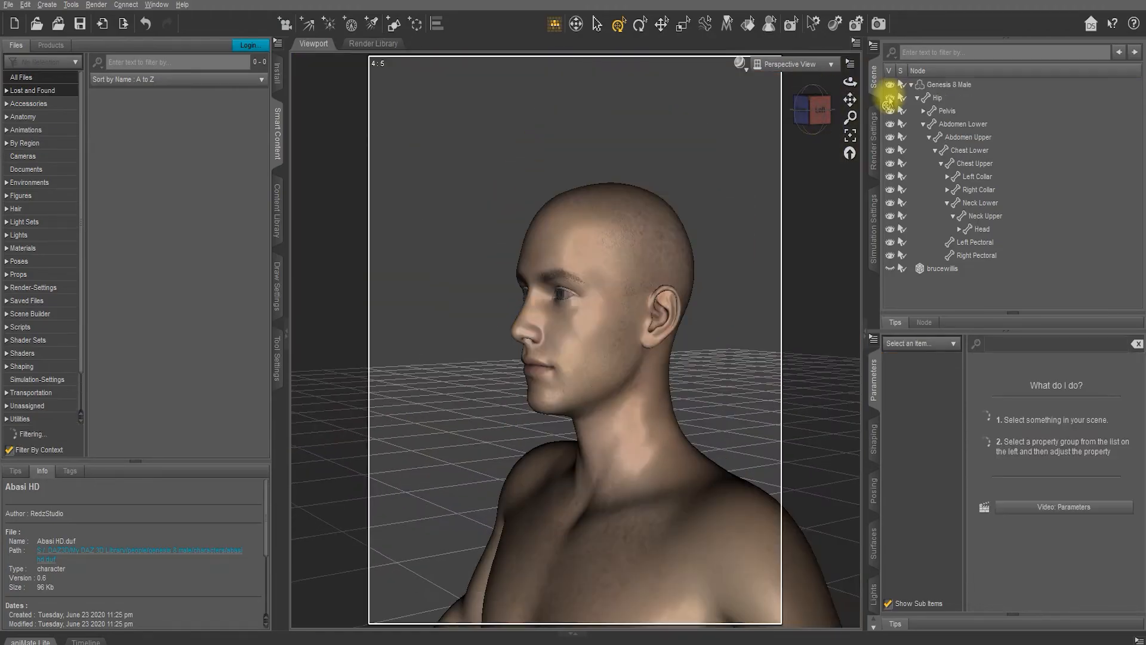
{"action": "left_click", "coordinate": [809, 109]}
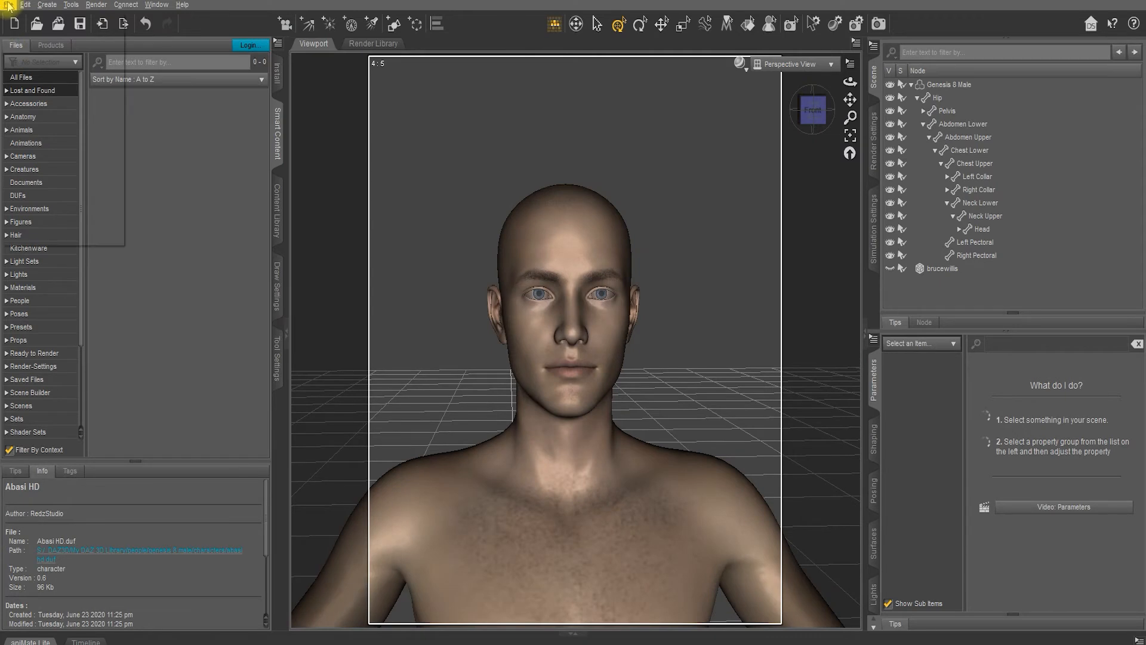
{"action": "mouse_move", "coordinate": [24, 5]}
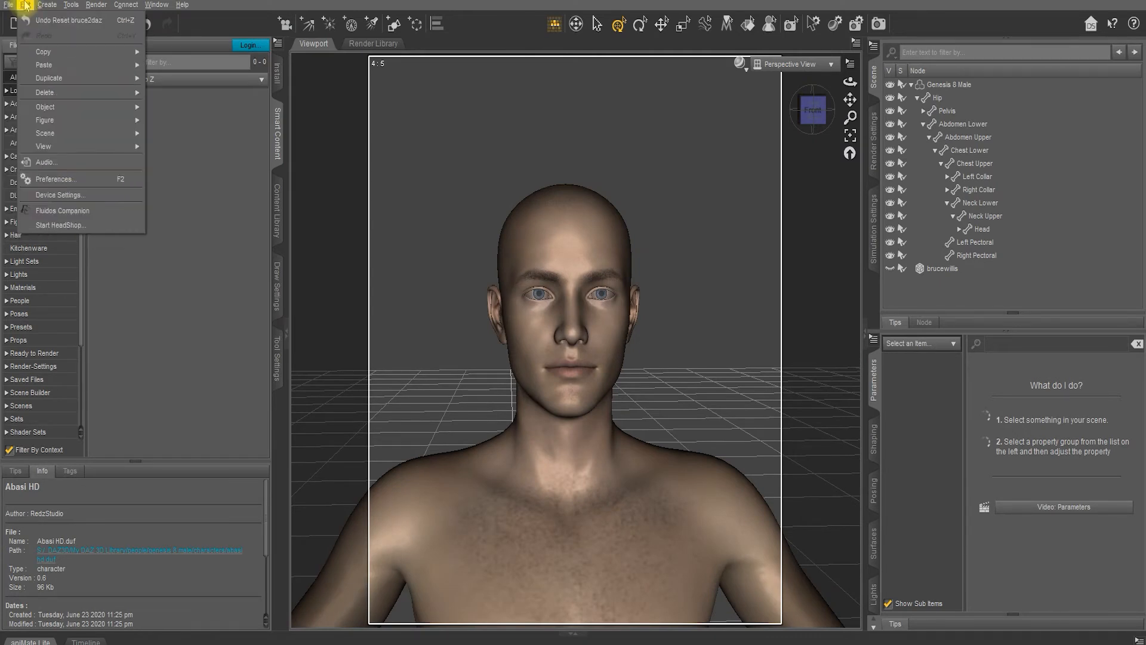
{"action": "mouse_move", "coordinate": [44, 123]}
{"action": "left_click", "coordinate": [239, 173]}
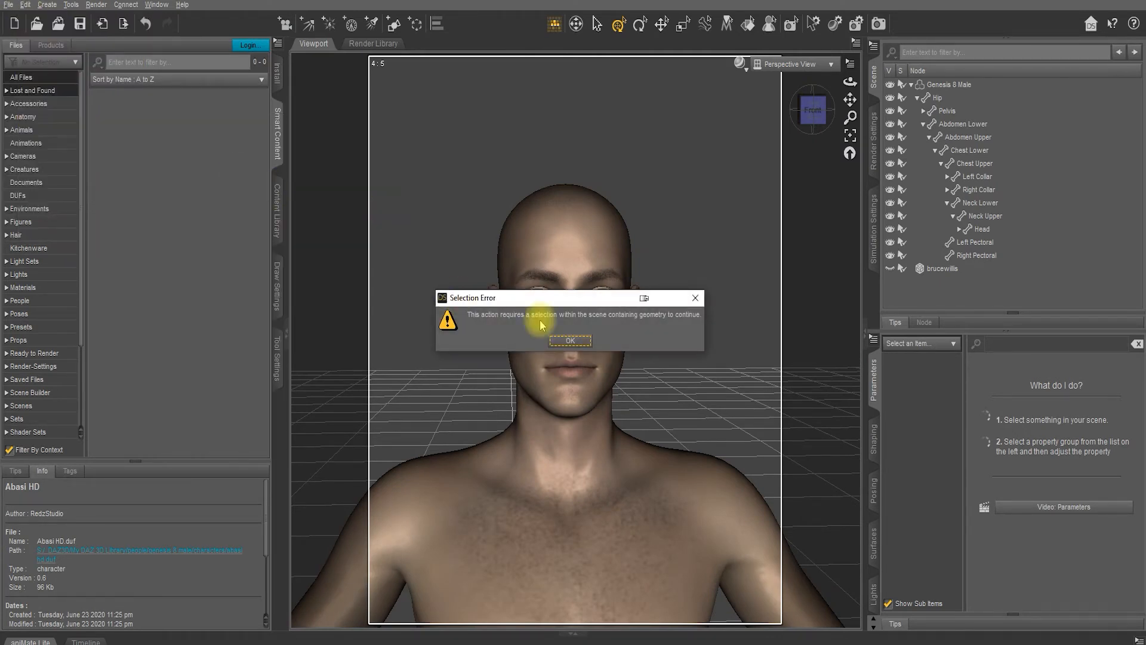
{"action": "left_click", "coordinate": [570, 341]}
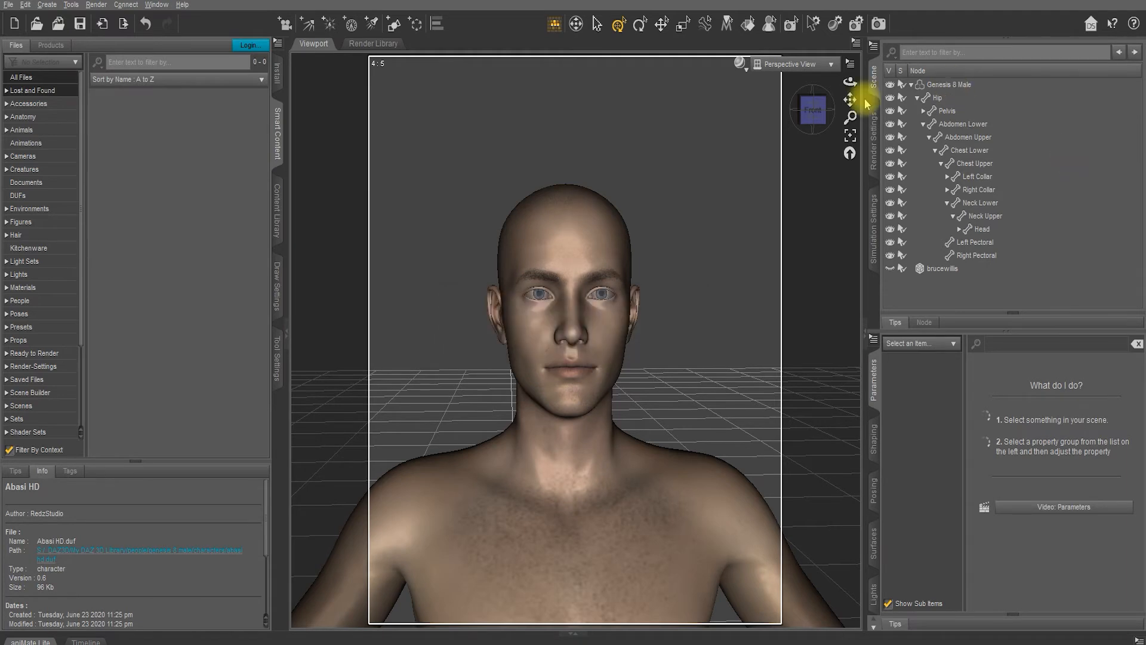
Open Morph Loader Pro for the Genesis 8 Male figure and show its individual scale and axis conversion settings
{"action": "left_click", "coordinate": [948, 84]}
{"action": "left_click", "coordinate": [26, 6]}
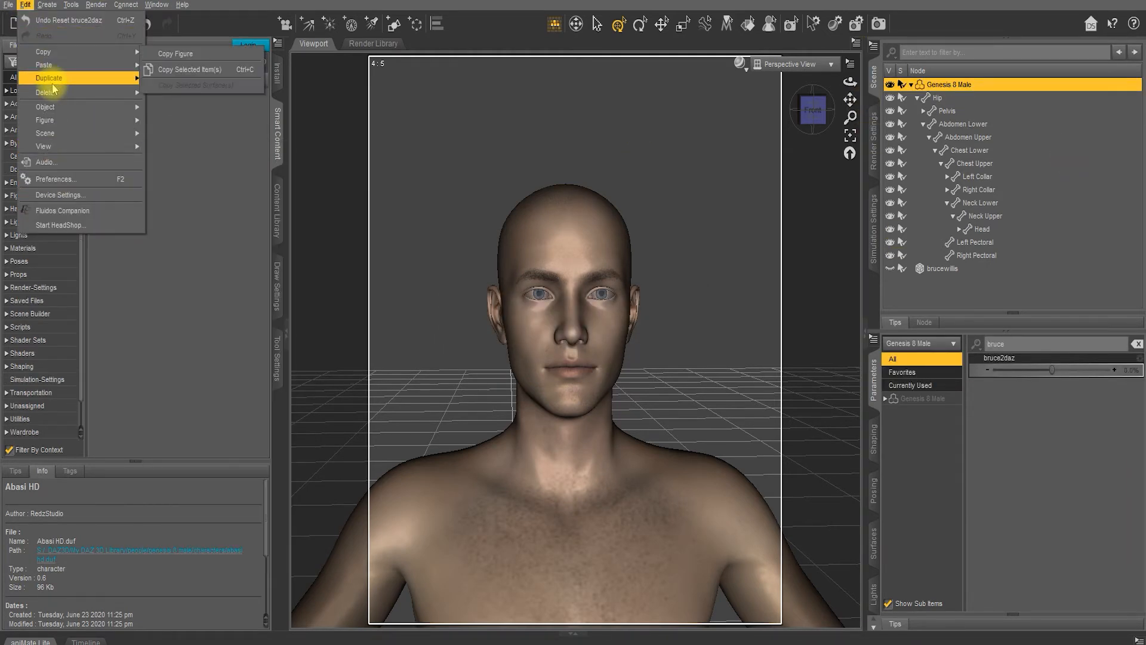
{"action": "mouse_move", "coordinate": [58, 127]}
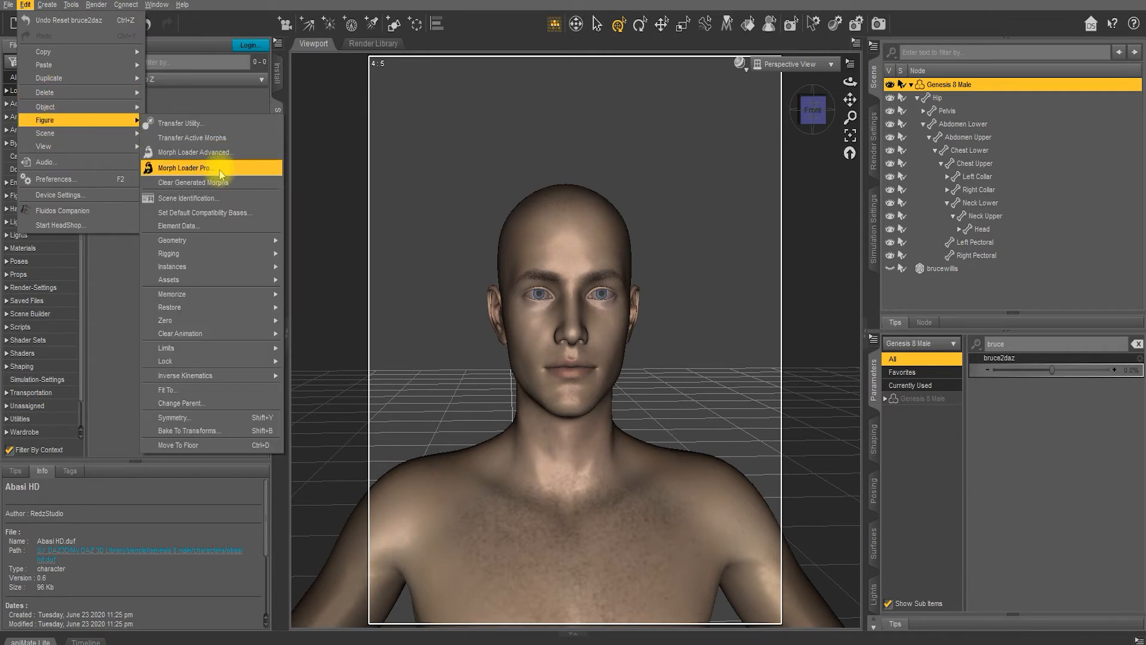
{"action": "left_click", "coordinate": [216, 167]}
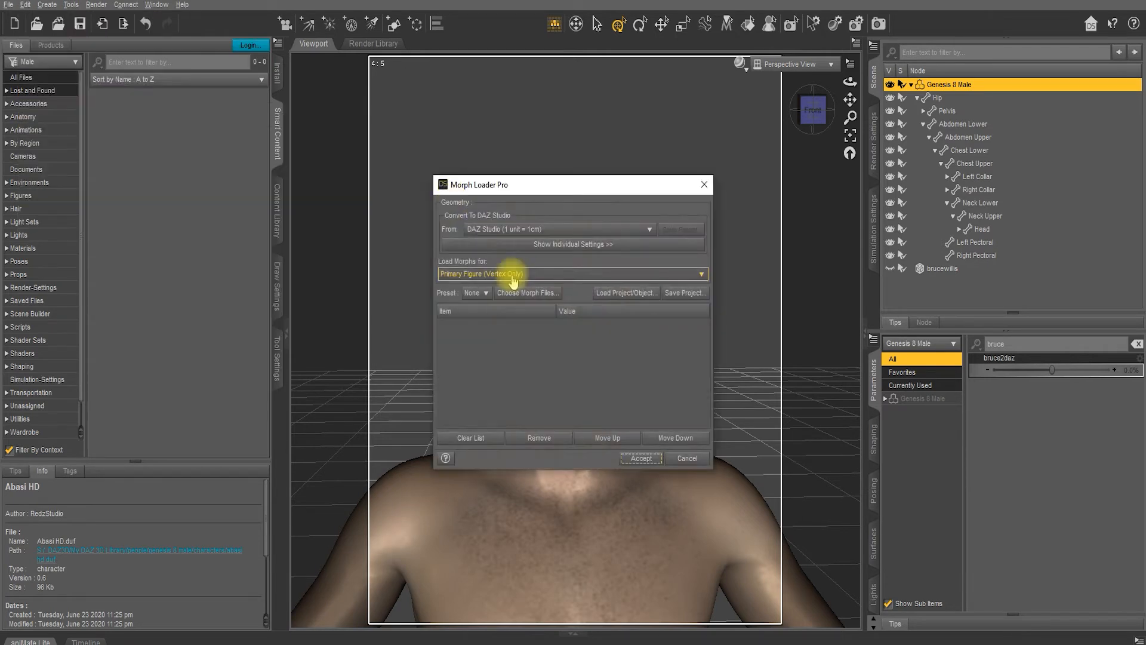
{"action": "left_click", "coordinate": [559, 244]}
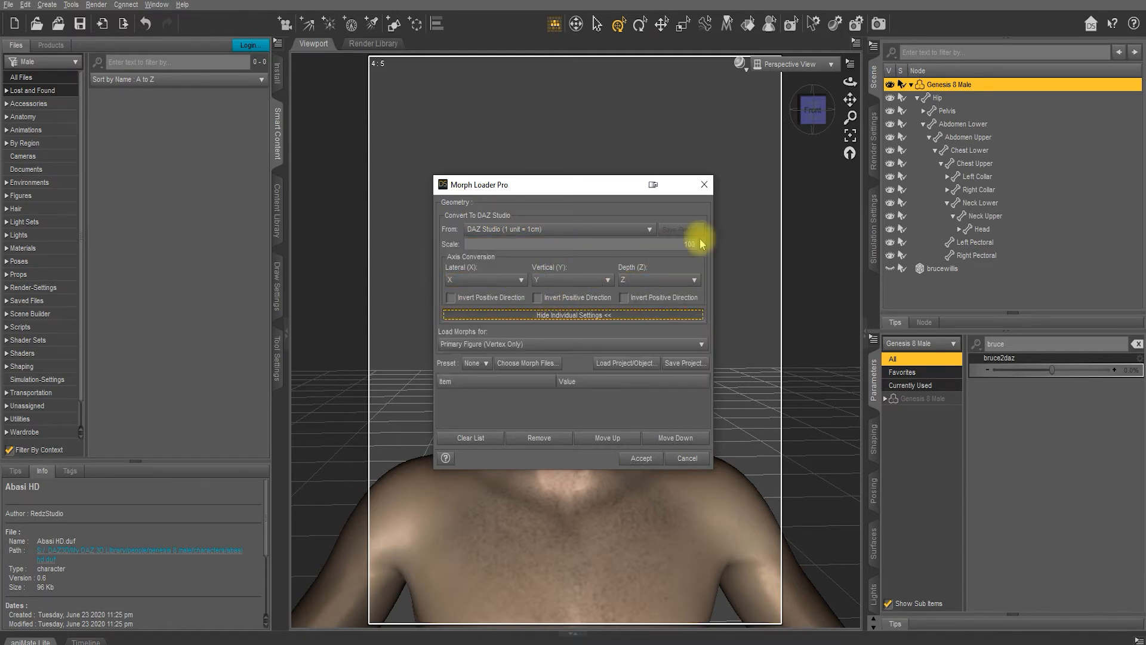
Load bruce2daz2.obj from the BruceWillis folder as a morph for the primary figure
{"action": "left_click", "coordinate": [524, 362]}
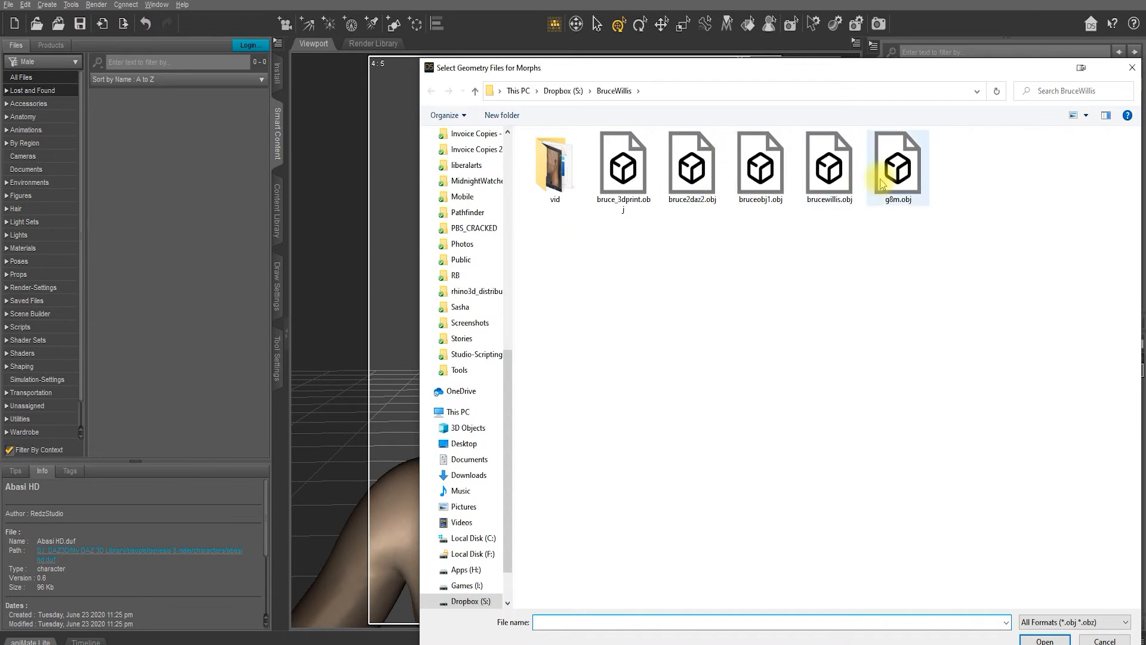
{"action": "left_click", "coordinate": [689, 161]}
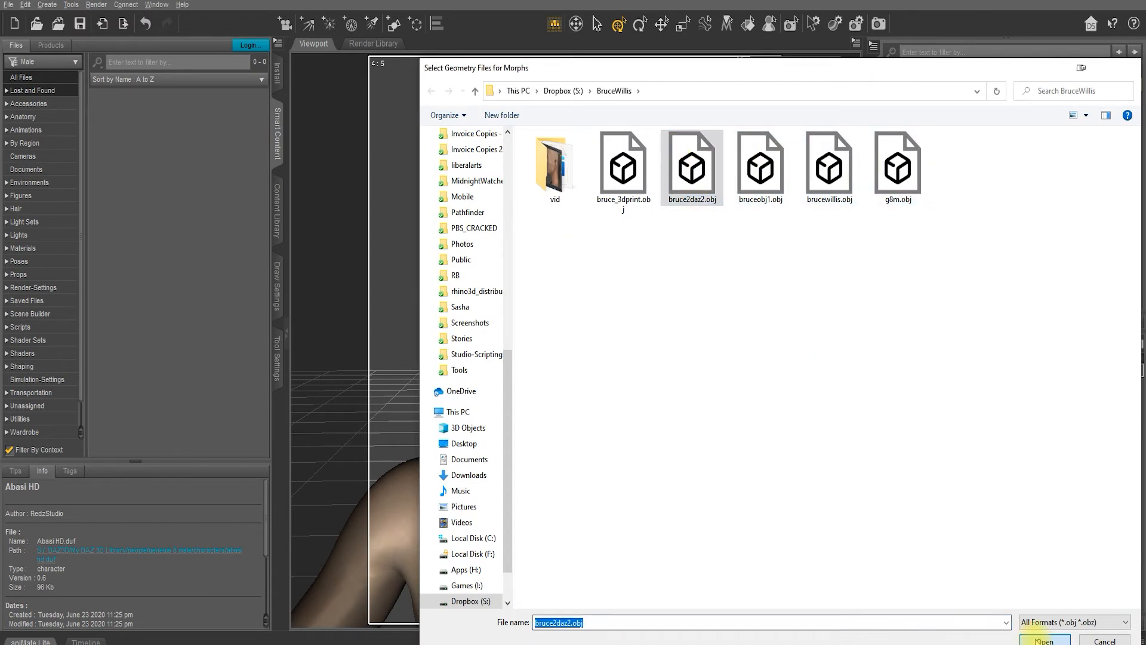
{"action": "left_click", "coordinate": [1038, 641]}
{"action": "left_click", "coordinate": [626, 456]}
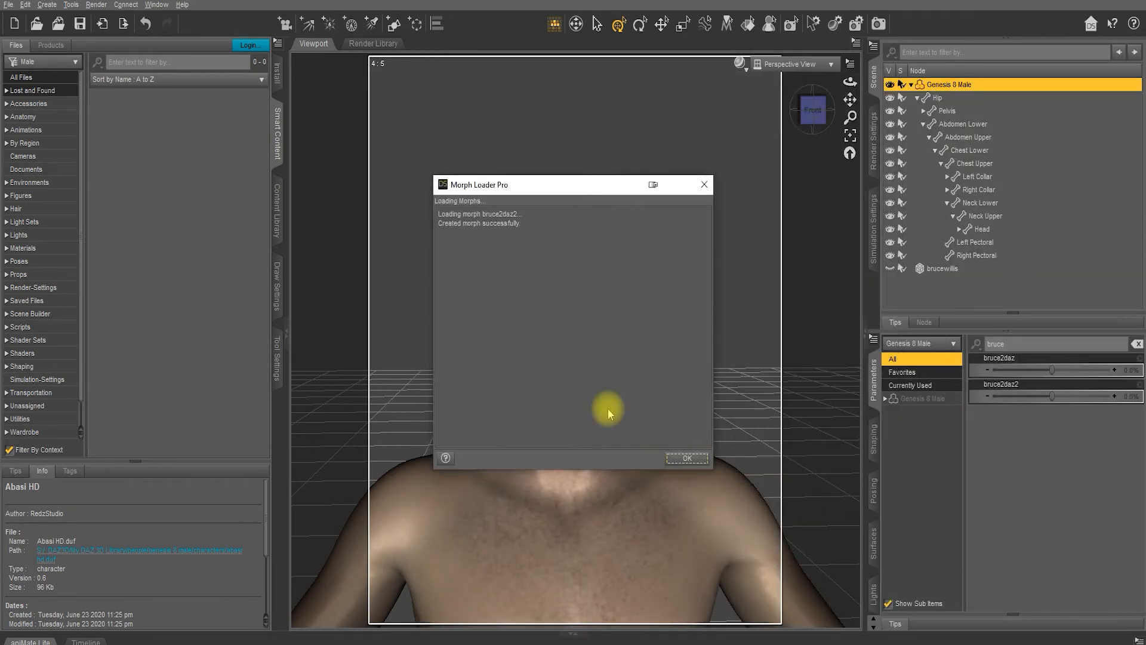
Close the finished morph load and dial the bruce2daz2 morph on Genesis 8 Male to 100%
{"action": "left_click", "coordinate": [685, 460]}
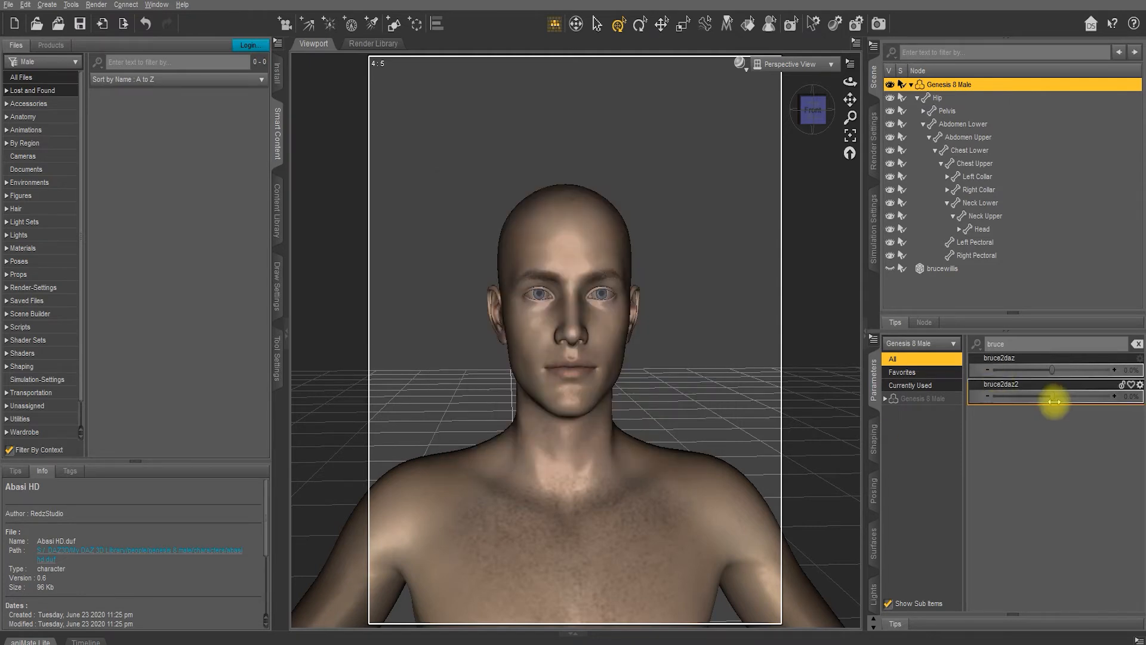
{"action": "left_click_drag", "start_coordinate": [1056, 395], "coordinate": [1125, 397]}
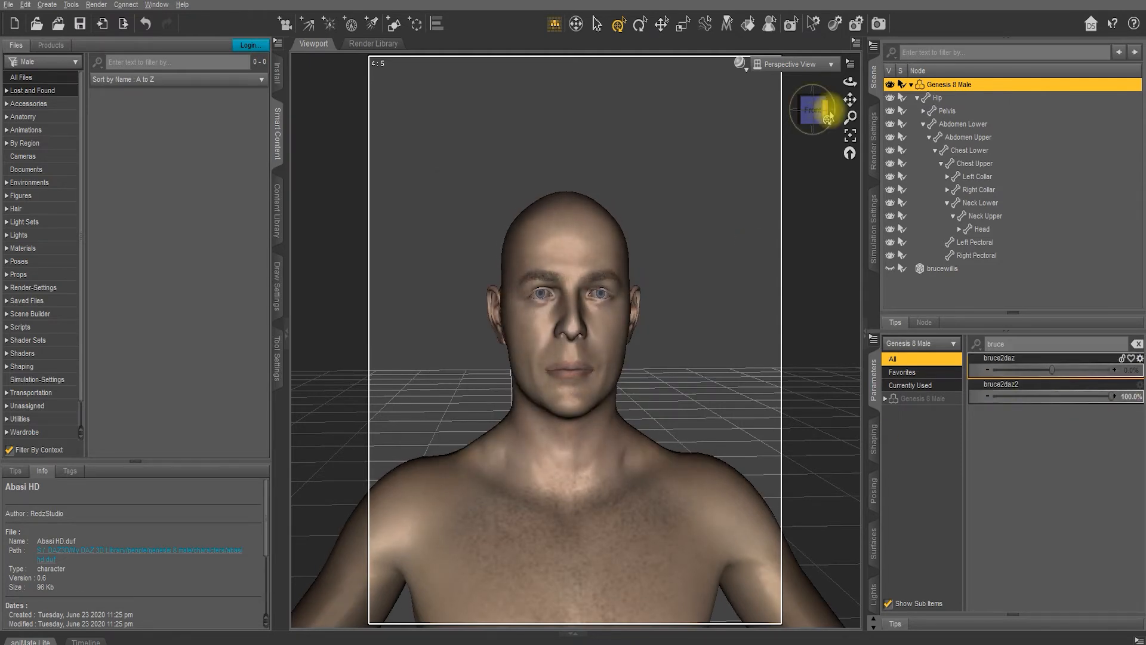
Render a three-quarter close-up of the morphed head with the Almost White preset, examine the face and close the render
{"action": "mouse_move", "coordinate": [810, 110]}
{"action": "left_mouse_down"}
{"action": "mouse_move", "coordinate": [851, 117]}
{"action": "mouse_move", "coordinate": [814, 108]}
{"action": "left_mouse_up"}
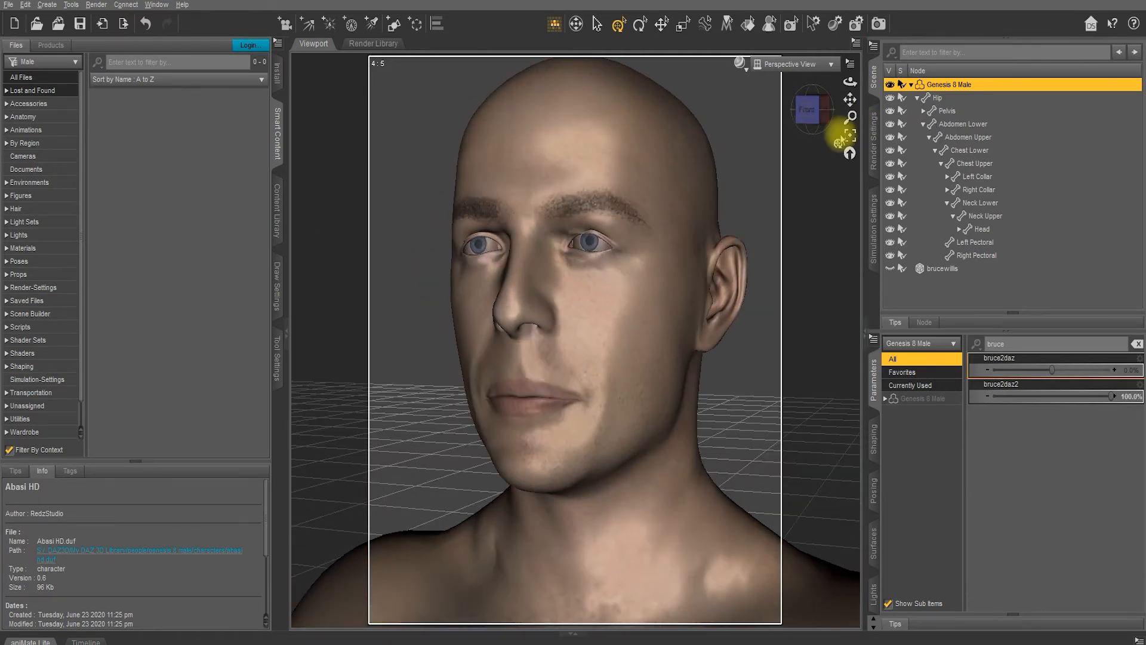
{"action": "left_click", "coordinate": [873, 141]}
{"action": "left_click", "coordinate": [913, 117]}
{"action": "key", "text": "ctrl+r"}
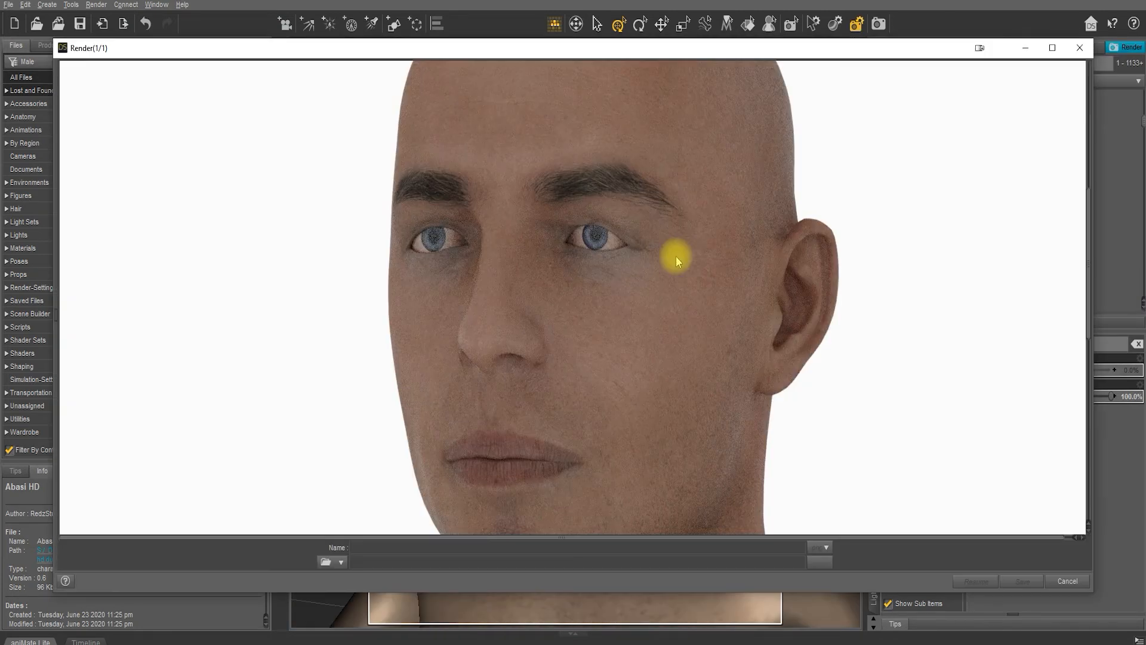
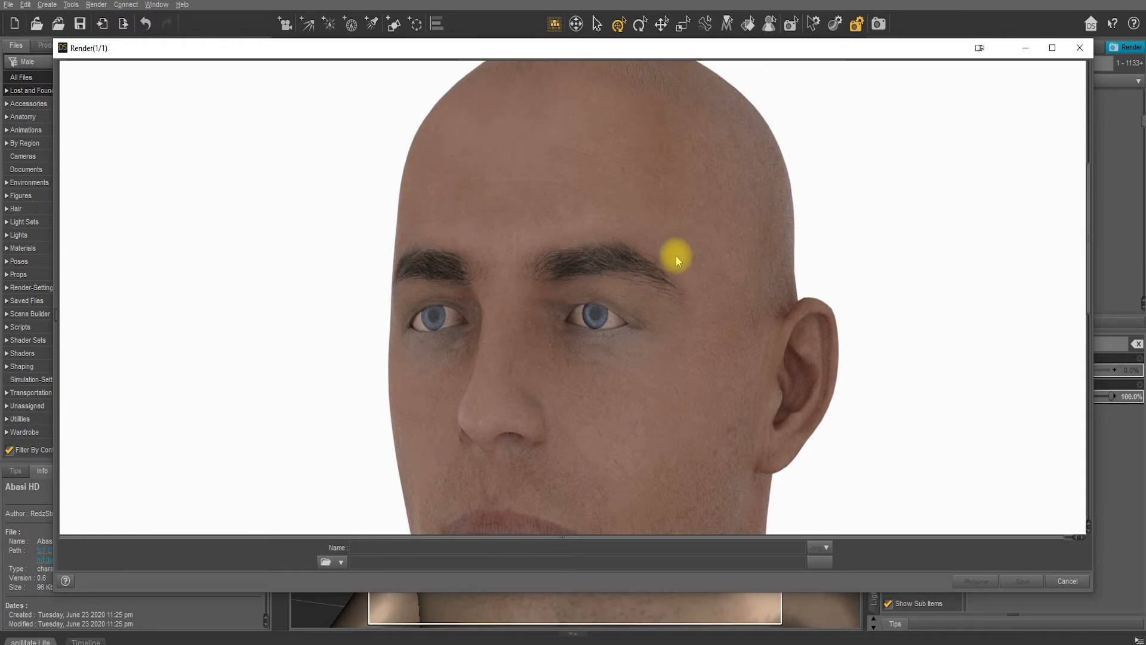
{"action": "scroll", "coordinate": [676, 256], "scroll_direction": "down", "scroll_amount": 3}
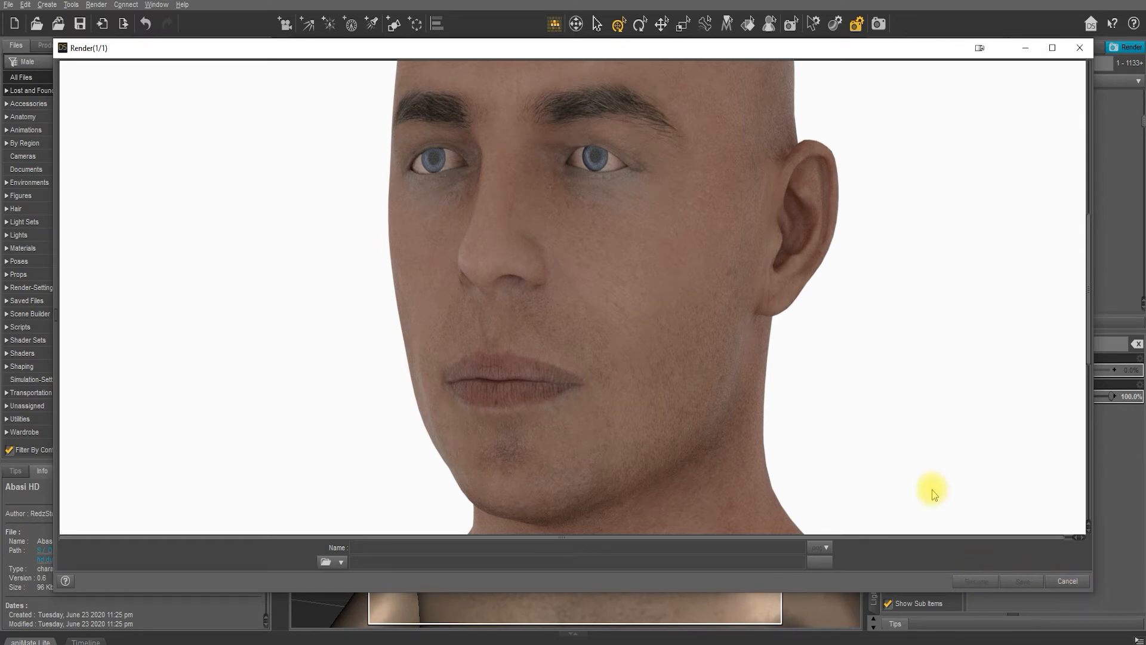
{"action": "left_click", "coordinate": [1060, 588]}
View the head in profile and look up the figure's Resolution Level by filtering its parameters for "res"
{"action": "left_click_drag", "start_coordinate": [811, 111], "coordinate": [807, 111]}
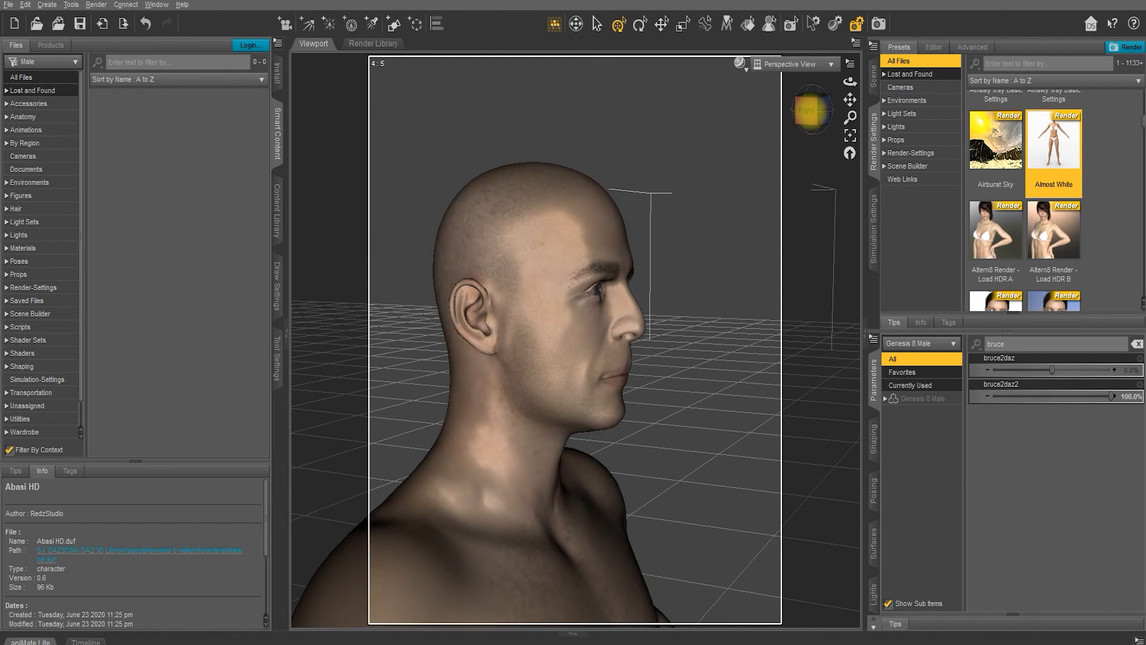
{"action": "left_click", "coordinate": [875, 78]}
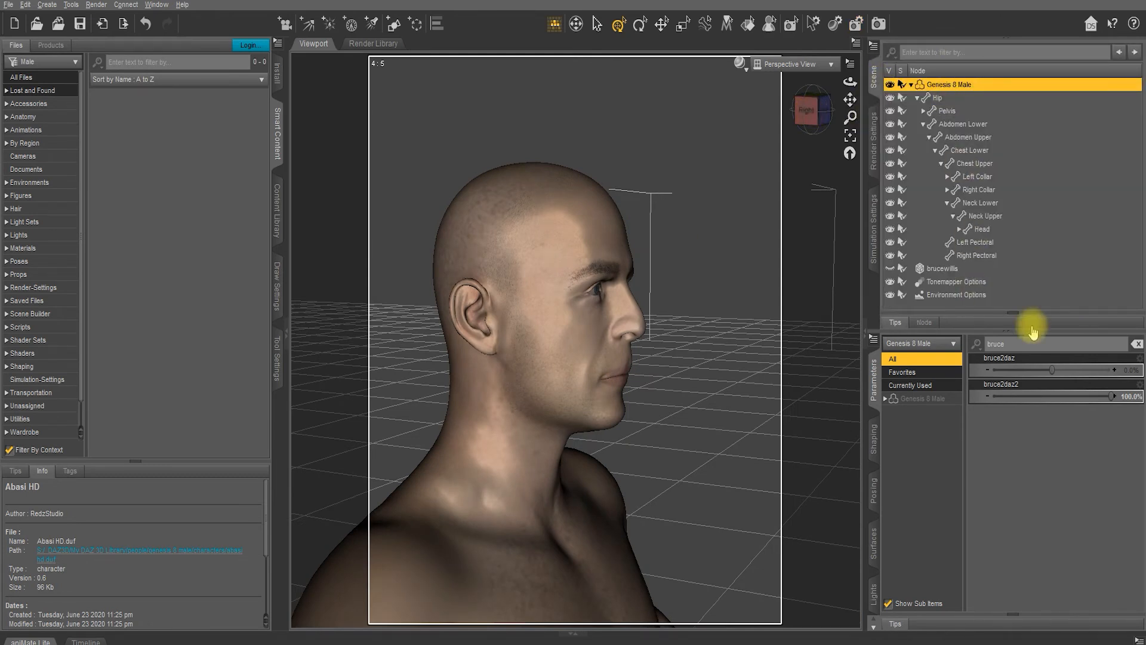
{"action": "type", "text": "res"}
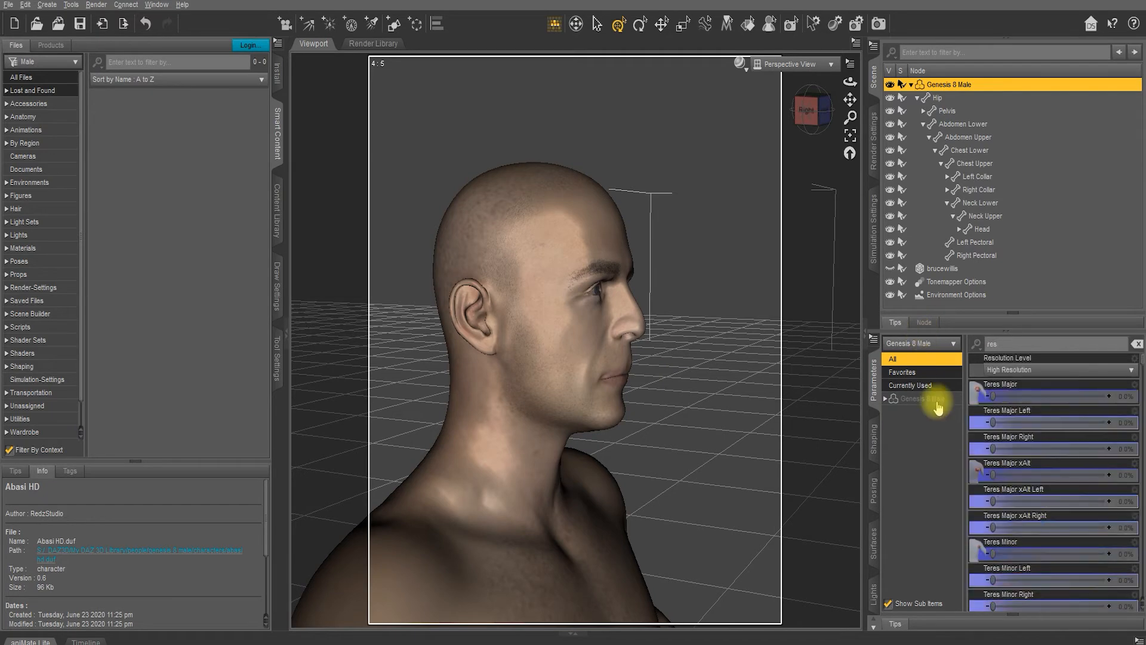
{"action": "left_click", "coordinate": [1011, 365]}
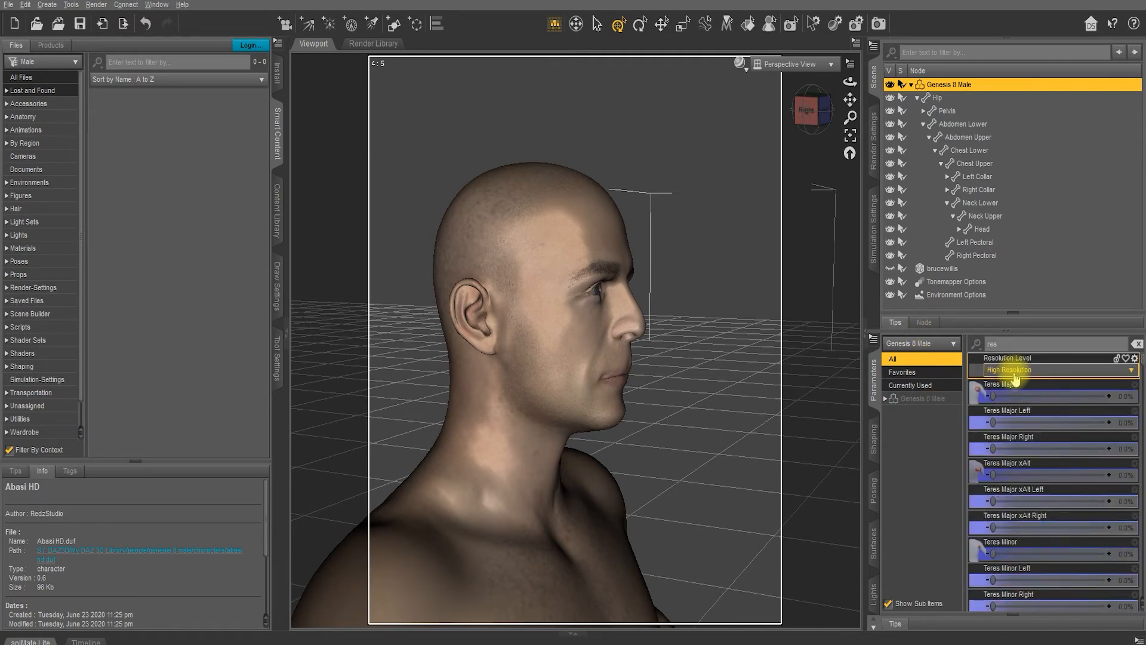
{"action": "left_click", "coordinate": [810, 309]}
Find the Z PRO Teasing expression by filtering for "sing", set it to 100% and examine the face from front and side
{"action": "left_click_drag", "start_coordinate": [808, 111], "coordinate": [809, 105]}
{"action": "scroll", "coordinate": [807, 110], "scroll_direction": "up", "scroll_amount": 5}
{"action": "scroll", "coordinate": [807, 110], "scroll_direction": "down", "scroll_amount": 5}
{"action": "left_click", "coordinate": [967, 87]}
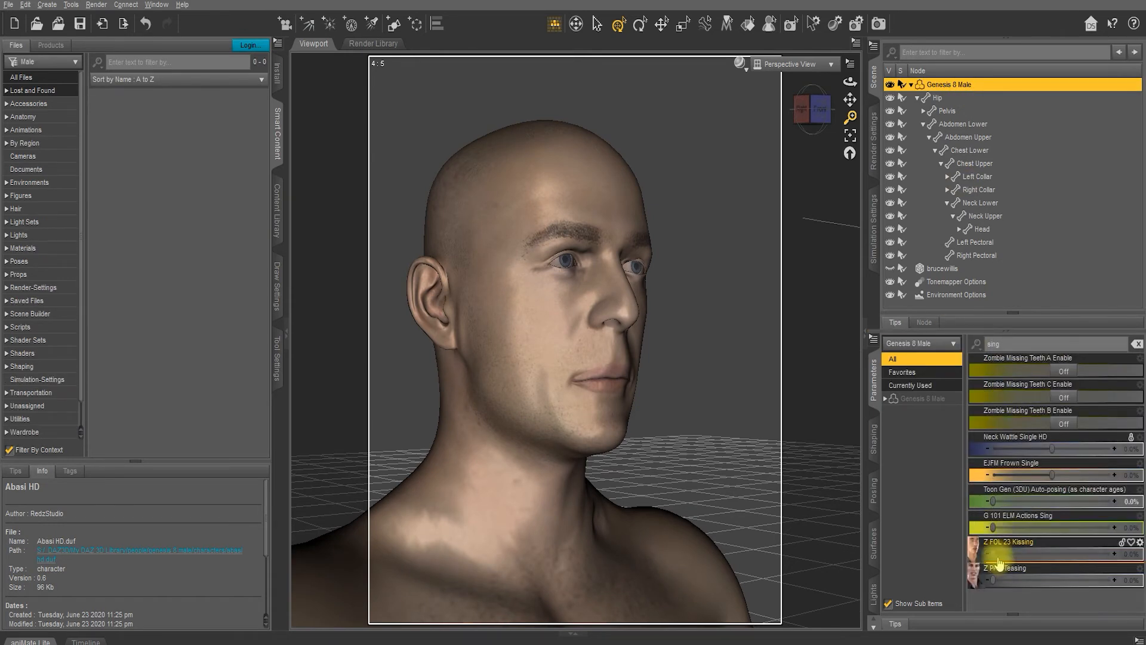
{"action": "left_click_drag", "start_coordinate": [993, 577], "coordinate": [1111, 578]}
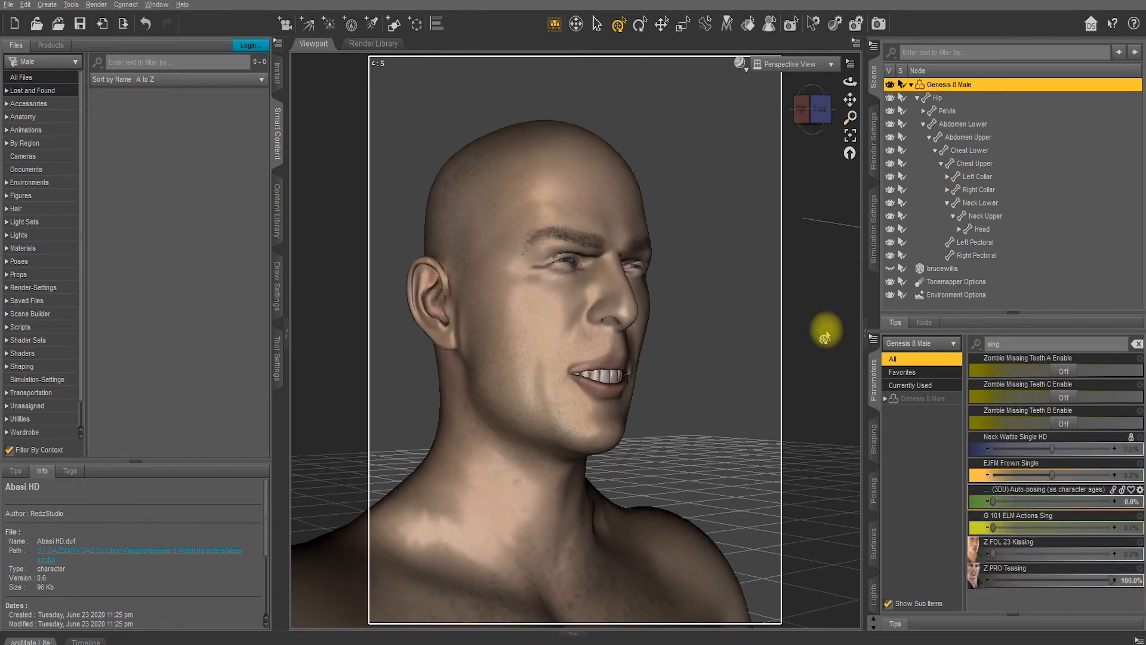
{"action": "left_click_drag", "start_coordinate": [790, 106], "coordinate": [810, 106]}
{"action": "left_click", "coordinate": [808, 107]}
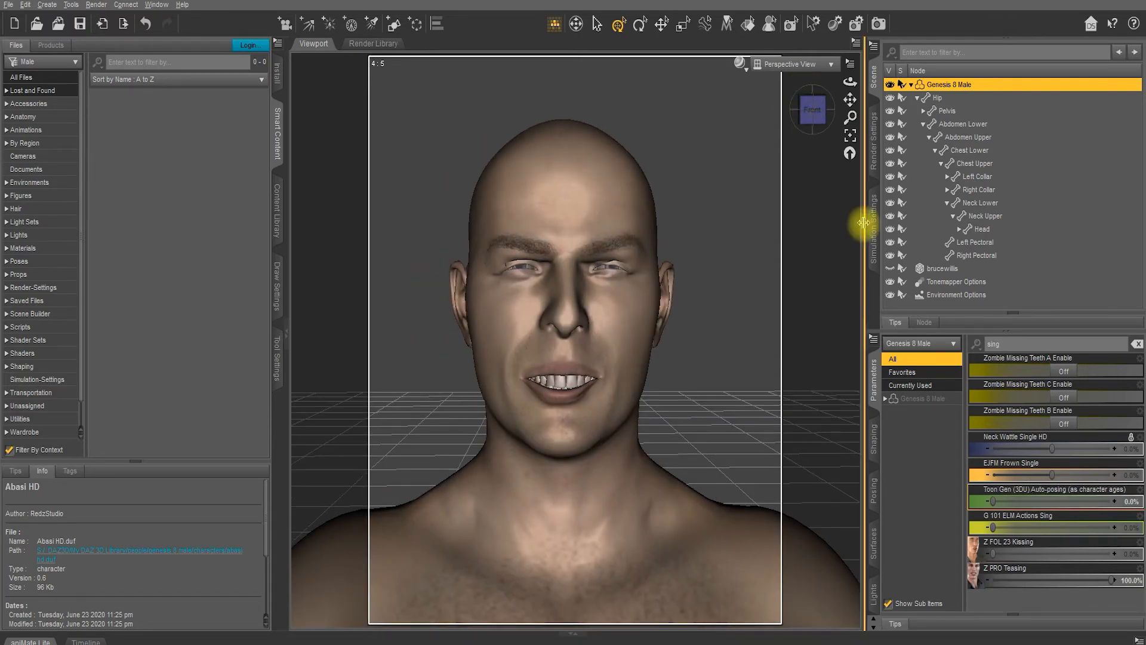
{"action": "left_click", "coordinate": [816, 116]}
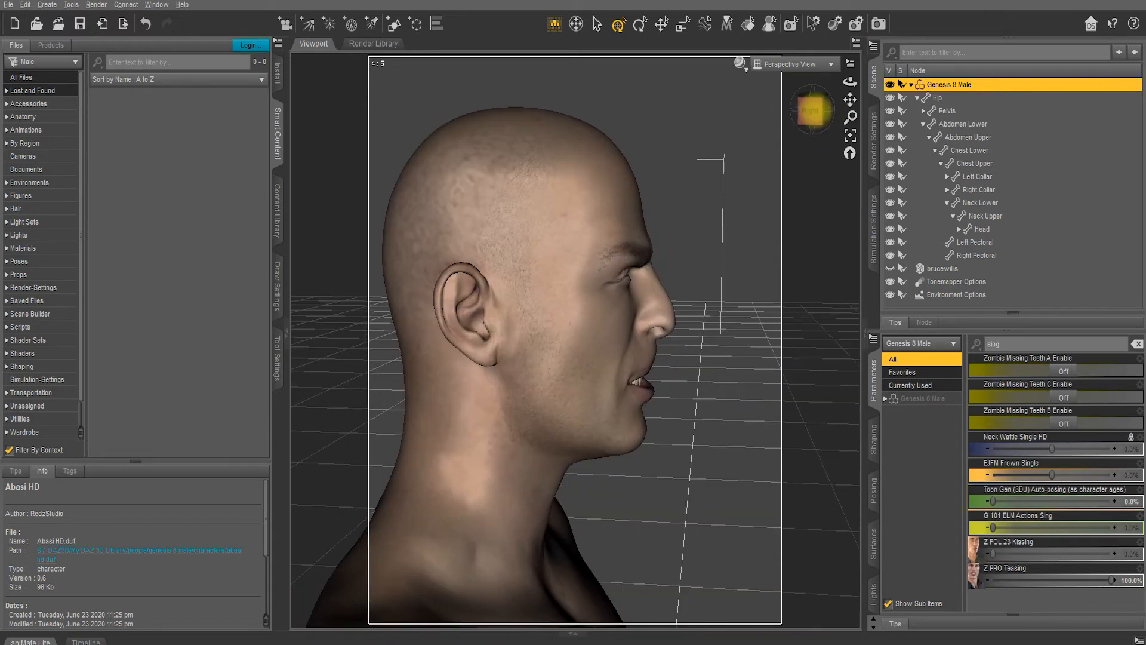
{"action": "left_click_drag", "start_coordinate": [815, 110], "coordinate": [811, 110]}
Dial the Z PRO Teasing expression back down to zero and view the head from the front again
{"action": "left_click_drag", "start_coordinate": [1111, 579], "coordinate": [989, 578]}
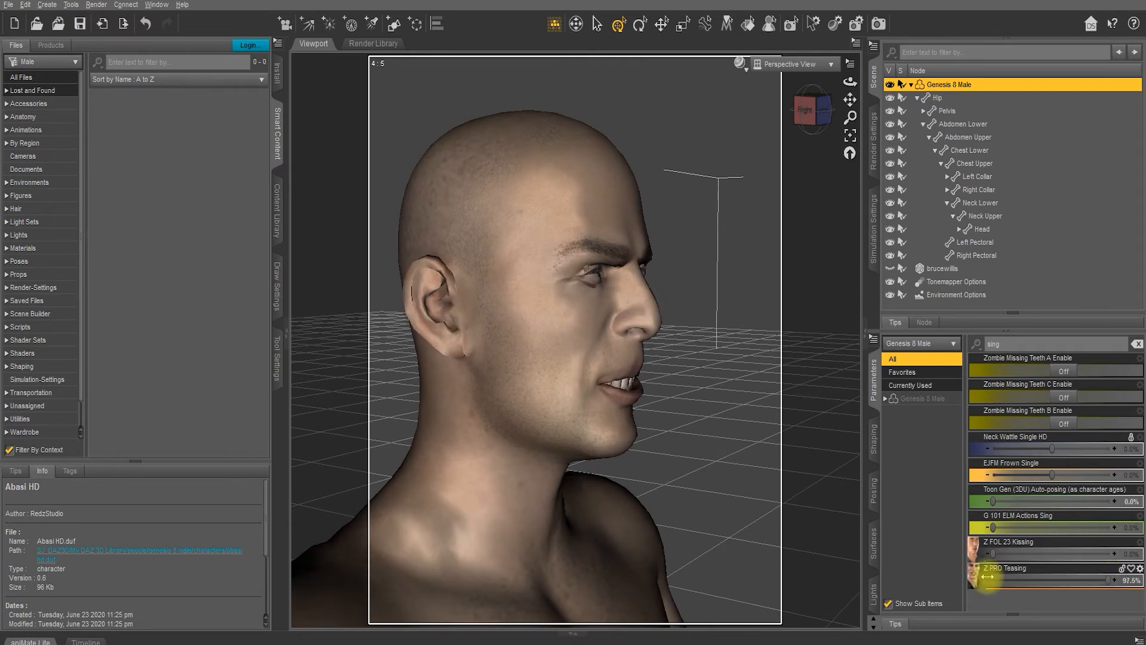
{"action": "left_click_drag", "start_coordinate": [809, 110], "coordinate": [813, 101]}
{"action": "left_click", "coordinate": [811, 103]}
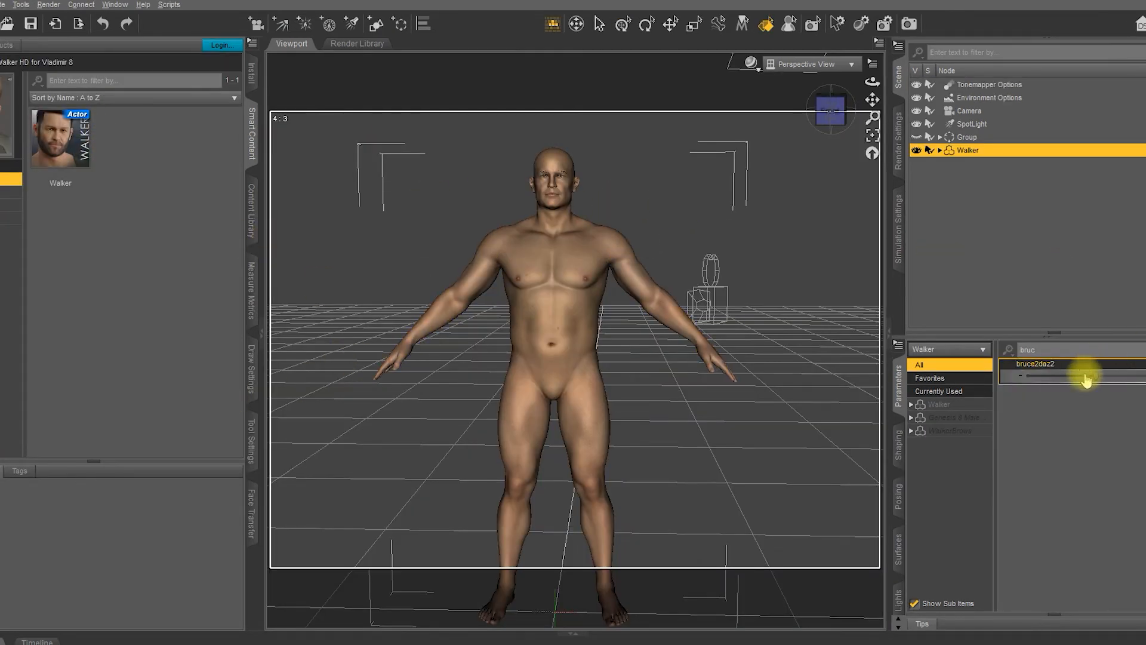
In the scene with the Walker figure, dial the bruce2daz2 morph up to its maximum and frame the head
{"action": "left_click_drag", "start_coordinate": [1087, 380], "coordinate": [1145, 377]}
{"action": "scroll", "coordinate": [870, 99], "scroll_direction": "up", "scroll_amount": 6}
{"action": "left_click_drag", "start_coordinate": [870, 97], "coordinate": [836, 94]}
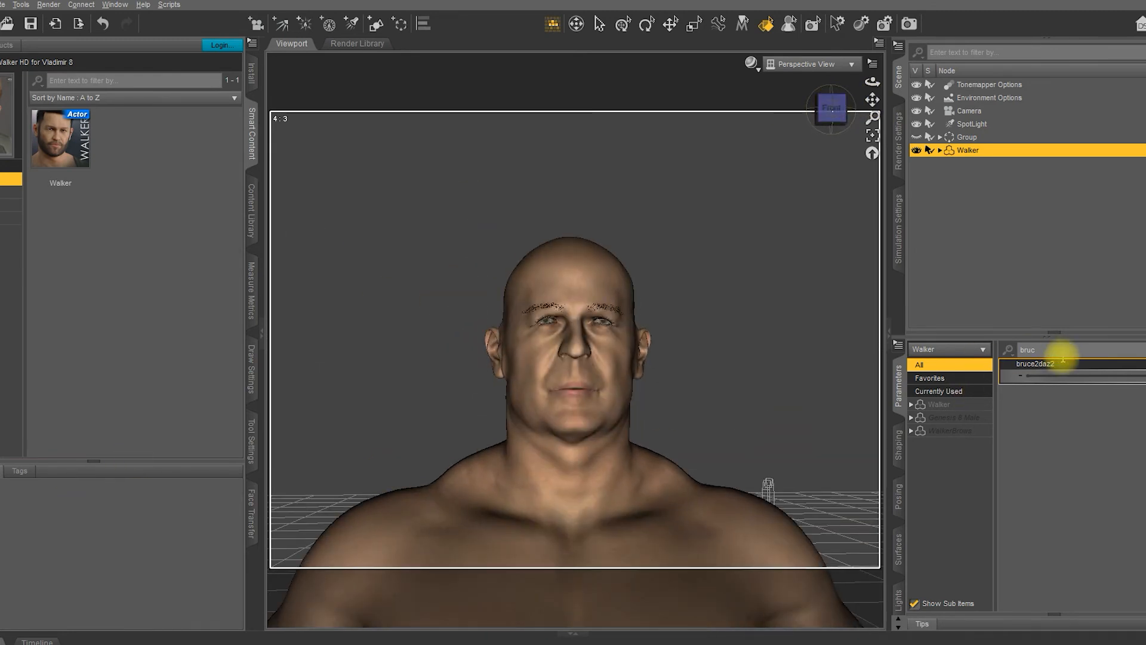
Filter the figure's parameters for "walker", dial Walker Head down to its minimum and reduce Walker Body to about half
{"action": "left_click_drag", "start_coordinate": [1063, 355], "coordinate": [994, 351]}
{"action": "left_click", "coordinate": [938, 391]}
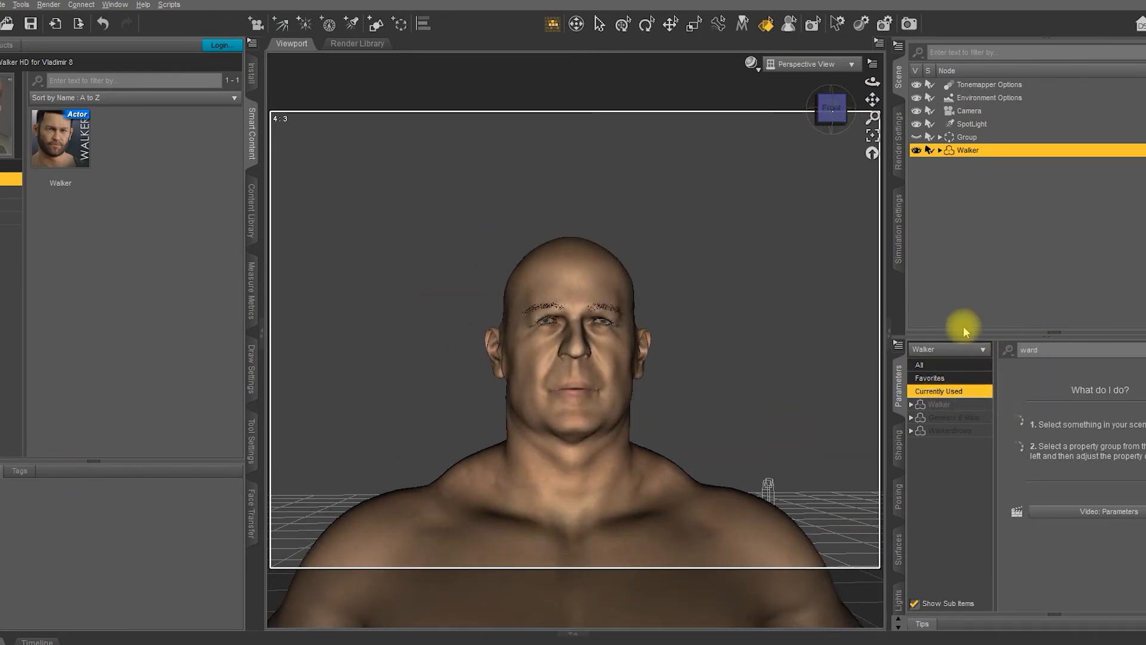
{"action": "left_click", "coordinate": [1007, 350]}
{"action": "left_click", "coordinate": [1017, 369]}
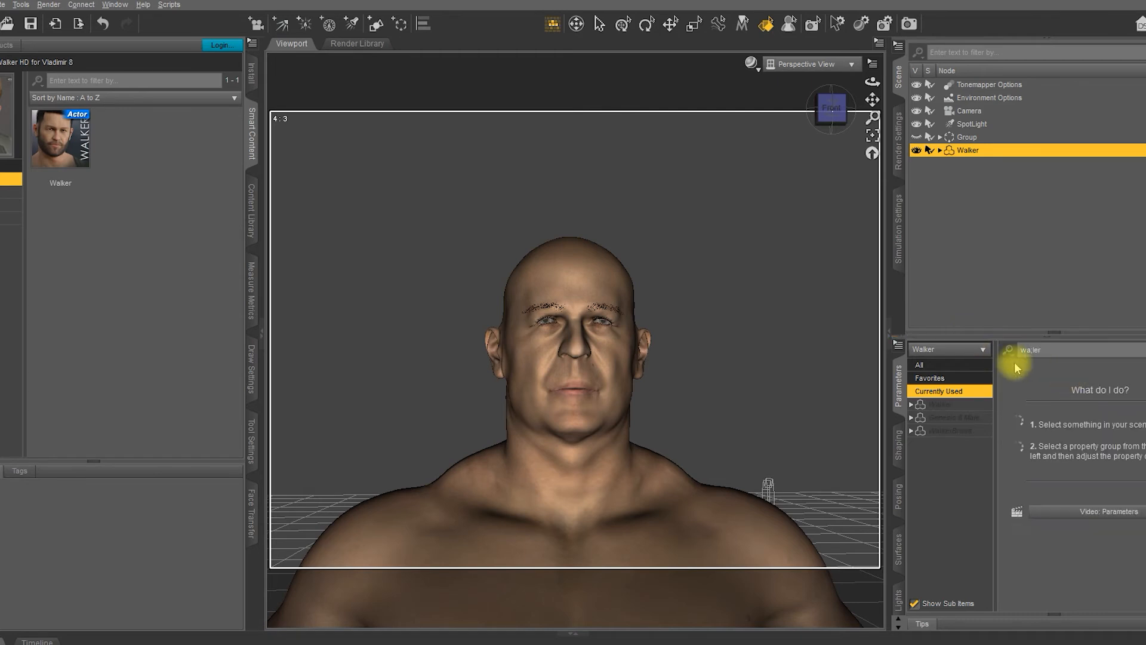
{"action": "left_click_drag", "start_coordinate": [1058, 350], "coordinate": [958, 336]}
{"action": "type", "text": "walker"}
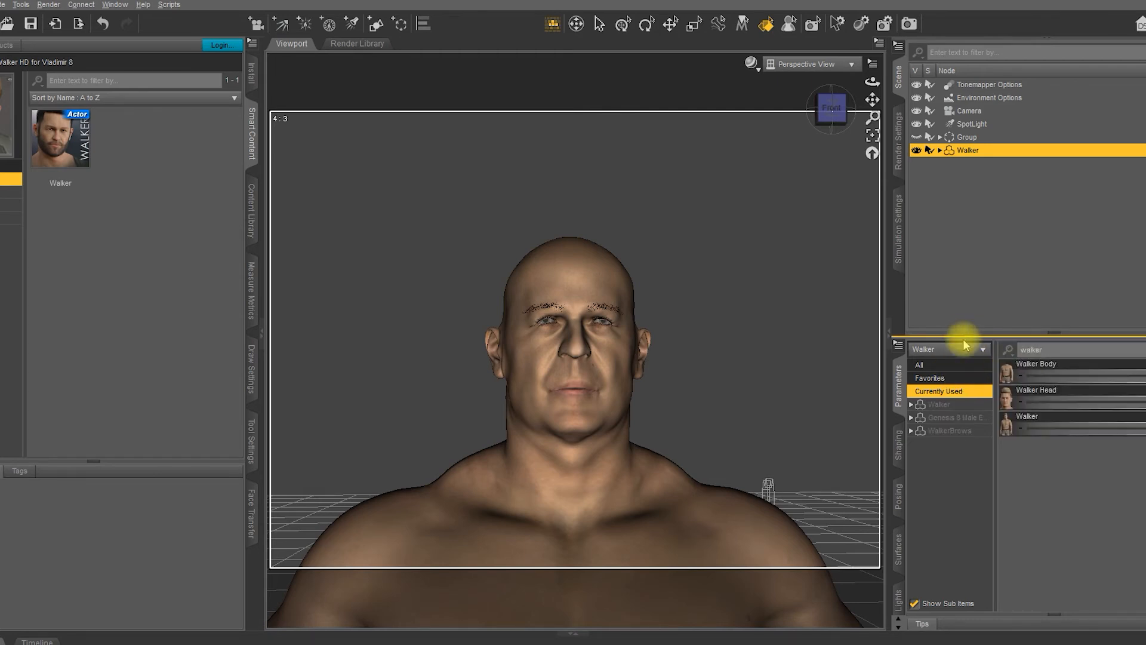
{"action": "left_click_drag", "start_coordinate": [1138, 404], "coordinate": [811, 410]}
{"action": "left_click_drag", "start_coordinate": [832, 110], "coordinate": [829, 110]}
{"action": "scroll", "coordinate": [830, 110], "scroll_direction": "down", "scroll_amount": 3}
{"action": "left_click_drag", "start_coordinate": [1145, 375], "coordinate": [1069, 376]}
{"action": "left_click_drag", "start_coordinate": [829, 106], "coordinate": [826, 97]}
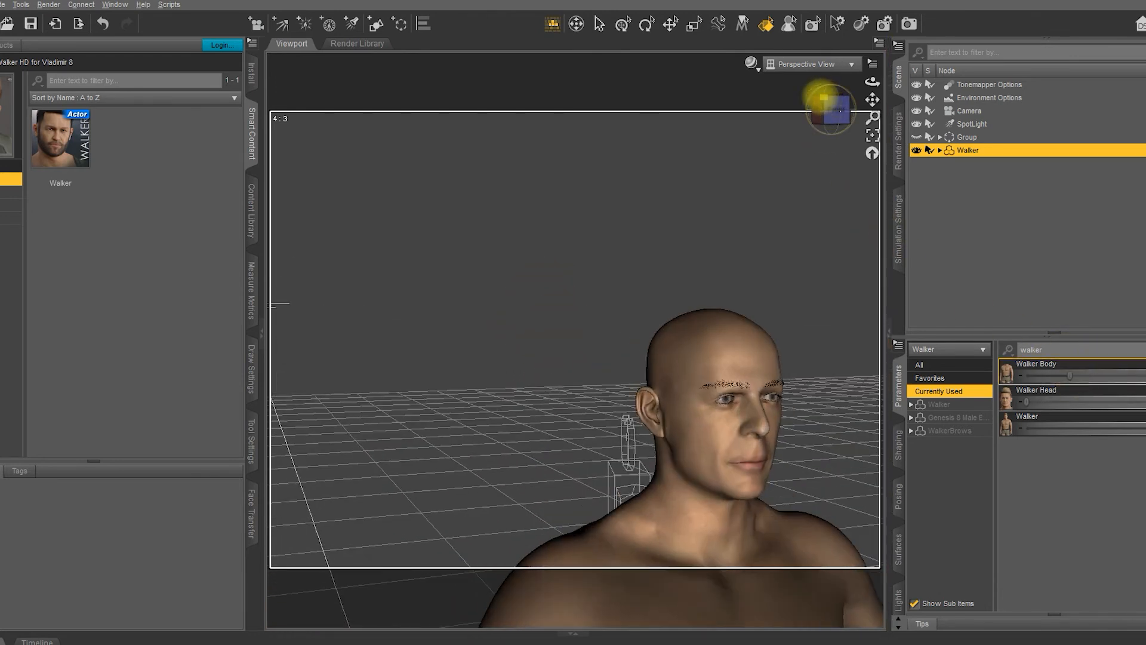
Filter all parameters for "head p", slightly reduce the Head Propagating Scale and check the head in profile
{"action": "type", "text": "head p"}
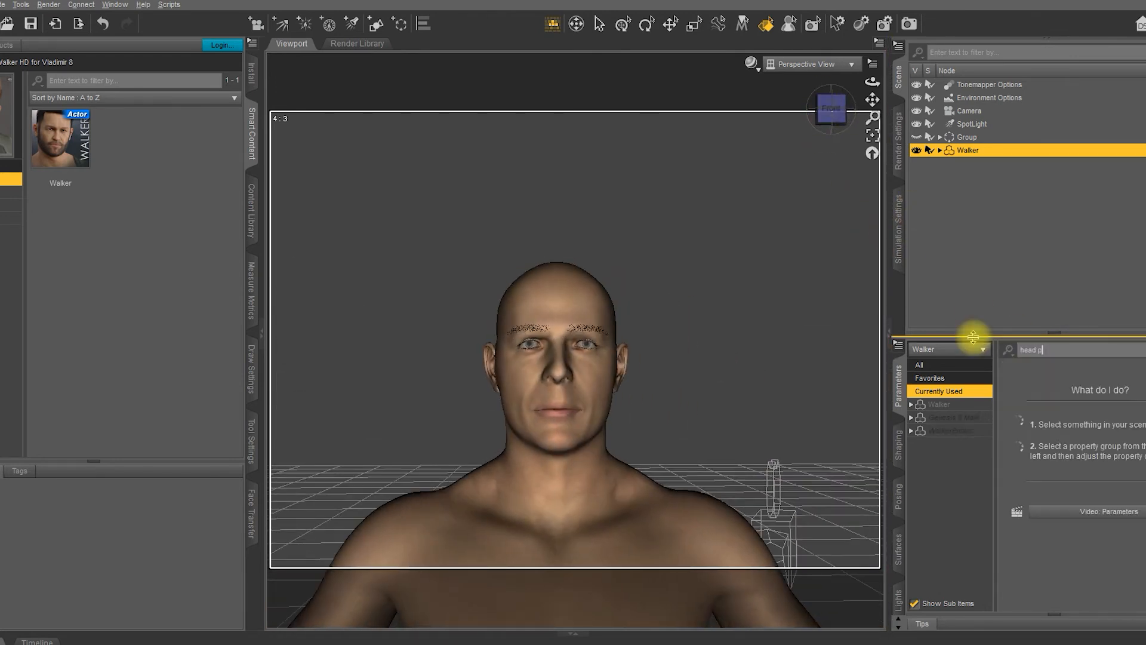
{"action": "left_click", "coordinate": [971, 368]}
{"action": "mouse_move", "coordinate": [1096, 427]}
{"action": "left_mouse_down"}
{"action": "mouse_move", "coordinate": [1109, 428]}
{"action": "mouse_move", "coordinate": [1086, 429]}
{"action": "left_mouse_up"}
{"action": "scroll", "coordinate": [794, 284], "scroll_direction": "down", "scroll_amount": 2}
{"action": "scroll", "coordinate": [844, 108], "scroll_direction": "down", "scroll_amount": 4}
{"action": "scroll", "coordinate": [854, 242], "scroll_direction": "down", "scroll_amount": 4}
{"action": "left_click_drag", "start_coordinate": [828, 108], "coordinate": [827, 108]}
{"action": "scroll", "coordinate": [826, 107], "scroll_direction": "up", "scroll_amount": 5}
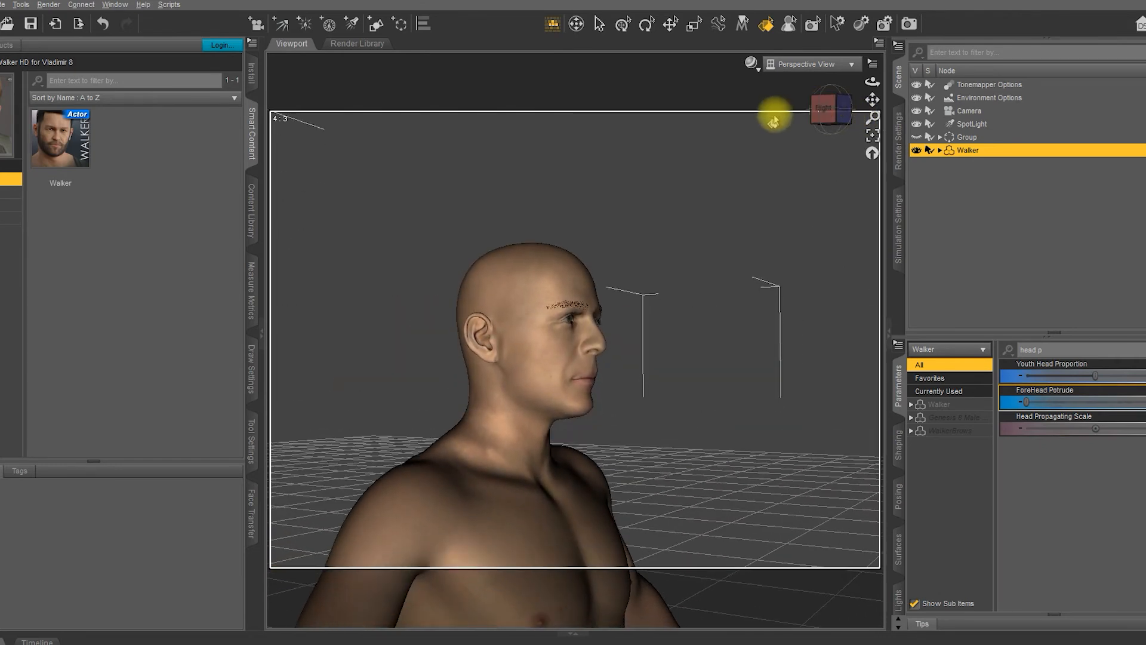
{"action": "scroll", "coordinate": [692, 173], "scroll_direction": "up", "scroll_amount": 5}
{"action": "scroll", "coordinate": [824, 107], "scroll_direction": "down", "scroll_amount": 5}
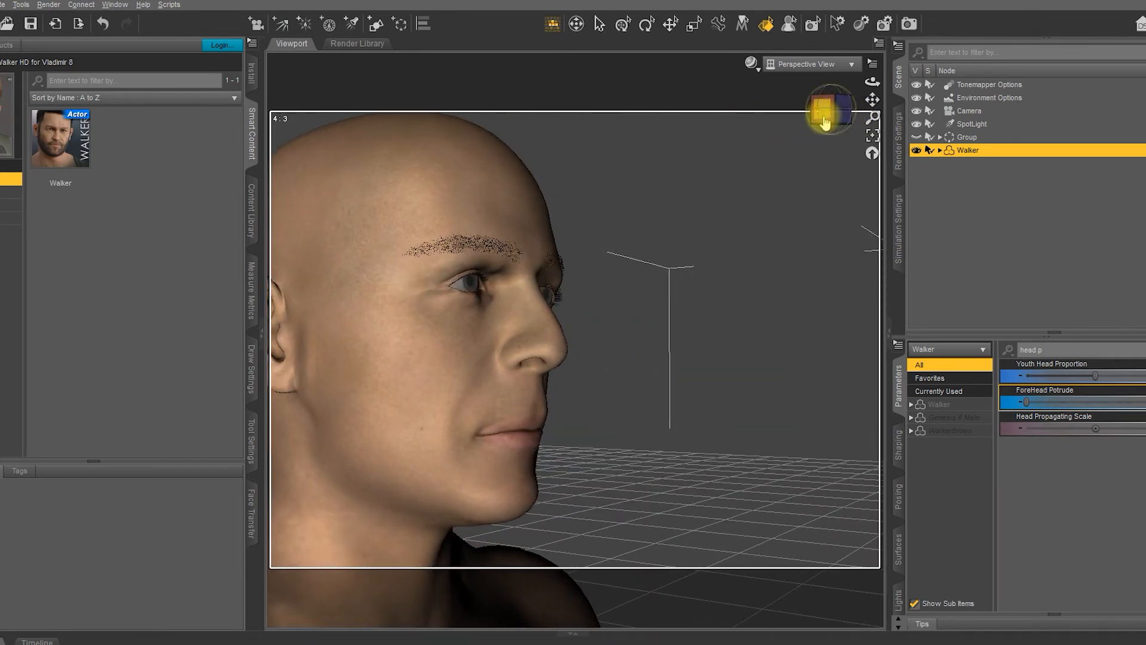
Select the Walker figure's Face surface and look up its WalkerFace_1001.jpg texture map in the image list
{"action": "left_click", "coordinate": [898, 564]}
{"action": "double_click", "coordinate": [953, 429]}
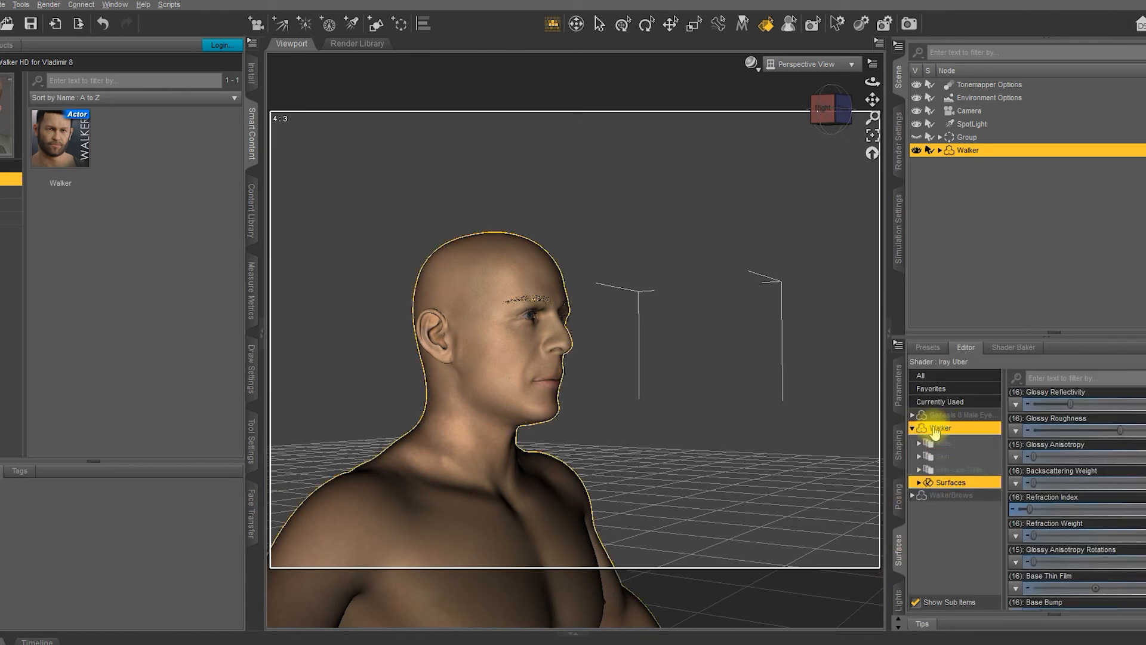
{"action": "left_click", "coordinate": [918, 494]}
{"action": "scroll", "coordinate": [966, 447], "scroll_direction": "down", "scroll_amount": 3}
{"action": "left_click", "coordinate": [964, 445]}
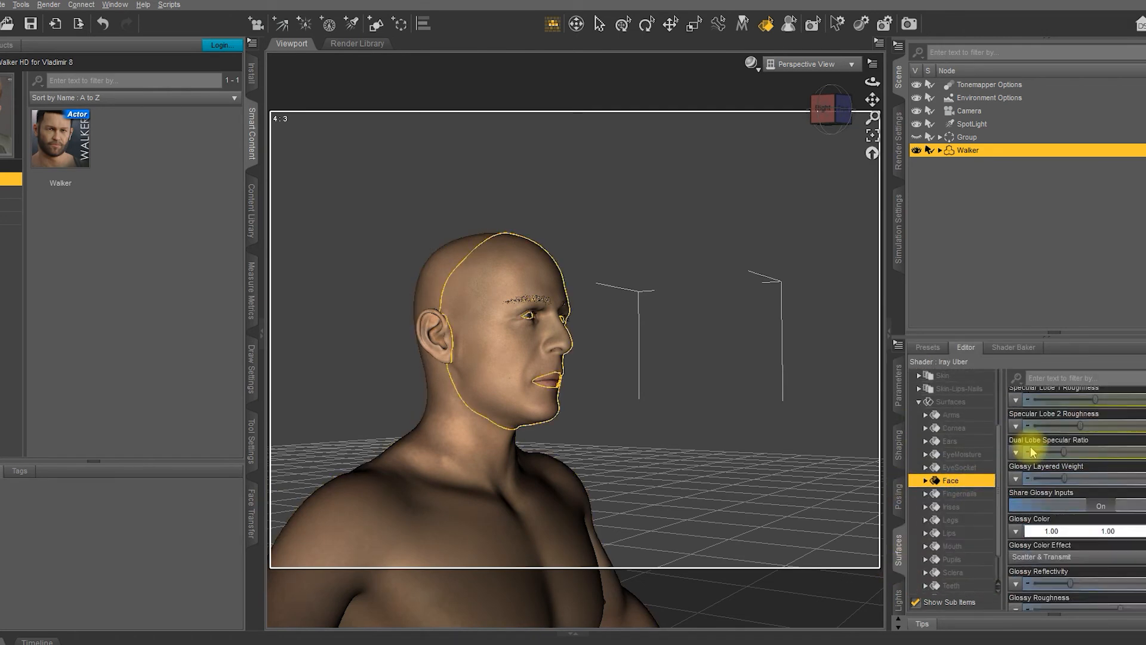
{"action": "left_click", "coordinate": [1017, 506]}
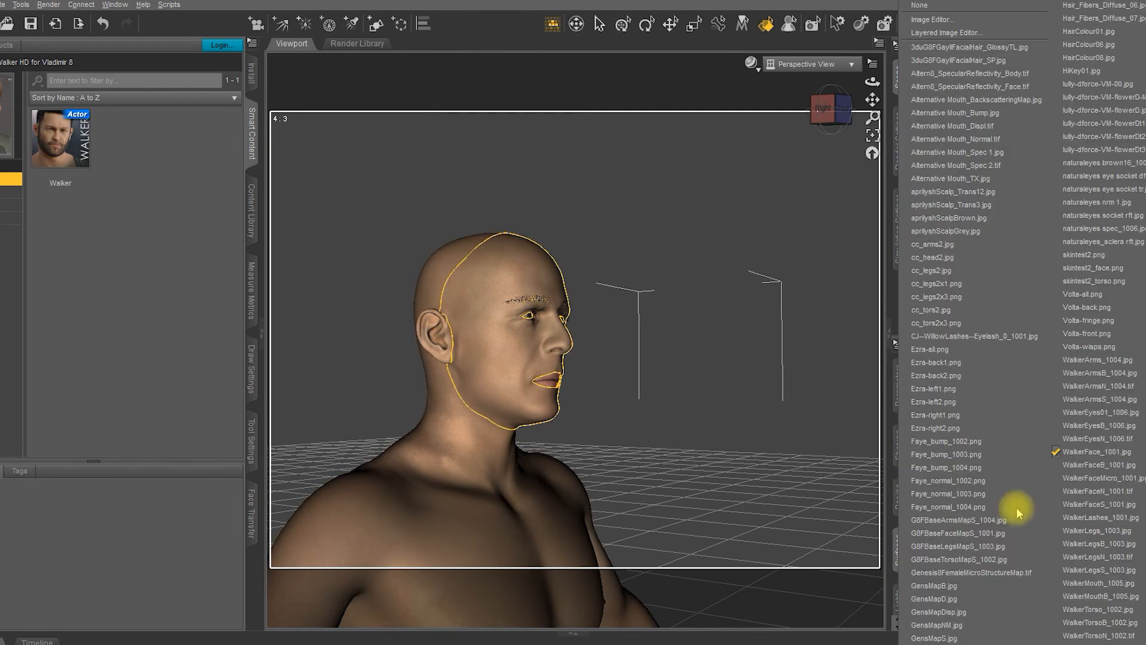
{"action": "left_click", "coordinate": [978, 2]}
{"action": "left_click_drag", "start_coordinate": [456, 12], "coordinate": [840, 75]}
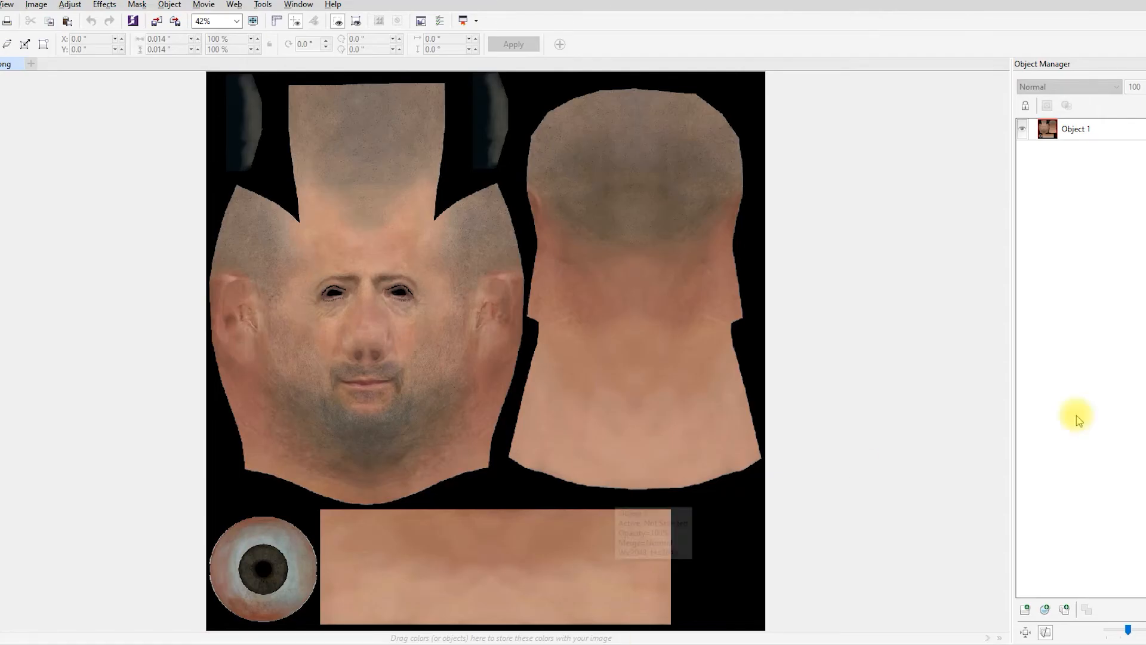
In Corel PHOTO-PAINT, place the 4096-pixel face template in a new document and paste the Bruce Willis head texture over it
{"action": "key", "text": "ctrl+v"}
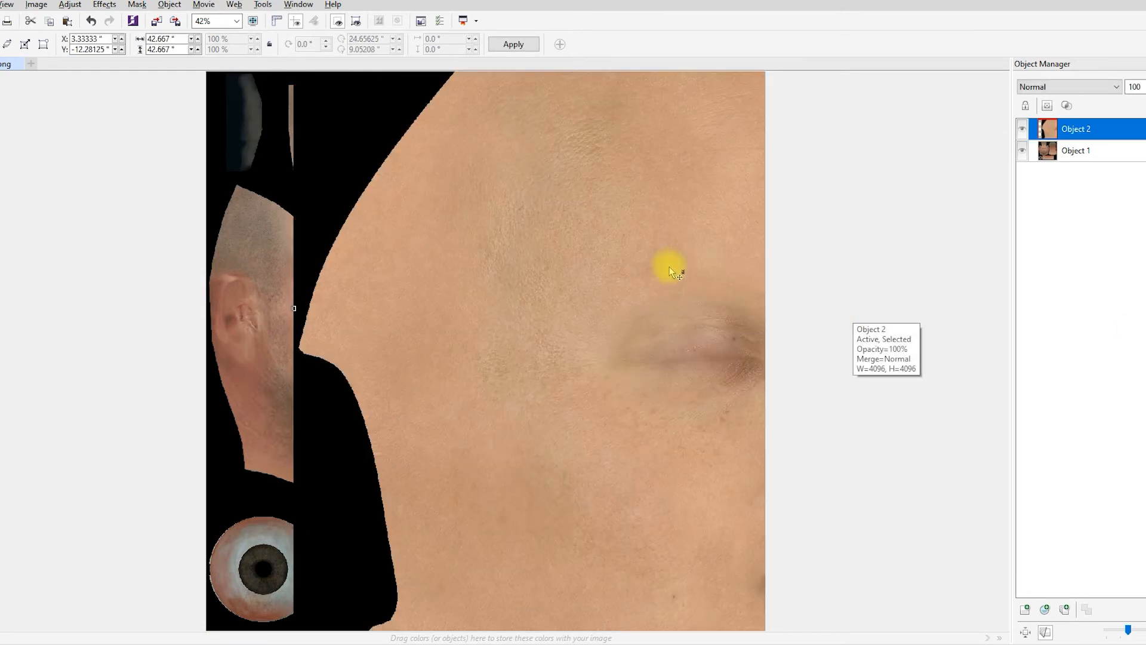
{"action": "left_click_drag", "start_coordinate": [668, 267], "coordinate": [387, 61]}
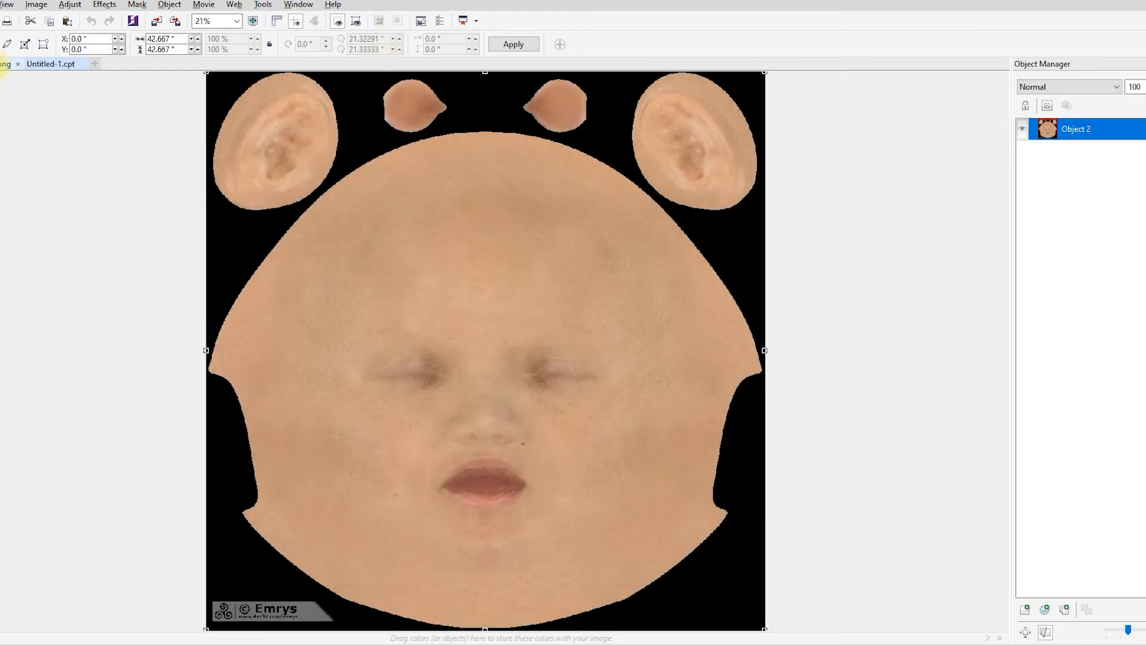
{"action": "left_click", "coordinate": [4, 64]}
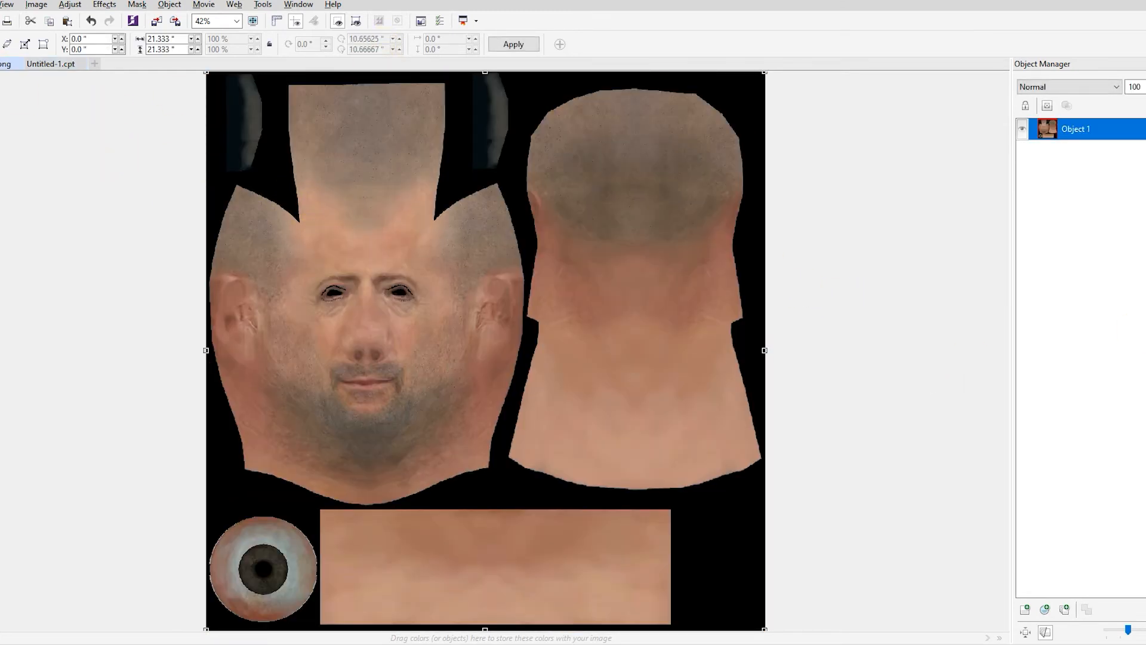
{"action": "left_click", "coordinate": [51, 64]}
{"action": "key", "text": "ctrl+v"}
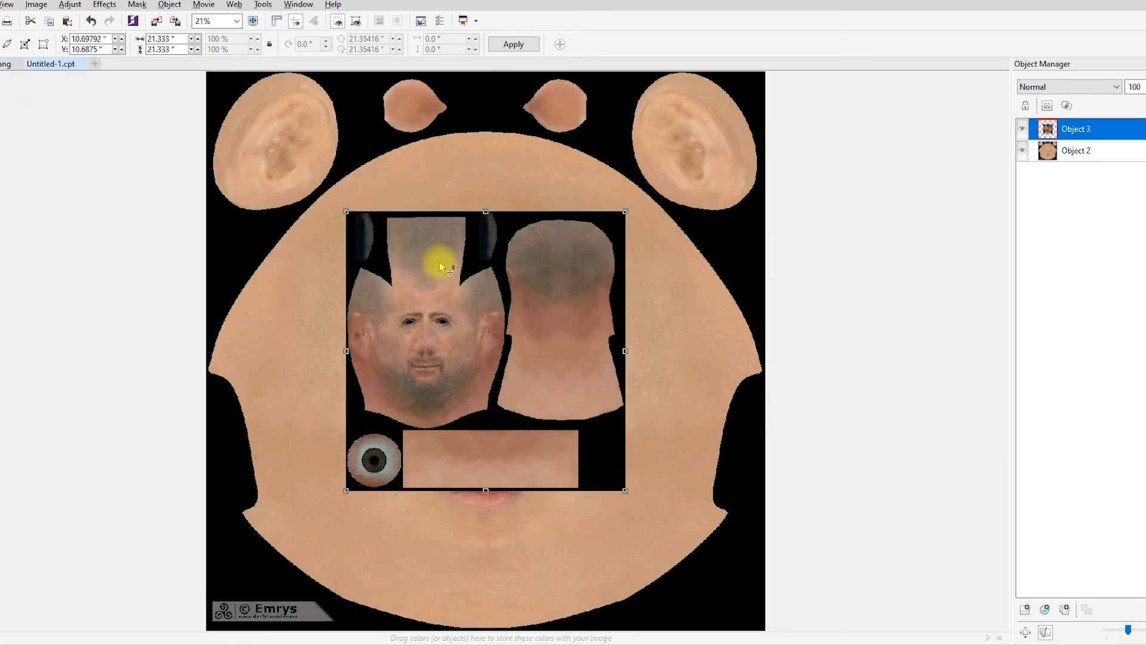
Move and enlarge the pasted head texture to 37.99 inches and lower its opacity to 51
{"action": "left_click_drag", "start_coordinate": [440, 258], "coordinate": [372, 180]}
{"action": "left_click_drag", "start_coordinate": [497, 404], "coordinate": [715, 623]}
{"action": "left_click_drag", "start_coordinate": [1133, 87], "coordinate": [1127, 97]}
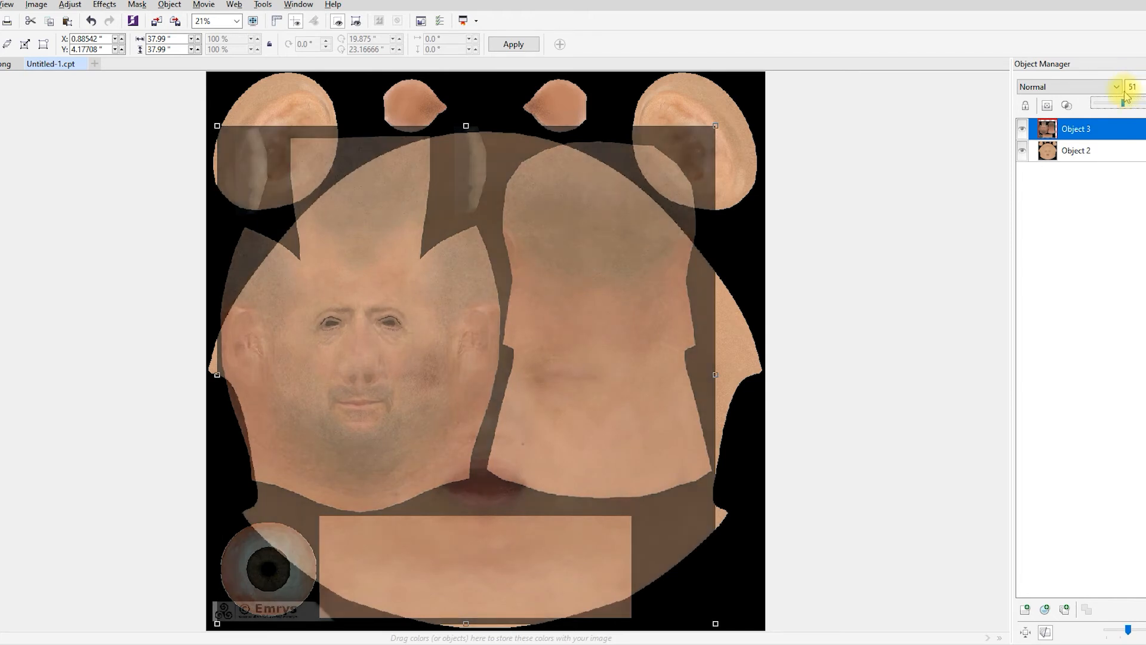
Reposition the semi-transparent head texture and enlarge it to about 71.1 inches, lining its face up with the template's face
{"action": "left_click_drag", "start_coordinate": [675, 185], "coordinate": [662, 120]}
{"action": "scroll", "coordinate": [654, 222], "scroll_direction": "down", "scroll_amount": 2}
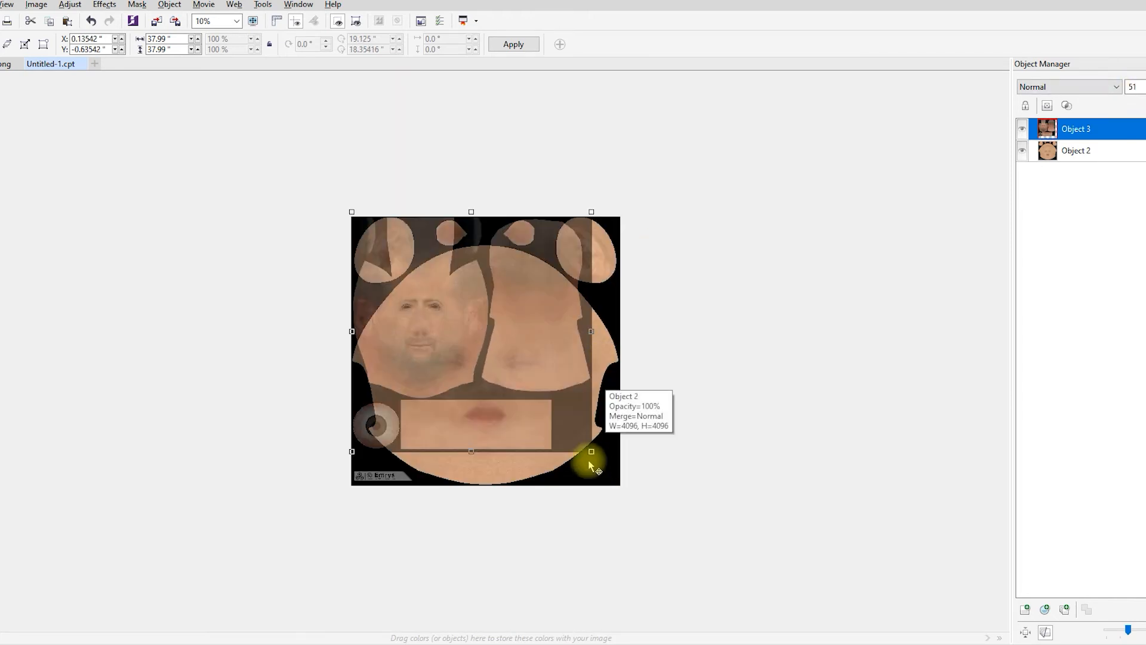
{"action": "left_click_drag", "start_coordinate": [618, 470], "coordinate": [811, 636]}
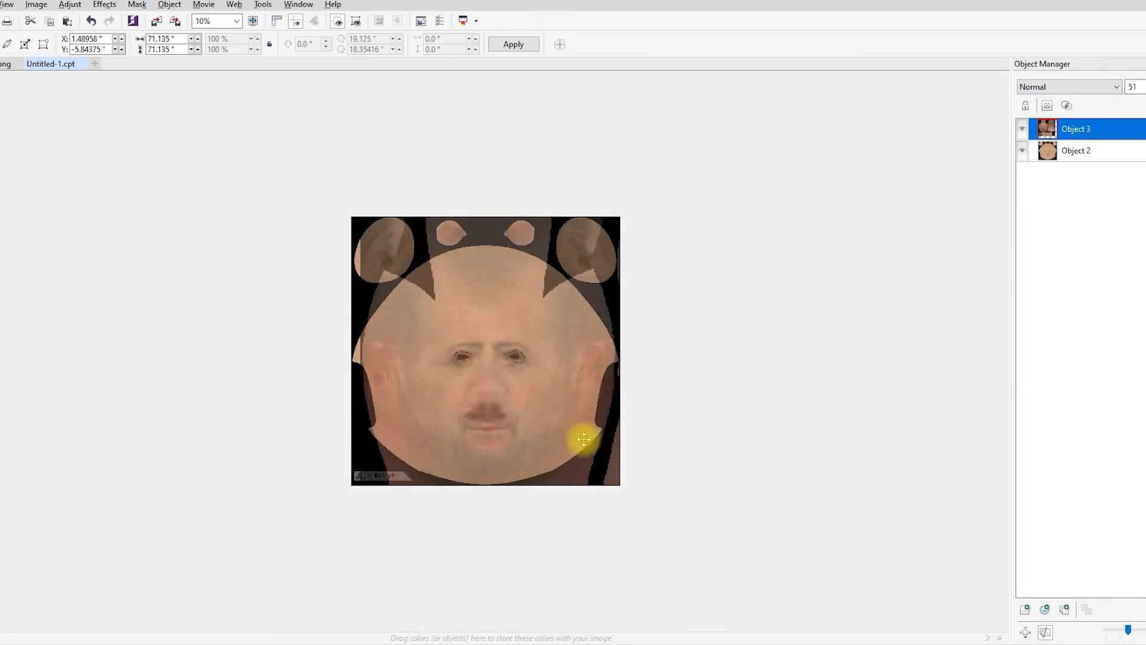
Scale the pasted head texture down to about 69.35 inches and move it over the template's face
{"action": "scroll", "coordinate": [649, 493], "scroll_direction": "down", "scroll_amount": 1}
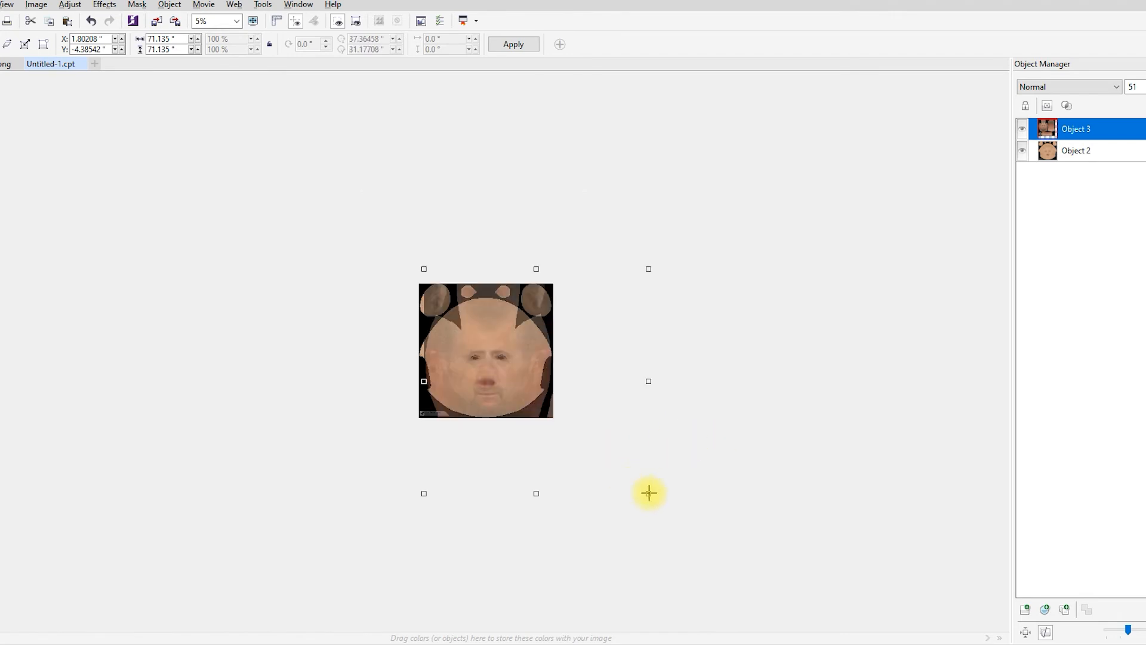
{"action": "mouse_move", "coordinate": [649, 493]}
{"action": "left_mouse_down"}
{"action": "mouse_move", "coordinate": [637, 481]}
{"action": "mouse_move", "coordinate": [650, 491]}
{"action": "left_mouse_up"}
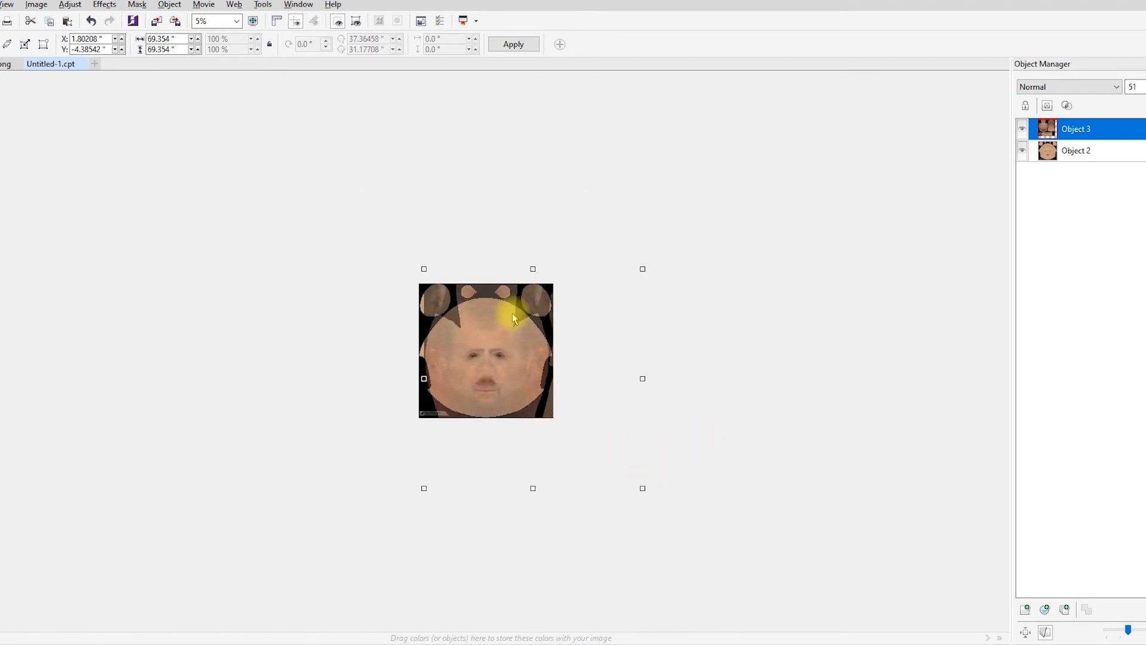
{"action": "scroll", "coordinate": [500, 342], "scroll_direction": "up", "scroll_amount": 1}
{"action": "scroll", "coordinate": [499, 342], "scroll_direction": "up", "scroll_amount": 1}
{"action": "left_click_drag", "start_coordinate": [547, 380], "coordinate": [543, 325]}
{"action": "scroll", "coordinate": [552, 254], "scroll_direction": "down", "scroll_amount": 1}
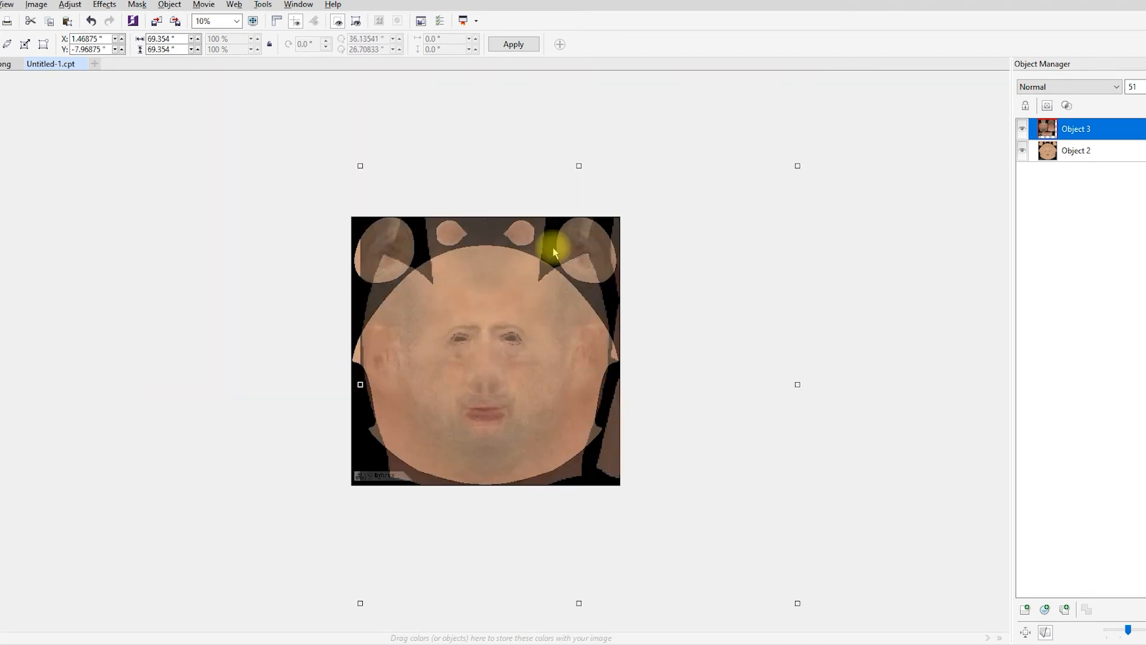
Squash the head texture vertically to about 53.6 inches and shift it so its eyes and mouth align with the template
{"action": "left_click_drag", "start_coordinate": [577, 164], "coordinate": [563, 265]}
{"action": "left_click_drag", "start_coordinate": [581, 208], "coordinate": [562, 239]}
{"action": "left_click_drag", "start_coordinate": [592, 256], "coordinate": [570, 240]}
{"action": "scroll", "coordinate": [502, 366], "scroll_direction": "up", "scroll_amount": 3}
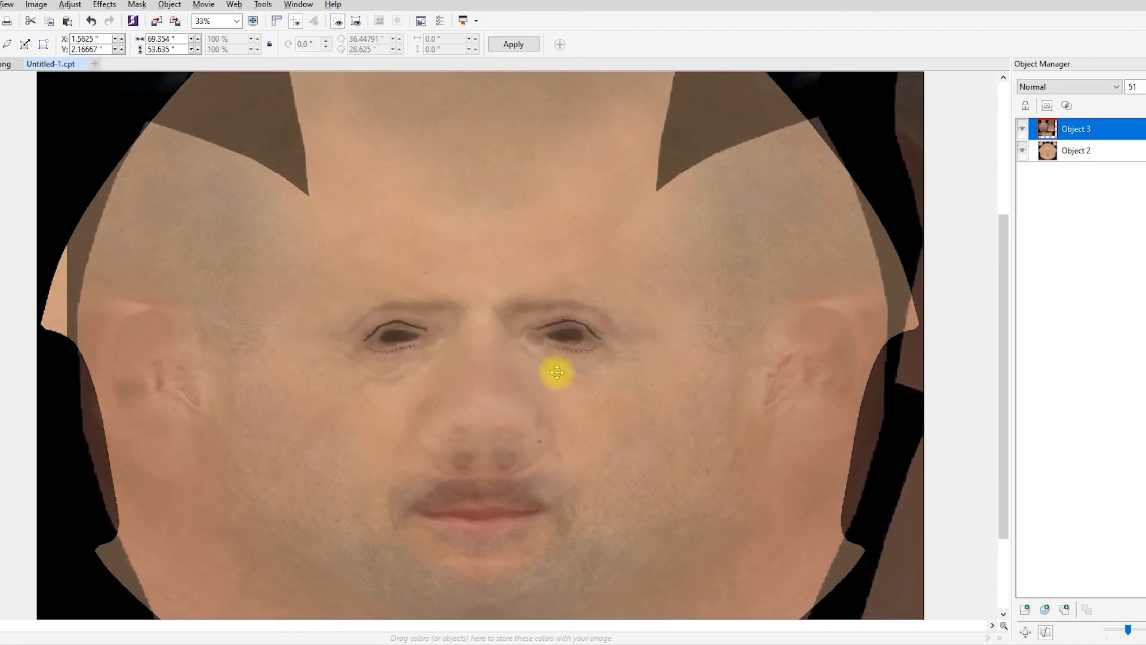
{"action": "left_click_drag", "start_coordinate": [557, 373], "coordinate": [556, 366]}
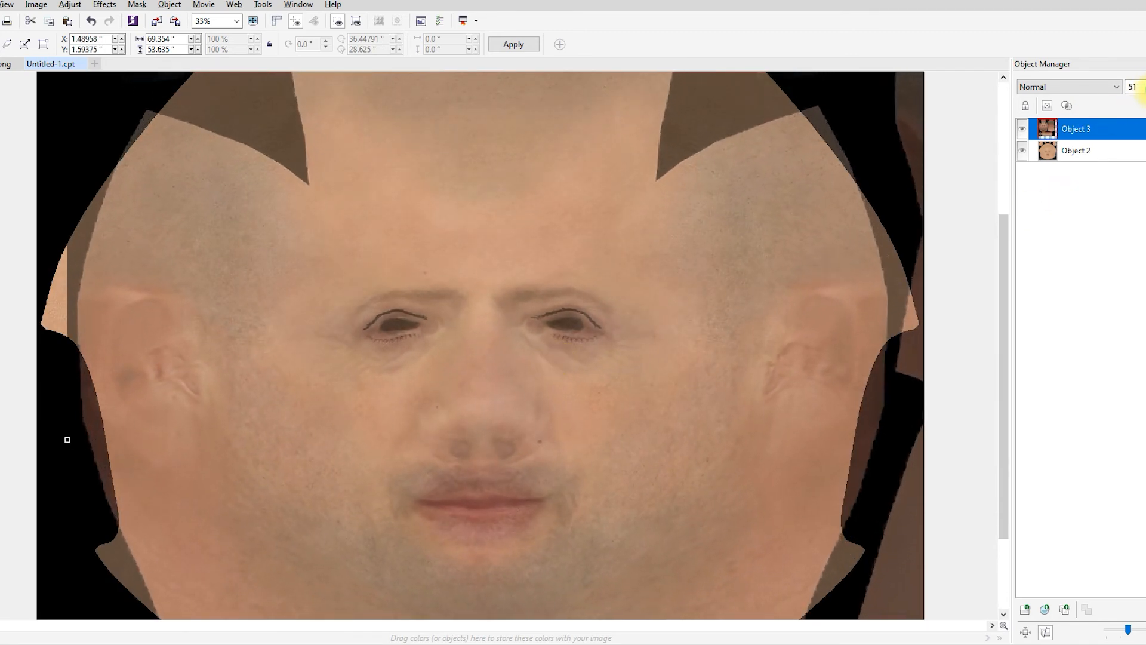
Lower the head texture's opacity to 26, stretch it wider and recenter it over the template's face
{"action": "left_click_drag", "start_coordinate": [1141, 89], "coordinate": [1141, 87]}
{"action": "scroll", "coordinate": [788, 196], "scroll_direction": "down", "scroll_amount": 1}
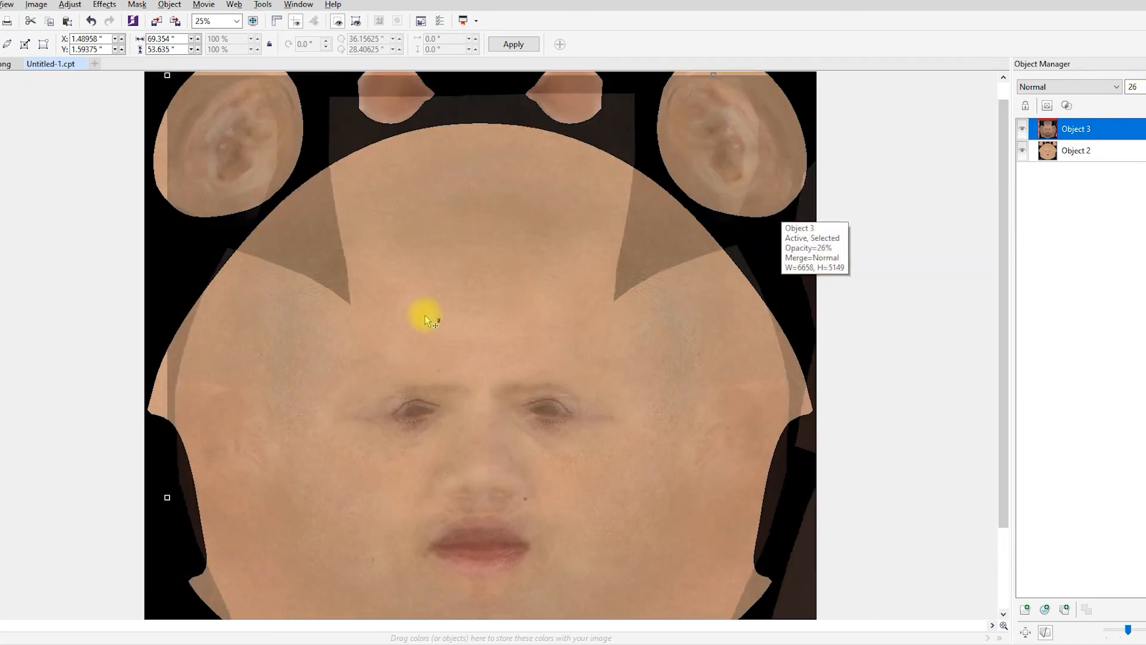
{"action": "left_click_drag", "start_coordinate": [167, 499], "coordinate": [89, 497]}
{"action": "left_click_drag", "start_coordinate": [299, 467], "coordinate": [376, 466]}
{"action": "left_click_drag", "start_coordinate": [164, 503], "coordinate": [46, 493]}
{"action": "mouse_move", "coordinate": [262, 460]}
{"action": "left_mouse_down"}
{"action": "mouse_move", "coordinate": [329, 462]}
{"action": "mouse_move", "coordinate": [322, 455]}
{"action": "left_mouse_up"}
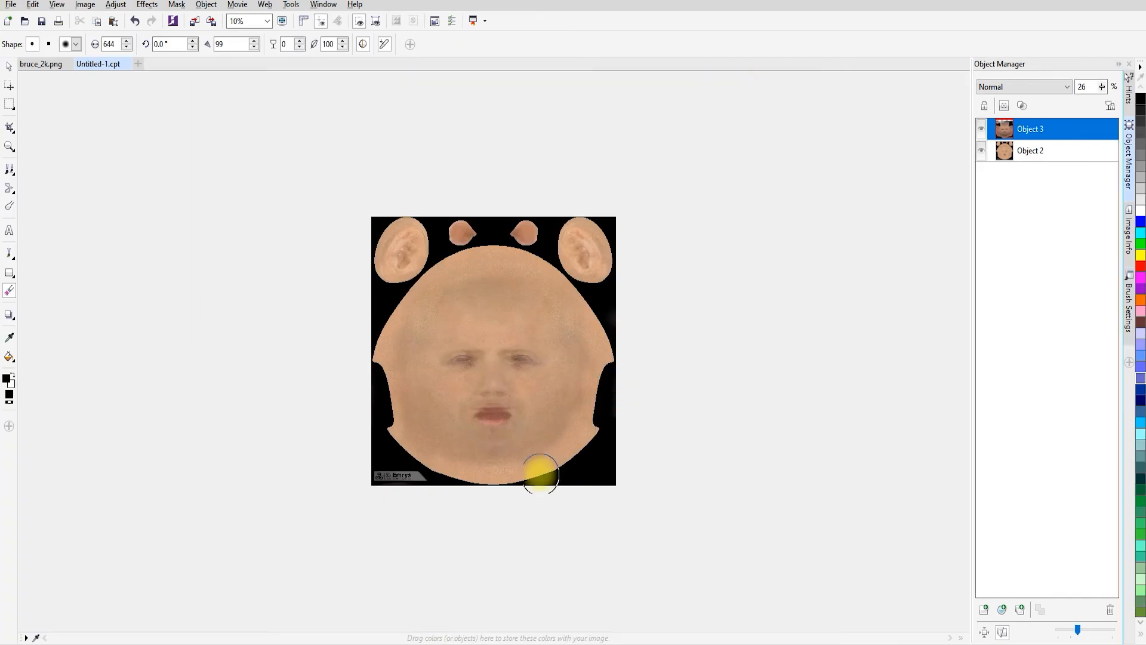
Restore the head texture's opacity to 100 and match its skin tone to the template with Sample/Target Balance
{"action": "scroll", "coordinate": [541, 475], "scroll_direction": "up", "scroll_amount": 2}
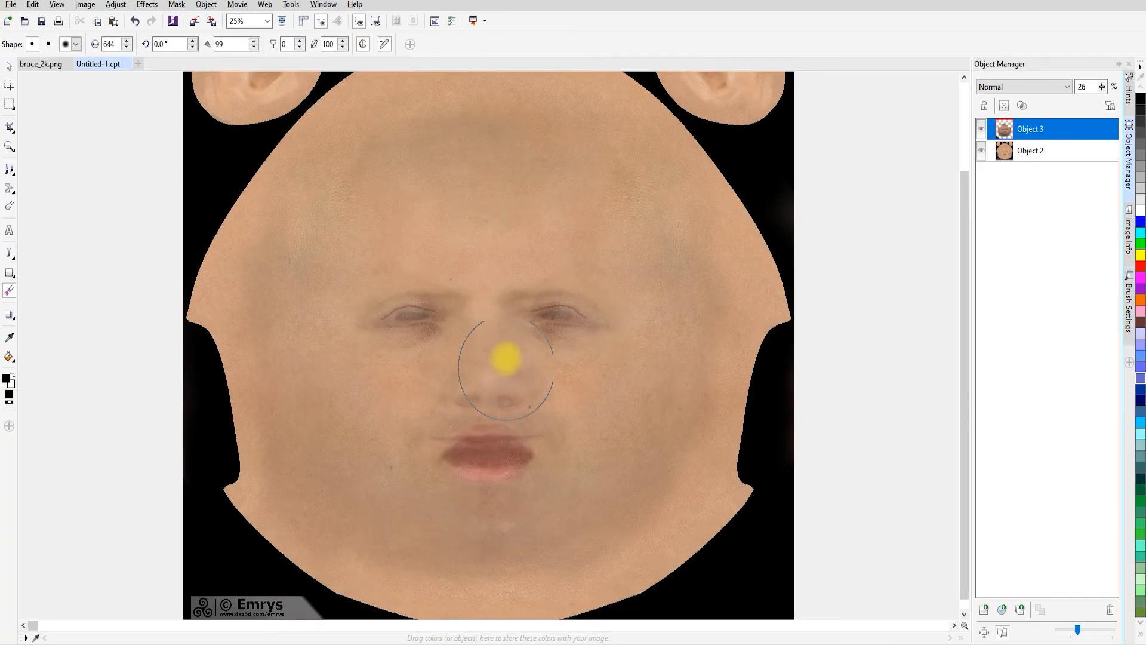
{"action": "left_click_drag", "start_coordinate": [1102, 87], "coordinate": [1142, 103]}
{"action": "left_click", "coordinate": [116, 4]}
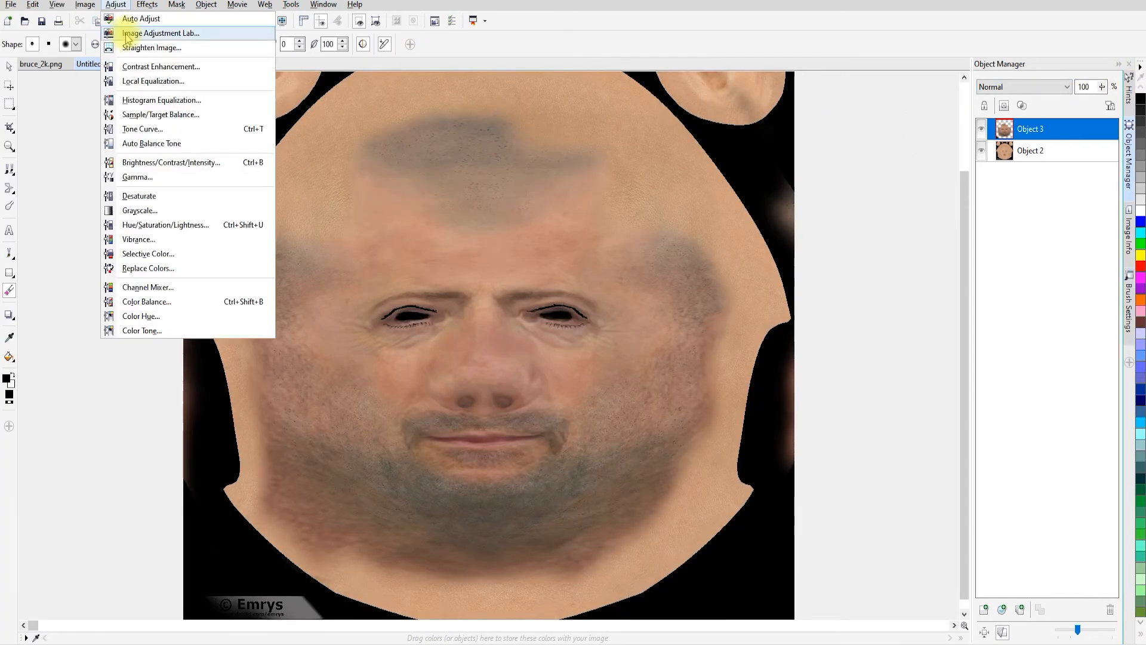
{"action": "left_click", "coordinate": [143, 113]}
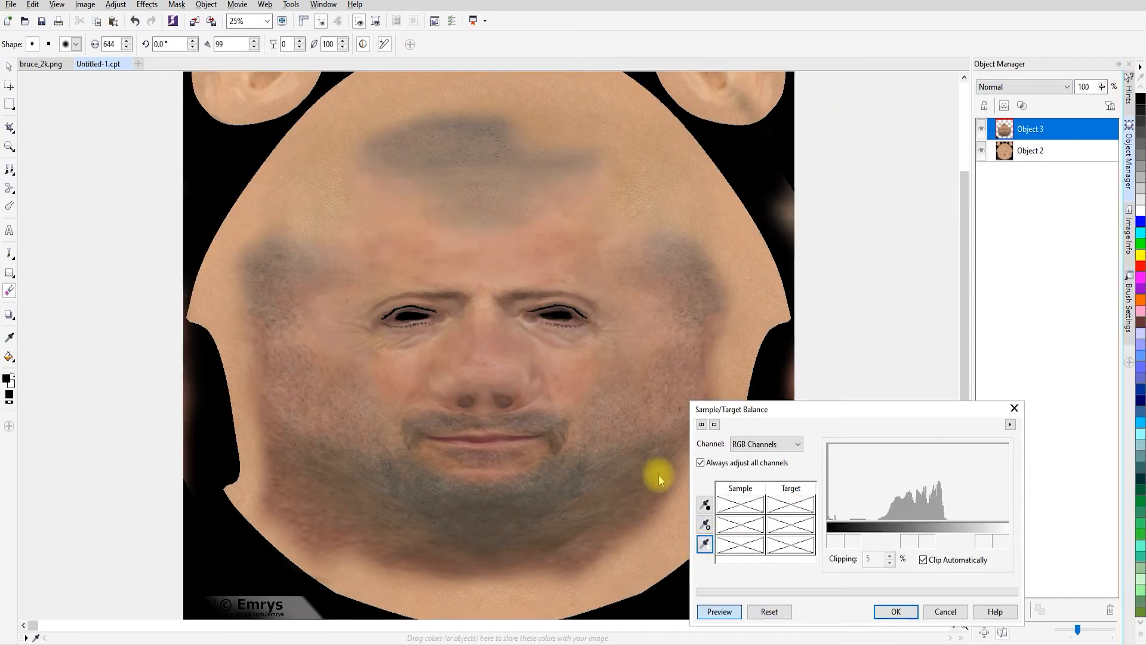
{"action": "left_click", "coordinate": [350, 212]}
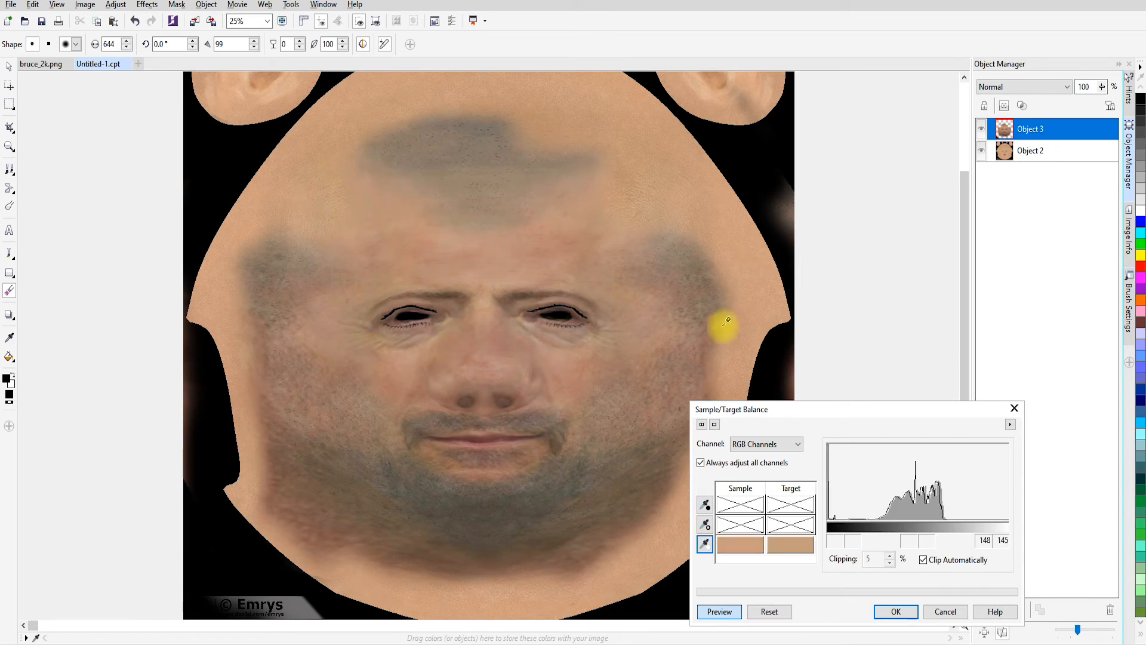
{"action": "left_click", "coordinate": [629, 342]}
{"action": "left_click", "coordinate": [896, 611]}
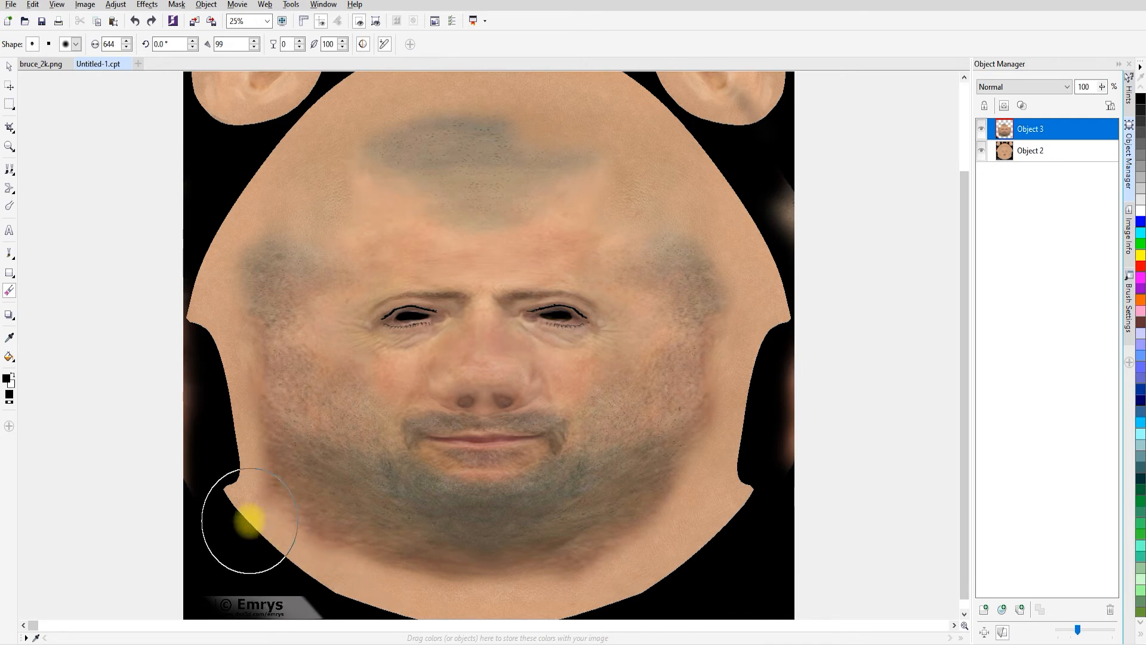
Erase the head texture over the forehead, the sides of the face and, with a 343 brush, the mouth
{"action": "mouse_move", "coordinate": [435, 199]}
{"action": "left_mouse_down"}
{"action": "mouse_move", "coordinate": [555, 172]}
{"action": "mouse_move", "coordinate": [332, 161]}
{"action": "mouse_move", "coordinate": [317, 266]}
{"action": "mouse_move", "coordinate": [269, 292]}
{"action": "mouse_move", "coordinate": [296, 375]}
{"action": "mouse_move", "coordinate": [271, 414]}
{"action": "mouse_move", "coordinate": [309, 159]}
{"action": "left_mouse_up"}
{"action": "mouse_move", "coordinate": [663, 236]}
{"action": "left_mouse_down"}
{"action": "mouse_move", "coordinate": [704, 332]}
{"action": "mouse_move", "coordinate": [713, 457]}
{"action": "left_mouse_up"}
{"action": "mouse_move", "coordinate": [387, 493]}
{"action": "left_mouse_down"}
{"action": "mouse_move", "coordinate": [274, 435]}
{"action": "mouse_move", "coordinate": [292, 501]}
{"action": "mouse_move", "coordinate": [350, 583]}
{"action": "mouse_move", "coordinate": [544, 432]}
{"action": "left_mouse_up"}
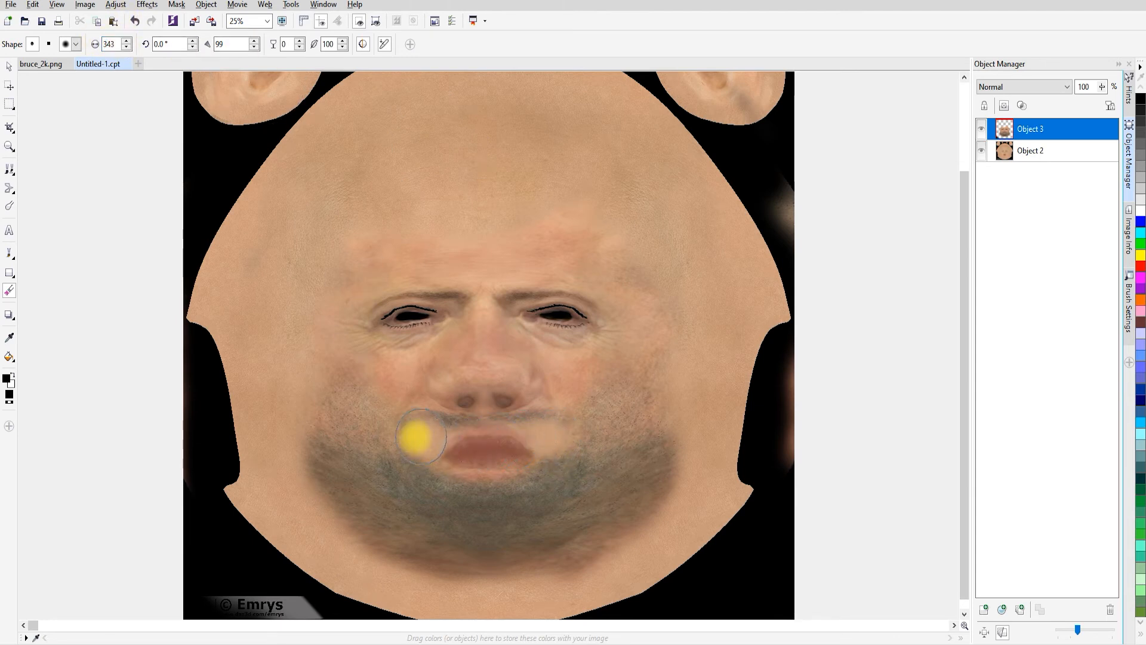
{"action": "mouse_move", "coordinate": [420, 438]}
{"action": "left_mouse_down"}
{"action": "mouse_move", "coordinate": [456, 447]}
{"action": "mouse_move", "coordinate": [545, 417]}
{"action": "mouse_move", "coordinate": [483, 438]}
{"action": "mouse_move", "coordinate": [429, 426]}
{"action": "mouse_move", "coordinate": [434, 456]}
{"action": "mouse_move", "coordinate": [486, 464]}
{"action": "mouse_move", "coordinate": [519, 456]}
{"action": "mouse_move", "coordinate": [428, 450]}
{"action": "mouse_move", "coordinate": [530, 445]}
{"action": "mouse_move", "coordinate": [497, 464]}
{"action": "left_mouse_up"}
{"action": "key", "text": "ctrl+z"}
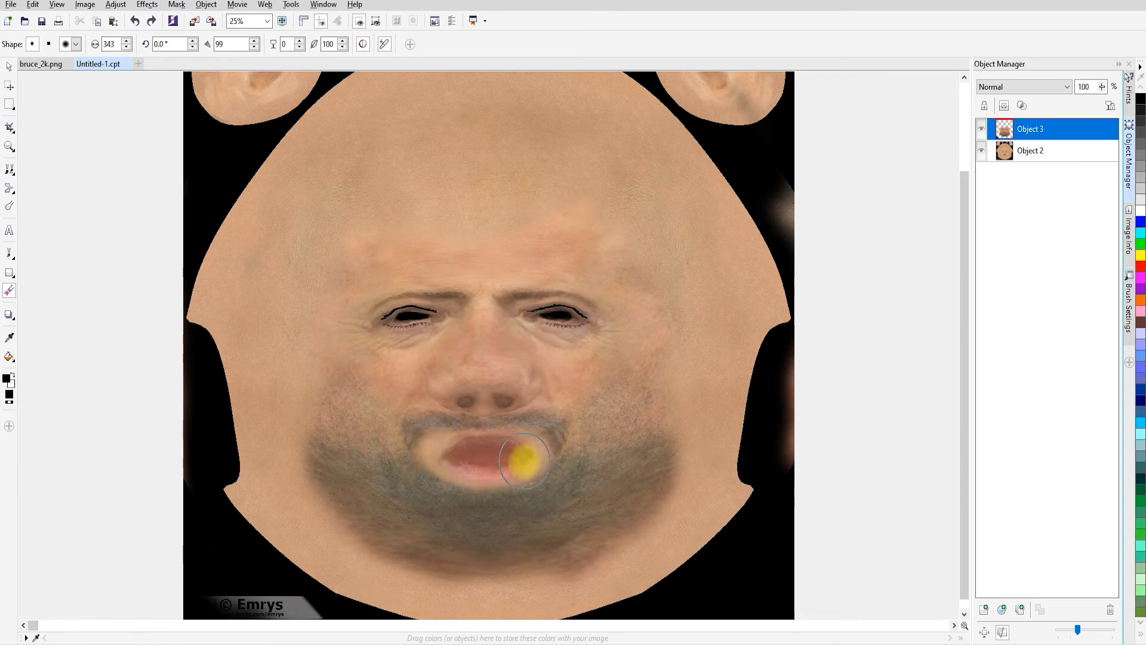
Erase the head texture over both eyes and around the nose with the 343 eraser to reveal the template beneath
{"action": "scroll", "coordinate": [481, 460], "scroll_direction": "up", "scroll_amount": 2}
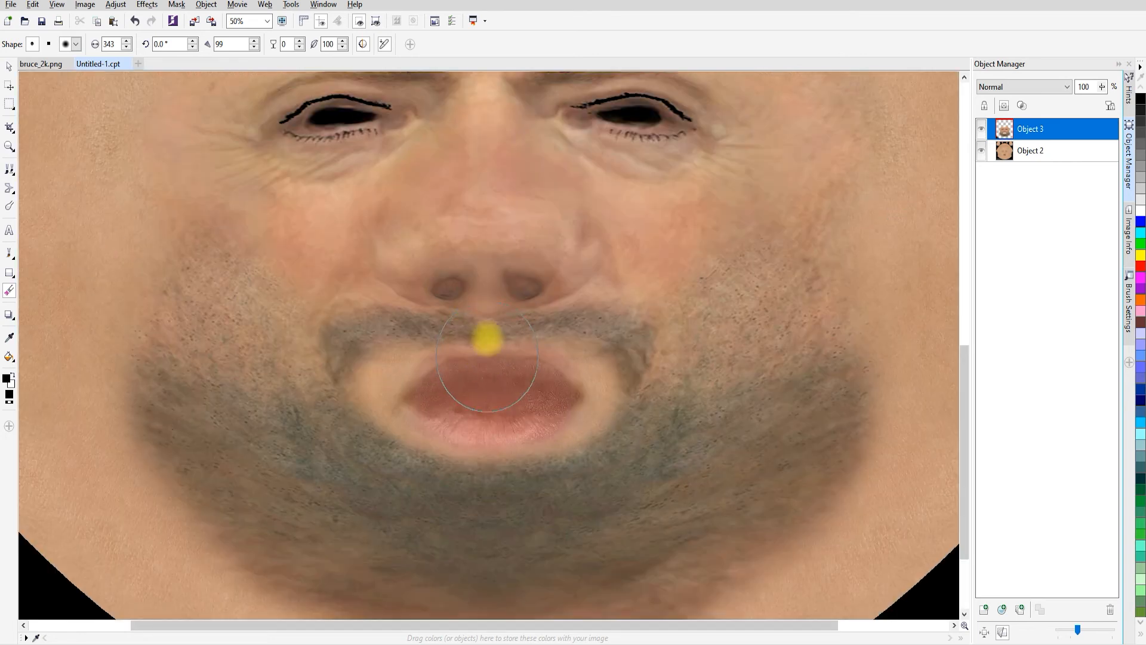
{"action": "scroll", "coordinate": [487, 322], "scroll_direction": "down", "scroll_amount": 1}
{"action": "mouse_move", "coordinate": [612, 286]}
{"action": "left_mouse_down"}
{"action": "mouse_move", "coordinate": [577, 272]}
{"action": "mouse_move", "coordinate": [588, 261]}
{"action": "mouse_move", "coordinate": [624, 284]}
{"action": "left_mouse_up"}
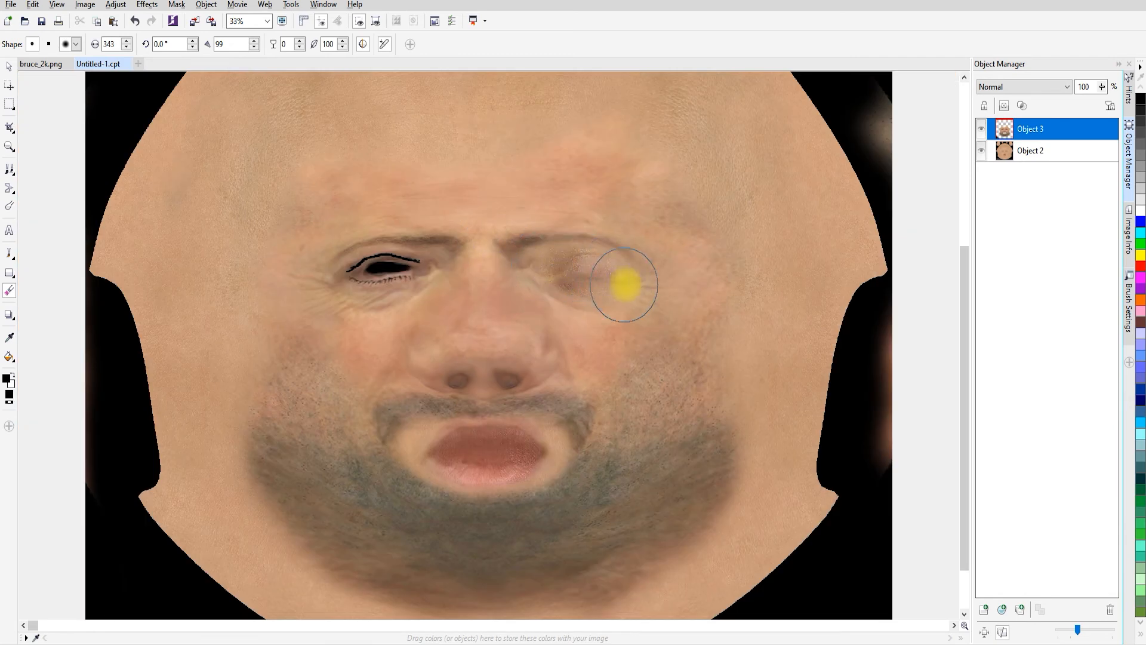
{"action": "mouse_move", "coordinate": [570, 257]}
{"action": "left_mouse_down"}
{"action": "mouse_move", "coordinate": [363, 256]}
{"action": "mouse_move", "coordinate": [366, 268]}
{"action": "mouse_move", "coordinate": [420, 267]}
{"action": "mouse_move", "coordinate": [522, 389]}
{"action": "left_mouse_up"}
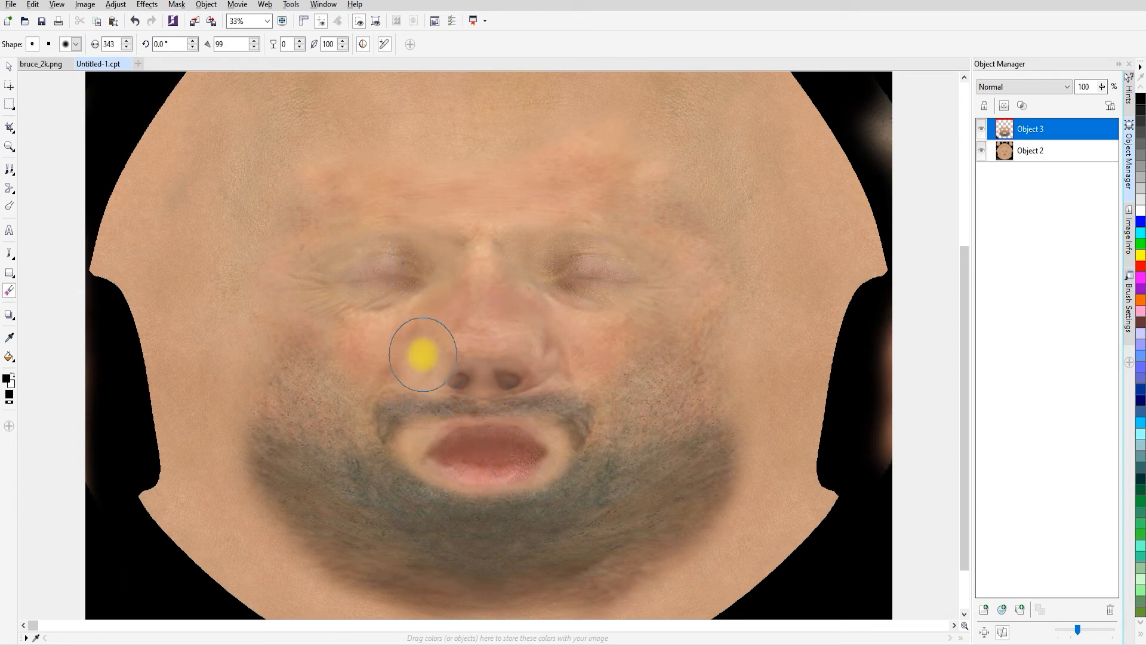
{"action": "left_click_drag", "start_coordinate": [421, 333], "coordinate": [446, 392]}
{"action": "key", "text": "ctrl+z"}
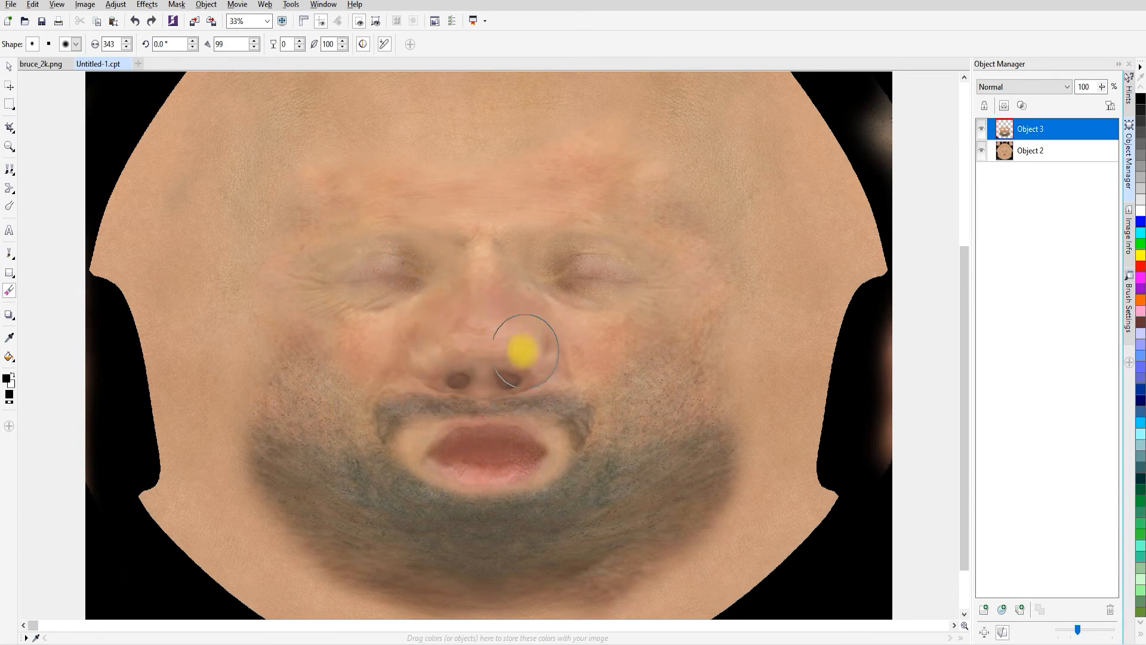
{"action": "scroll", "coordinate": [522, 351], "scroll_direction": "down", "scroll_amount": 2}
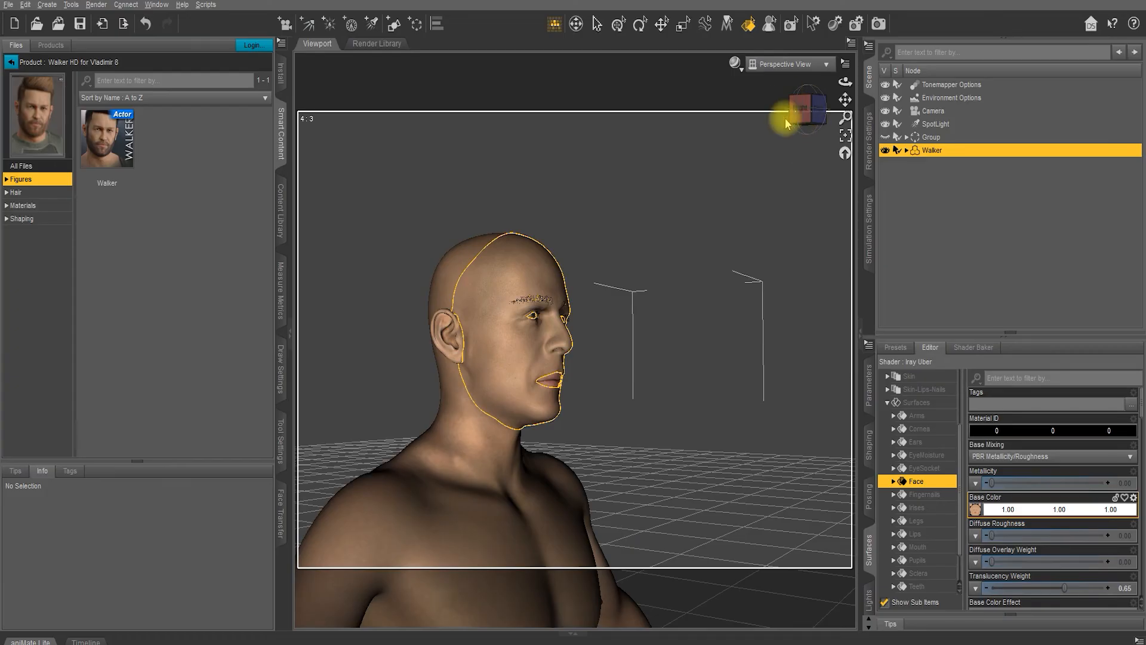
Switch to DAZ Studio and orbit around the Walker figure's head to check the blended face texture
{"action": "left_click", "coordinate": [805, 107]}
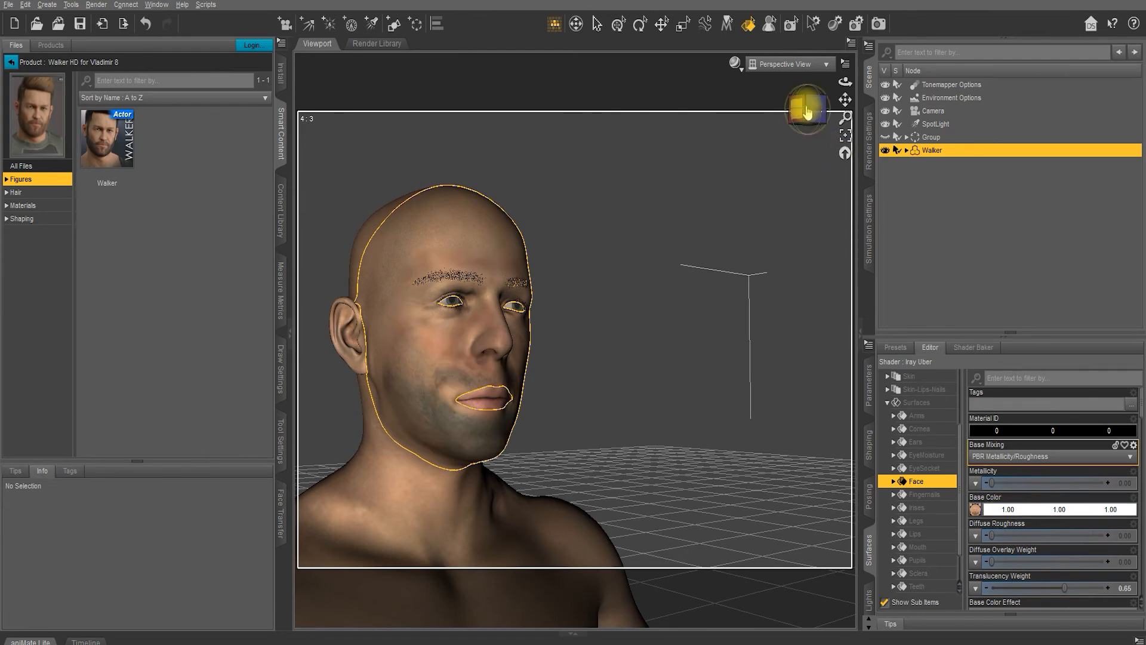
{"action": "left_click", "coordinate": [807, 108]}
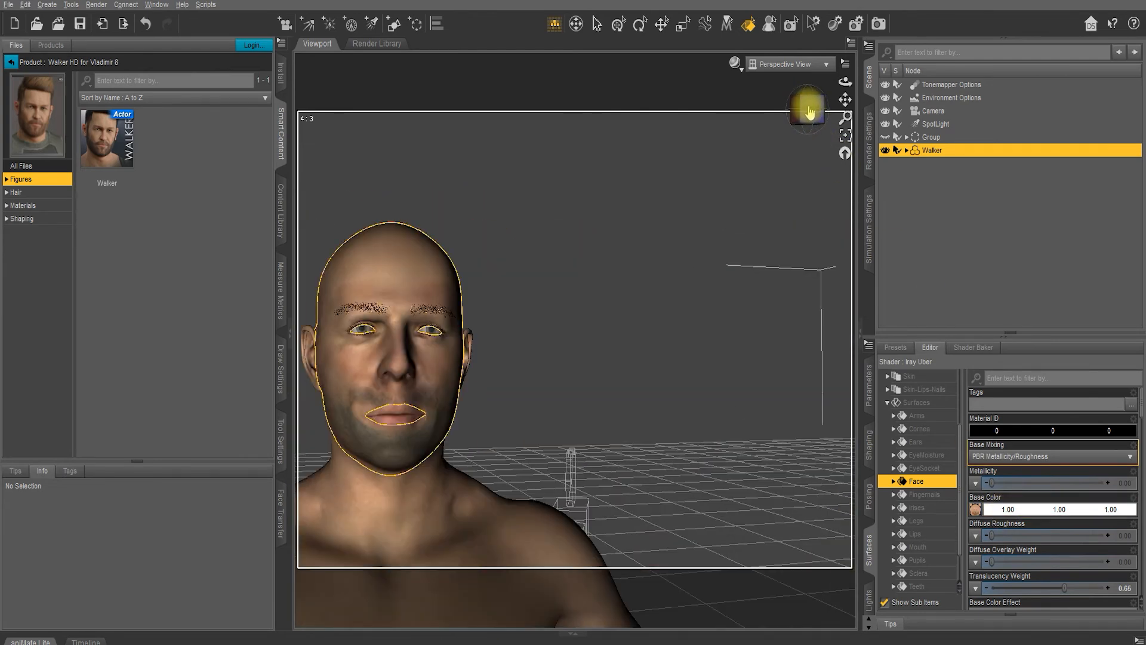
{"action": "mouse_move", "coordinate": [810, 113]}
{"action": "left_mouse_down"}
{"action": "mouse_move", "coordinate": [846, 100]}
{"action": "mouse_move", "coordinate": [846, 115]}
{"action": "mouse_move", "coordinate": [814, 107]}
{"action": "mouse_move", "coordinate": [846, 82]}
{"action": "left_mouse_up"}
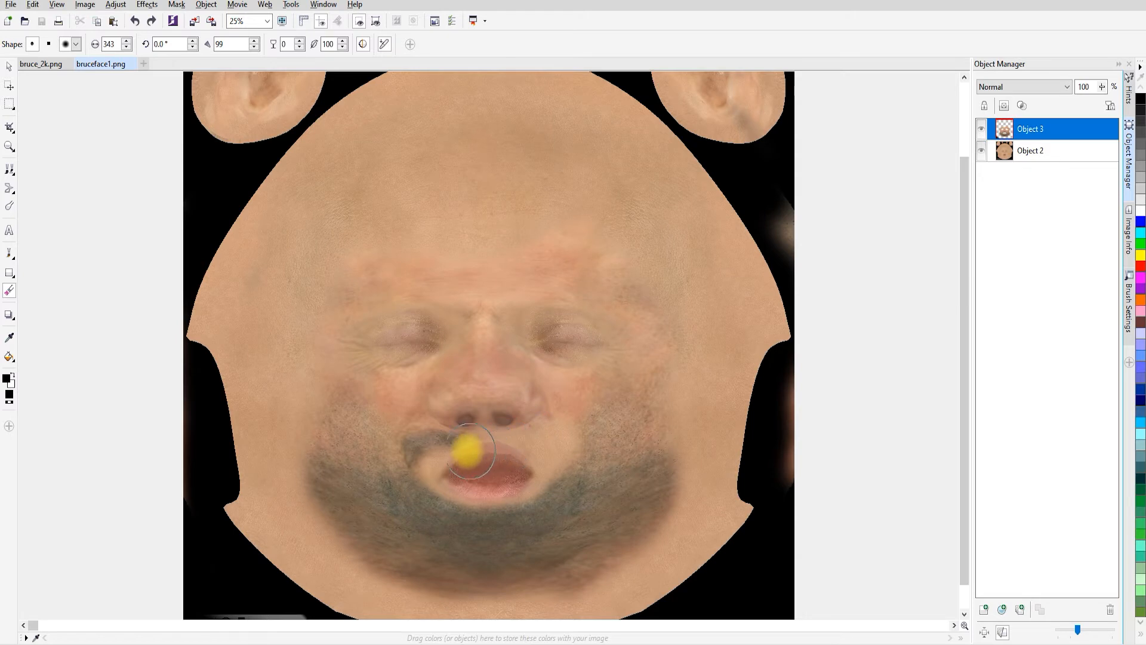
Back in Corel PHOTO-PAINT, erase the remaining moustache from the head texture and lower the object's opacity to 87
{"action": "left_click_drag", "start_coordinate": [469, 450], "coordinate": [413, 459]}
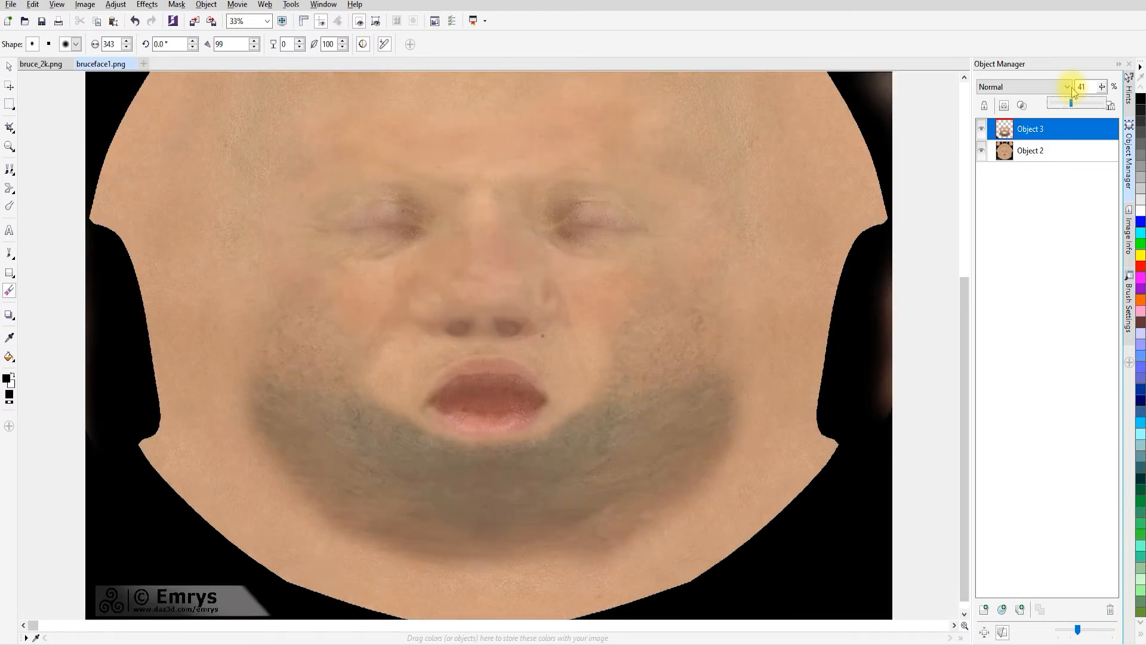
{"action": "left_click_drag", "start_coordinate": [1102, 96], "coordinate": [1074, 96]}
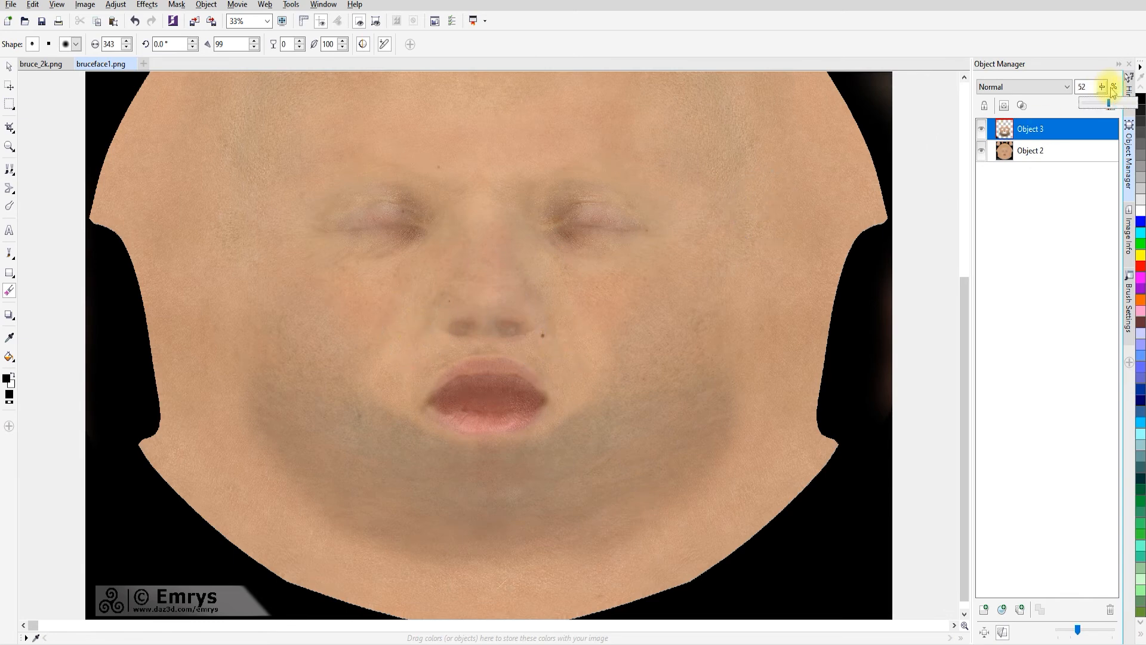
{"action": "left_click_drag", "start_coordinate": [1114, 90], "coordinate": [1119, 83]}
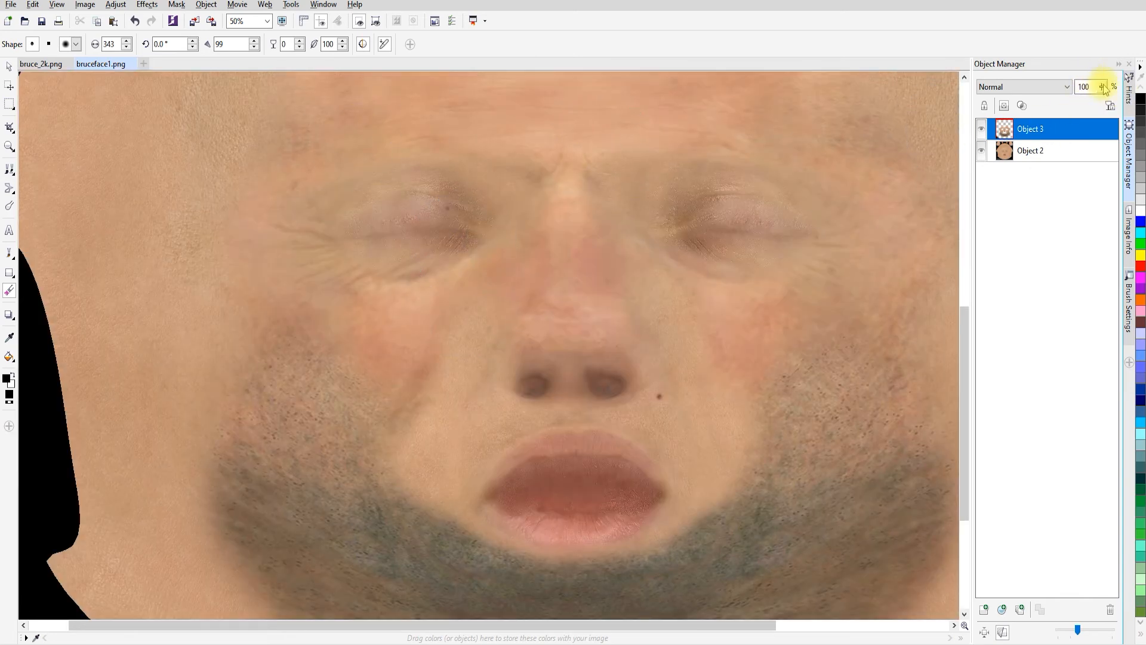
{"action": "left_click_drag", "start_coordinate": [1103, 87], "coordinate": [1100, 91]}
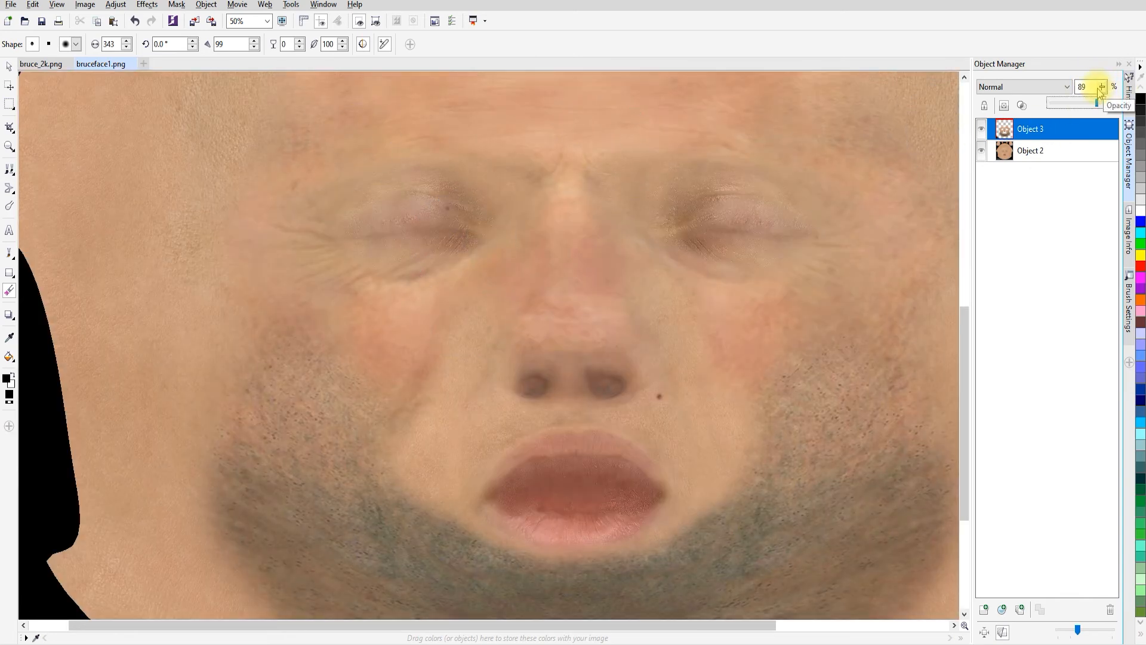
{"action": "left_click", "coordinate": [115, 6]}
{"action": "left_click", "coordinate": [153, 109]}
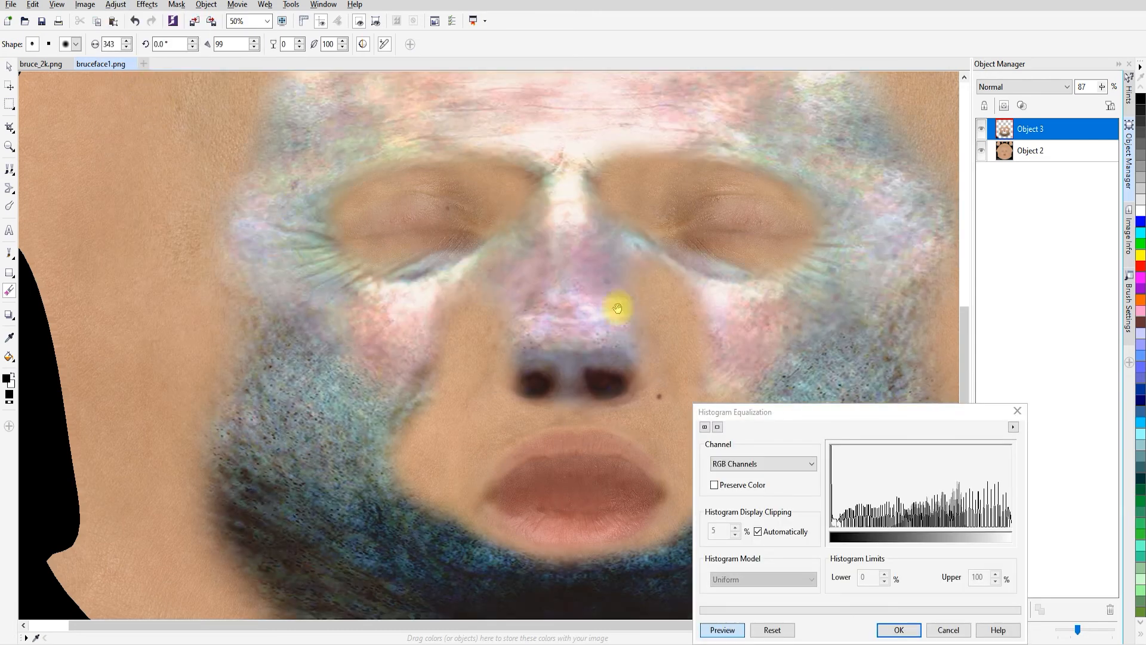
{"action": "left_click", "coordinate": [1015, 410]}
Reset Sample/Target Balance, sample the reddish cheek skin beside the nose as the midtone and apply the correction to the head texture
{"action": "left_click", "coordinate": [115, 6]}
{"action": "left_click", "coordinate": [154, 46]}
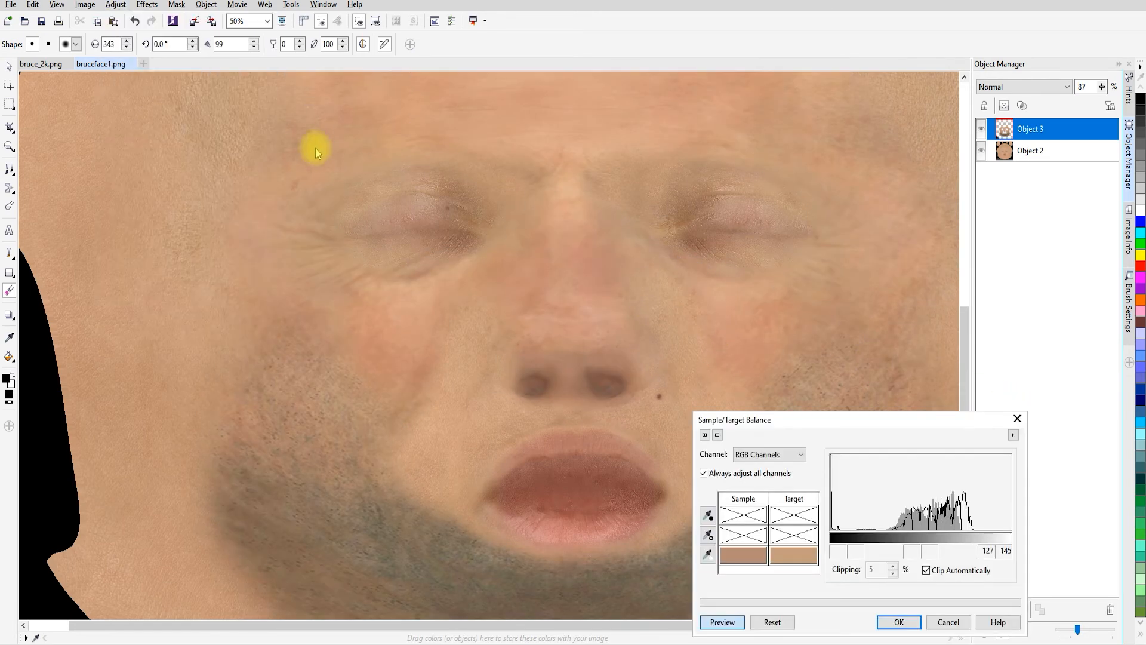
{"action": "left_click", "coordinate": [772, 618]}
{"action": "left_click", "coordinate": [443, 373]}
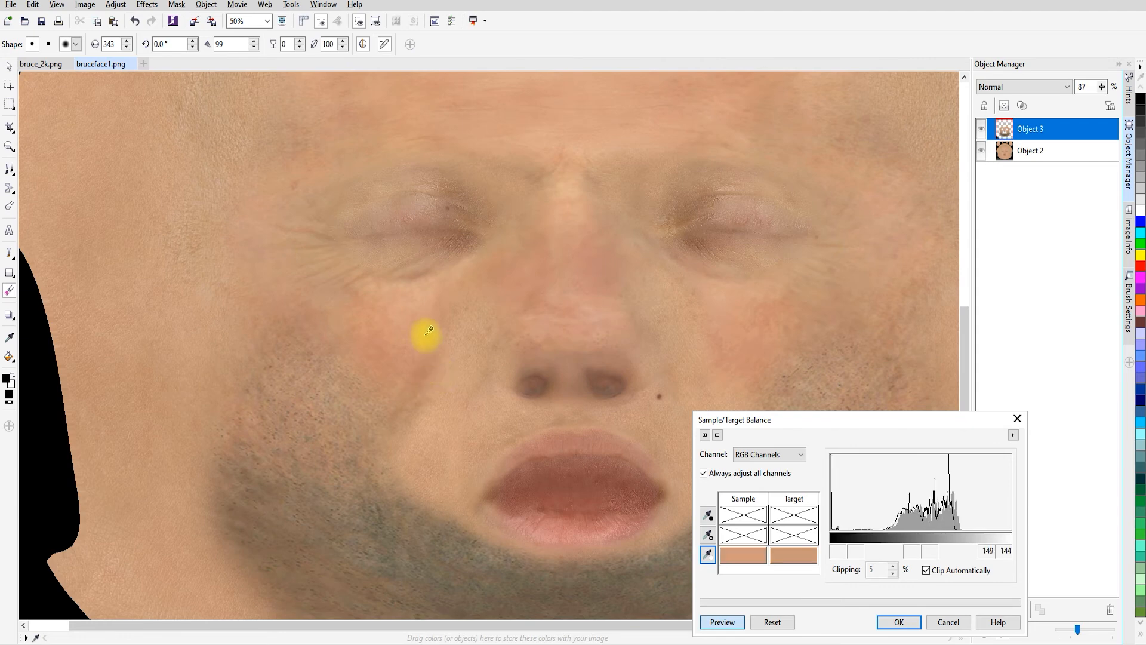
{"action": "left_click", "coordinate": [430, 327]}
{"action": "left_click", "coordinate": [431, 317]}
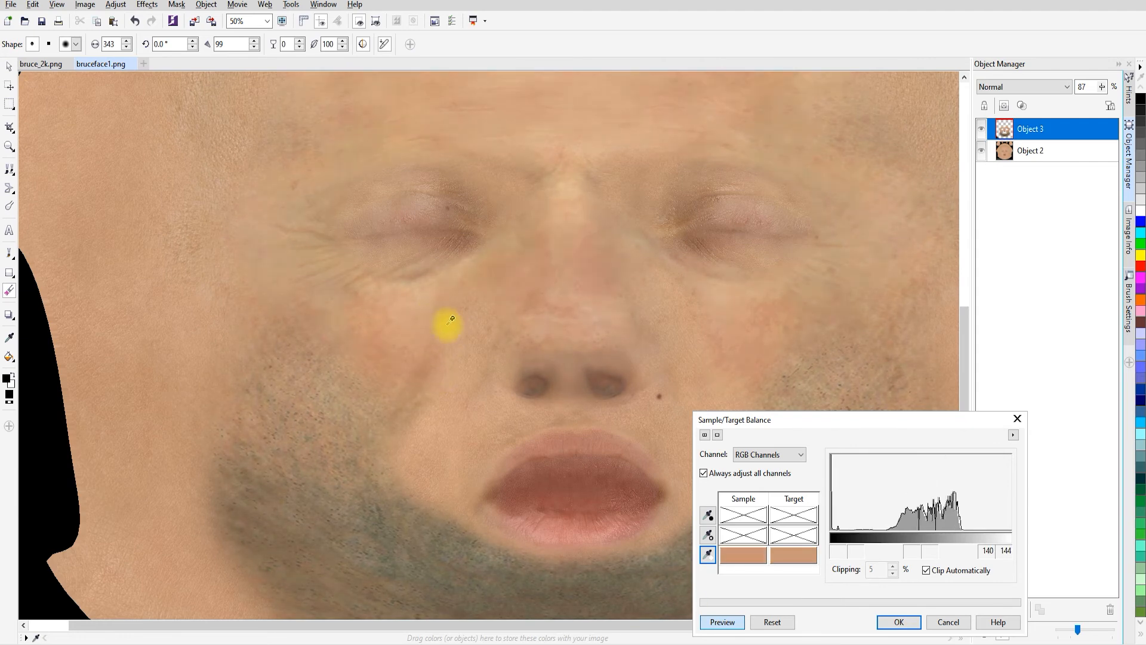
{"action": "left_click", "coordinate": [899, 624]}
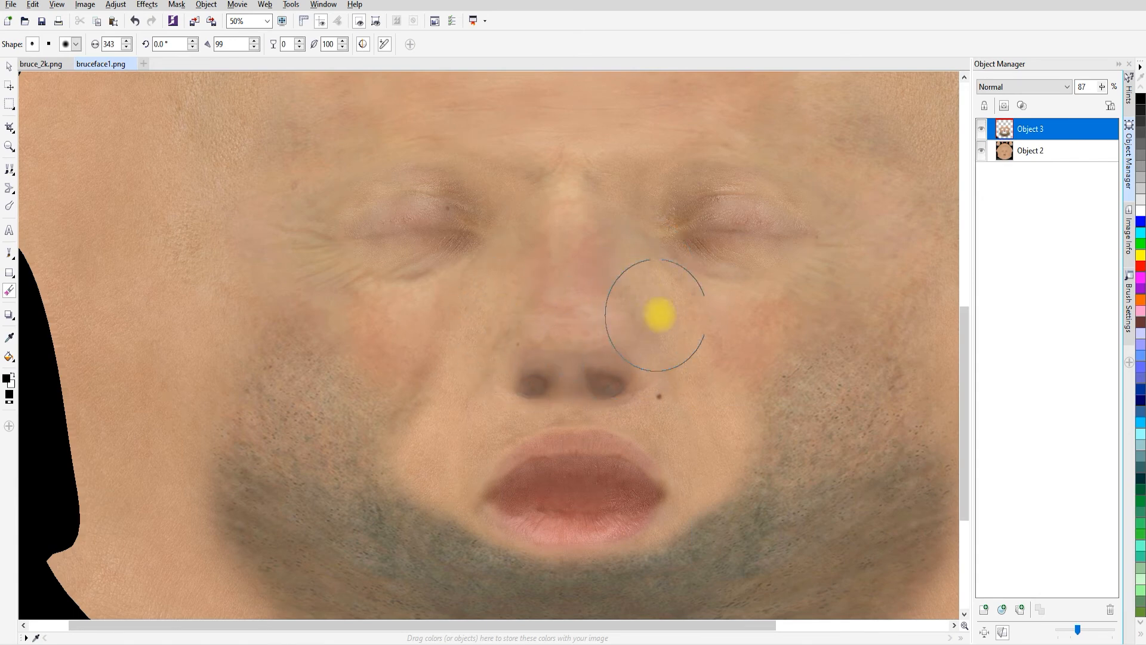
Mask a rectangle around the chin beard on Object 3 and paste a copy of it as a new object
{"action": "scroll", "coordinate": [465, 368], "scroll_direction": "down", "scroll_amount": 1}
{"action": "scroll", "coordinate": [414, 404], "scroll_direction": "up", "scroll_amount": 1}
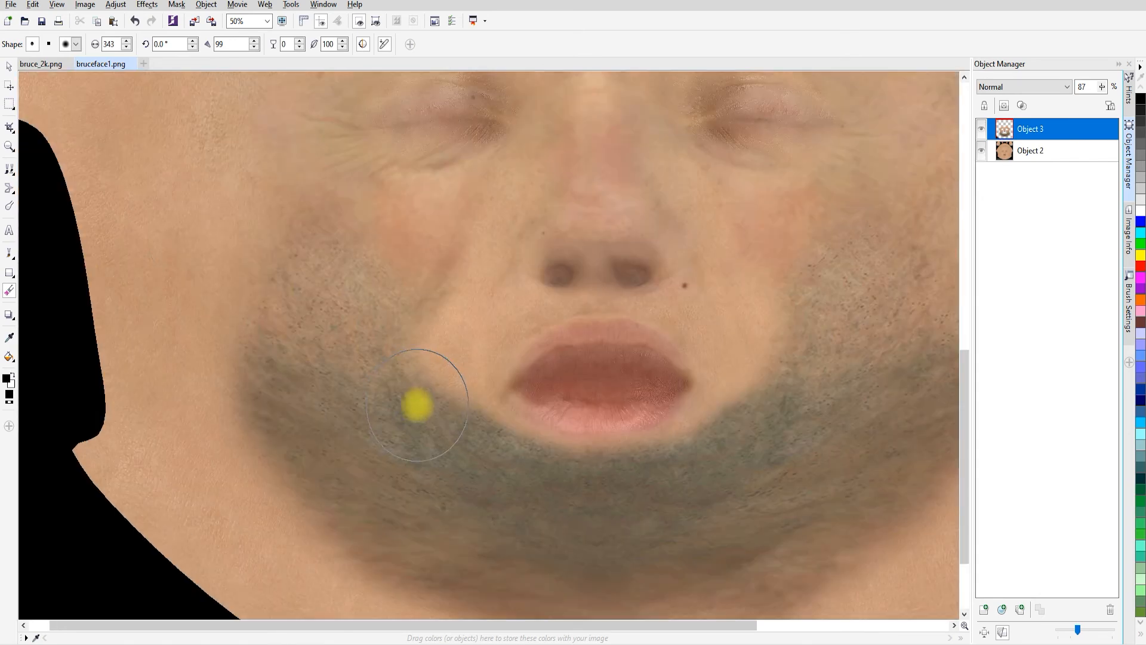
{"action": "left_click", "coordinate": [9, 106]}
{"action": "scroll", "coordinate": [474, 404], "scroll_direction": "down", "scroll_amount": 1}
{"action": "left_click_drag", "start_coordinate": [466, 476], "coordinate": [600, 437]}
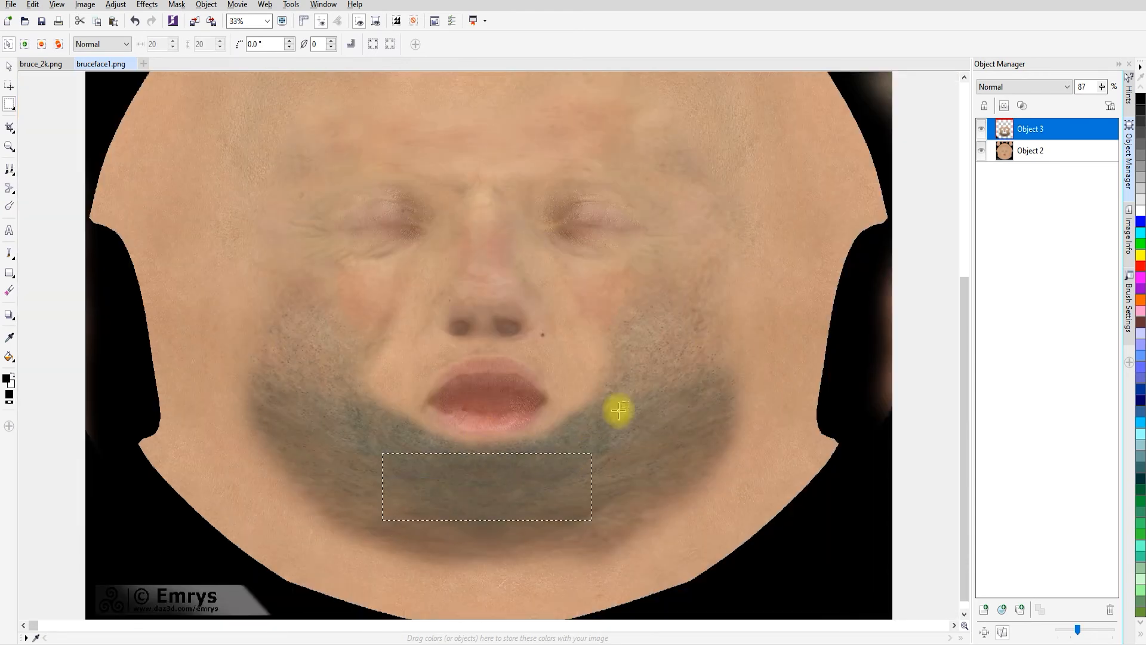
{"action": "left_click_drag", "start_coordinate": [346, 422], "coordinate": [634, 526]}
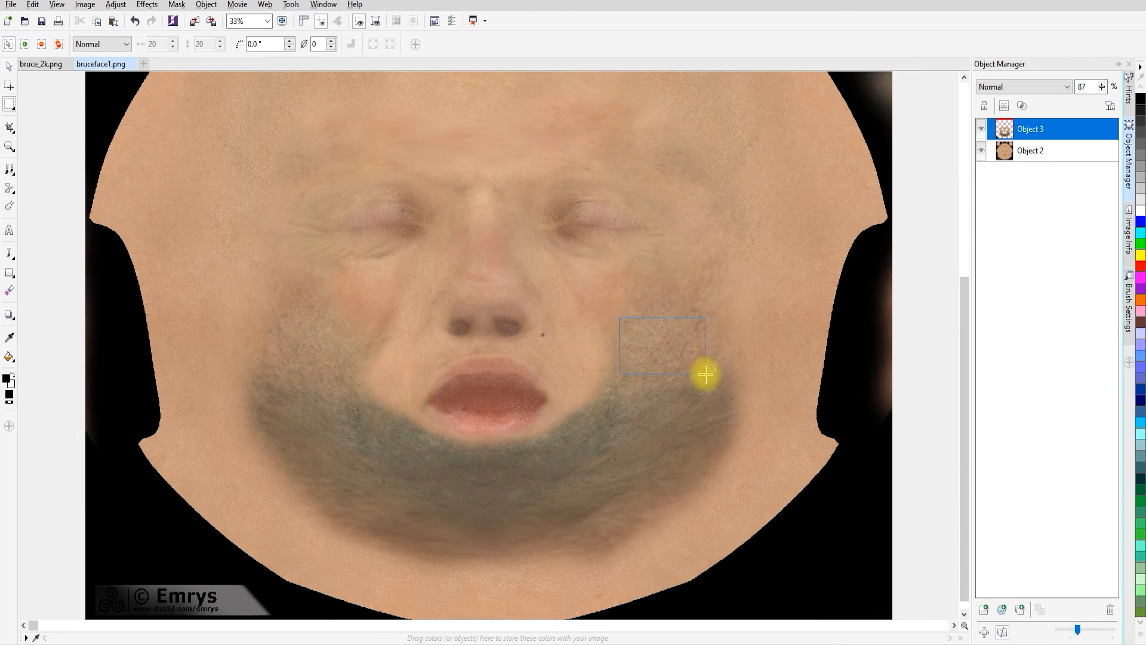
{"action": "left_click_drag", "start_coordinate": [351, 413], "coordinate": [629, 547]}
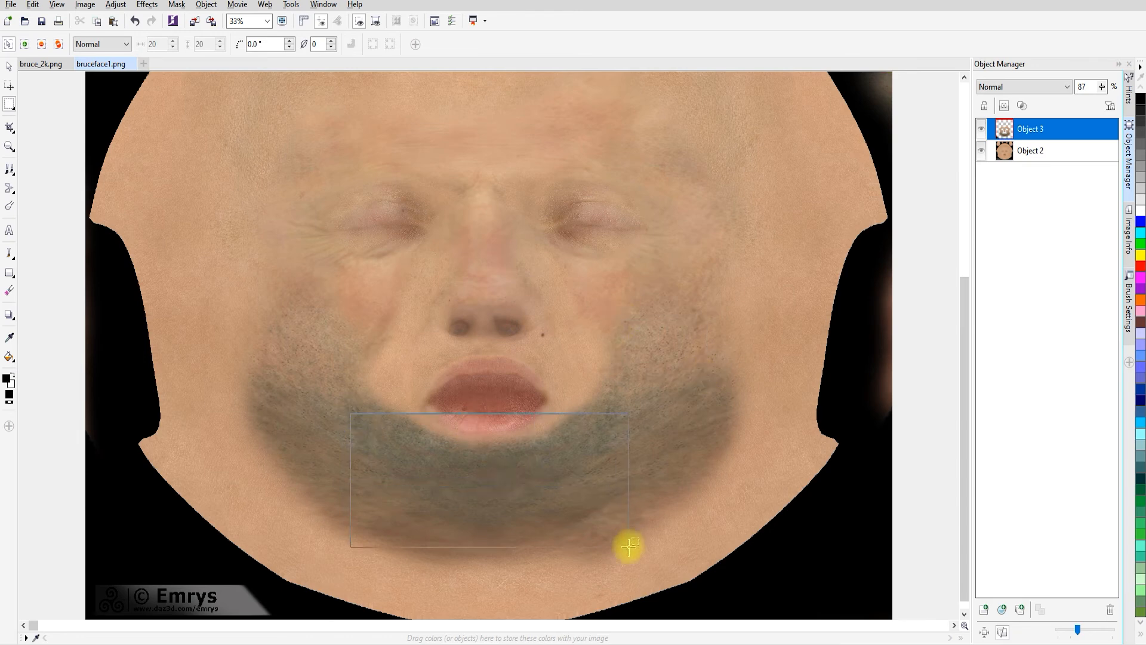
{"action": "key", "text": "ctrl+c"}
{"action": "key", "text": "ctrl+v"}
Turn the pasted beard patch upside down, move it up over the mouth and set its merge mode to If Darker
{"action": "left_click", "coordinate": [589, 435]}
{"action": "left_click_drag", "start_coordinate": [629, 412], "coordinate": [276, 572]}
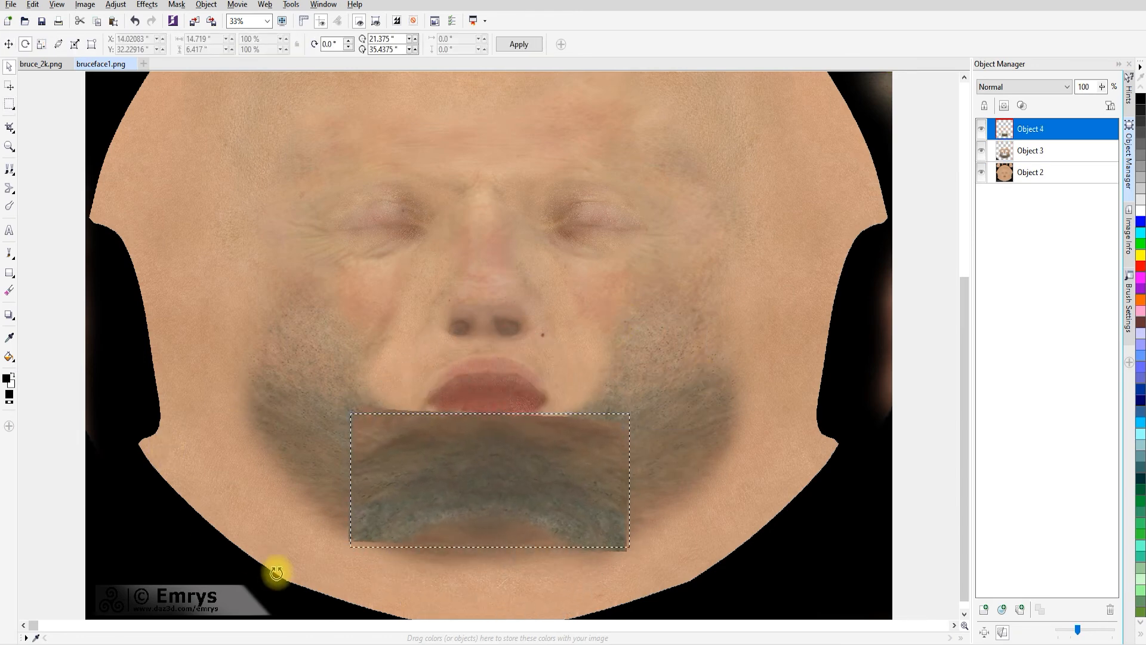
{"action": "left_click_drag", "start_coordinate": [545, 499], "coordinate": [557, 432]}
{"action": "left_click", "coordinate": [10, 105]}
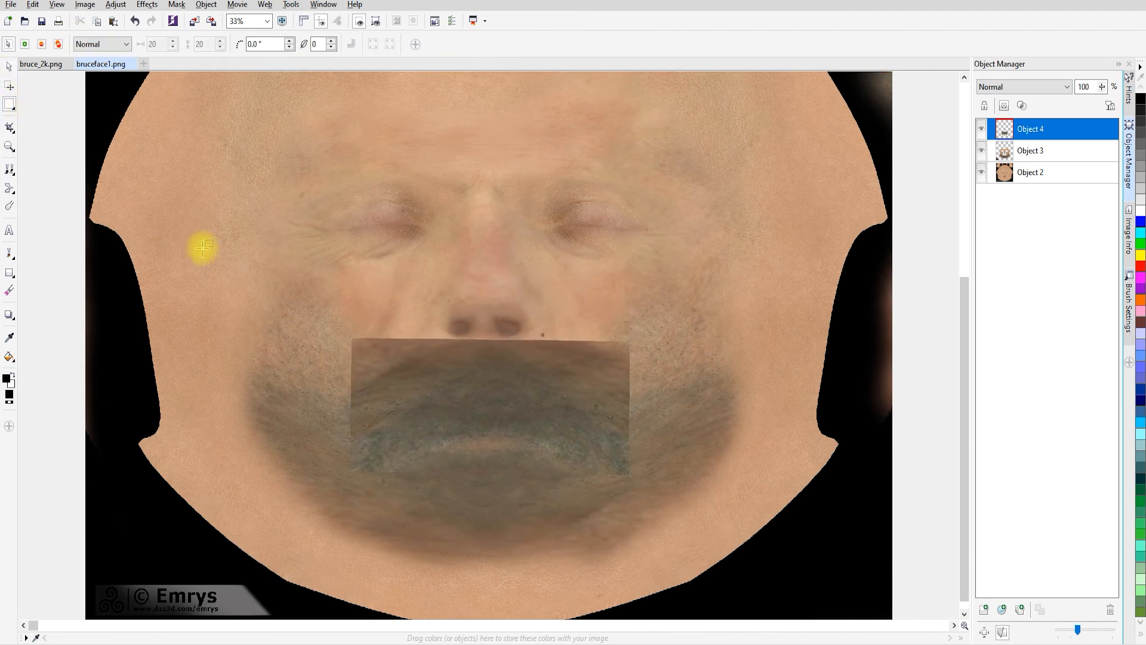
{"action": "left_click", "coordinate": [1048, 87]}
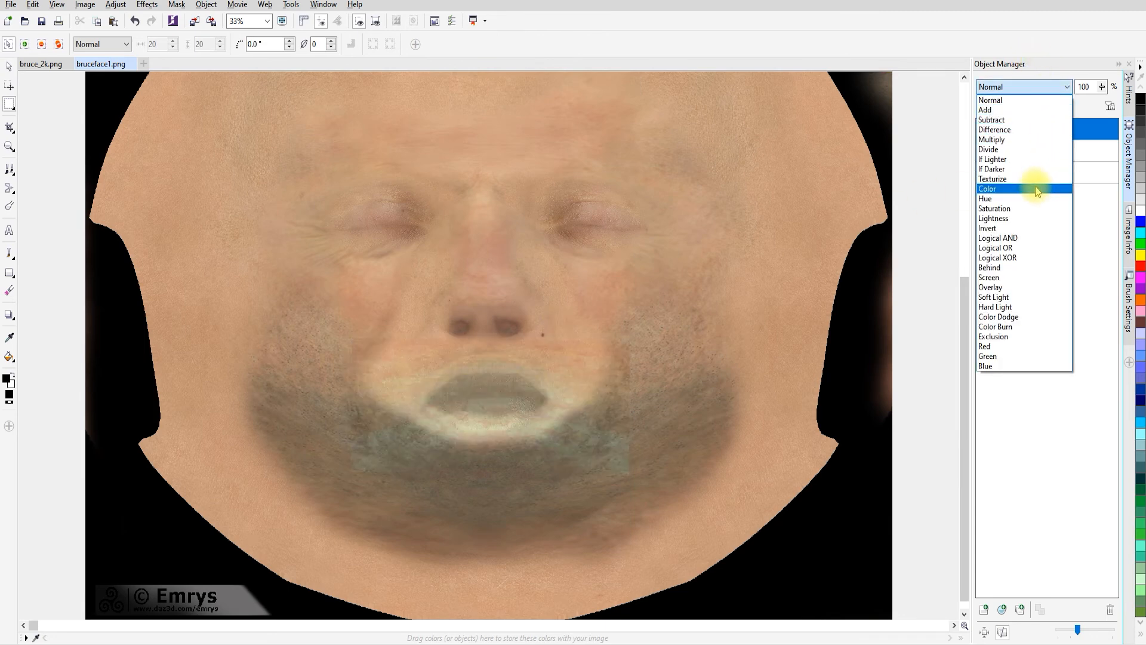
{"action": "left_click", "coordinate": [1026, 173]}
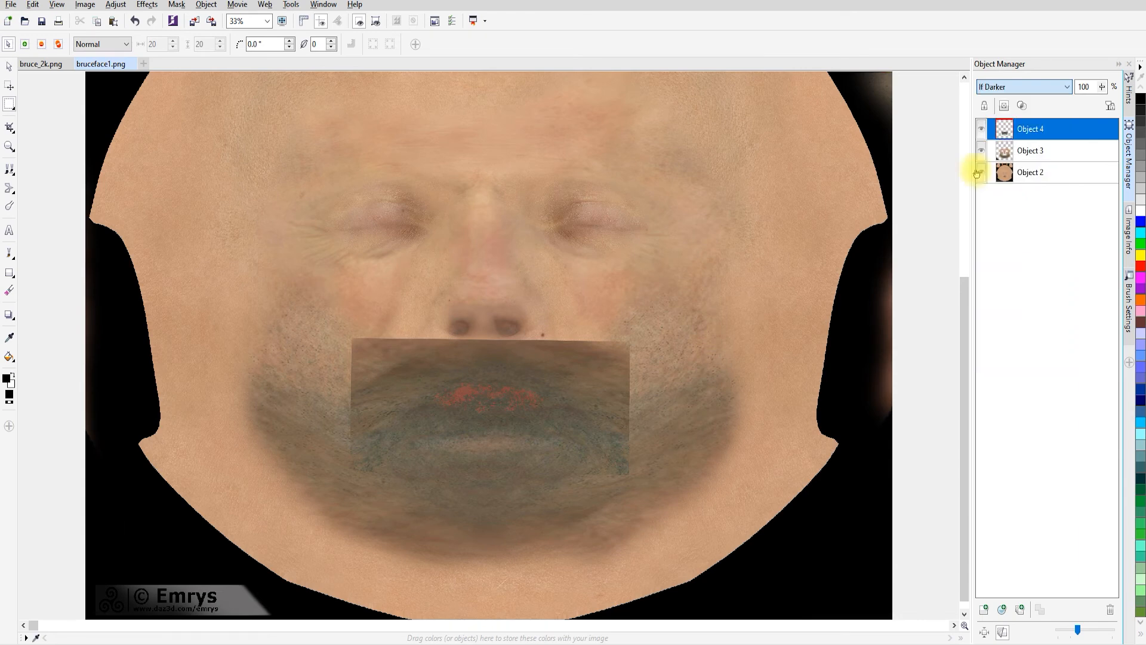
Erase the hard upper edge, corners and sides of the beard patch with the 343 soft eraser
{"action": "mouse_move", "coordinate": [345, 361]}
{"action": "left_mouse_down"}
{"action": "mouse_move", "coordinate": [451, 325]}
{"action": "mouse_move", "coordinate": [568, 332]}
{"action": "mouse_move", "coordinate": [470, 317]}
{"action": "mouse_move", "coordinate": [340, 417]}
{"action": "mouse_move", "coordinate": [371, 417]}
{"action": "mouse_move", "coordinate": [460, 455]}
{"action": "mouse_move", "coordinate": [631, 452]}
{"action": "left_mouse_up"}
{"action": "key", "text": "ctrl+z"}
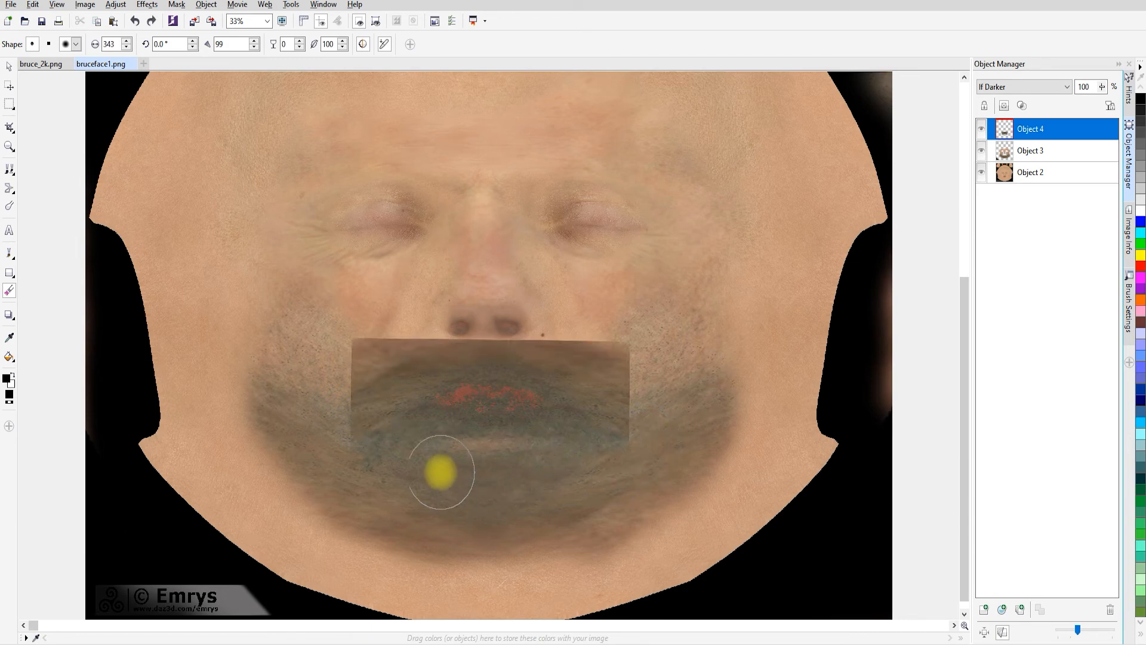
{"action": "mouse_move", "coordinate": [516, 327]}
{"action": "left_mouse_down"}
{"action": "mouse_move", "coordinate": [657, 404]}
{"action": "mouse_move", "coordinate": [627, 444]}
{"action": "left_mouse_up"}
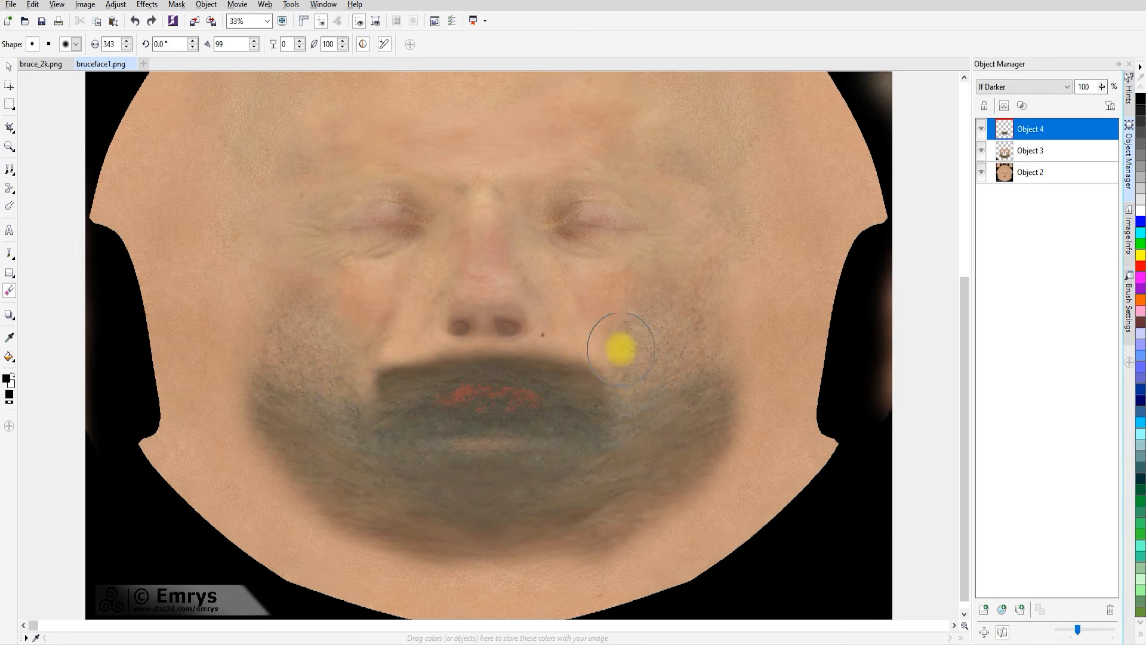
{"action": "mouse_move", "coordinate": [400, 340]}
{"action": "left_mouse_down"}
{"action": "mouse_move", "coordinate": [364, 386]}
{"action": "mouse_move", "coordinate": [349, 453]}
{"action": "mouse_move", "coordinate": [360, 425]}
{"action": "left_mouse_up"}
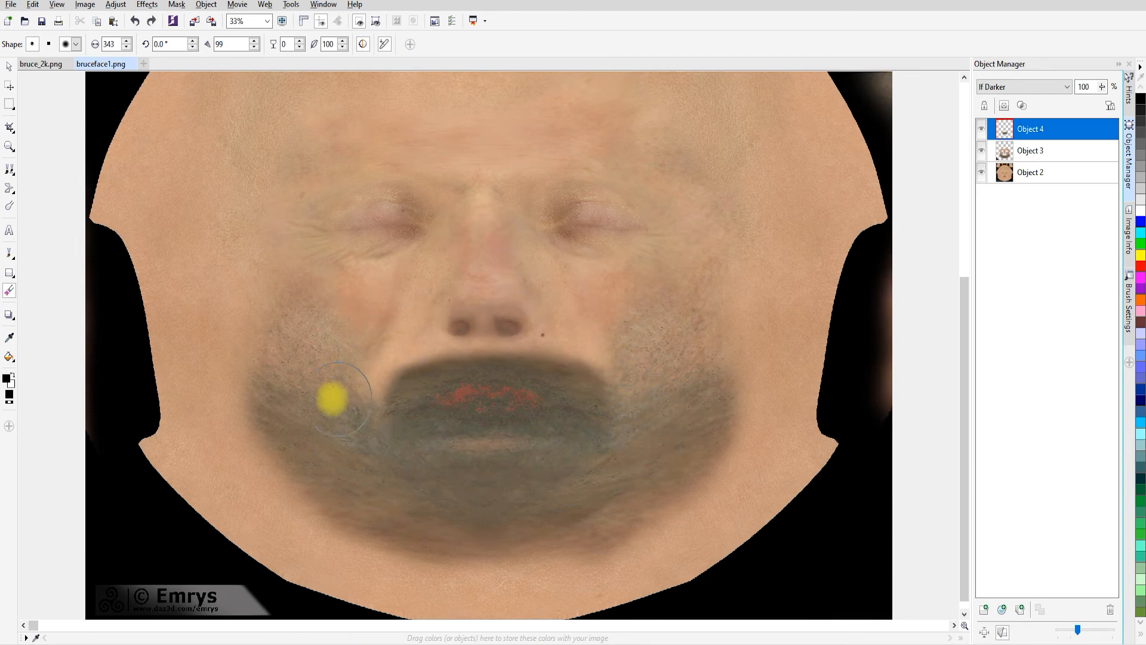
Stretch the beard patch to about 16.167 inches wide and 7.312 inches high
{"action": "left_click", "coordinate": [9, 68]}
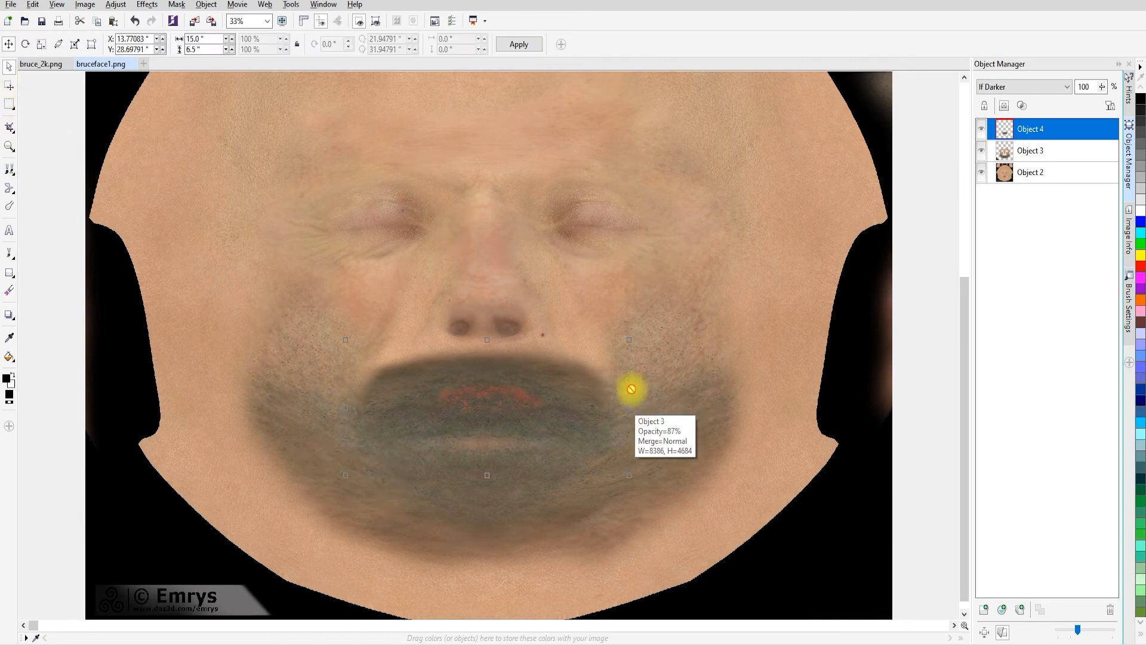
{"action": "scroll", "coordinate": [629, 417], "scroll_direction": "up", "scroll_amount": 1}
{"action": "left_click_drag", "start_coordinate": [560, 323], "coordinate": [594, 323]}
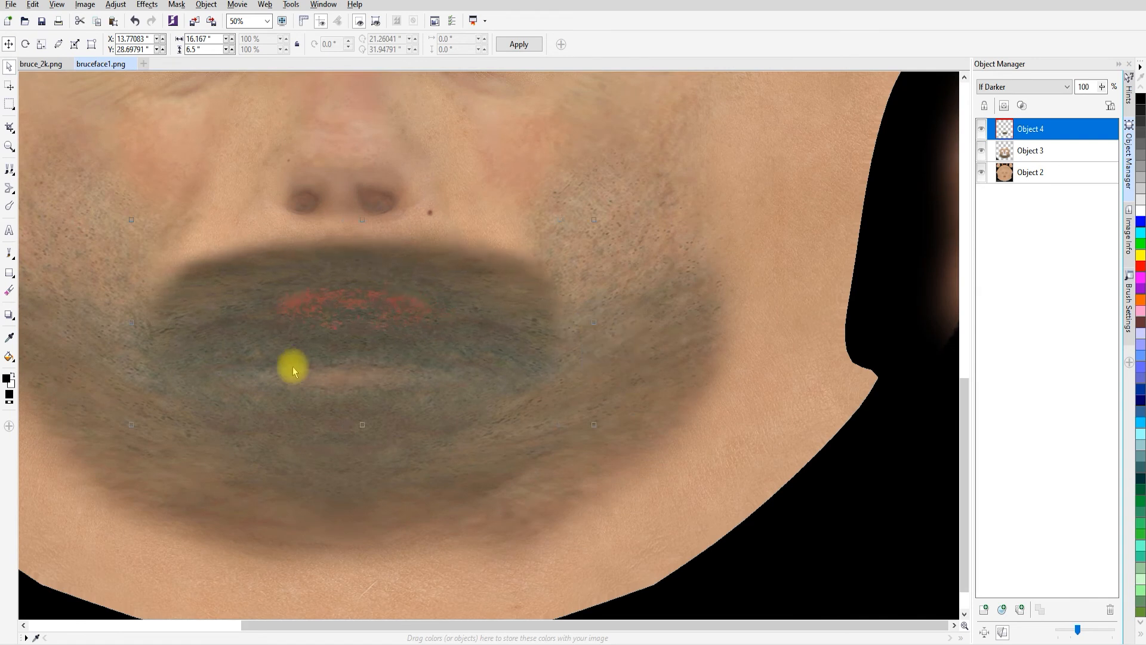
{"action": "left_click_drag", "start_coordinate": [362, 424], "coordinate": [360, 450]}
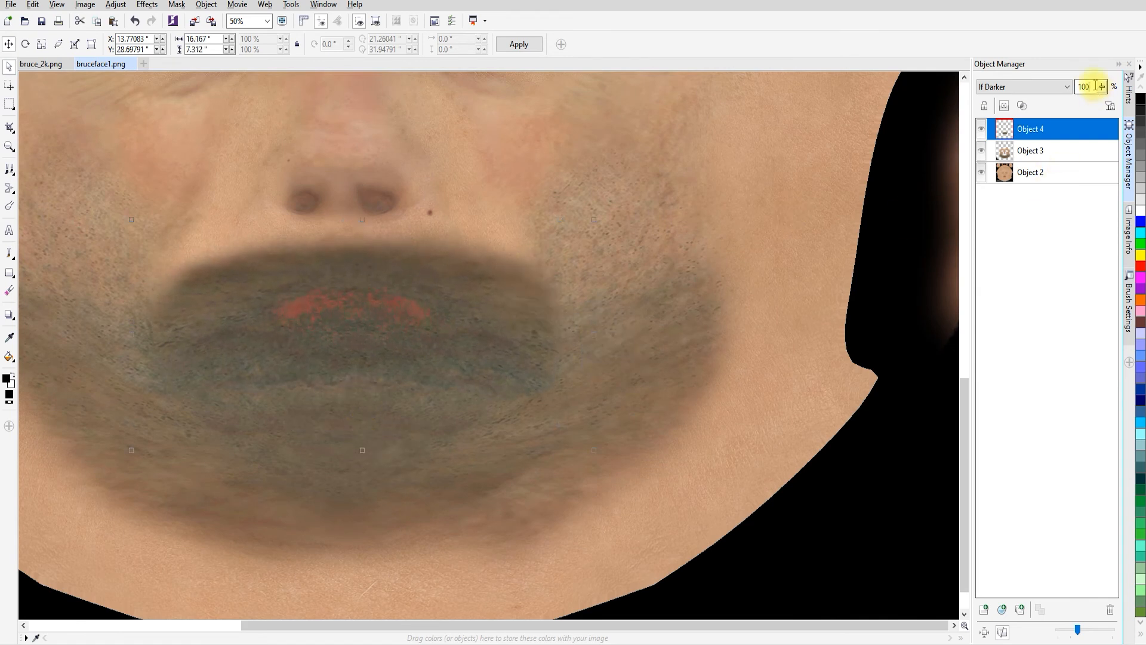
Lower the beard patch's opacity to 72, shift it towards the nose and enlarge it to about 17.062 by 7.719 inches
{"action": "key", "text": "Return"}
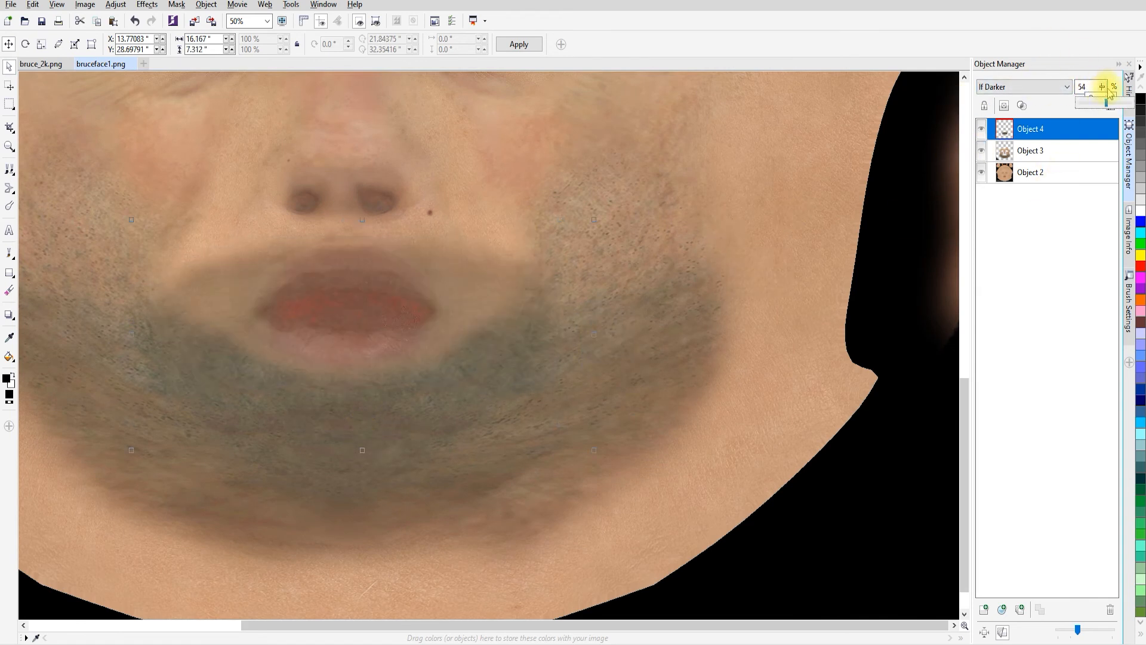
{"action": "left_click_drag", "start_coordinate": [1111, 90], "coordinate": [1116, 90]}
{"action": "left_click_drag", "start_coordinate": [460, 279], "coordinate": [434, 260]}
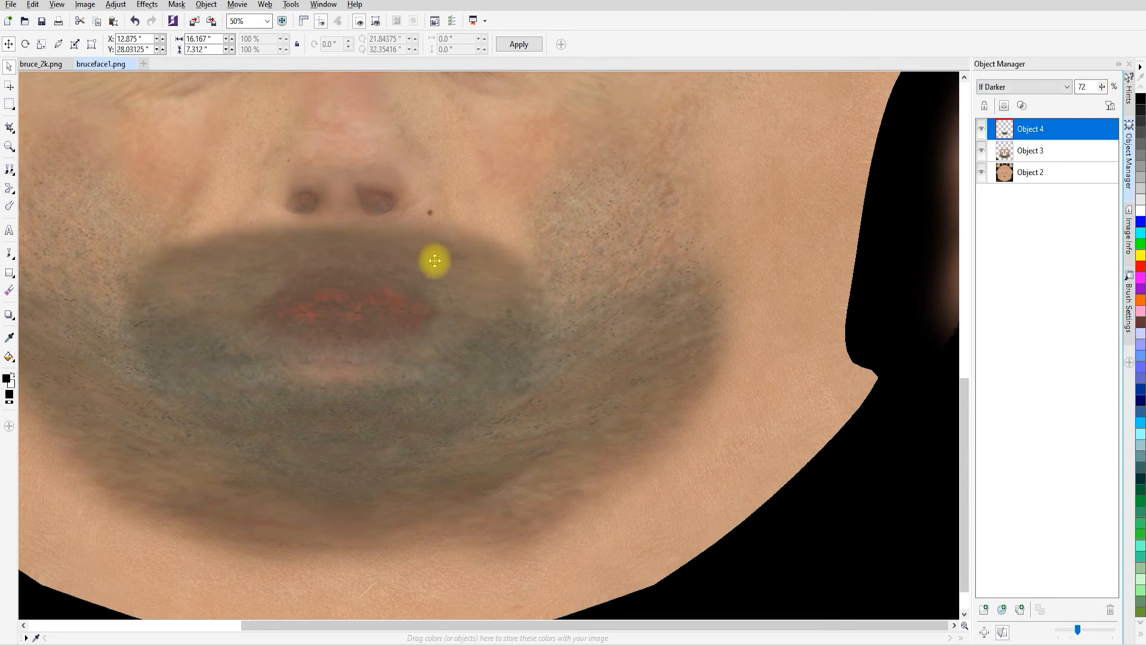
{"action": "left_click_drag", "start_coordinate": [567, 428], "coordinate": [591, 441]}
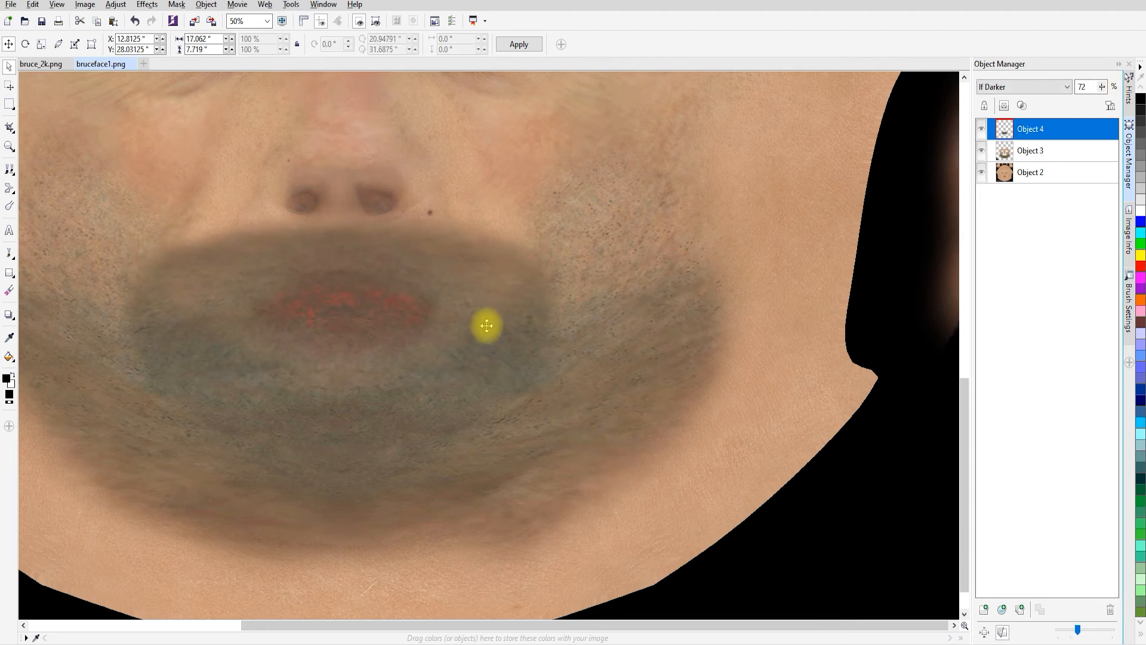
Soften the beard patch's corners and erase it over the lips using the 343 eraser with transparency 89
{"action": "left_click", "coordinate": [12, 256]}
{"action": "left_click", "coordinate": [9, 291]}
{"action": "left_click", "coordinate": [163, 262]}
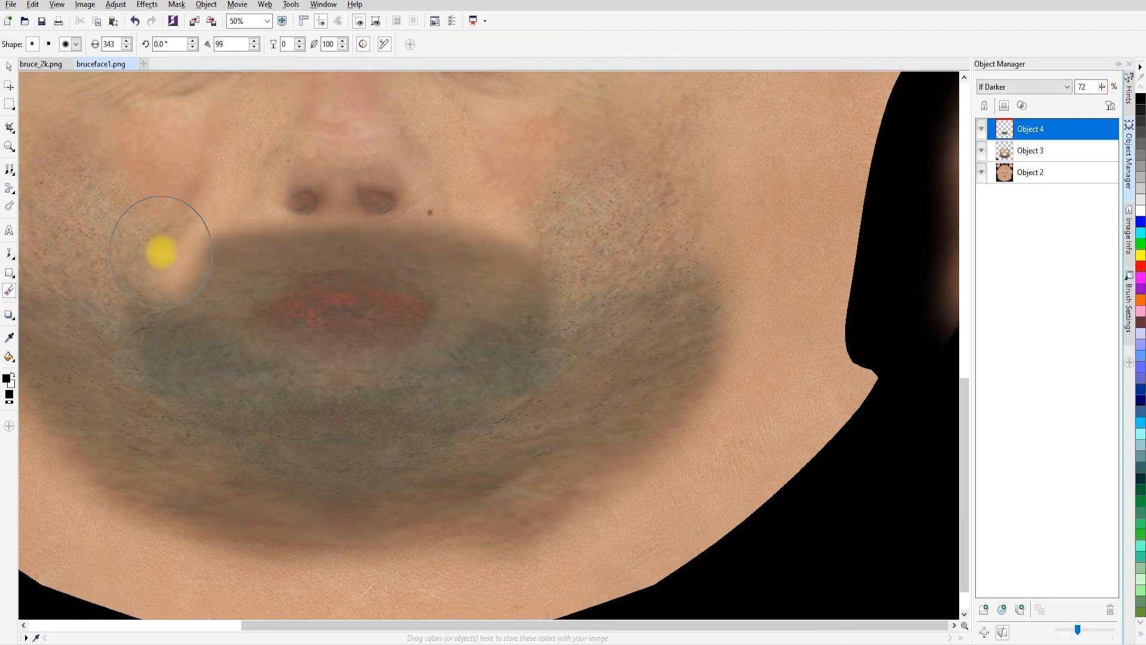
{"action": "key", "text": "ctrl+z"}
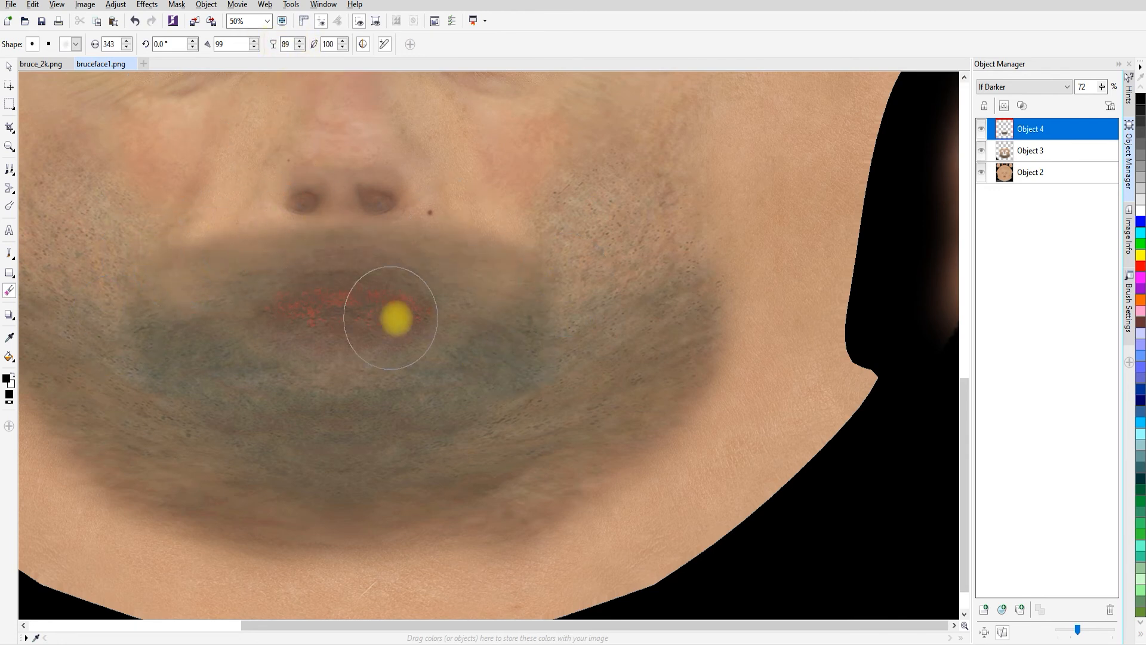
{"action": "mouse_move", "coordinate": [397, 316]}
{"action": "left_mouse_down"}
{"action": "mouse_move", "coordinate": [296, 330]}
{"action": "mouse_move", "coordinate": [300, 297]}
{"action": "left_mouse_up"}
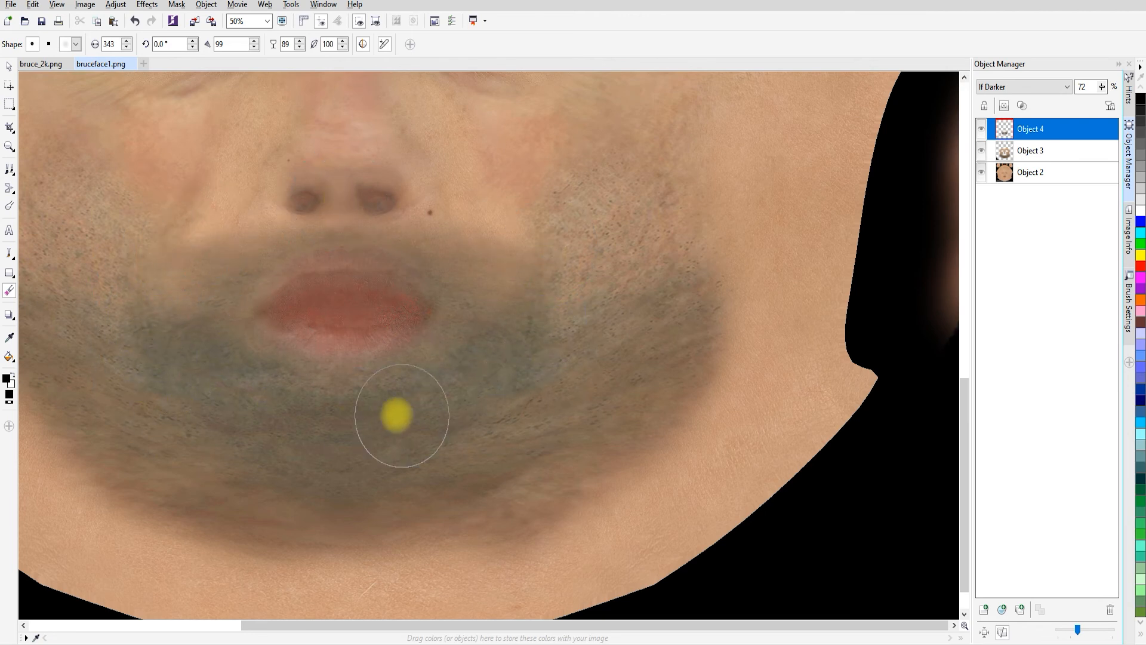
{"action": "mouse_move", "coordinate": [286, 309]}
{"action": "left_mouse_down"}
{"action": "mouse_move", "coordinate": [387, 317]}
{"action": "mouse_move", "coordinate": [312, 335]}
{"action": "mouse_move", "coordinate": [233, 308]}
{"action": "mouse_move", "coordinate": [400, 307]}
{"action": "mouse_move", "coordinate": [366, 335]}
{"action": "mouse_move", "coordinate": [266, 328]}
{"action": "mouse_move", "coordinate": [301, 332]}
{"action": "left_mouse_up"}
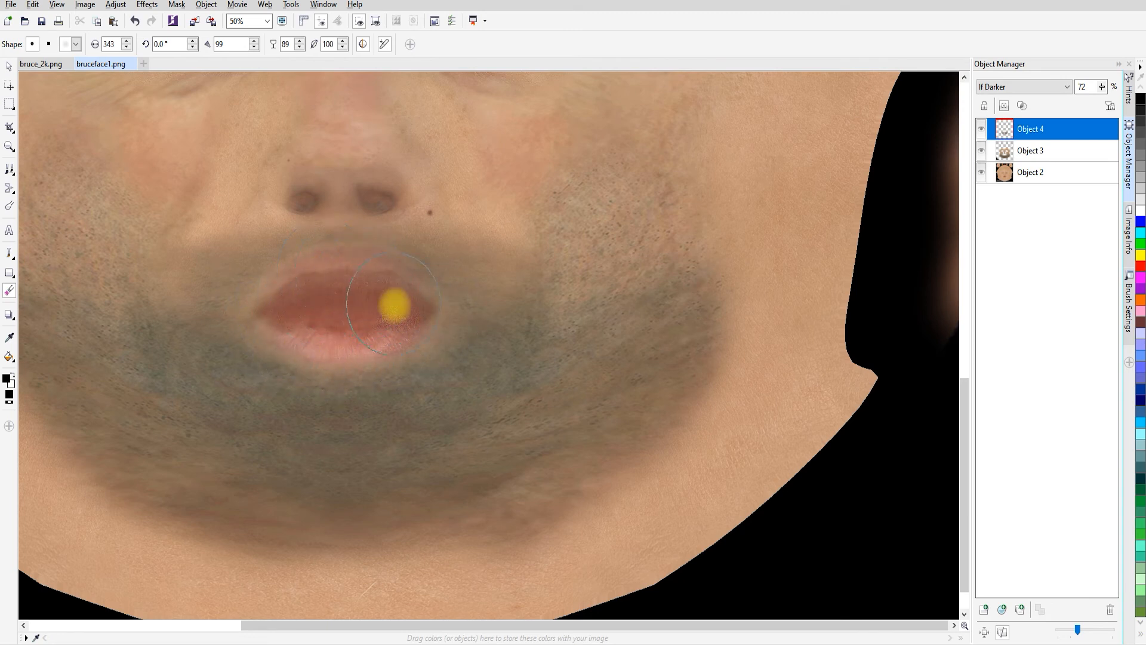
{"action": "left_click_drag", "start_coordinate": [394, 305], "coordinate": [295, 312]}
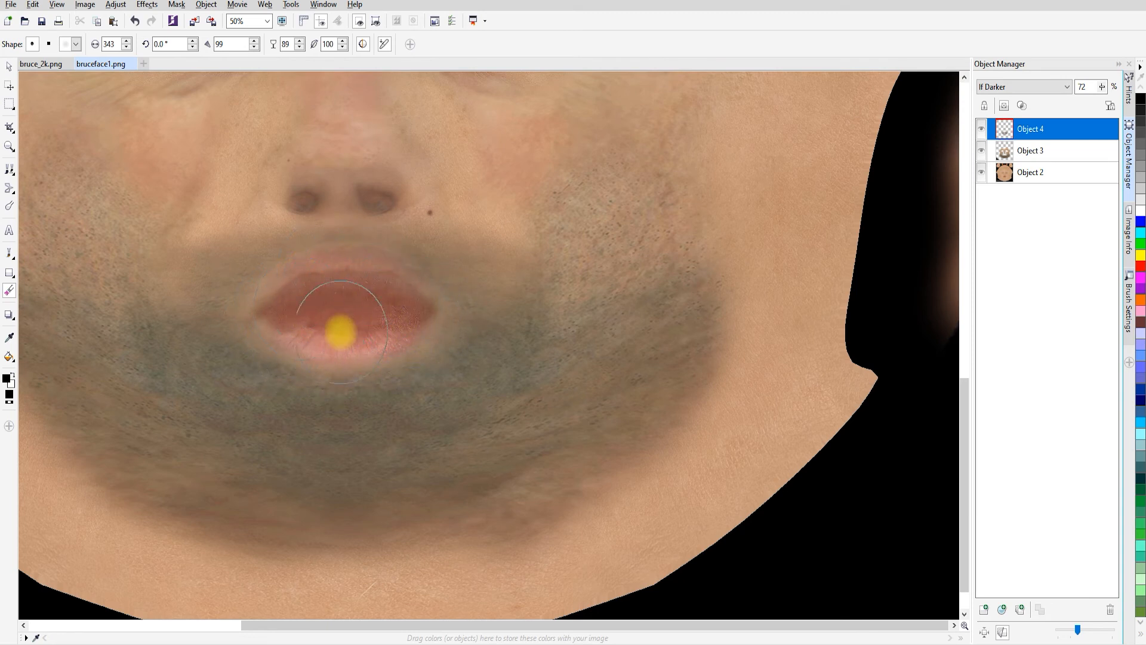
{"action": "mouse_move", "coordinate": [393, 316]}
{"action": "left_mouse_down"}
{"action": "mouse_move", "coordinate": [280, 323]}
{"action": "mouse_move", "coordinate": [374, 322]}
{"action": "mouse_move", "coordinate": [361, 312]}
{"action": "mouse_move", "coordinate": [356, 325]}
{"action": "left_mouse_up"}
Save the face texture as bruceface2.png, merging the objects and exporting as 24-bit RGB PNG
{"action": "scroll", "coordinate": [353, 323], "scroll_direction": "down", "scroll_amount": 1}
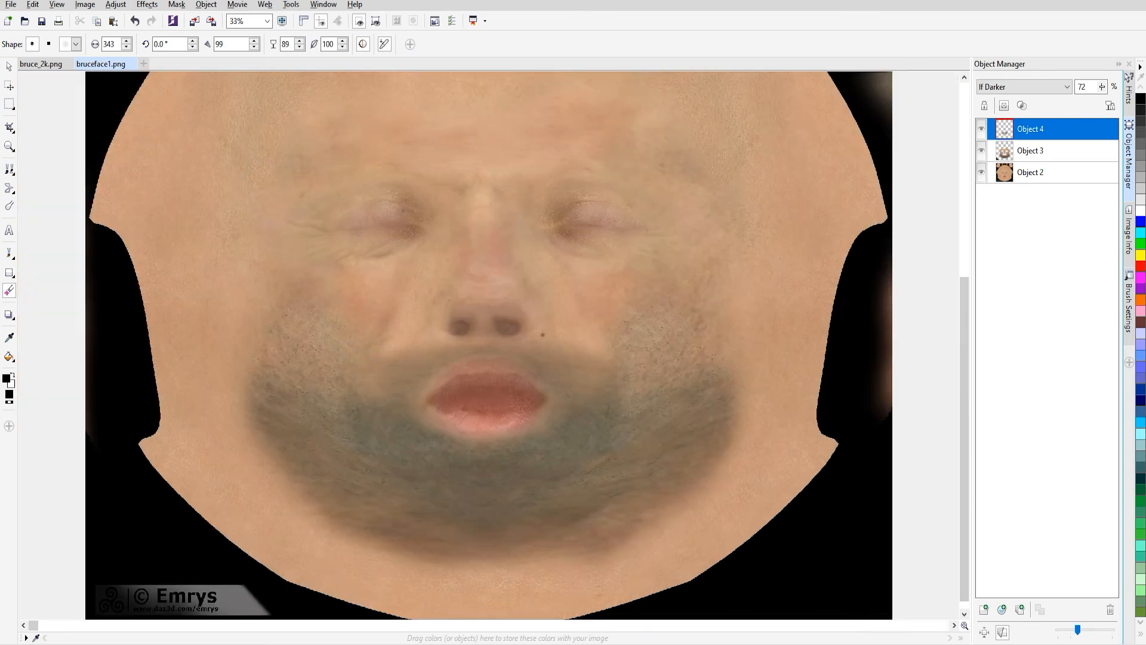
{"action": "left_click", "coordinate": [11, 5]}
{"action": "left_click", "coordinate": [84, 120]}
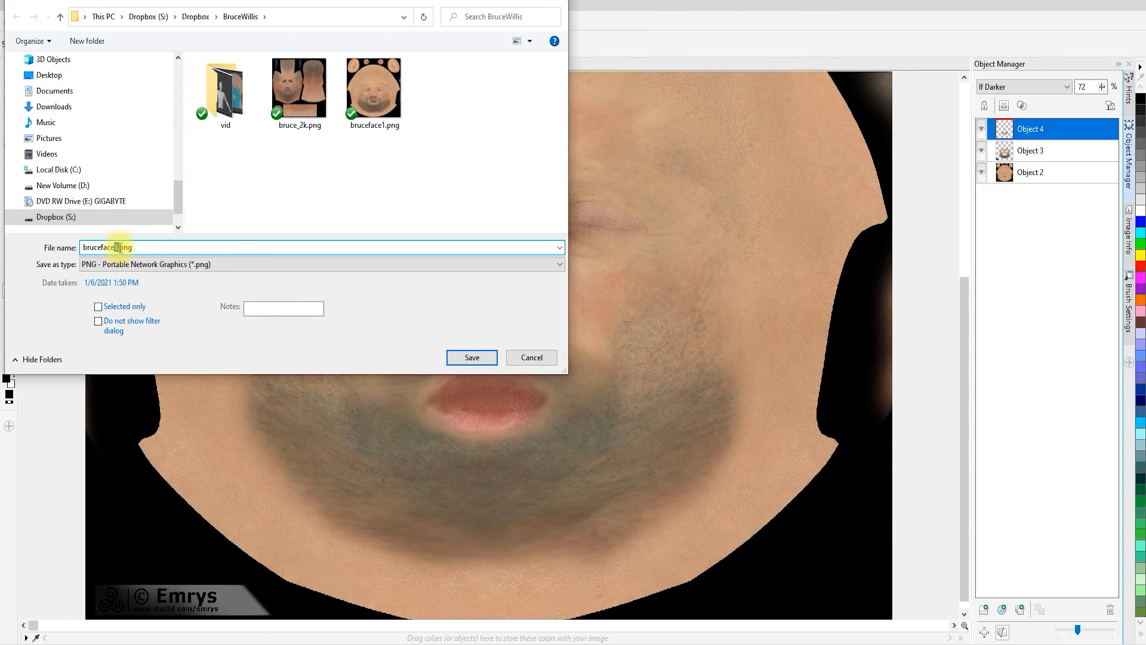
{"action": "type", "text": "2"}
{"action": "key", "text": "Return"}
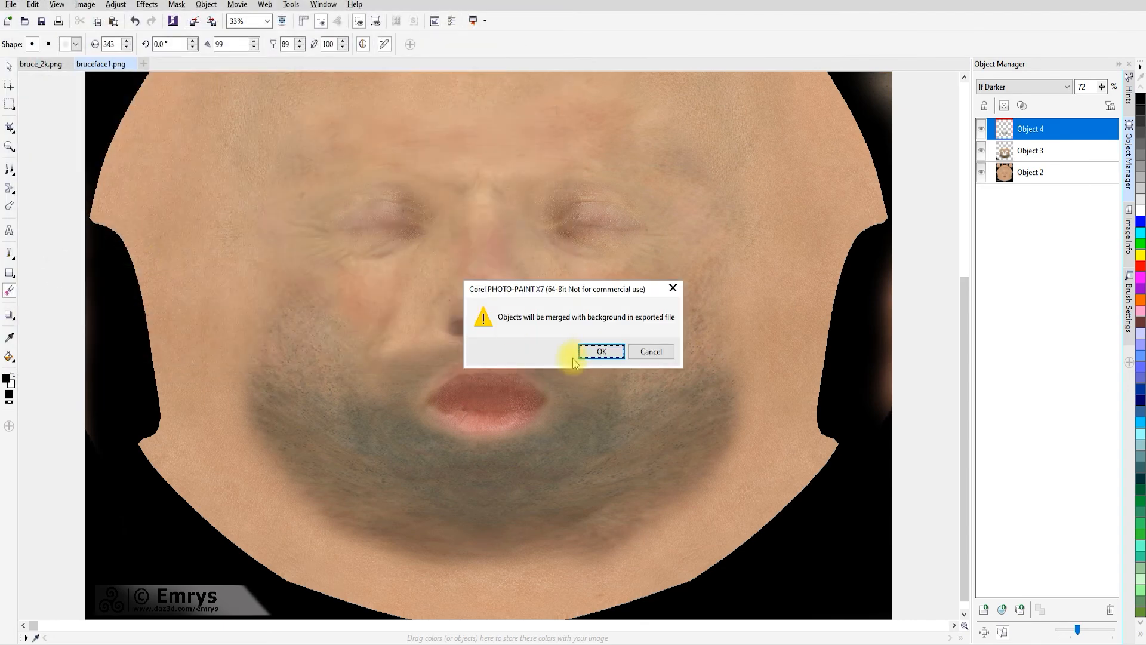
{"action": "left_click", "coordinate": [580, 352]}
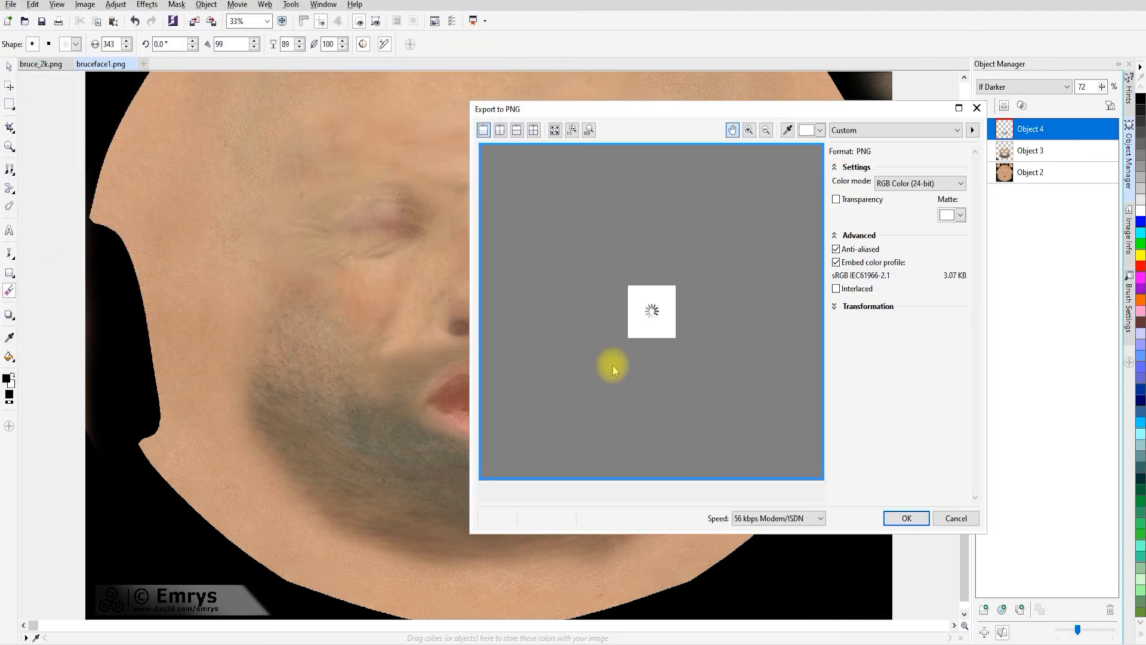
{"action": "left_click", "coordinate": [910, 519]}
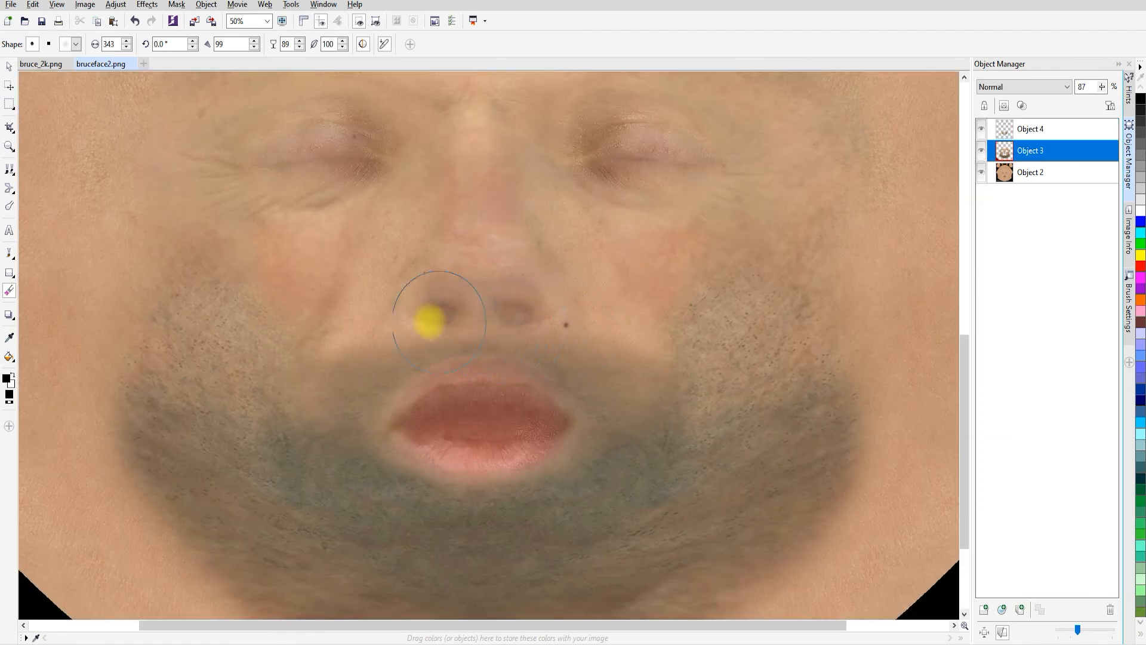
Fade the nostrils on Object 3 with the eraser and export the face texture as bruceface3.png
{"action": "mouse_move", "coordinate": [449, 326]}
{"action": "left_mouse_down"}
{"action": "mouse_move", "coordinate": [512, 323]}
{"action": "mouse_move", "coordinate": [442, 309]}
{"action": "mouse_move", "coordinate": [493, 320]}
{"action": "left_mouse_up"}
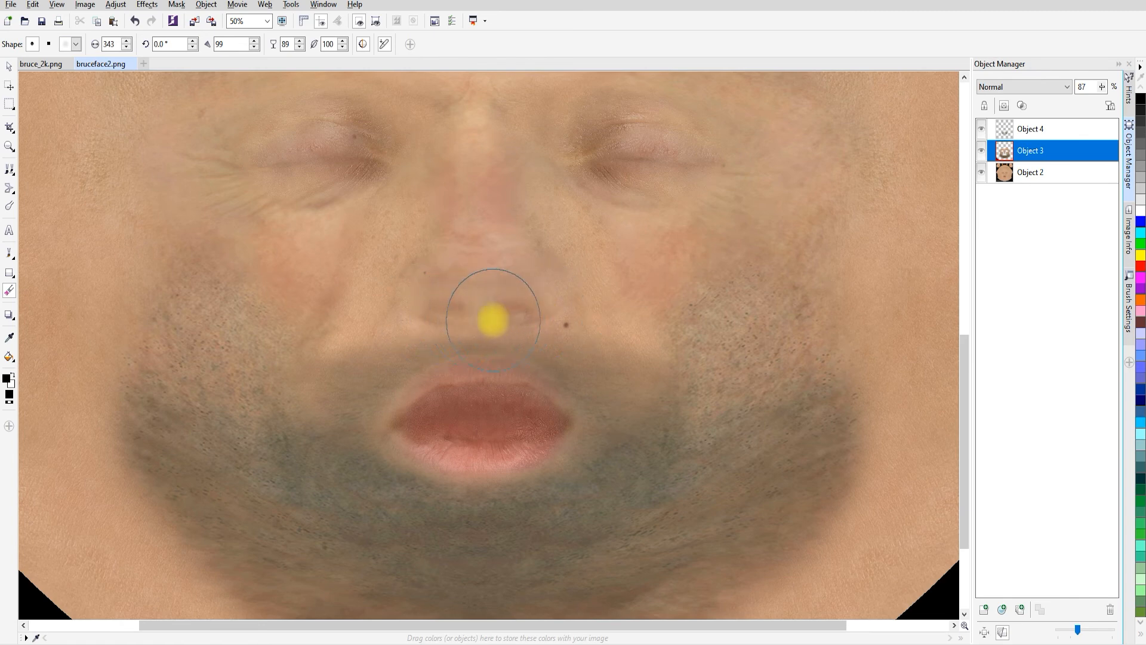
{"action": "left_click", "coordinate": [14, 6]}
{"action": "left_click", "coordinate": [33, 119]}
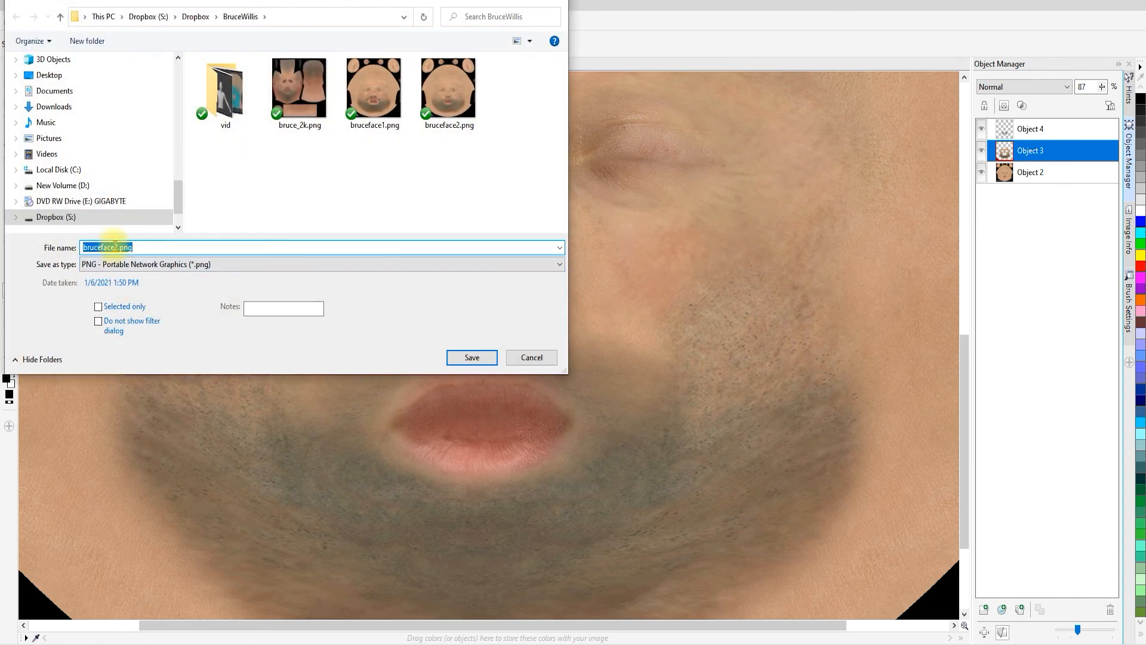
{"action": "key", "text": "Return"}
{"action": "left_click", "coordinate": [601, 352]}
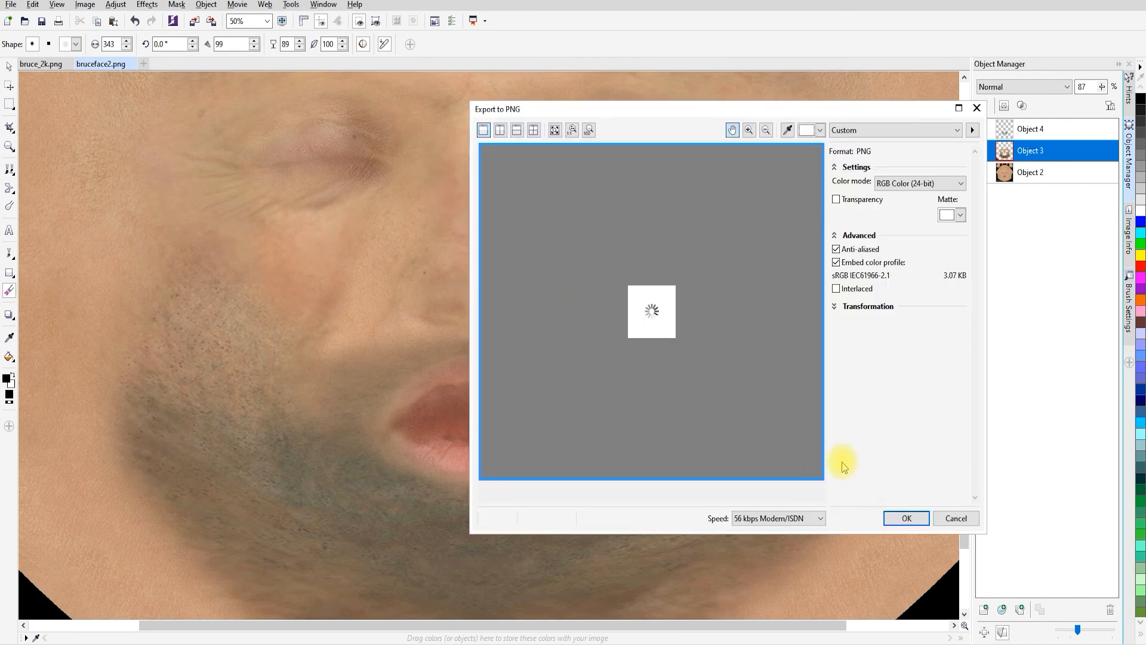
{"action": "left_click", "coordinate": [906, 518]}
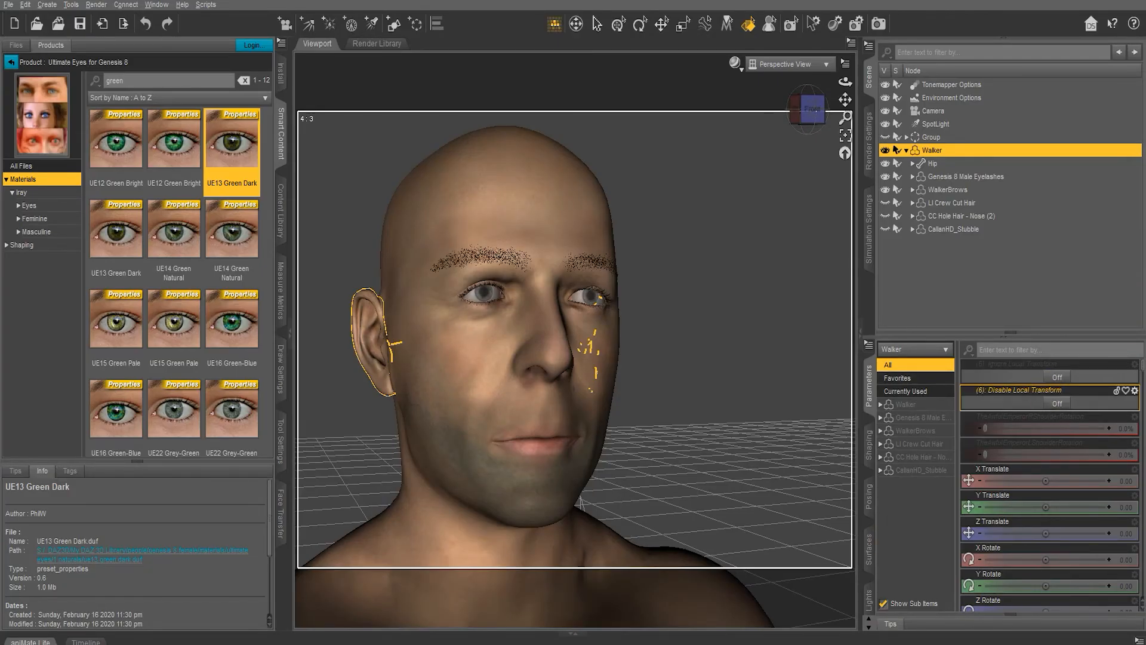
In DAZ Studio, assign bruceface3.png as the Base Color map of Walker's Ears surface
{"action": "left_click", "coordinate": [869, 546]}
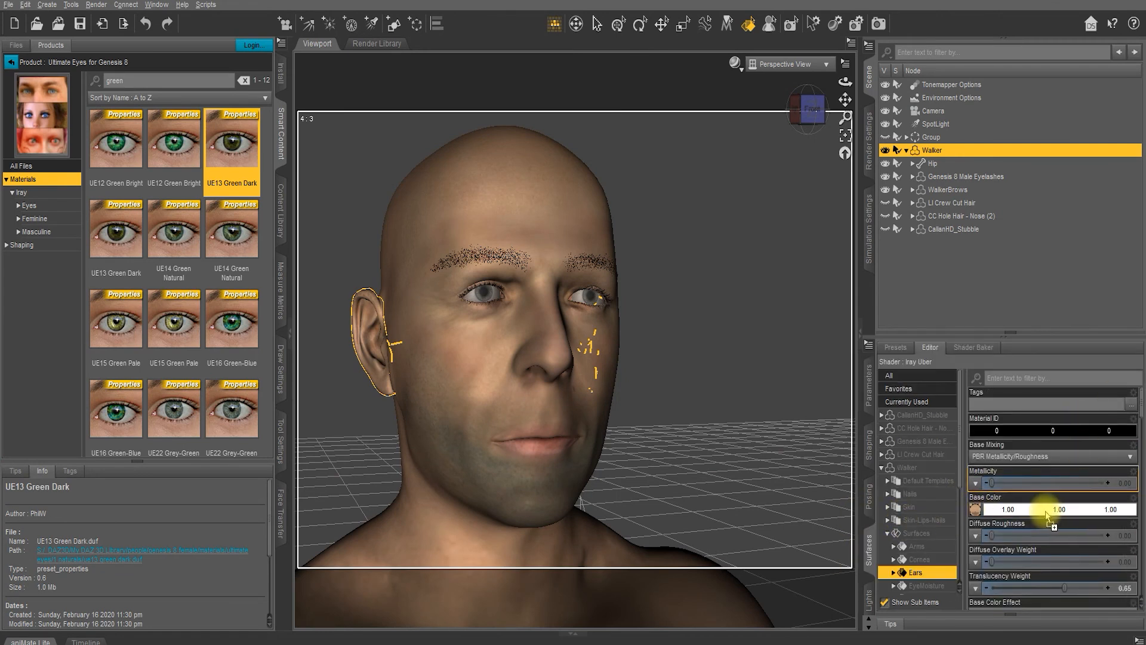
{"action": "mouse_move", "coordinate": [976, 510]}
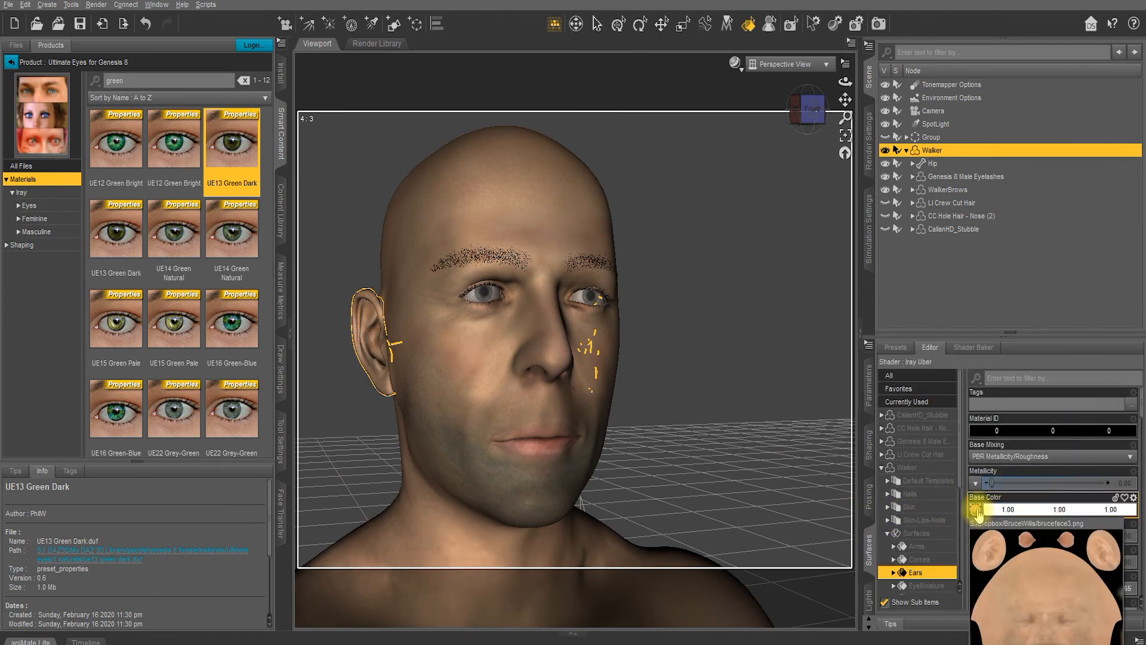
Return to Corel PHOTO-PAINT and fade the lower edge of the nostrils further on Object 3
{"action": "left_click", "coordinate": [593, 631]}
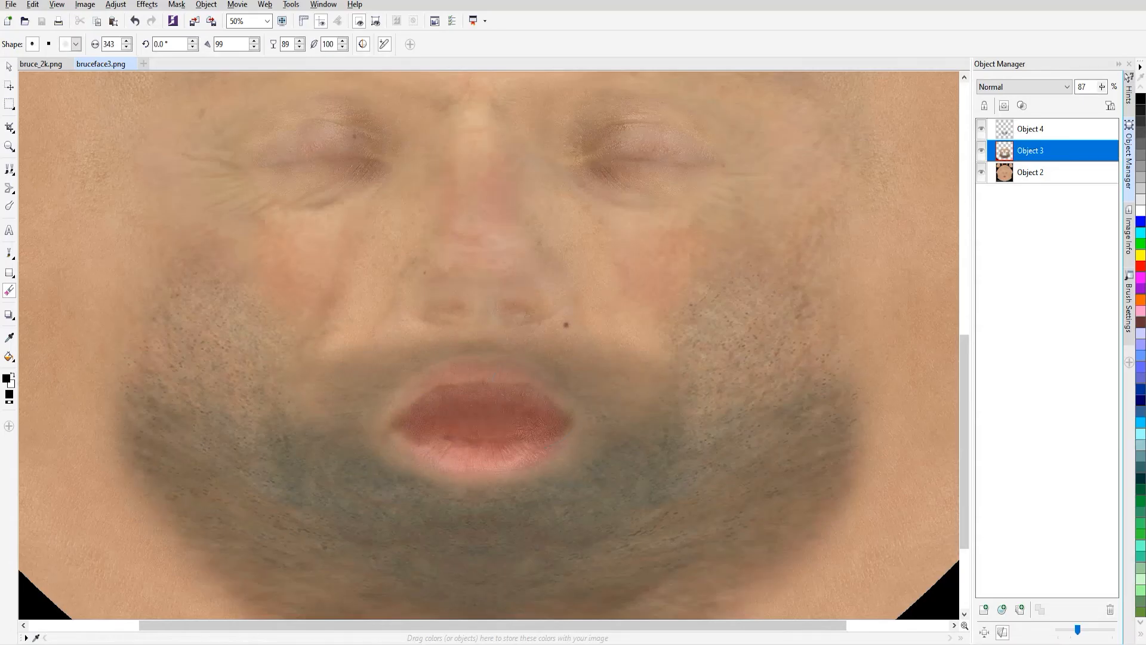
{"action": "mouse_move", "coordinate": [449, 331]}
{"action": "left_mouse_down"}
{"action": "mouse_move", "coordinate": [519, 324]}
{"action": "mouse_move", "coordinate": [547, 337]}
{"action": "left_mouse_up"}
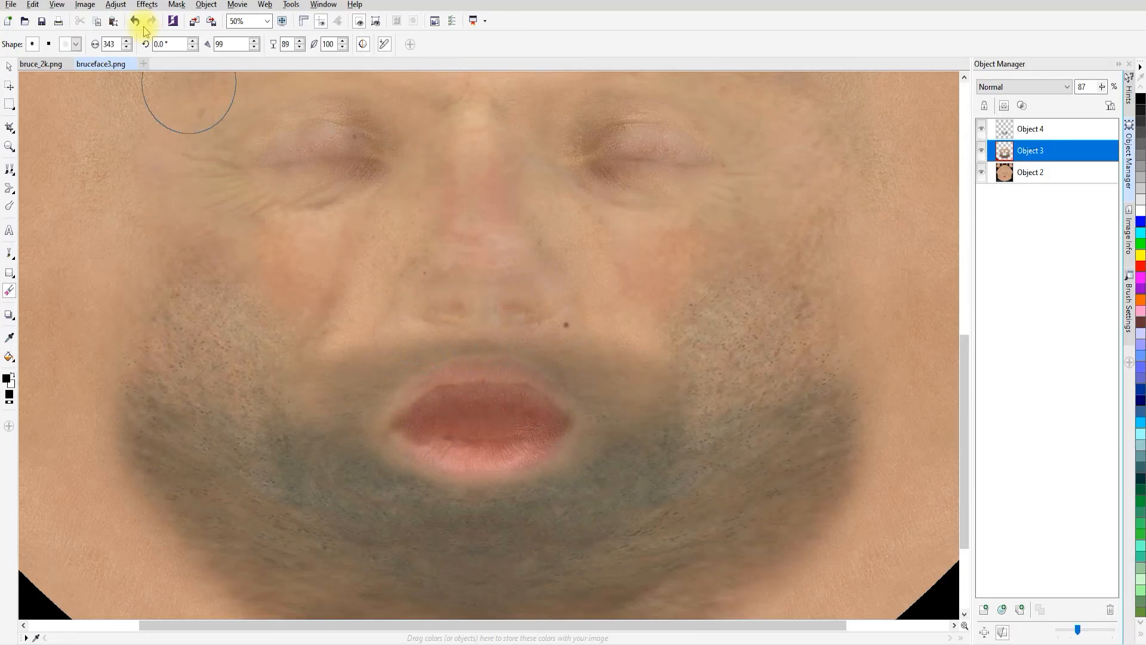
Erase over the nostrils on Object 3 with transparency set to 3, and export the face texture as bruceface4.png in 24-bit RGB
{"action": "type", "text": "3"}
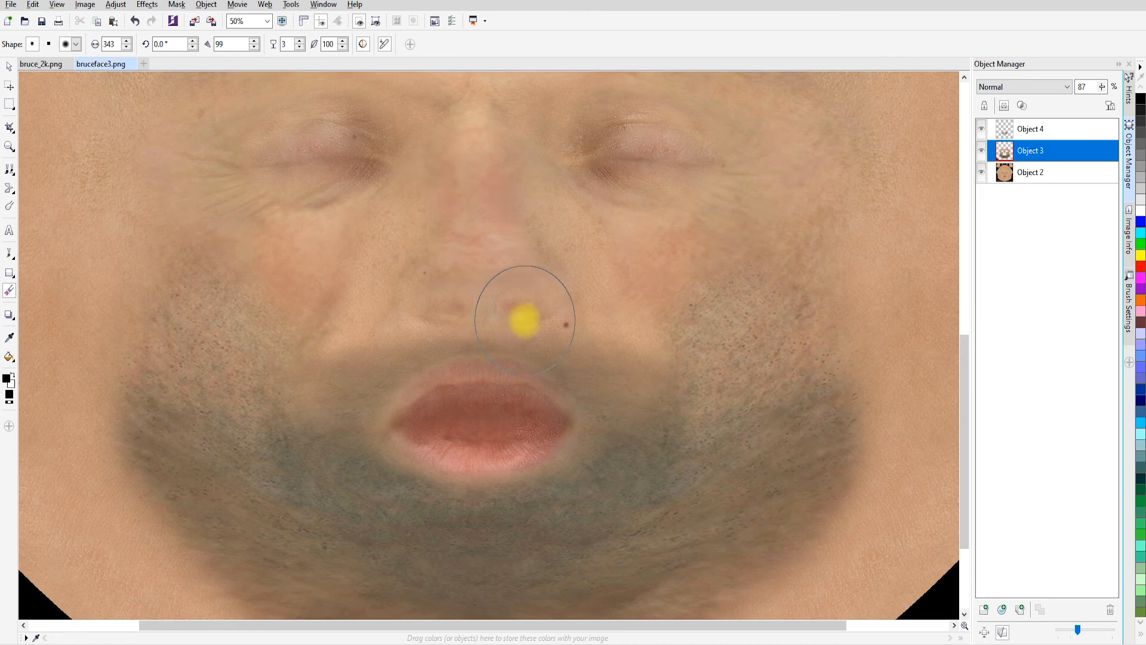
{"action": "left_click", "coordinate": [560, 327]}
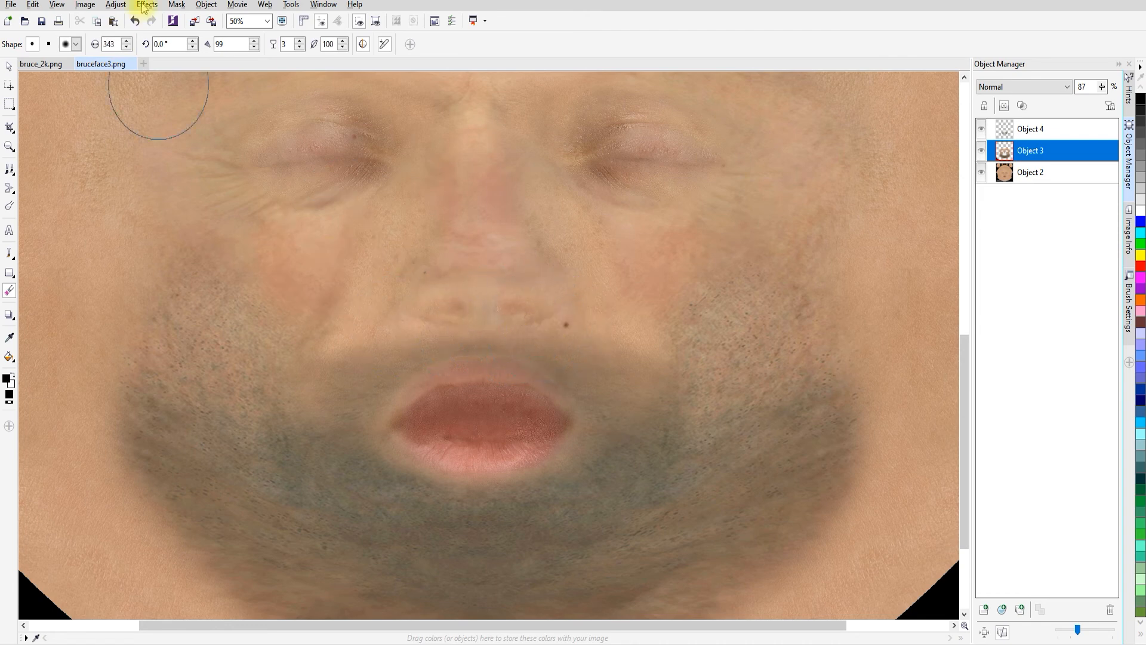
{"action": "left_click", "coordinate": [11, 9]}
{"action": "left_click", "coordinate": [36, 126]}
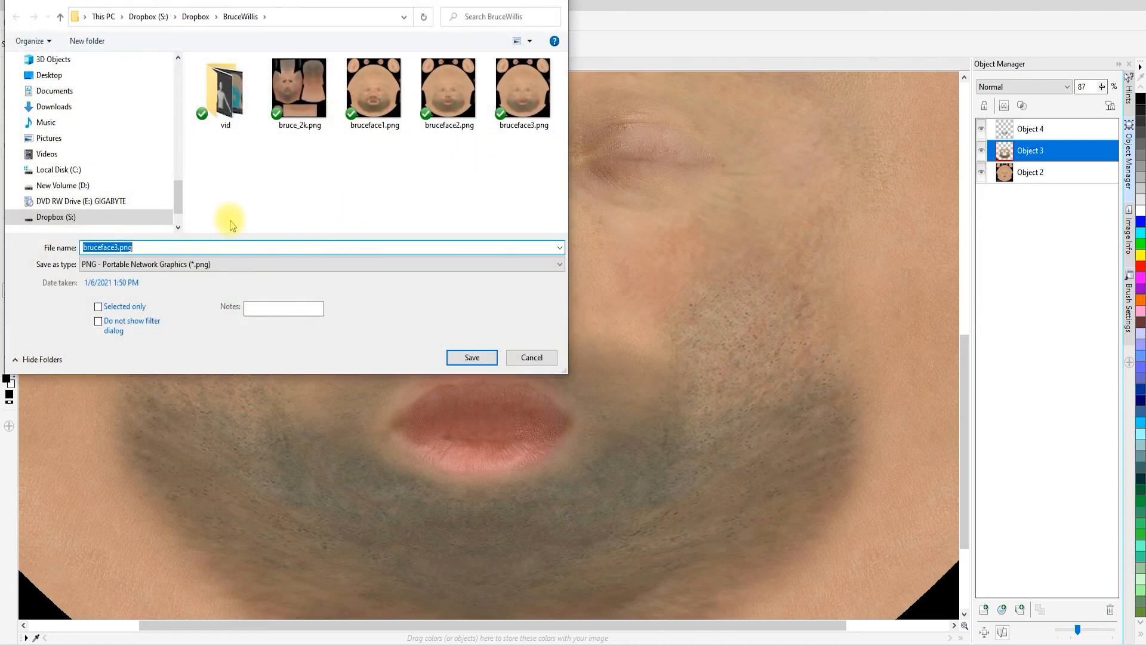
{"action": "left_click", "coordinate": [472, 357]}
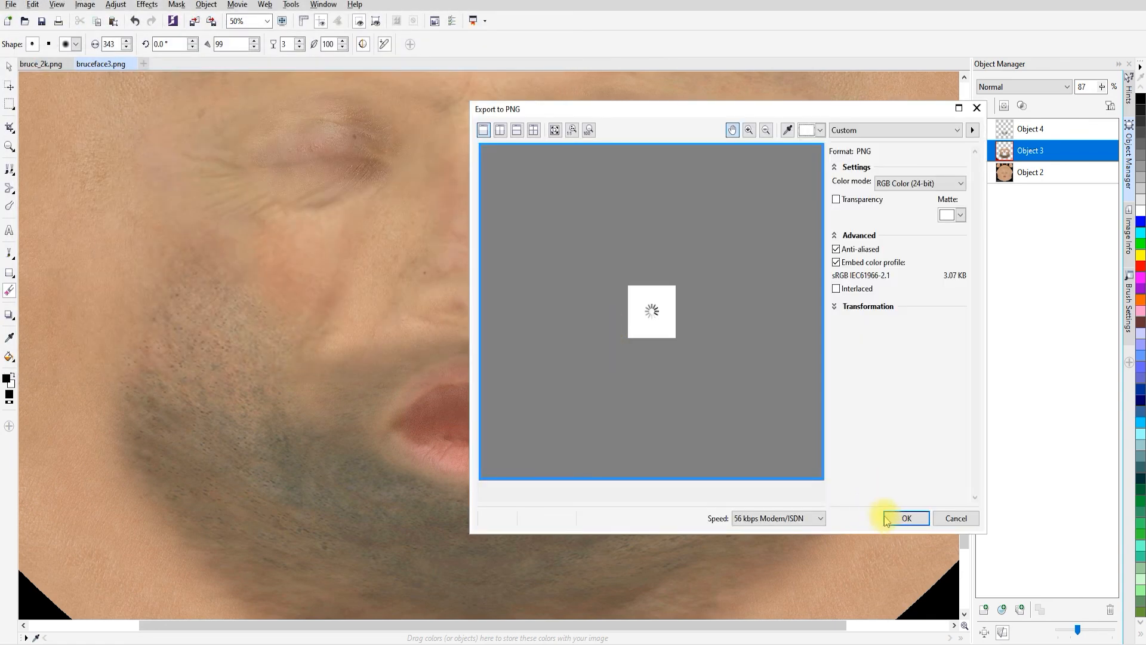
{"action": "left_click", "coordinate": [898, 517]}
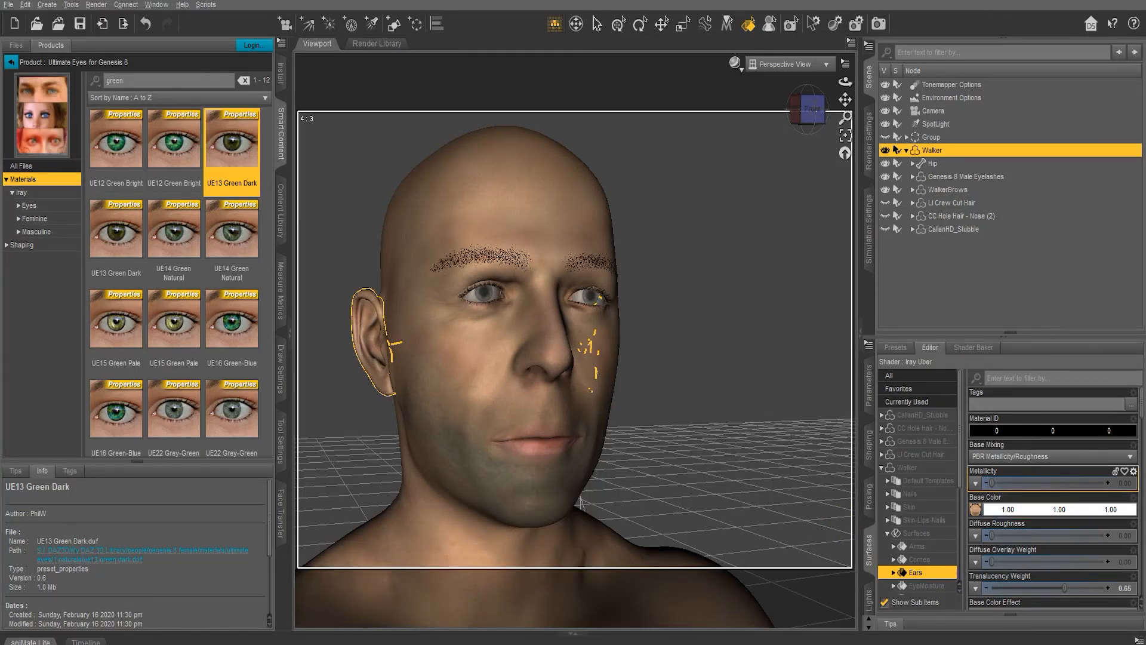
In DAZ Studio, filter Walker's parameters for "laugh" and set Laugh Lines 2 HD to about 34.7%
{"action": "scroll", "coordinate": [565, 417], "scroll_direction": "up", "scroll_amount": 5}
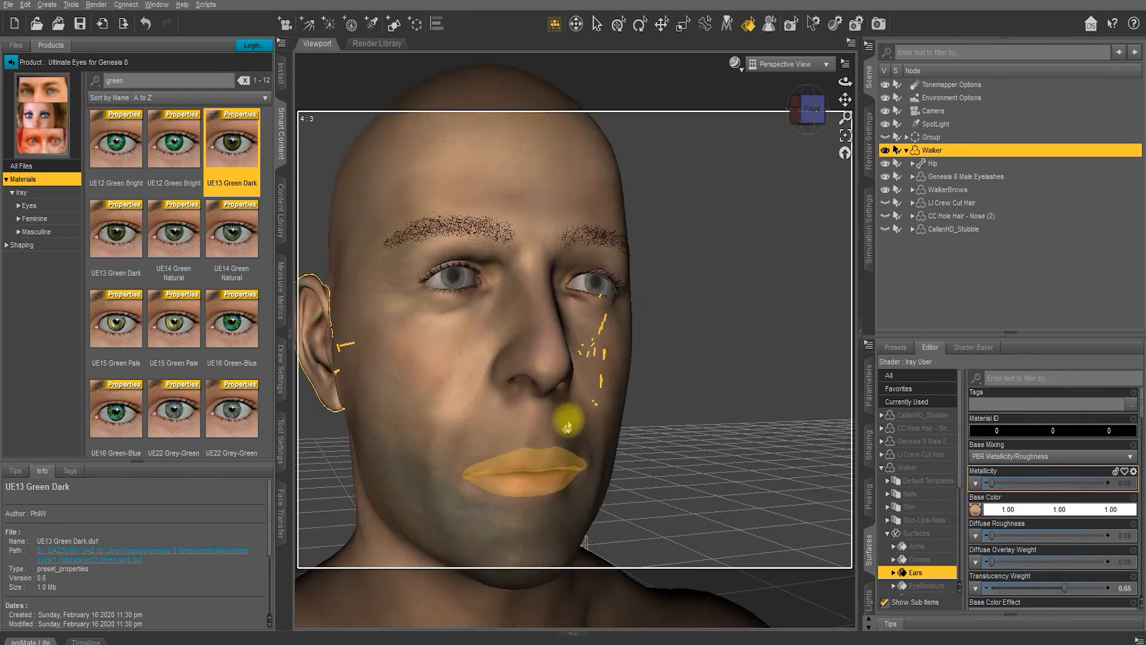
{"action": "left_click", "coordinate": [807, 109]}
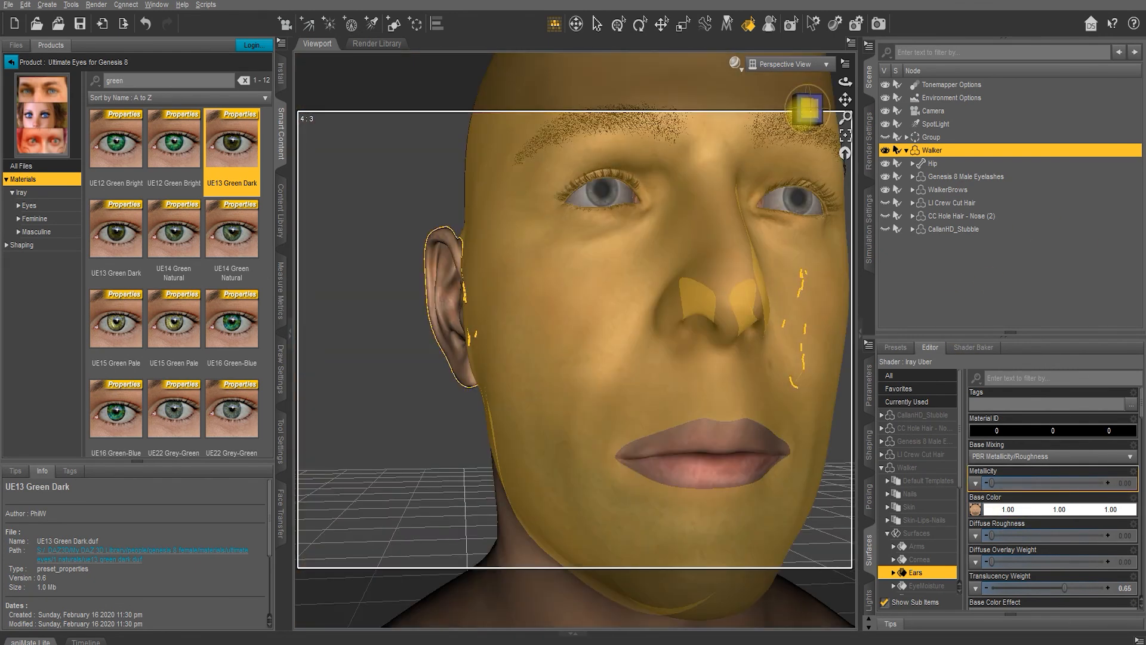
{"action": "left_click", "coordinate": [873, 385]}
{"action": "left_click", "coordinate": [1001, 350]}
{"action": "type", "text": "laugh"}
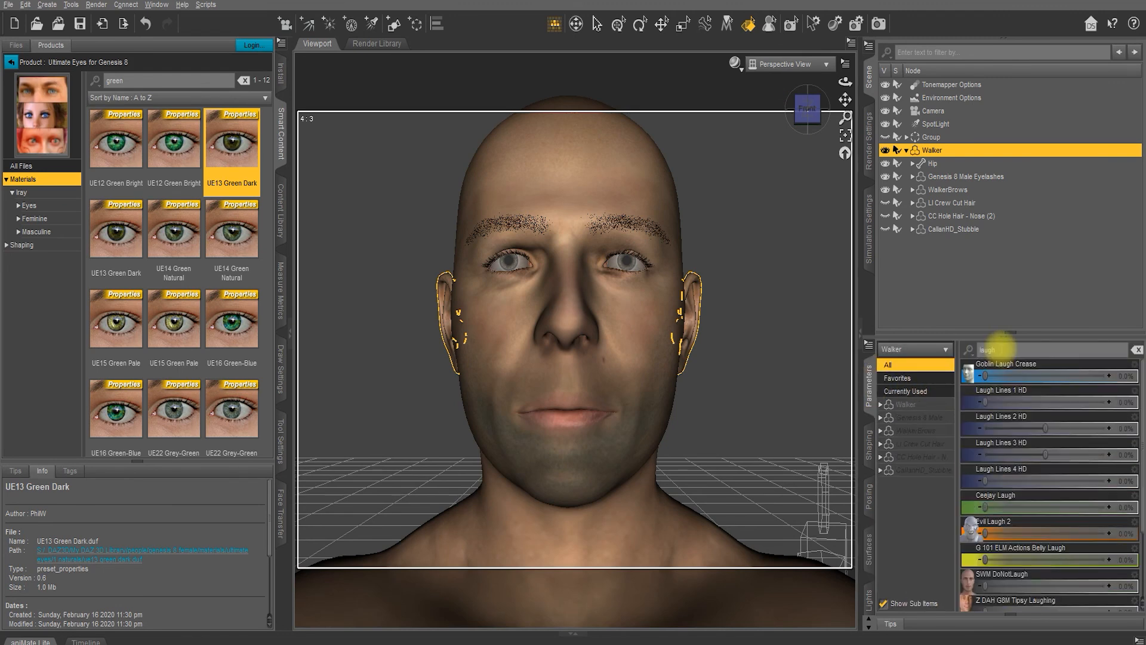
{"action": "mouse_move", "coordinate": [984, 403]}
{"action": "left_mouse_down"}
{"action": "mouse_move", "coordinate": [1068, 409]}
{"action": "mouse_move", "coordinate": [978, 408]}
{"action": "left_mouse_up"}
{"action": "left_click_drag", "start_coordinate": [1045, 429], "coordinate": [1065, 430]}
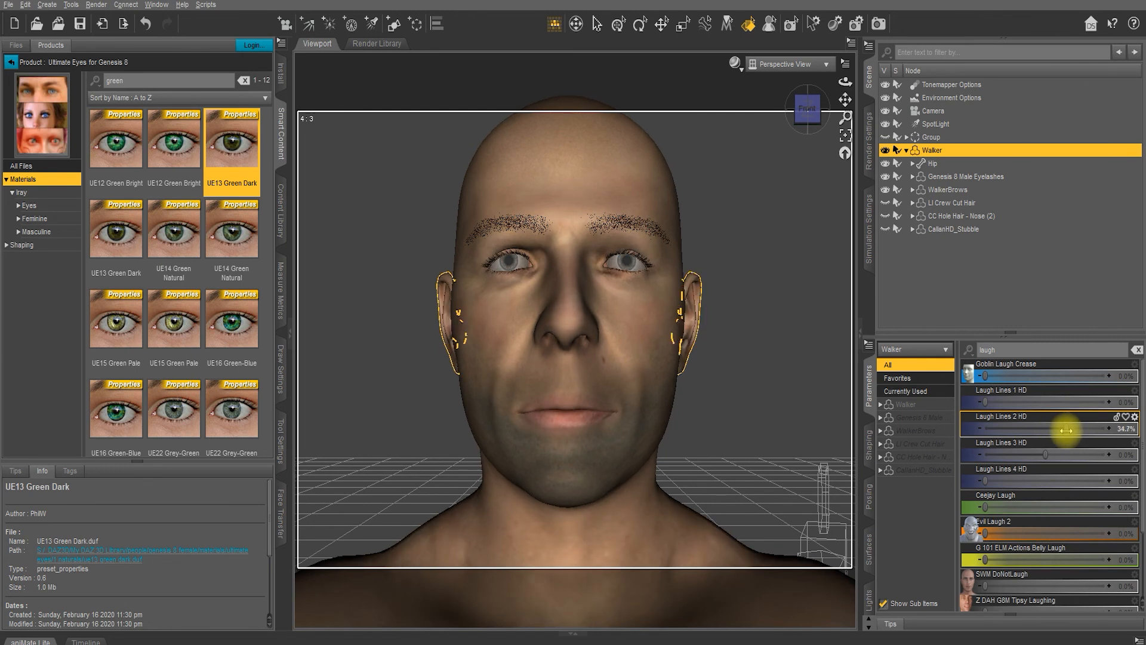
Filter the parameters for "nasa", try small changes to EJFM Nasal Root Depression 01 and Nasal Root Thin, and undo the last one
{"action": "double_click", "coordinate": [1003, 350]}
{"action": "type", "text": "nasa"}
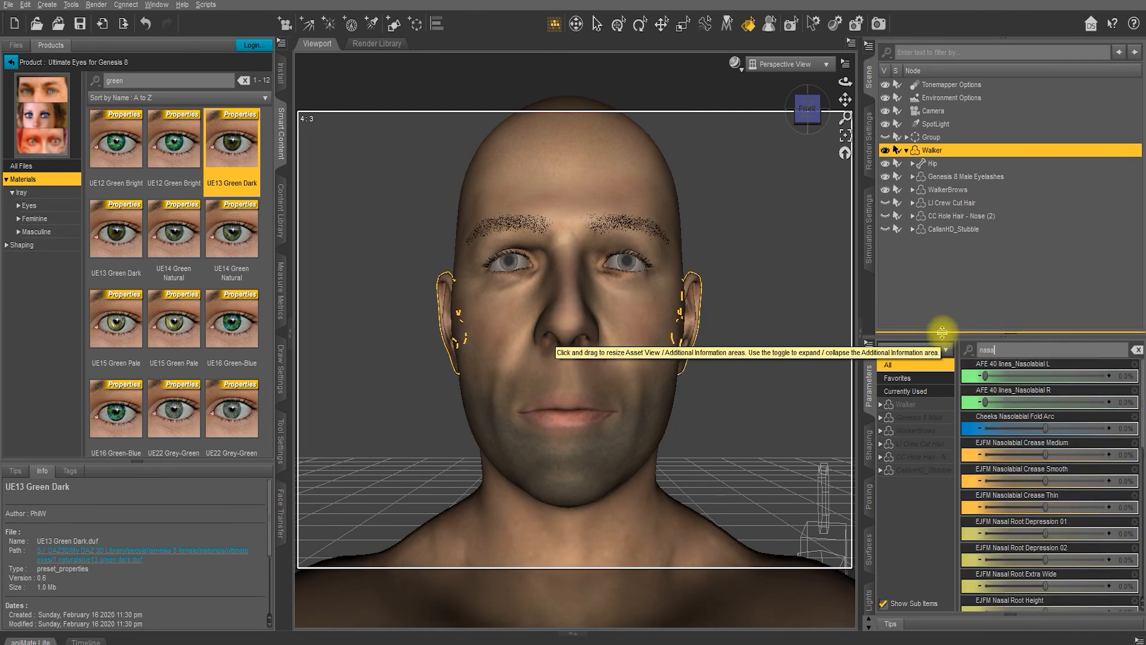
{"action": "mouse_move", "coordinate": [1036, 376]}
{"action": "left_mouse_down"}
{"action": "mouse_move", "coordinate": [1059, 377]}
{"action": "mouse_move", "coordinate": [1047, 376]}
{"action": "left_mouse_up"}
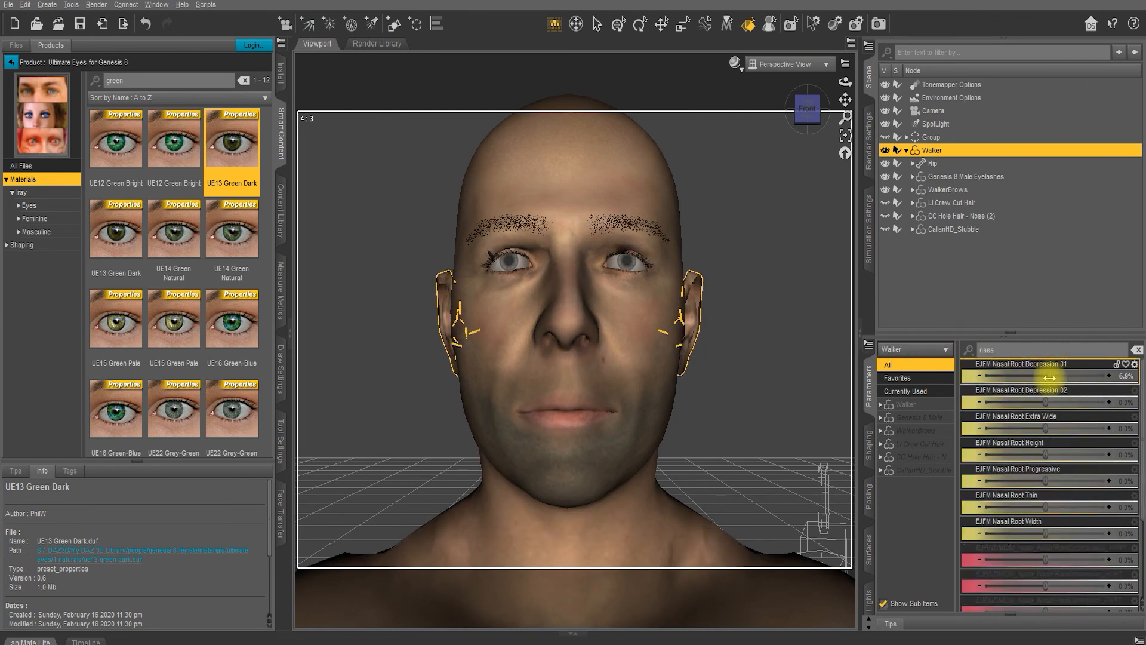
{"action": "mouse_move", "coordinate": [1044, 506]}
{"action": "left_mouse_down"}
{"action": "mouse_move", "coordinate": [1062, 506]}
{"action": "mouse_move", "coordinate": [1037, 503]}
{"action": "left_mouse_up"}
{"action": "key", "text": "ctrl+z"}
{"action": "scroll", "coordinate": [1045, 532], "scroll_direction": "down", "scroll_amount": 3}
{"action": "scroll", "coordinate": [1034, 486], "scroll_direction": "up", "scroll_amount": 3}
{"action": "double_click", "coordinate": [1007, 349]}
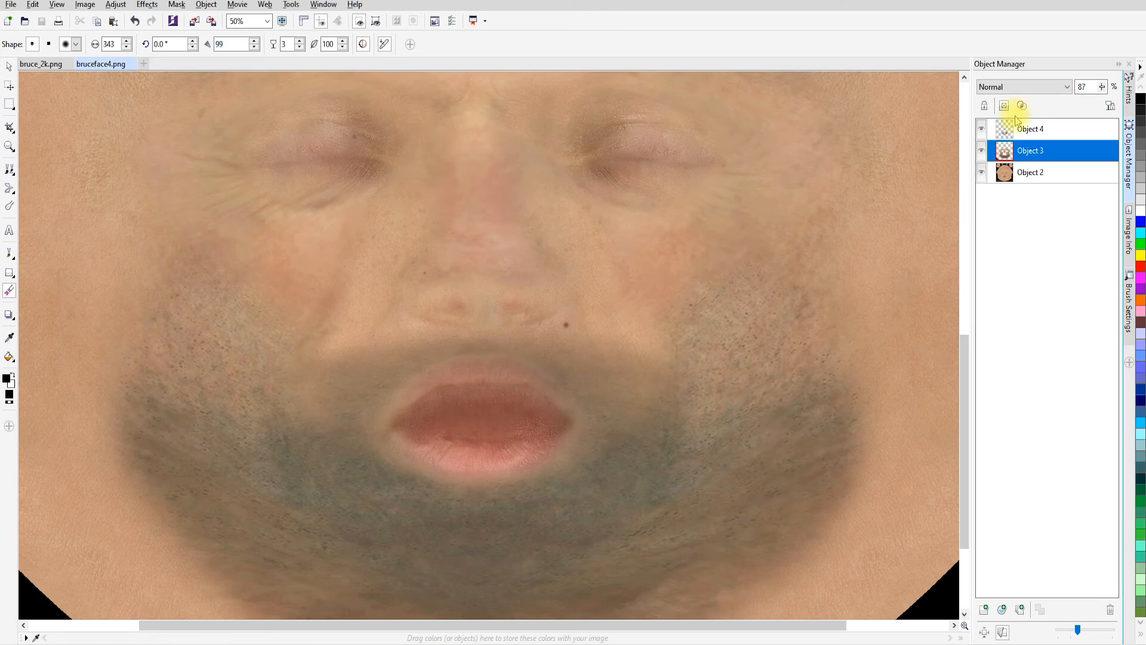
In Corel PHOTO-PAINT, copy a skin patch about 0.57 × 0.51 in from Object 2 over the mole beside the nose, layered below Object 3
{"action": "left_click", "coordinate": [981, 151]}
{"action": "left_click", "coordinate": [981, 150]}
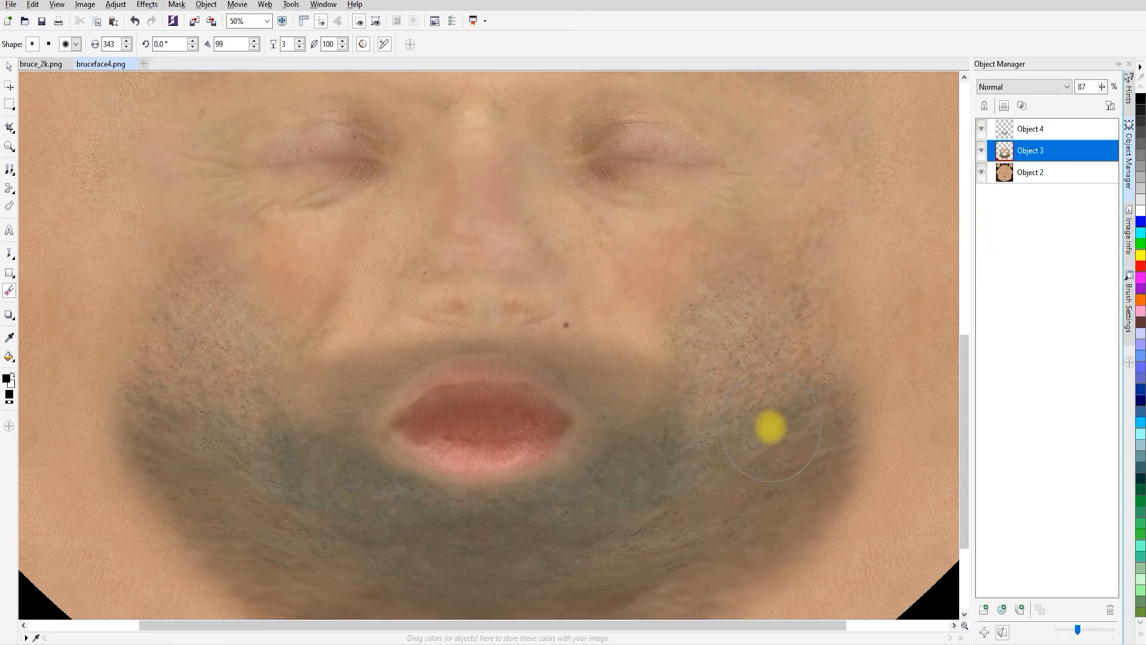
{"action": "scroll", "coordinate": [563, 325], "scroll_direction": "up", "scroll_amount": 3}
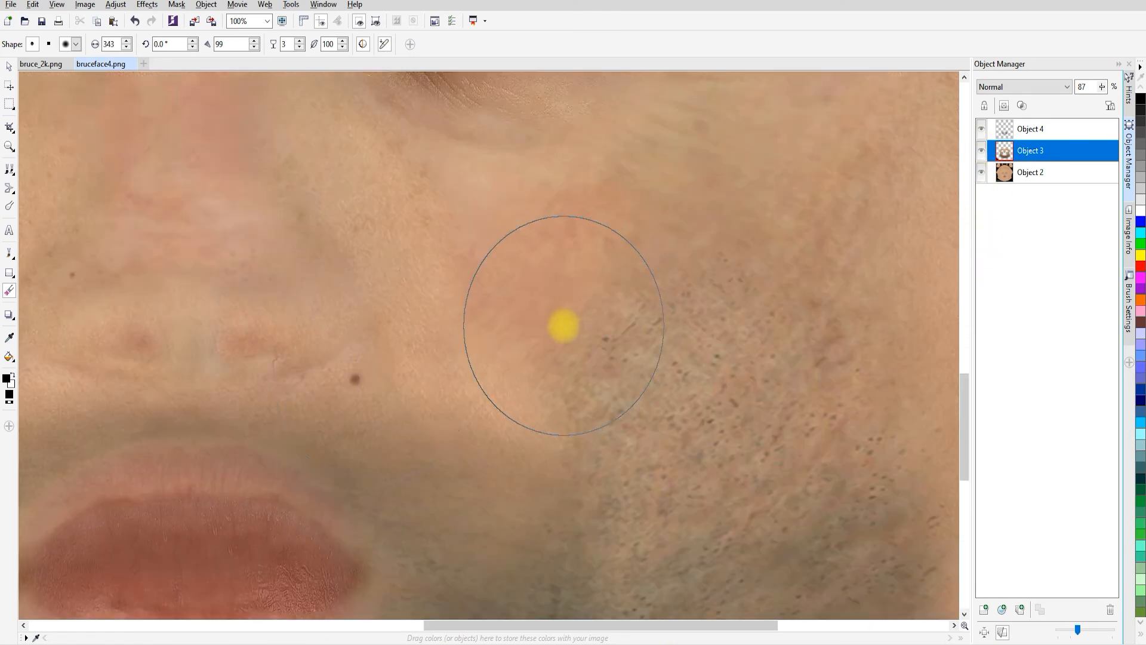
{"action": "left_click", "coordinate": [9, 104]}
{"action": "left_click", "coordinate": [1039, 172]}
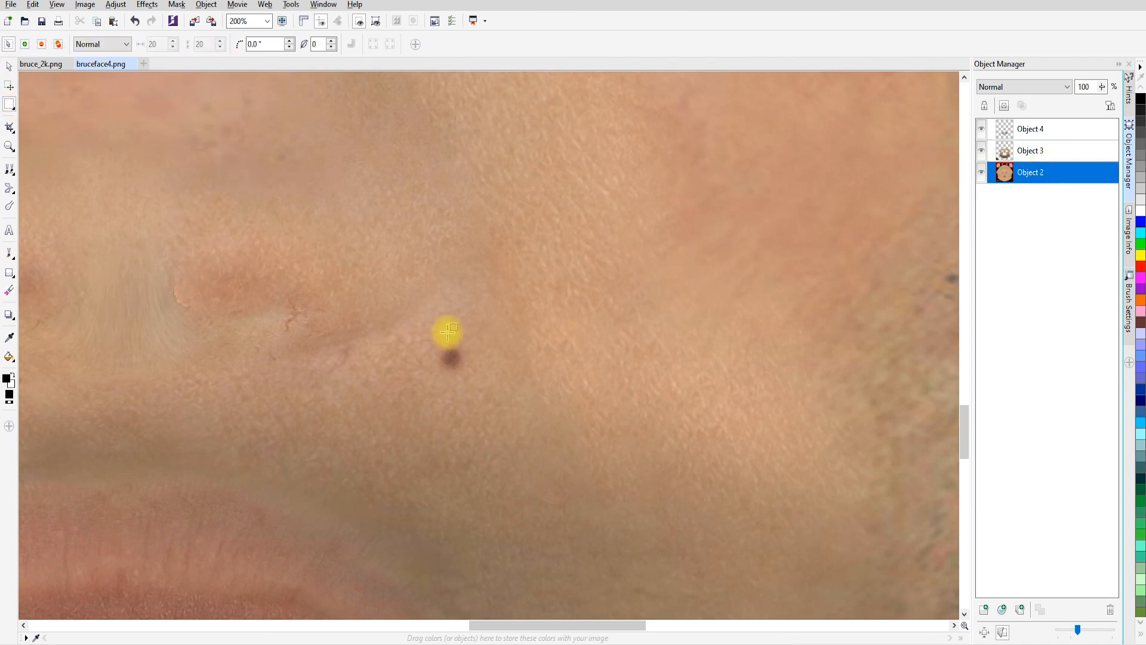
{"action": "scroll", "coordinate": [381, 347], "scroll_direction": "down", "scroll_amount": 2}
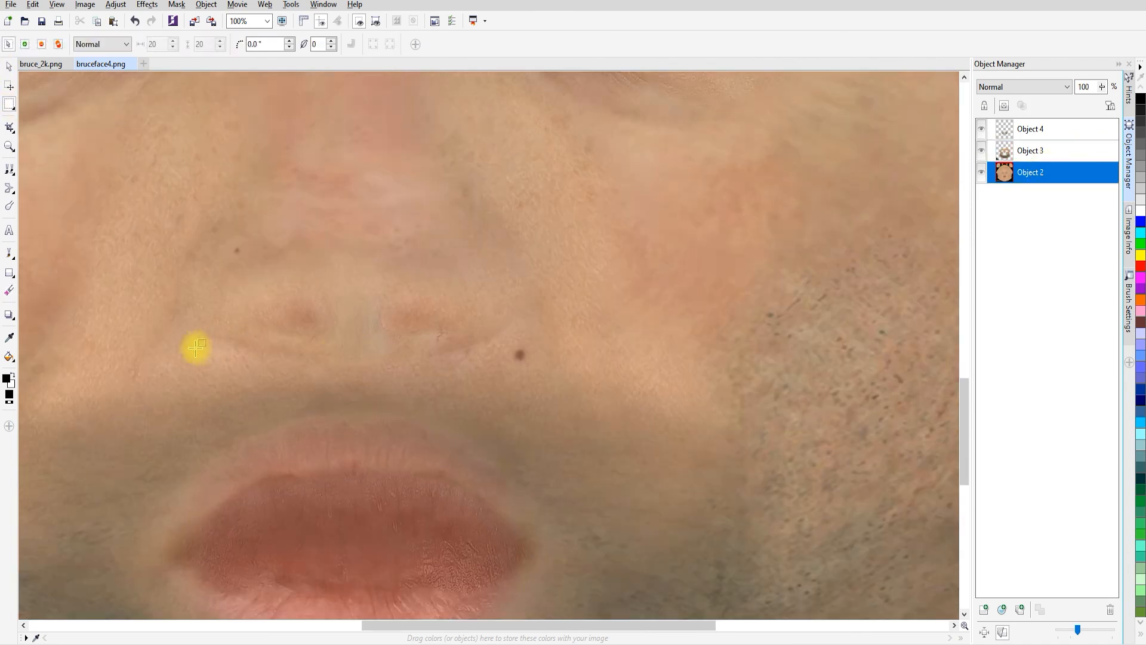
{"action": "mouse_move", "coordinate": [189, 347]}
{"action": "left_mouse_down"}
{"action": "mouse_move", "coordinate": [221, 380]}
{"action": "mouse_move", "coordinate": [517, 355]}
{"action": "left_mouse_up"}
{"action": "key", "text": "ctrl+Up"}
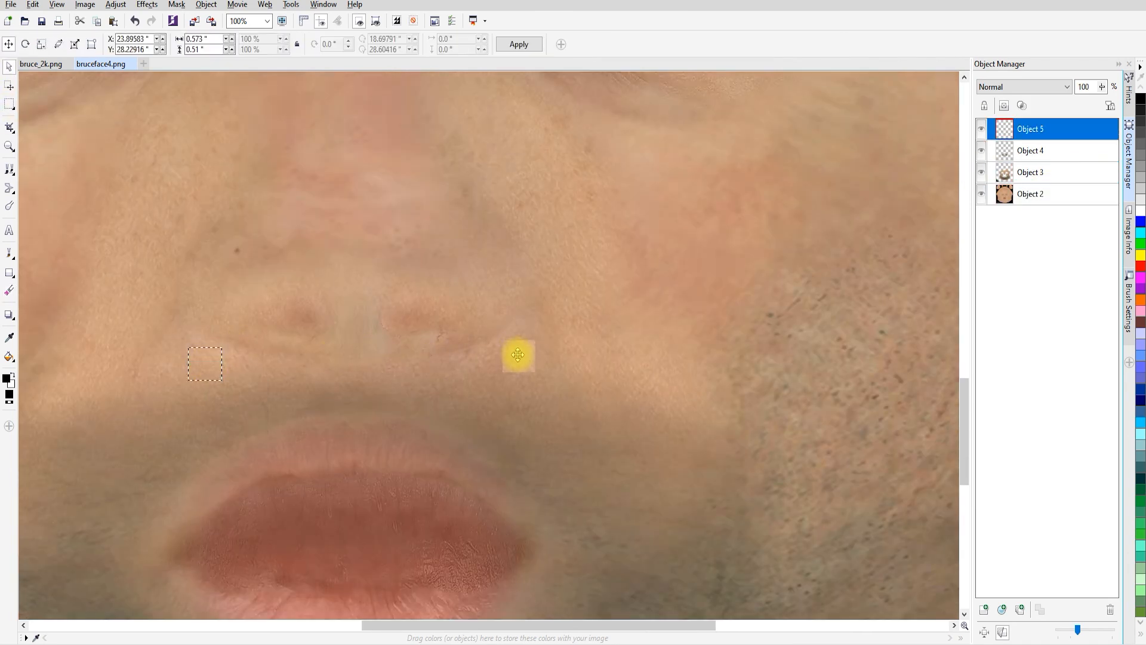
{"action": "left_click_drag", "start_coordinate": [1037, 139], "coordinate": [1015, 175]}
{"action": "scroll", "coordinate": [519, 342], "scroll_direction": "up", "scroll_amount": 1}
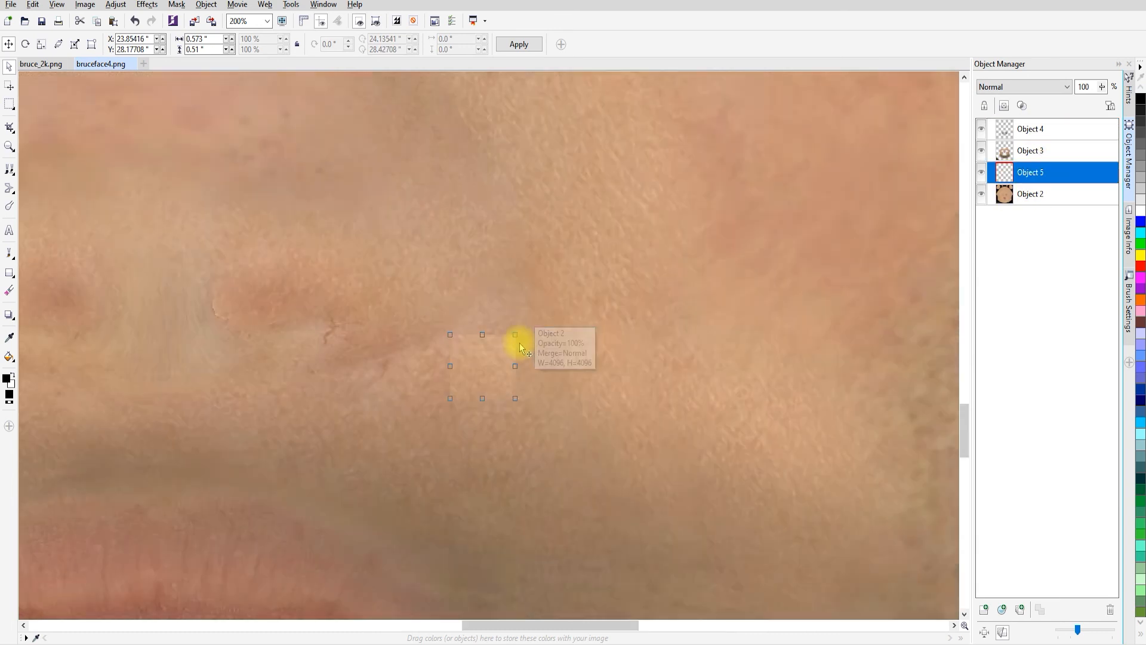
Set the eraser size to 43 for softening the hard edges of the skin patch on Object 5
{"action": "left_click", "coordinate": [8, 291]}
{"action": "type", "text": "10"}
{"action": "key", "text": "Return"}
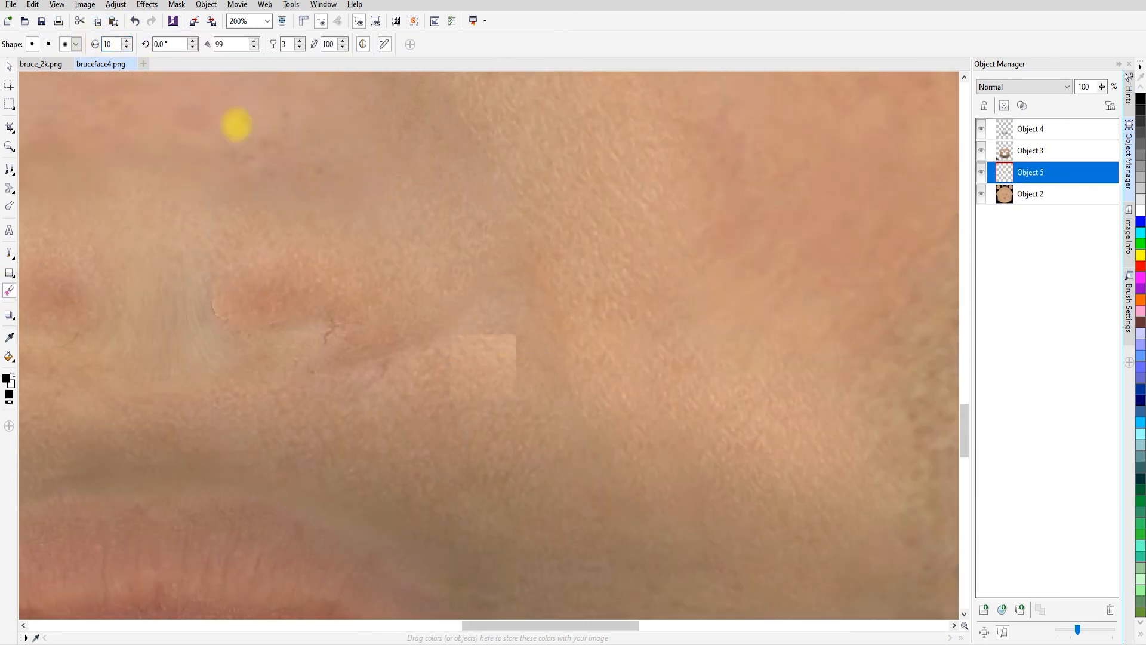
{"action": "left_click_drag", "start_coordinate": [116, 44], "coordinate": [102, 43]}
{"action": "left_click", "coordinate": [126, 47]}
{"action": "scroll", "coordinate": [421, 275], "scroll_direction": "up", "scroll_amount": 1}
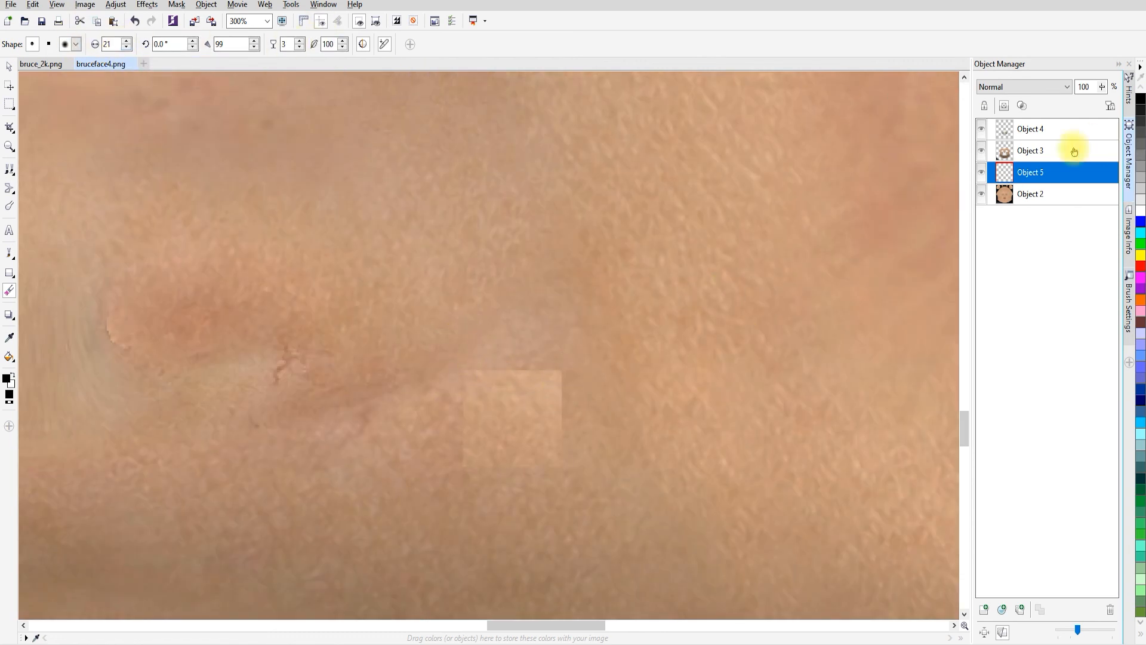
{"action": "double_click", "coordinate": [1056, 172]}
{"action": "mouse_move", "coordinate": [540, 378]}
{"action": "left_mouse_down"}
{"action": "mouse_move", "coordinate": [472, 353]}
{"action": "mouse_move", "coordinate": [471, 389]}
{"action": "left_mouse_up"}
{"action": "left_click_drag", "start_coordinate": [139, 46], "coordinate": [122, 47]}
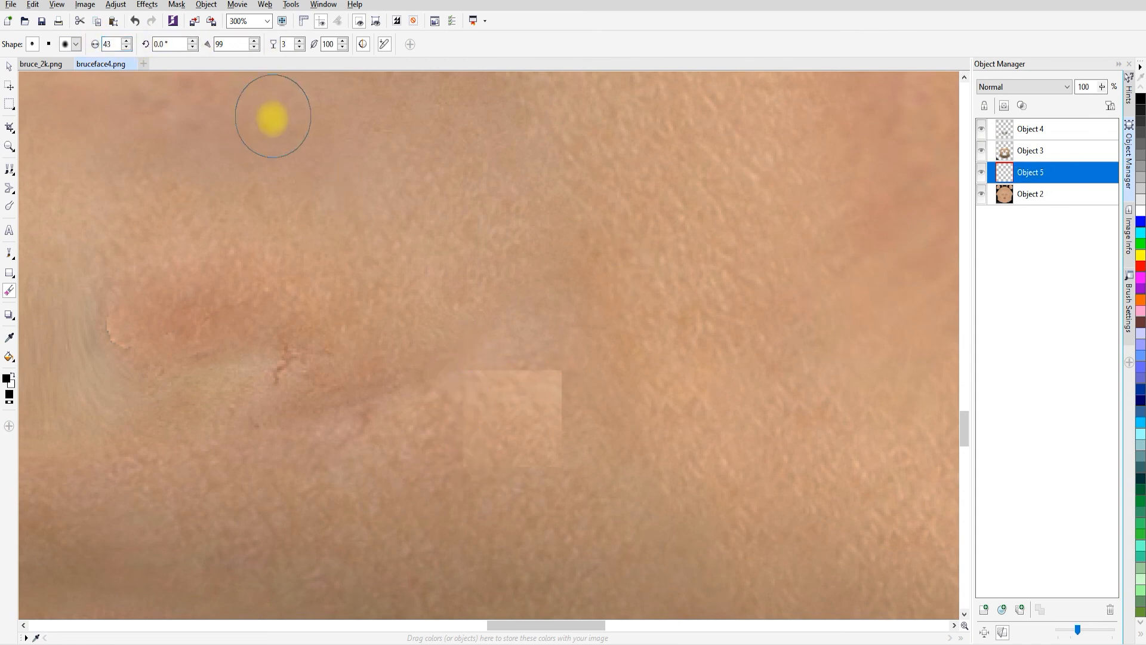
Clear the leftover rectangular mask and fade the edges of the skin patch on Object 5 into the surrounding skin
{"action": "scroll", "coordinate": [509, 353], "scroll_direction": "down", "scroll_amount": 4}
{"action": "left_click", "coordinate": [10, 107]}
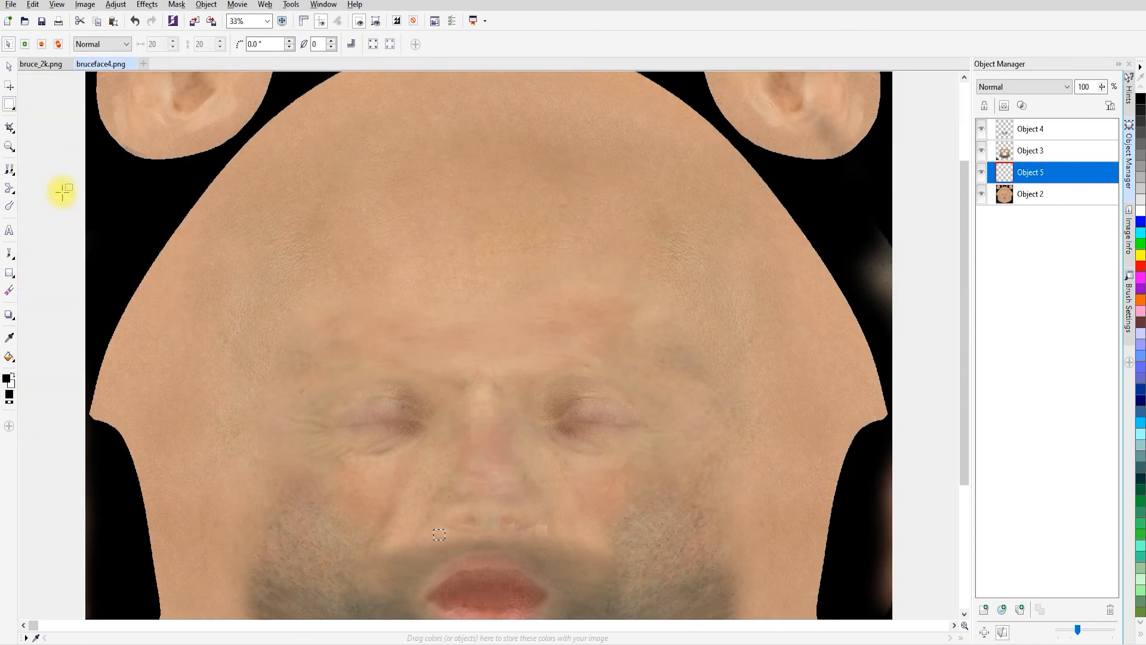
{"action": "scroll", "coordinate": [524, 468], "scroll_direction": "up", "scroll_amount": 6}
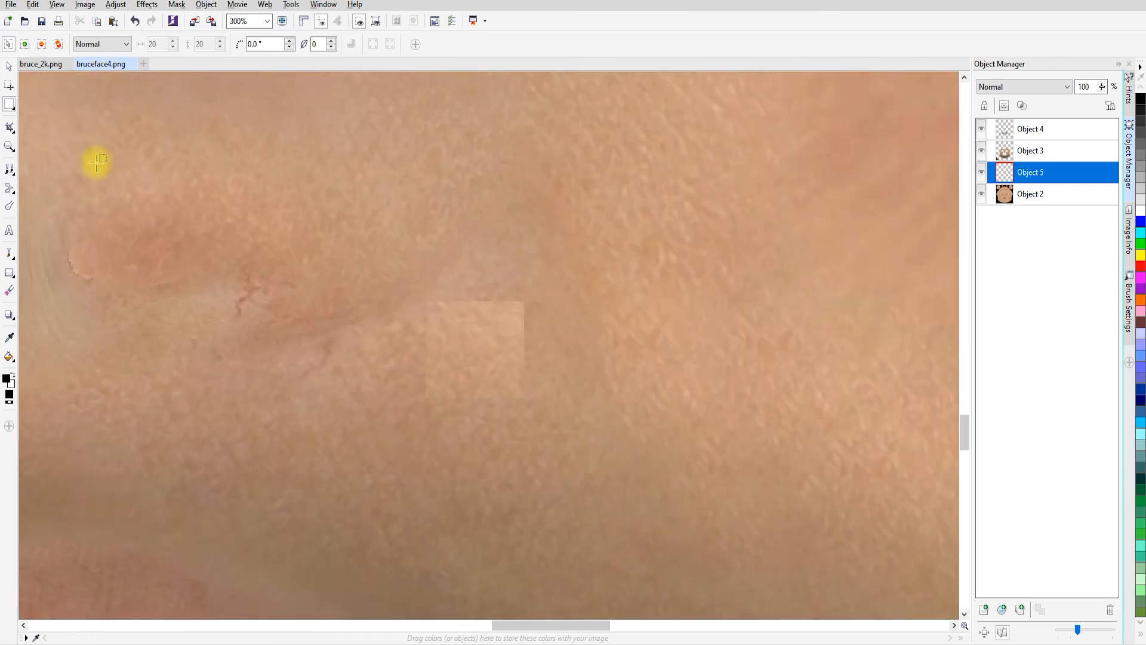
{"action": "left_click", "coordinate": [9, 290]}
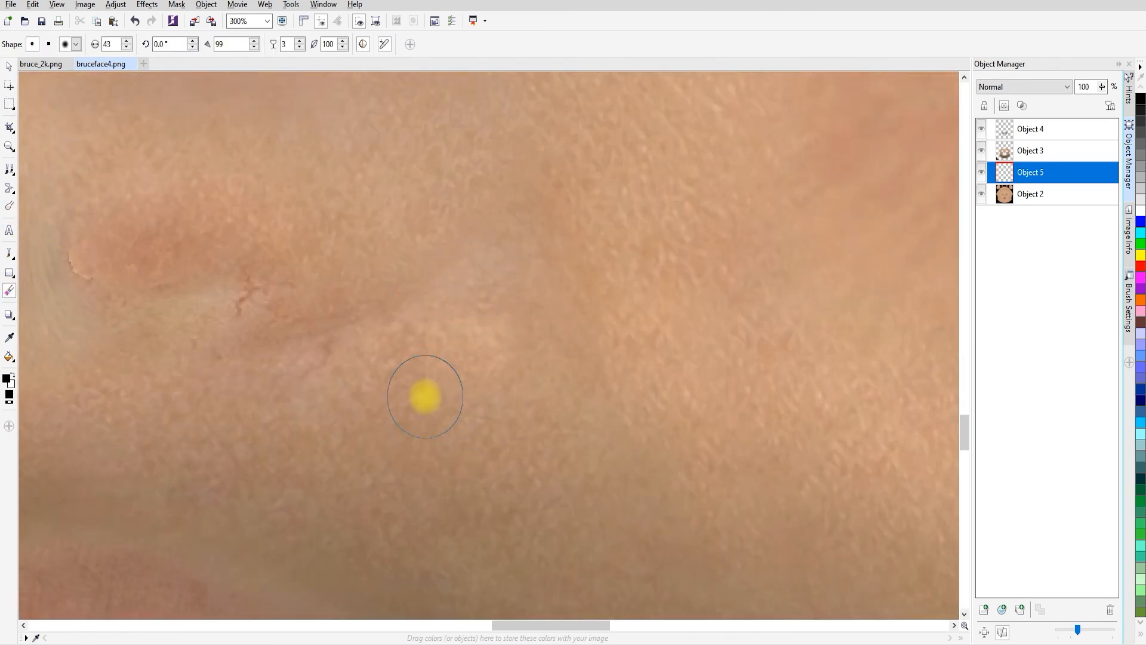
Match the patch's midtone colour to the surrounding skin with Sample/Target Balance on Object 5
{"action": "left_click", "coordinate": [115, 4]}
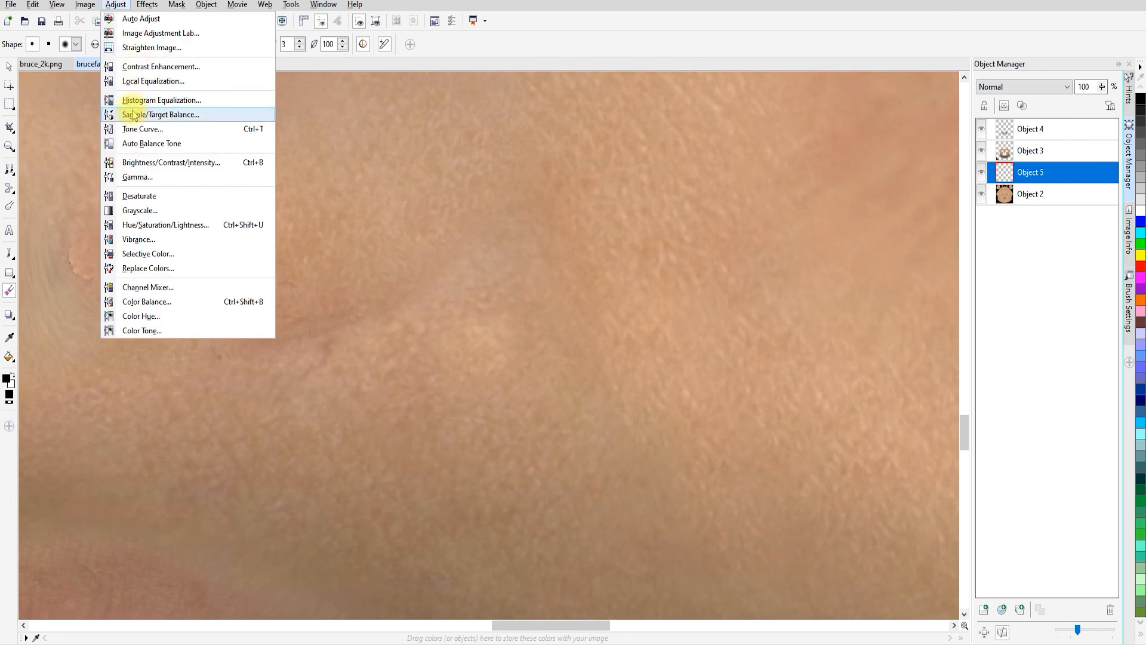
{"action": "left_click", "coordinate": [143, 113]}
{"action": "left_click", "coordinate": [711, 564]}
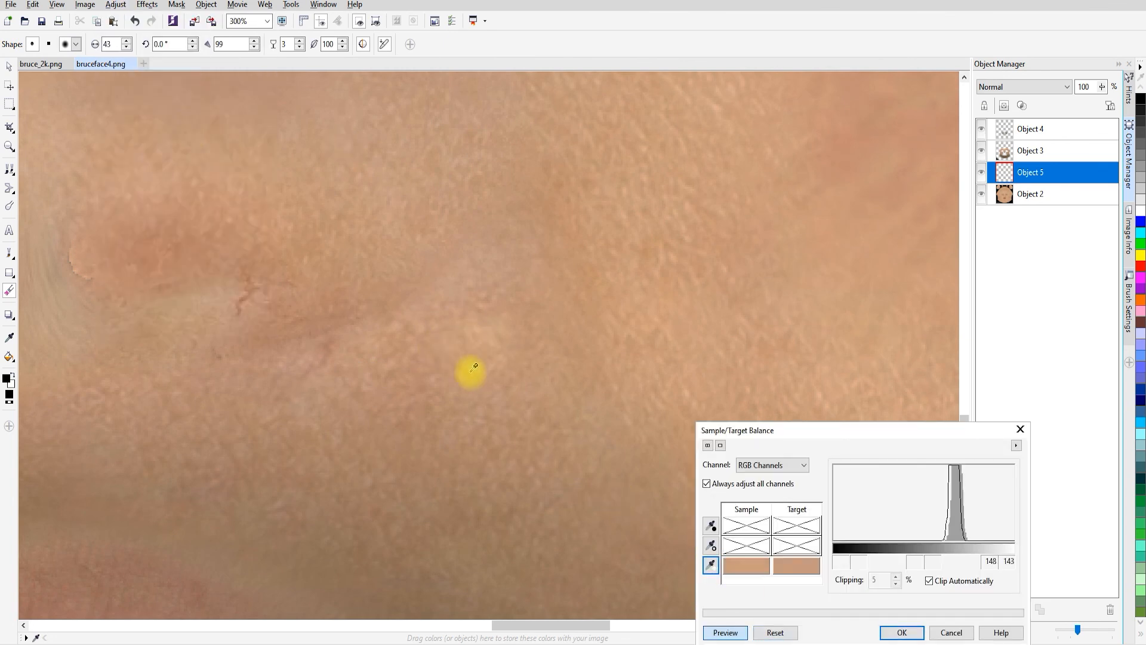
{"action": "left_click", "coordinate": [900, 632]}
Export the retouched face texture as a 24-bit RGB PNG in the BruceWillis folder
{"action": "scroll", "coordinate": [557, 417], "scroll_direction": "down", "scroll_amount": 5}
{"action": "scroll", "coordinate": [480, 371], "scroll_direction": "down", "scroll_amount": 1}
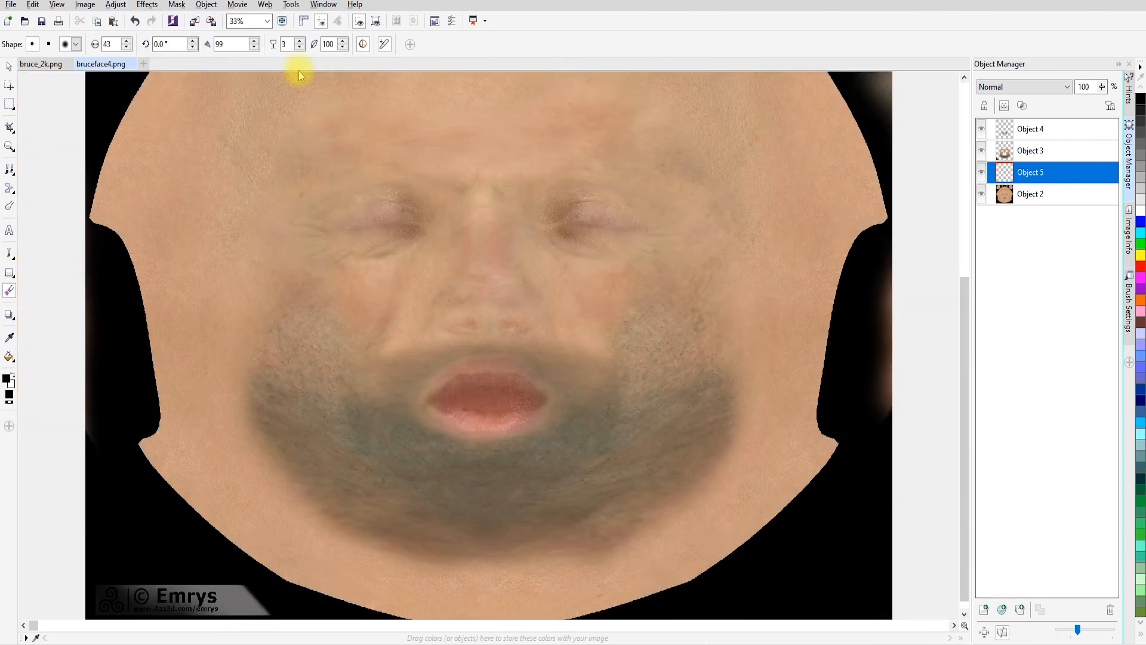
{"action": "left_click", "coordinate": [12, 4]}
{"action": "left_click", "coordinate": [46, 123]}
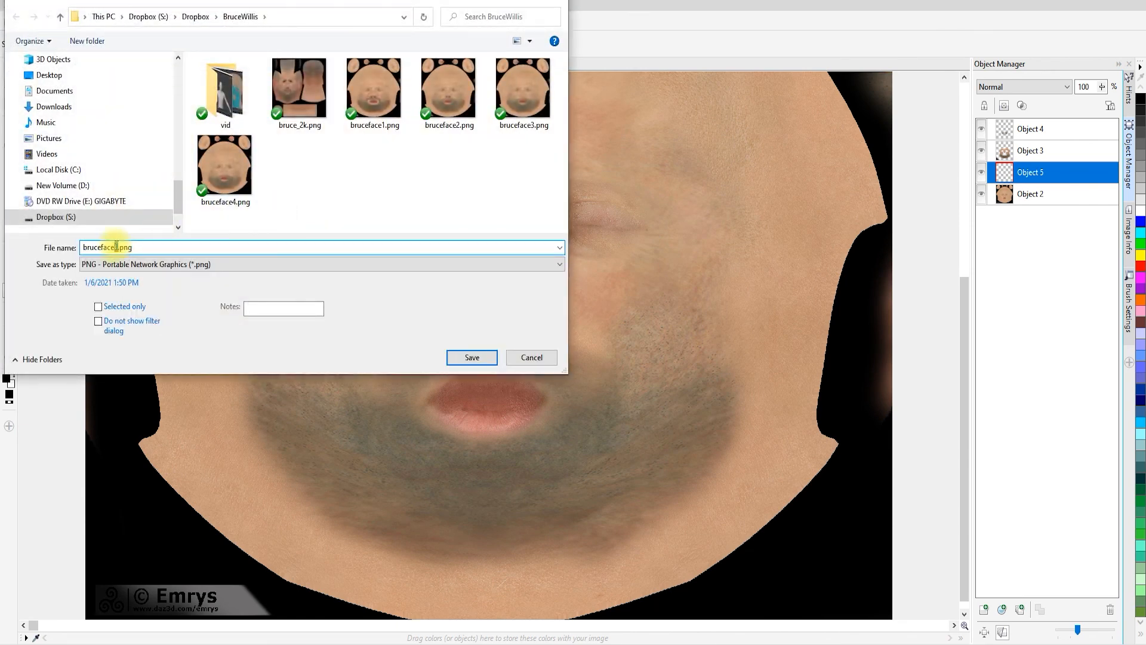
{"action": "left_click", "coordinate": [490, 357]}
{"action": "left_click", "coordinate": [590, 349]}
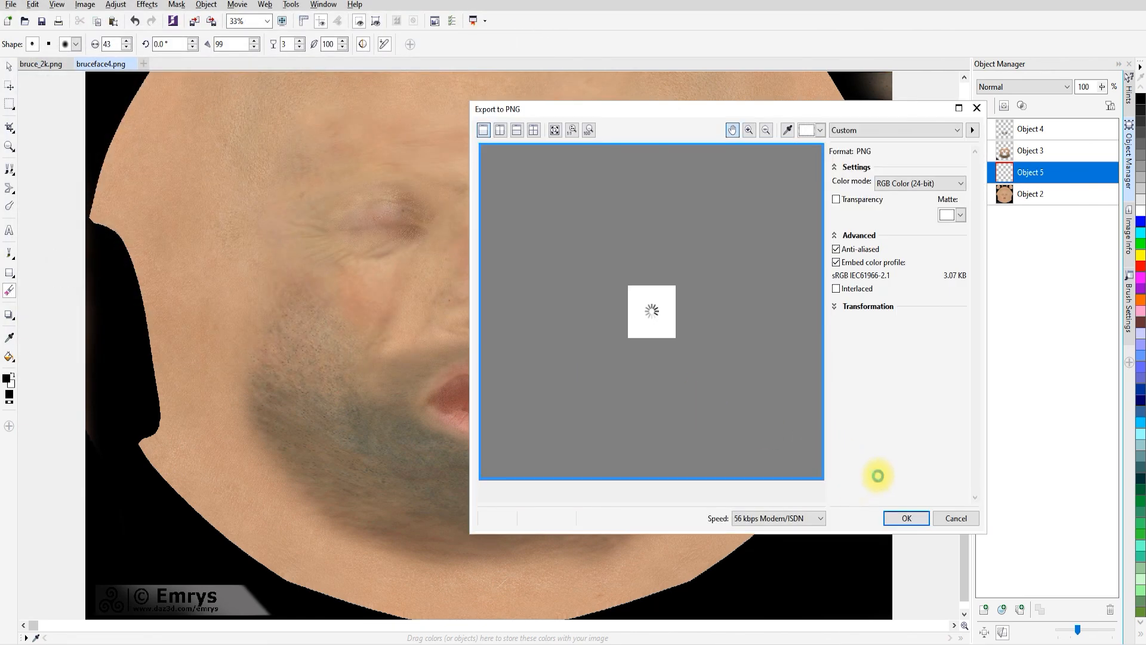
{"action": "left_click", "coordinate": [906, 517]}
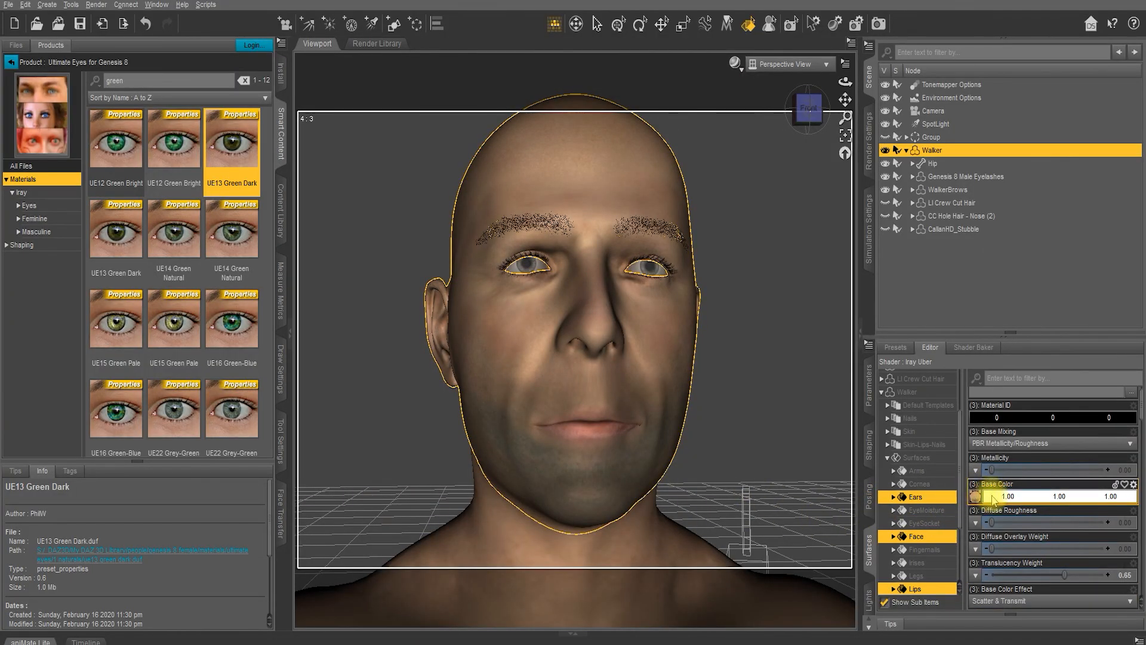
In DAZ Studio, check which image map drives the Translucency Color of Walker's Ears, Face and Lips surfaces
{"action": "scroll", "coordinate": [987, 493], "scroll_direction": "down", "scroll_amount": 2}
{"action": "mouse_move", "coordinate": [975, 548]}
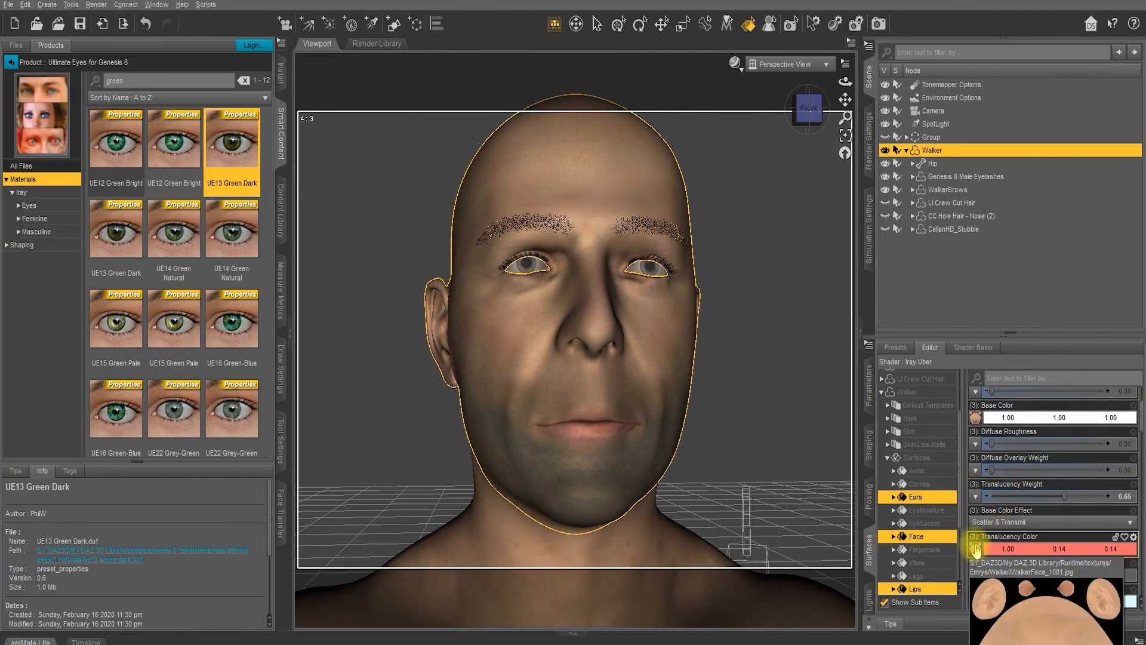
{"action": "scroll", "coordinate": [974, 548], "scroll_direction": "up", "scroll_amount": 1}
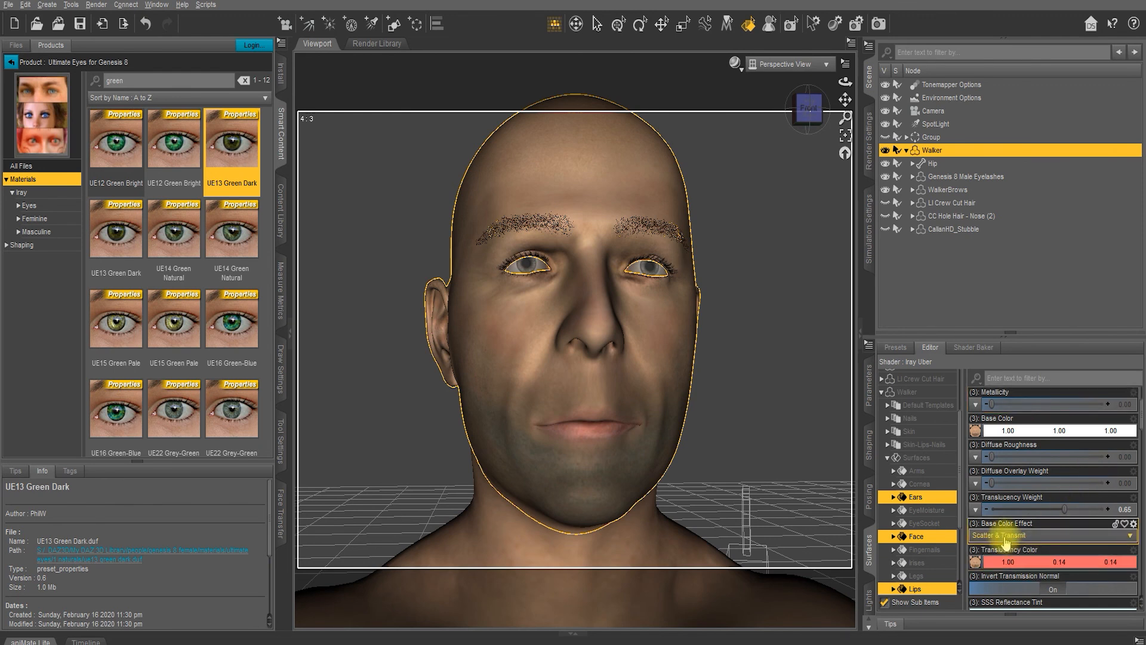
Render the scene and examine the beard stubble, nose and skin blending on the rendered face
{"action": "left_click", "coordinate": [878, 23]}
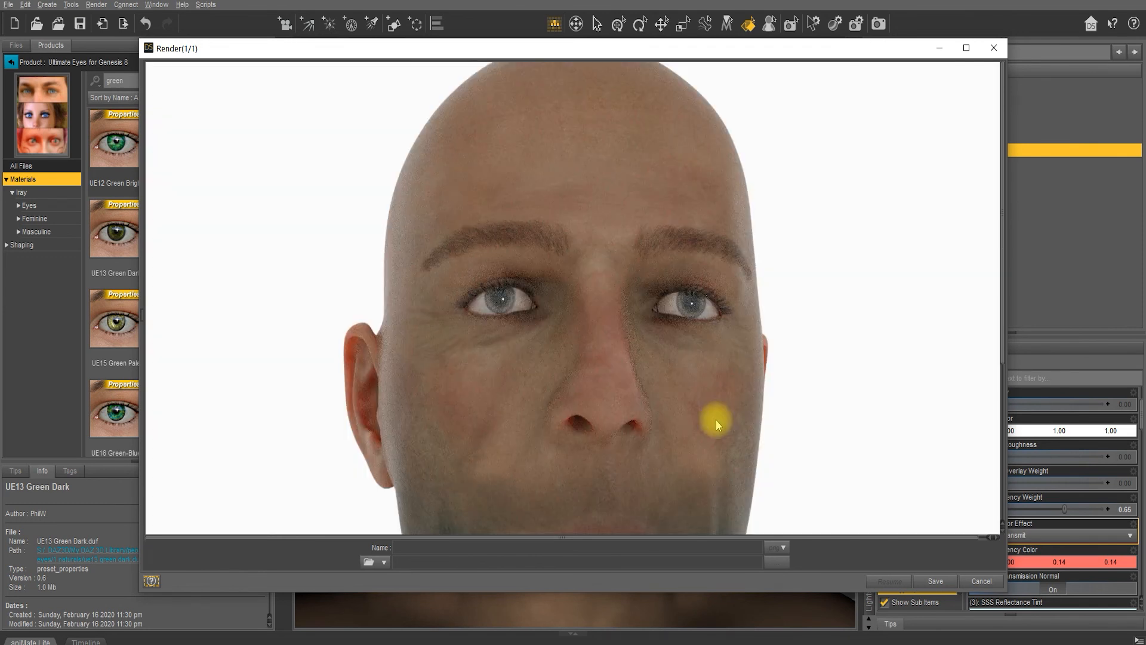
{"action": "scroll", "coordinate": [757, 397], "scroll_direction": "down", "scroll_amount": 3}
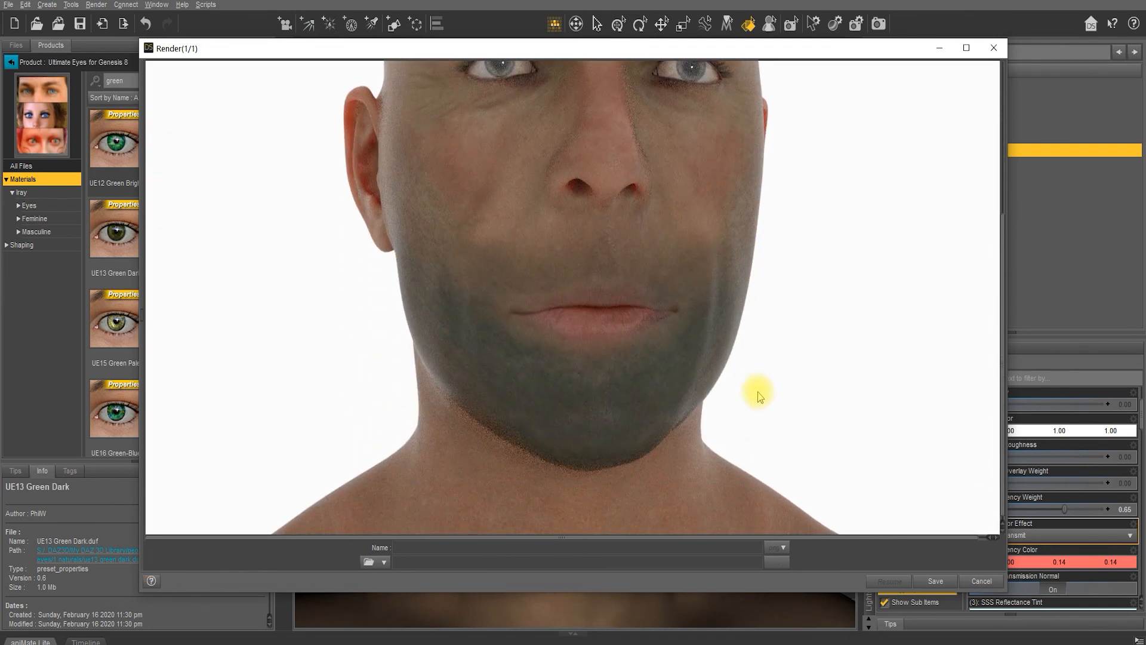
{"action": "scroll", "coordinate": [762, 399], "scroll_direction": "up", "scroll_amount": 3}
{"action": "scroll", "coordinate": [762, 399], "scroll_direction": "down", "scroll_amount": 2}
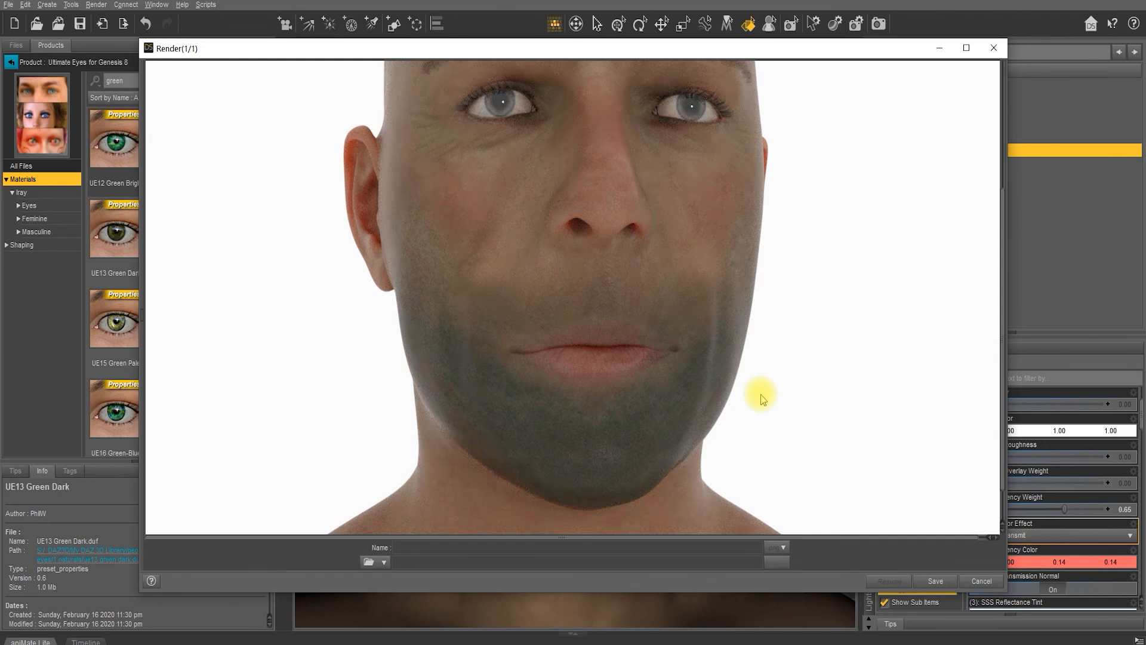
{"action": "scroll", "coordinate": [762, 399], "scroll_direction": "up", "scroll_amount": 3}
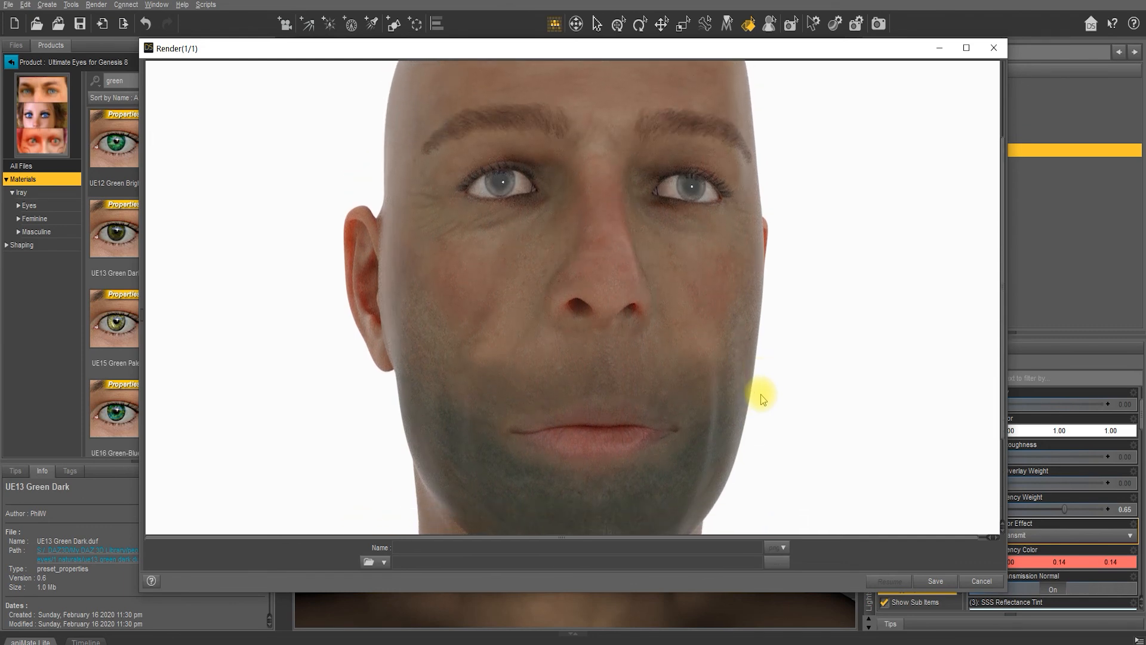